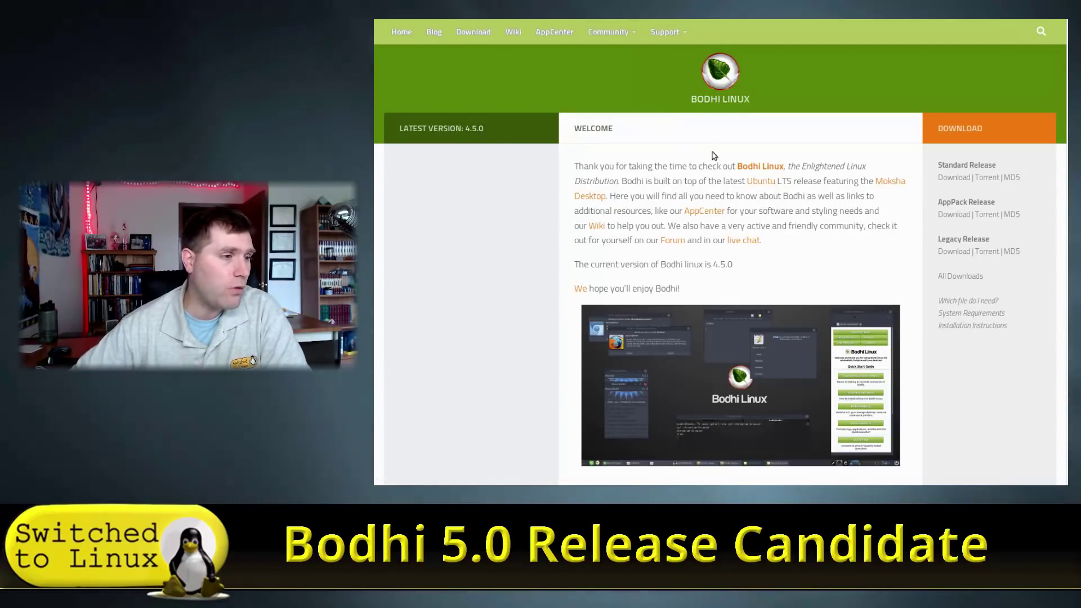
Open the Moksha Desktop page, review its release, support, themes and other-distro sections, and return to the Bodhi Linux home page.
{"action": "left_click", "coordinate": [885, 182]}
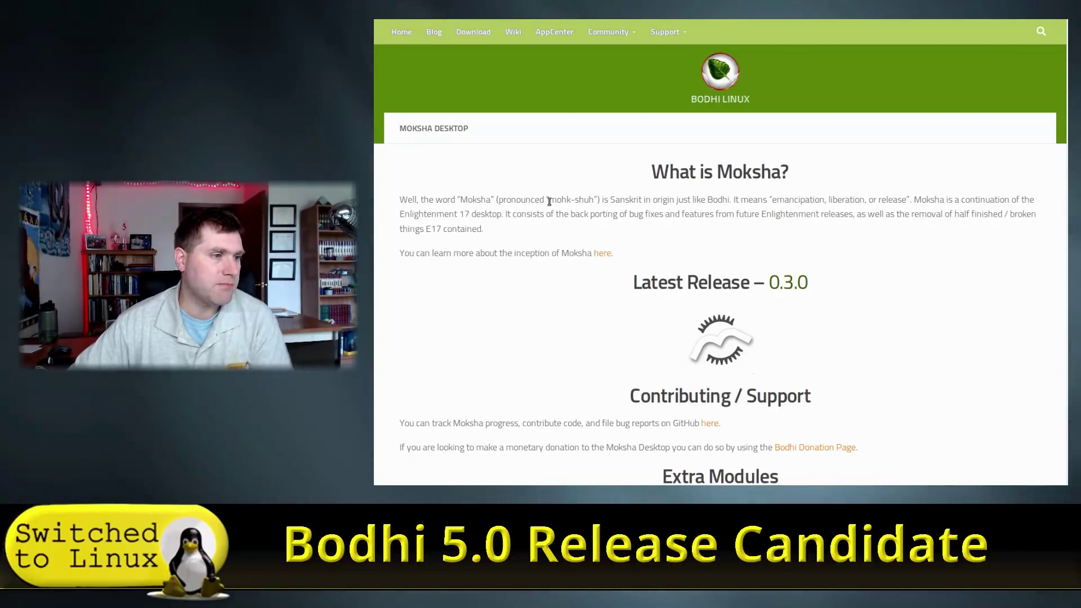
{"action": "scroll", "coordinate": [808, 207], "scroll_direction": "down", "scroll_amount": 3}
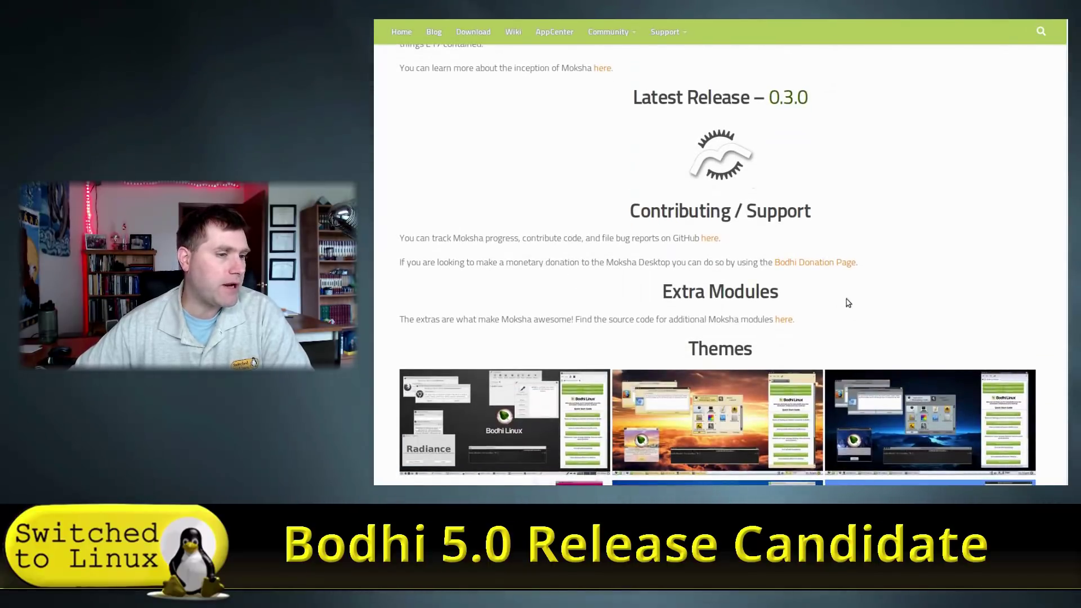
{"action": "scroll", "coordinate": [850, 304], "scroll_direction": "down", "scroll_amount": 5}
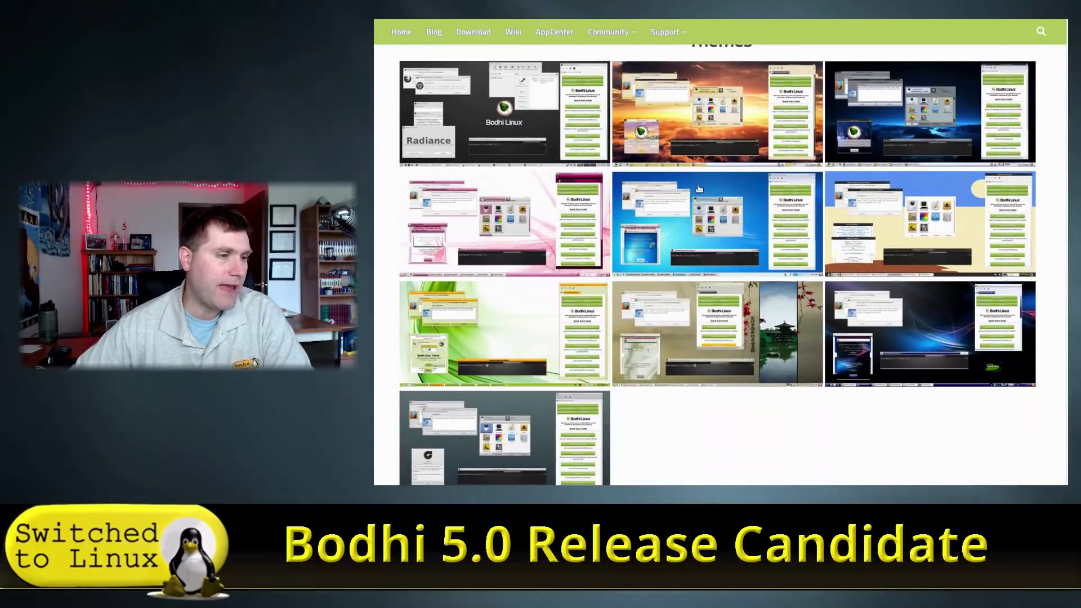
{"action": "scroll", "coordinate": [779, 286], "scroll_direction": "up", "scroll_amount": 3}
{"action": "scroll", "coordinate": [780, 286], "scroll_direction": "up", "scroll_amount": 1}
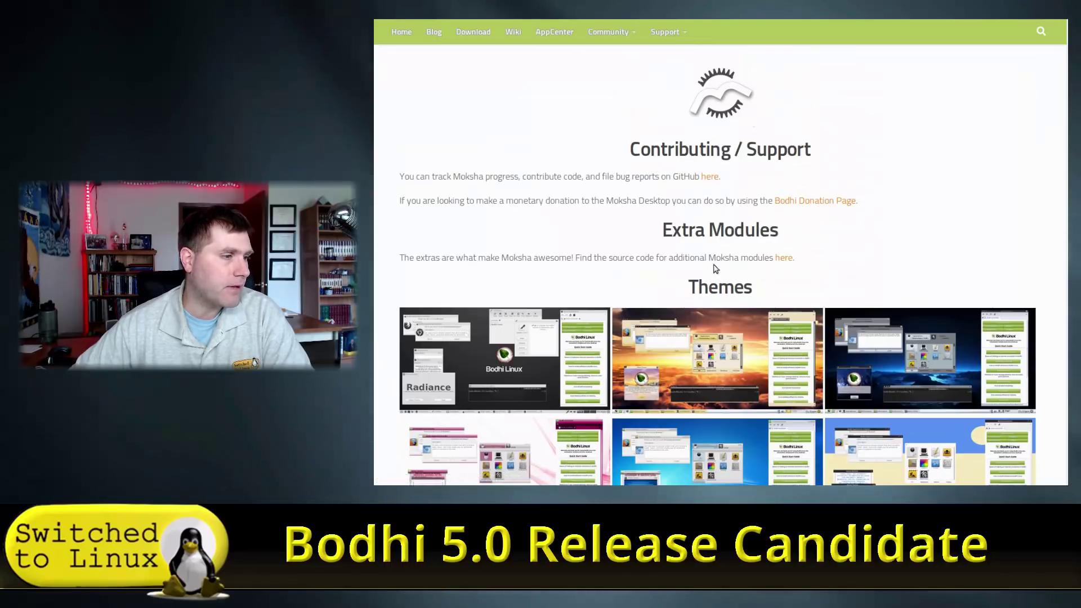
{"action": "scroll", "coordinate": [745, 298], "scroll_direction": "down", "scroll_amount": 9}
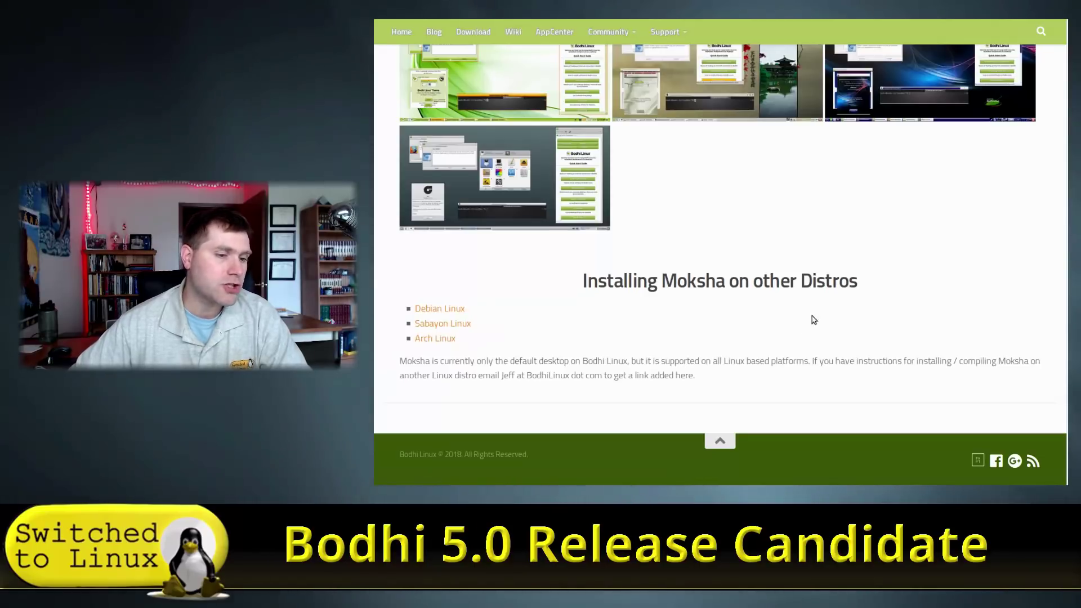
{"action": "scroll", "coordinate": [813, 320], "scroll_direction": "up", "scroll_amount": 15}
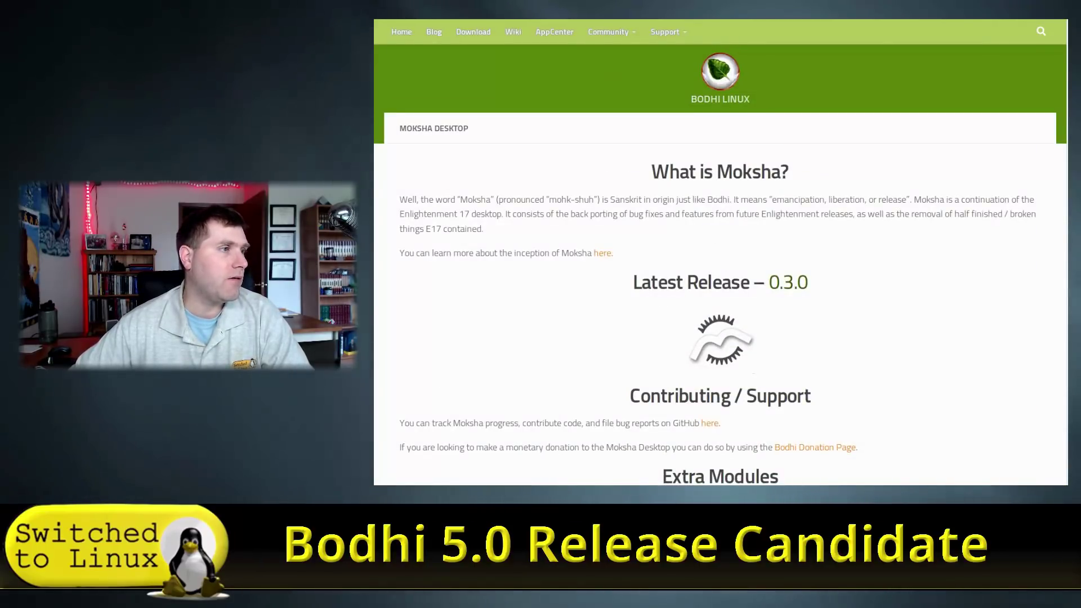
{"action": "key", "text": "alt+Left"}
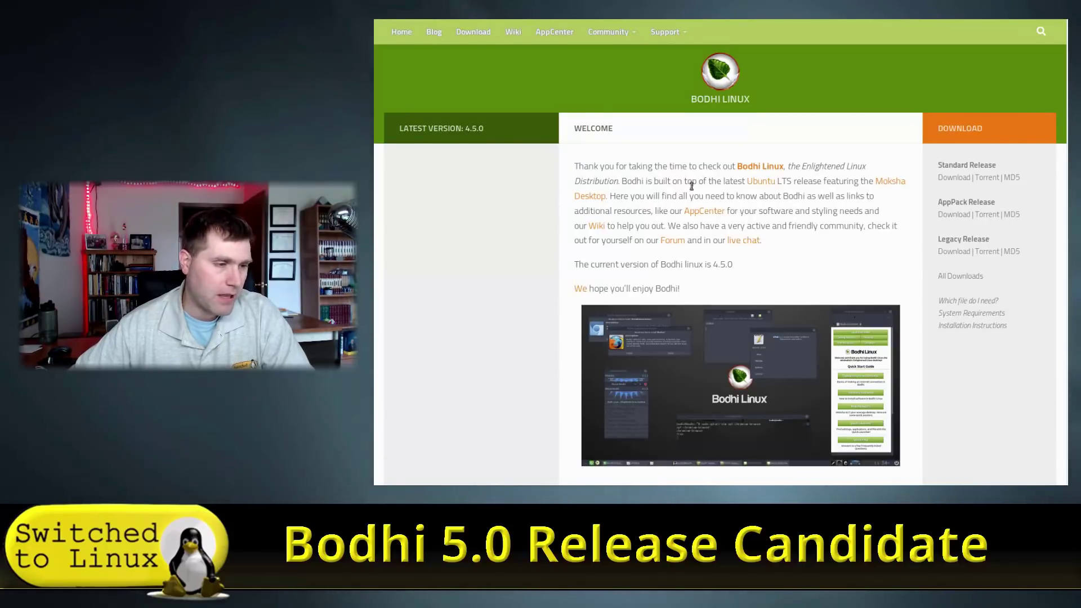
Find the Bodhi News list on the home page and open the Bodhi Linux 5.0.0 Release Candidate post.
{"action": "scroll", "coordinate": [697, 197], "scroll_direction": "down", "scroll_amount": 8}
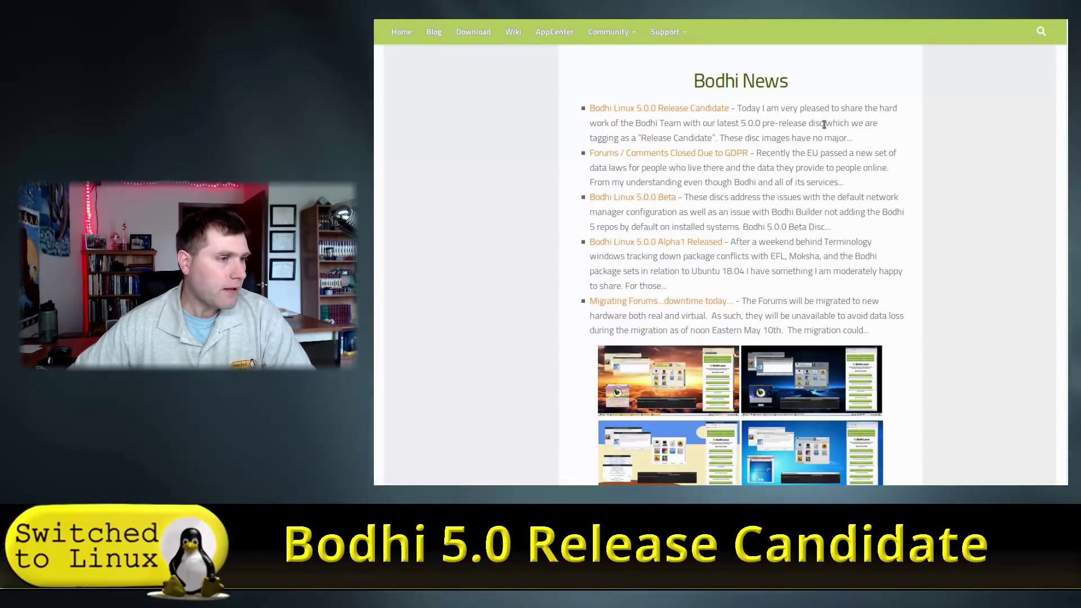
{"action": "scroll", "coordinate": [837, 126], "scroll_direction": "down", "scroll_amount": 3}
{"action": "scroll", "coordinate": [767, 157], "scroll_direction": "up", "scroll_amount": 3}
{"action": "scroll", "coordinate": [590, 80], "scroll_direction": "up", "scroll_amount": 3}
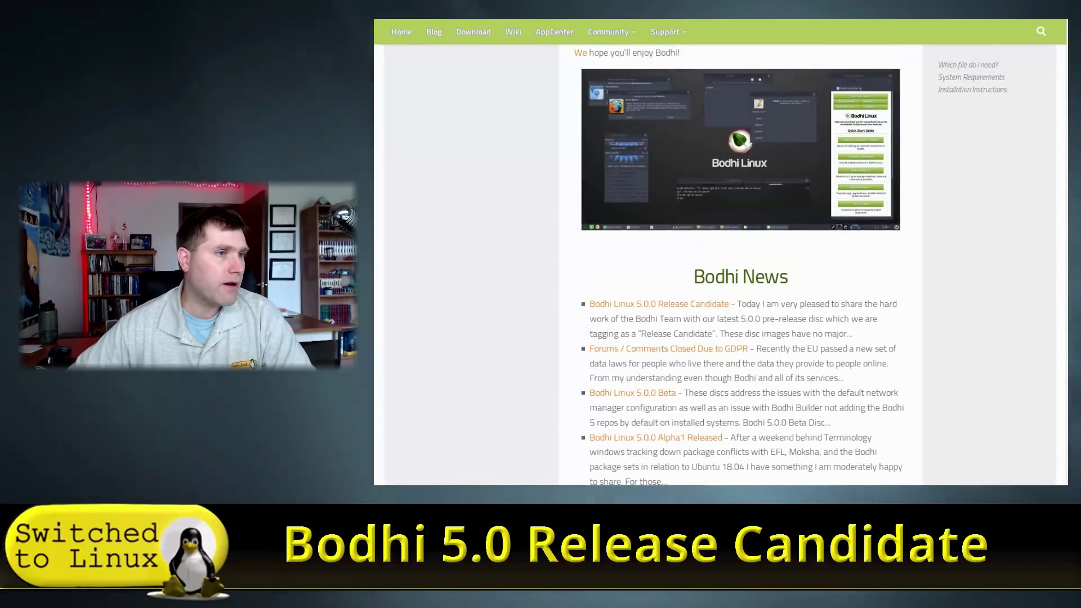
{"action": "left_click", "coordinate": [648, 306]}
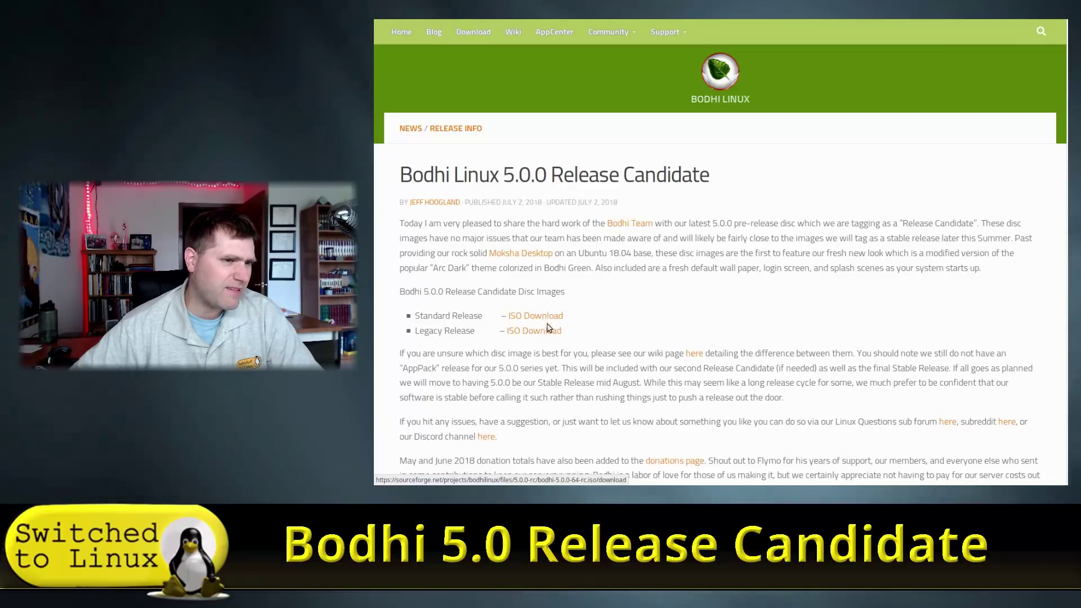
Open the linked wiki article on selecting the correct ISO image, read the release descriptions, and return to the release candidate post.
{"action": "scroll", "coordinate": [838, 281], "scroll_direction": "down", "scroll_amount": 3}
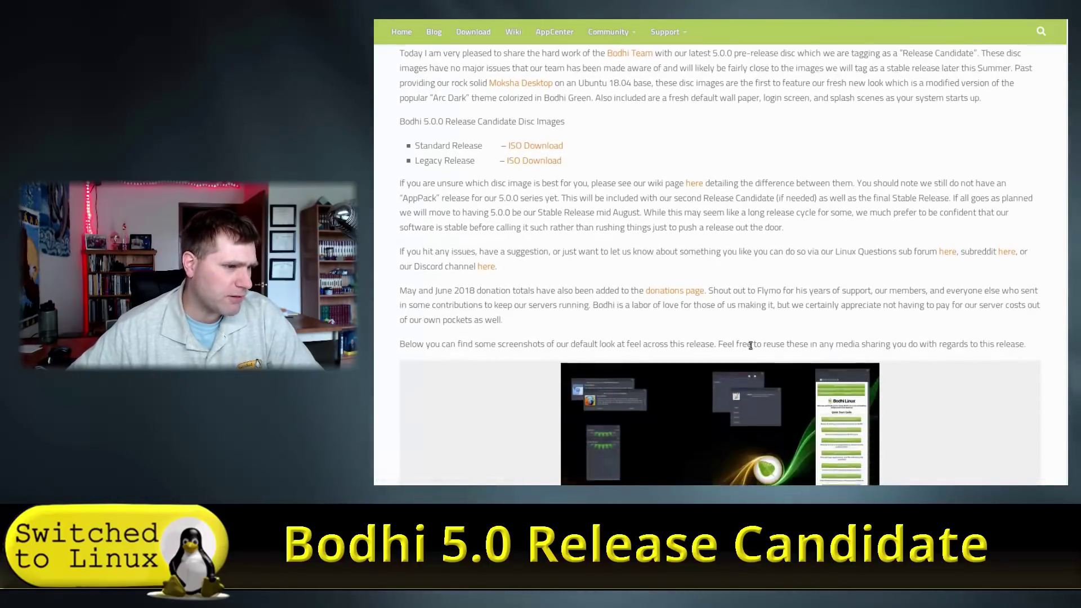
{"action": "scroll", "coordinate": [884, 273], "scroll_direction": "up", "scroll_amount": 1}
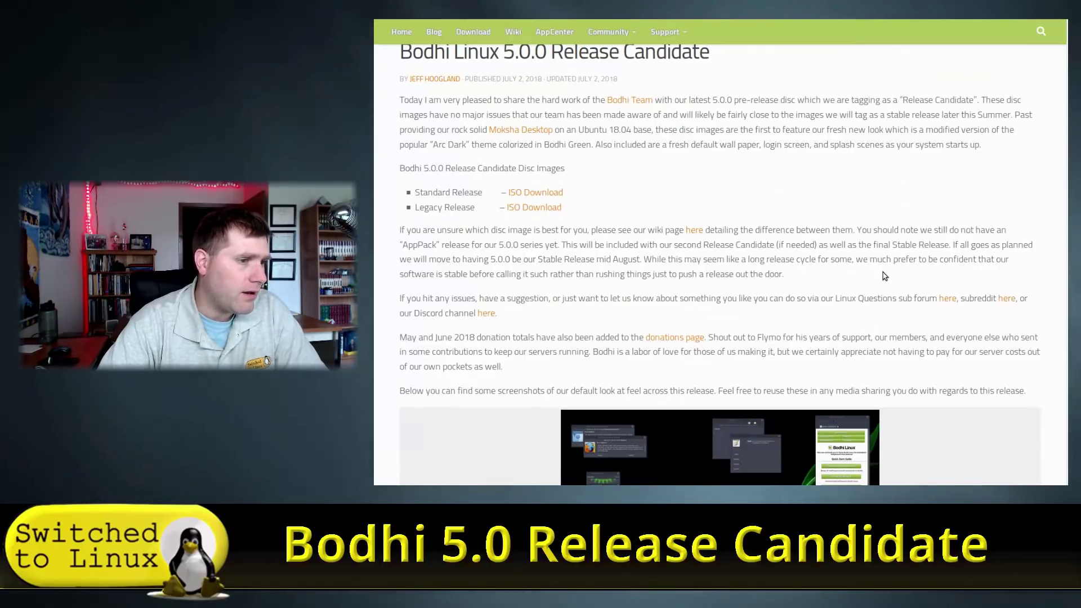
{"action": "left_click", "coordinate": [694, 231]}
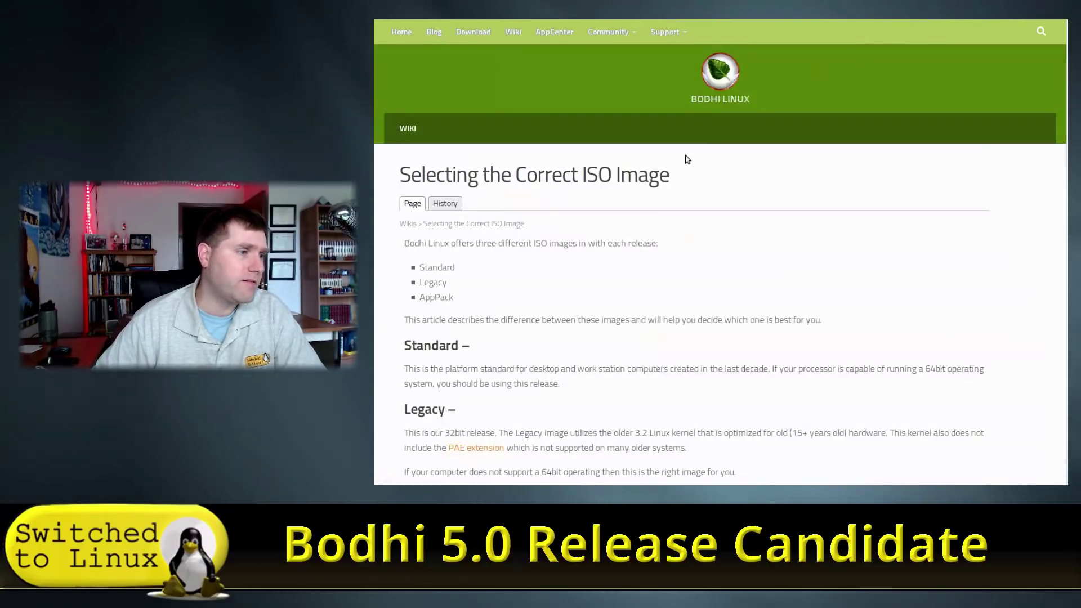
{"action": "scroll", "coordinate": [393, 257], "scroll_direction": "down", "scroll_amount": 3}
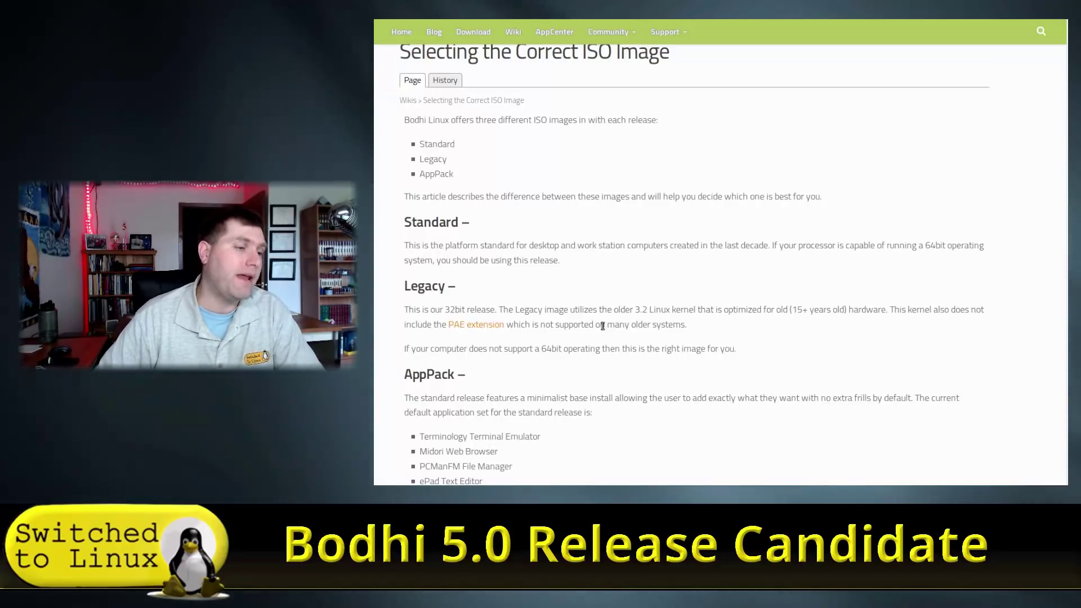
{"action": "left_click", "coordinate": [975, 20]}
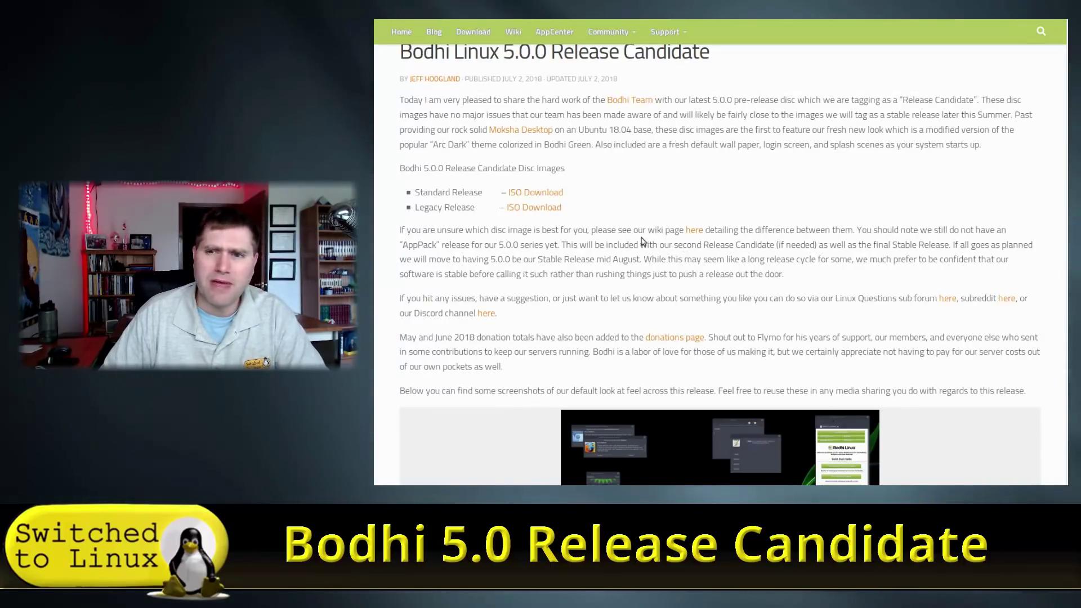
Examine the rest of the release candidate post, including its desktop, login screen, startup and boot splash screenshots.
{"action": "scroll", "coordinate": [562, 225], "scroll_direction": "down", "scroll_amount": 2}
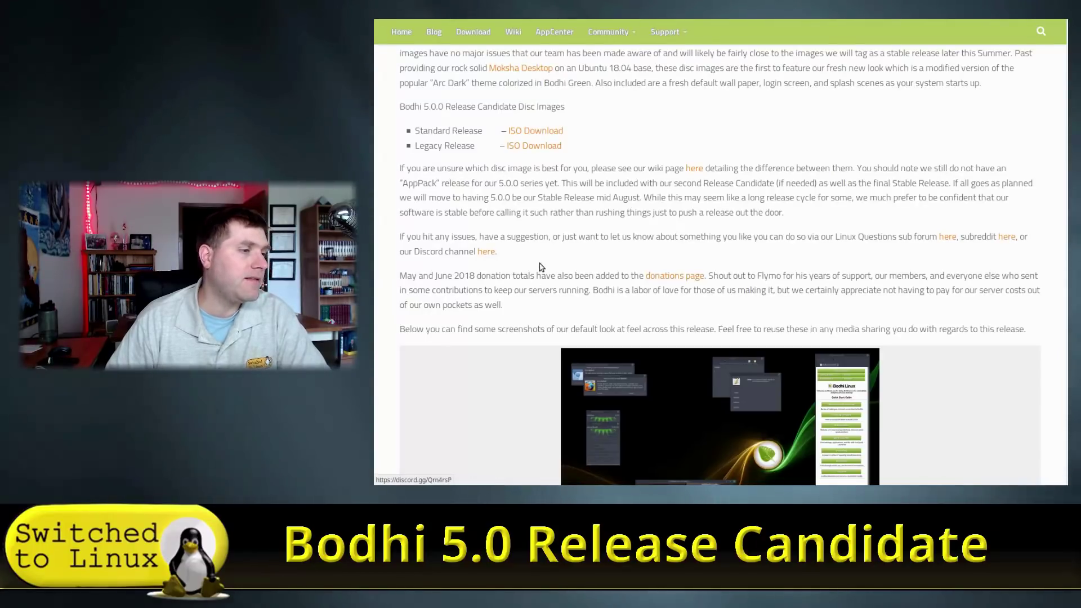
{"action": "scroll", "coordinate": [490, 254], "scroll_direction": "down", "scroll_amount": 3}
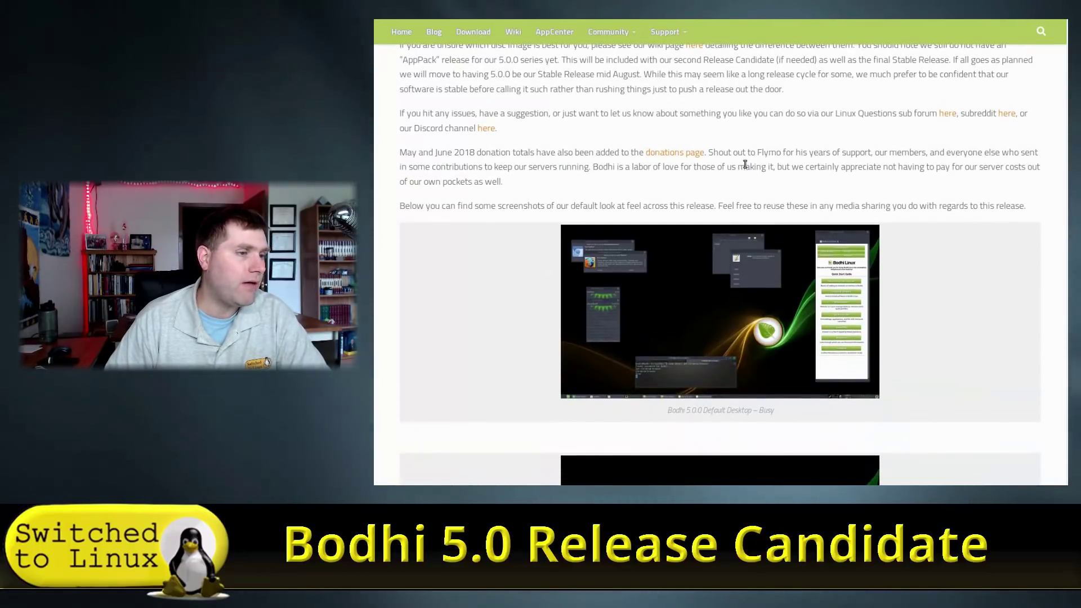
{"action": "scroll", "coordinate": [743, 165], "scroll_direction": "down", "scroll_amount": 4}
{"action": "scroll", "coordinate": [653, 87], "scroll_direction": "down", "scroll_amount": 6}
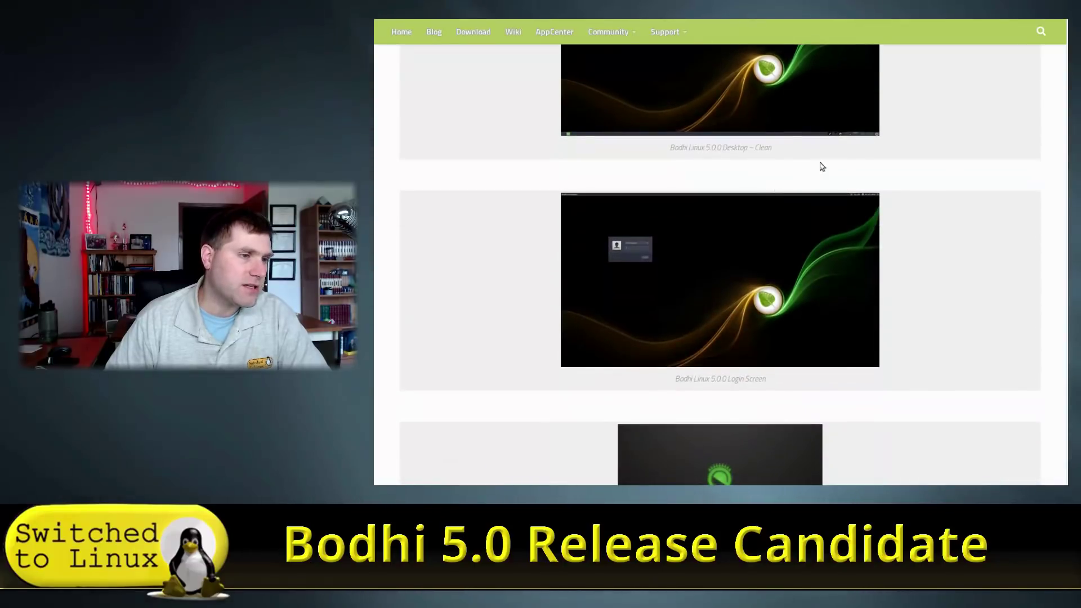
{"action": "scroll", "coordinate": [853, 193], "scroll_direction": "down", "scroll_amount": 8}
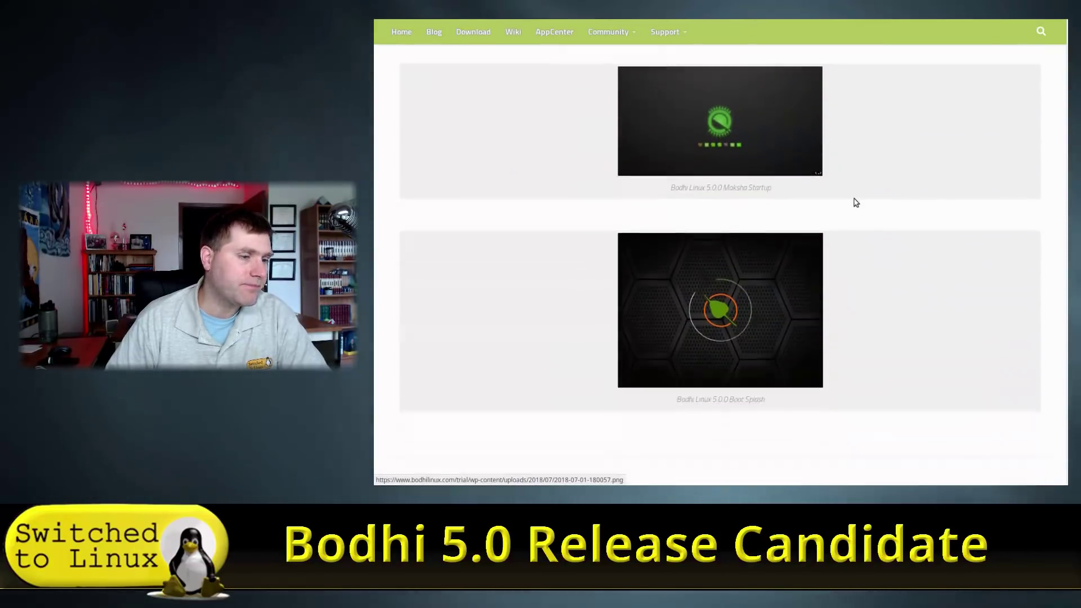
{"action": "scroll", "coordinate": [867, 240], "scroll_direction": "up", "scroll_amount": 20}
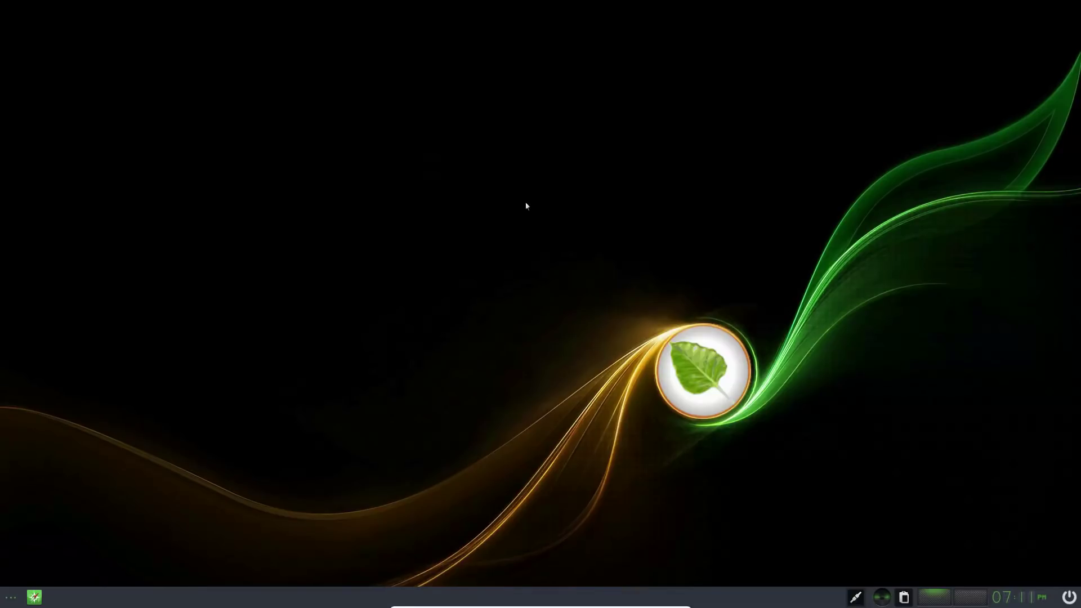
Switch to the Bodhi Linux desktop and compare the main application launcher opened from the desktop background and from the shelf.
{"action": "right_click", "coordinate": [526, 206]}
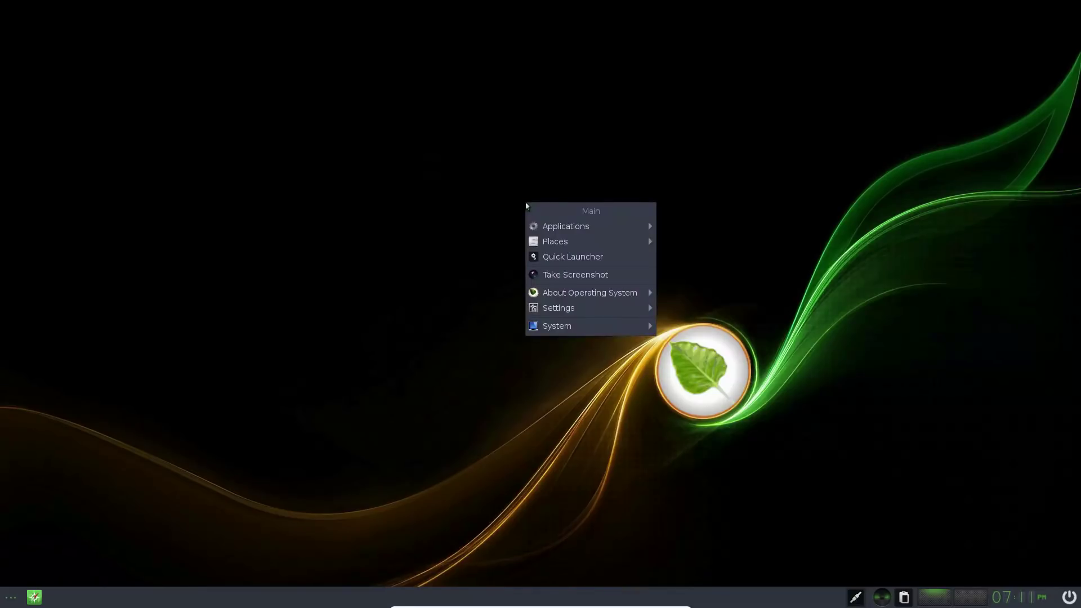
{"action": "left_click", "coordinate": [343, 152]}
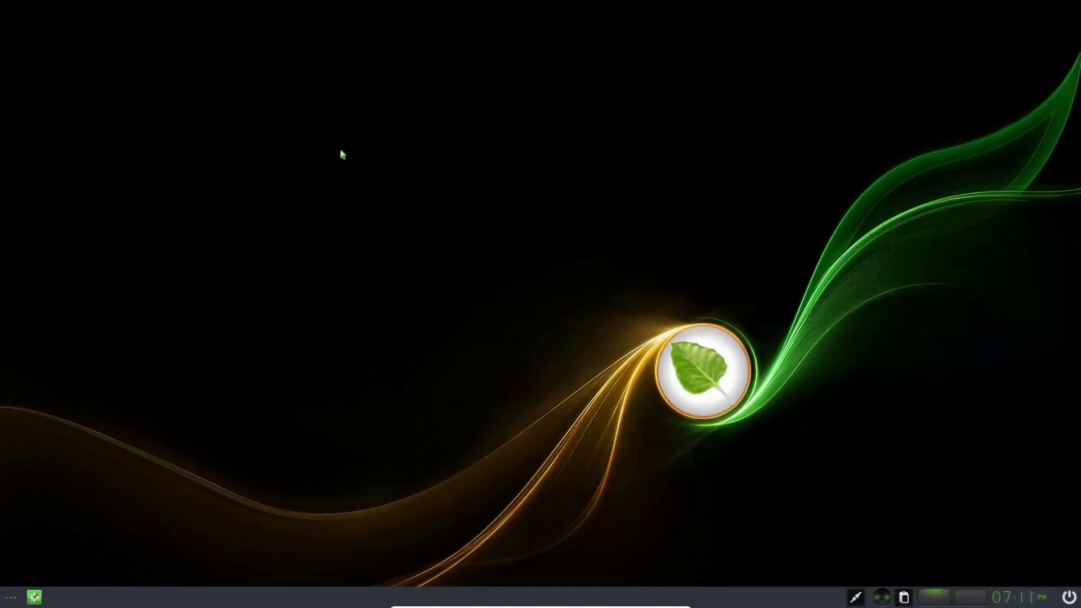
{"action": "right_click", "coordinate": [409, 160]}
{"action": "mouse_move", "coordinate": [504, 180]}
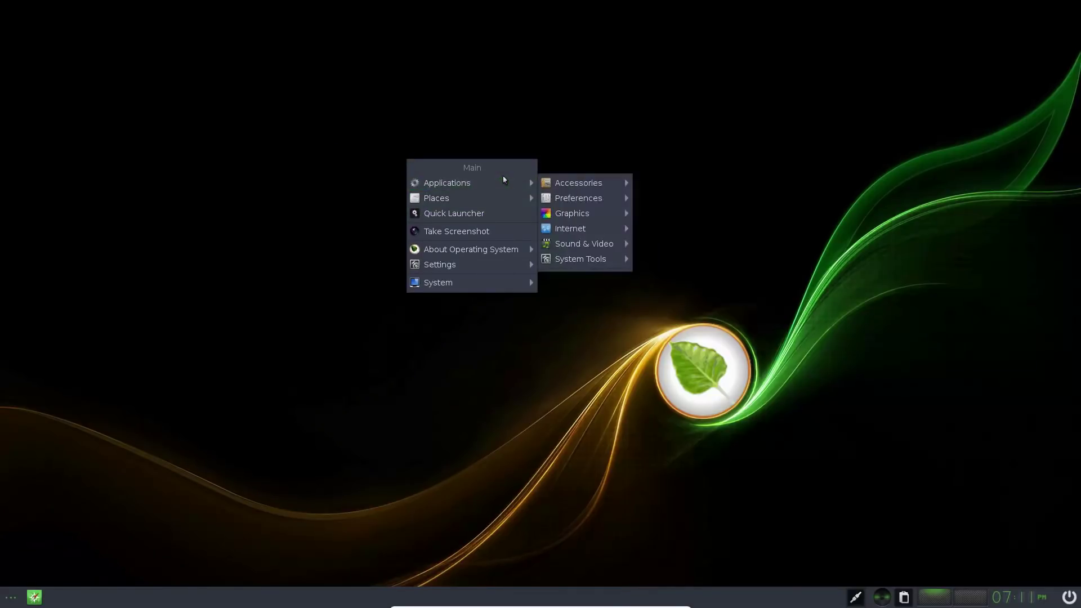
{"action": "mouse_move", "coordinate": [581, 187]}
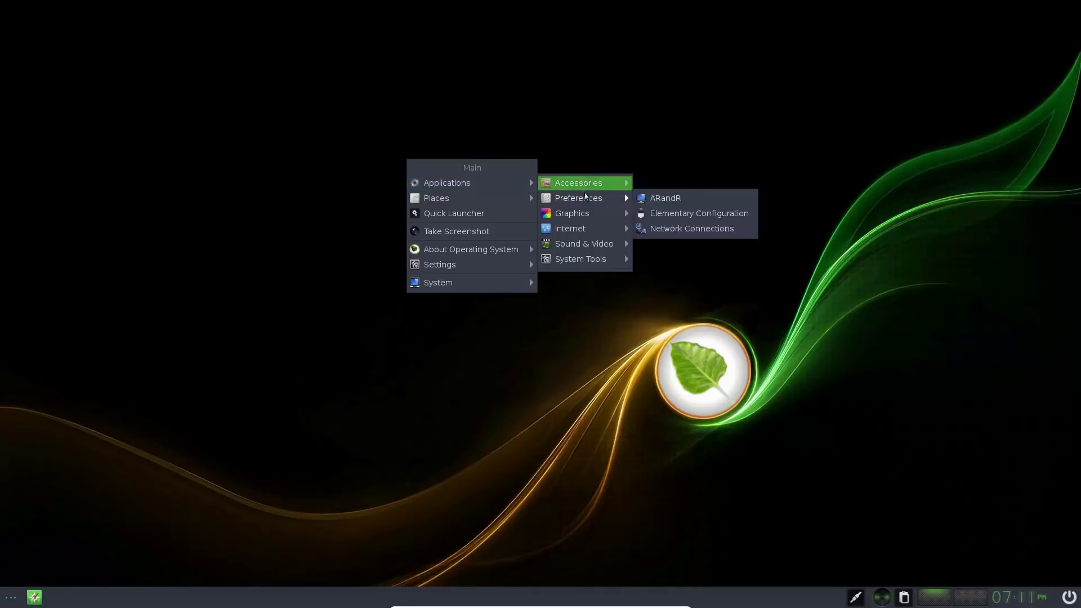
{"action": "mouse_move", "coordinate": [572, 213]}
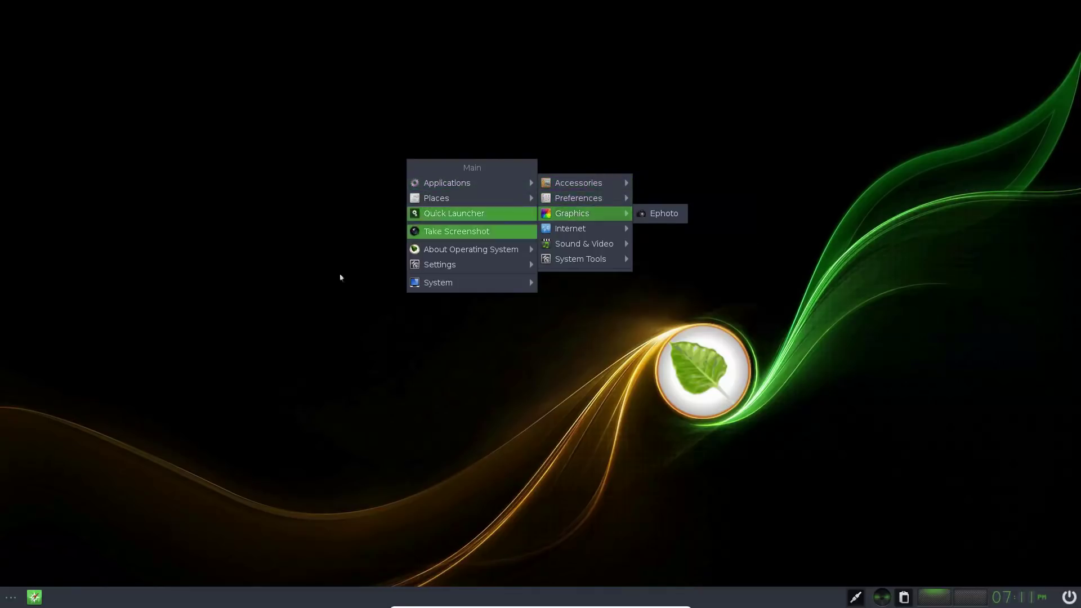
{"action": "left_click", "coordinate": [11, 597]}
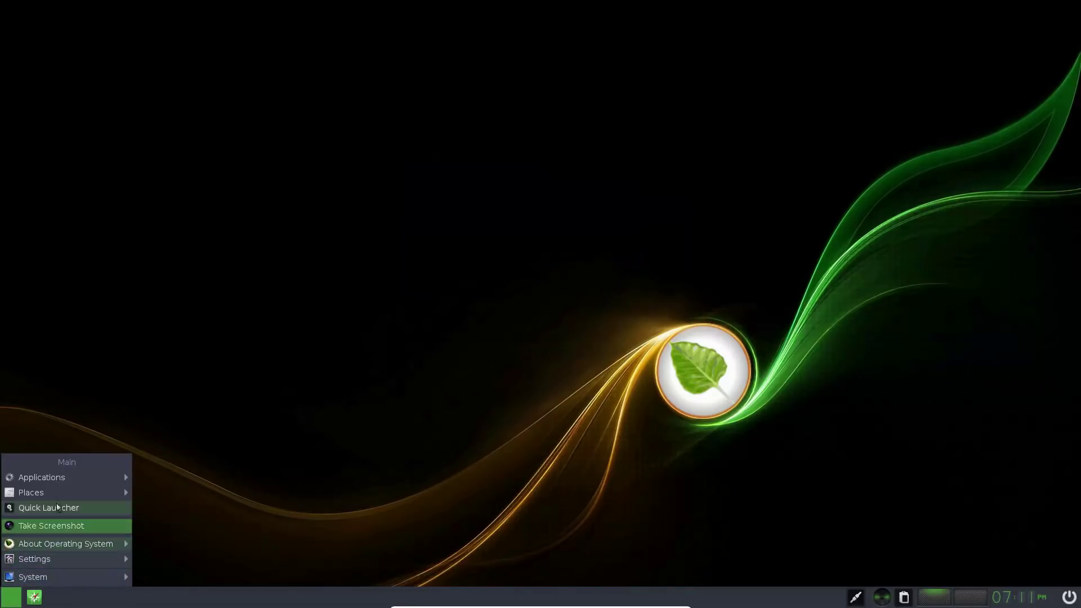
{"action": "left_click", "coordinate": [563, 325]}
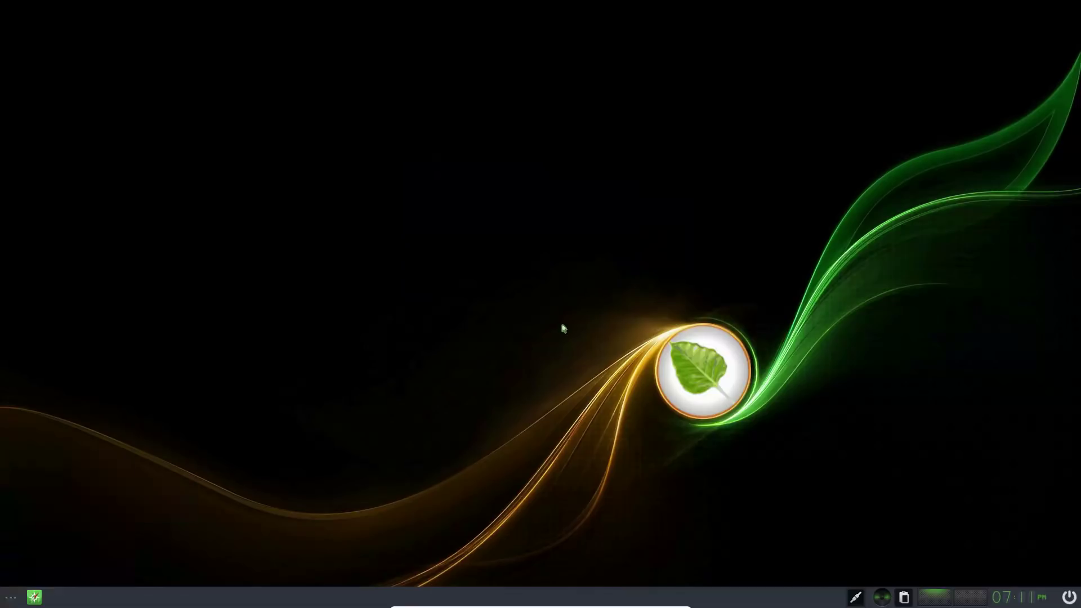
Examine the launcher's application categories, Places shortcuts and Settings entries.
{"action": "left_click", "coordinate": [513, 211]}
{"action": "mouse_move", "coordinate": [595, 230]}
{"action": "mouse_move", "coordinate": [706, 237]}
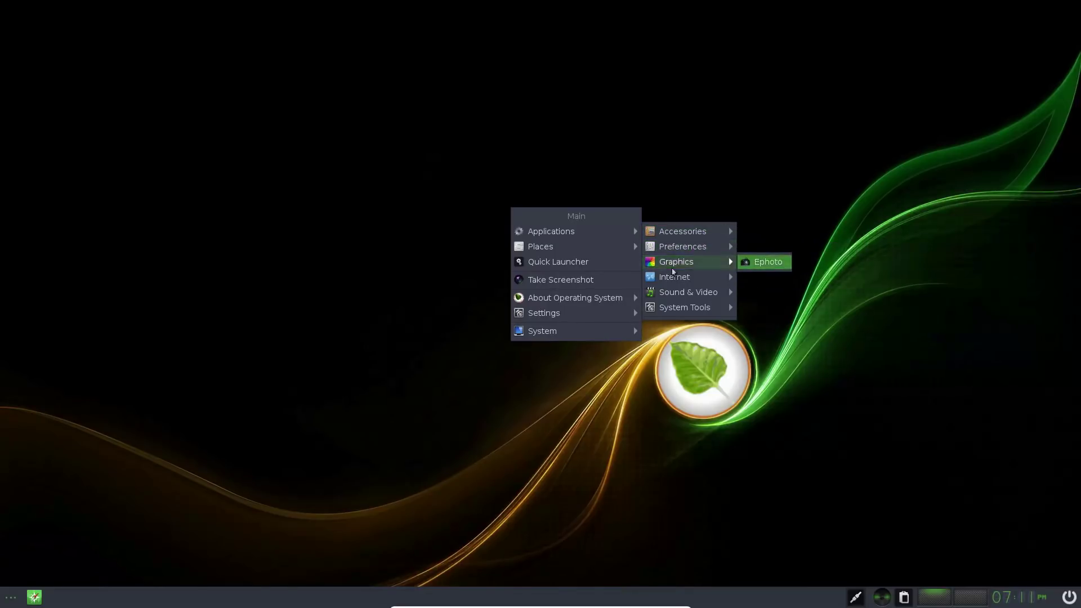
{"action": "mouse_move", "coordinate": [693, 283]}
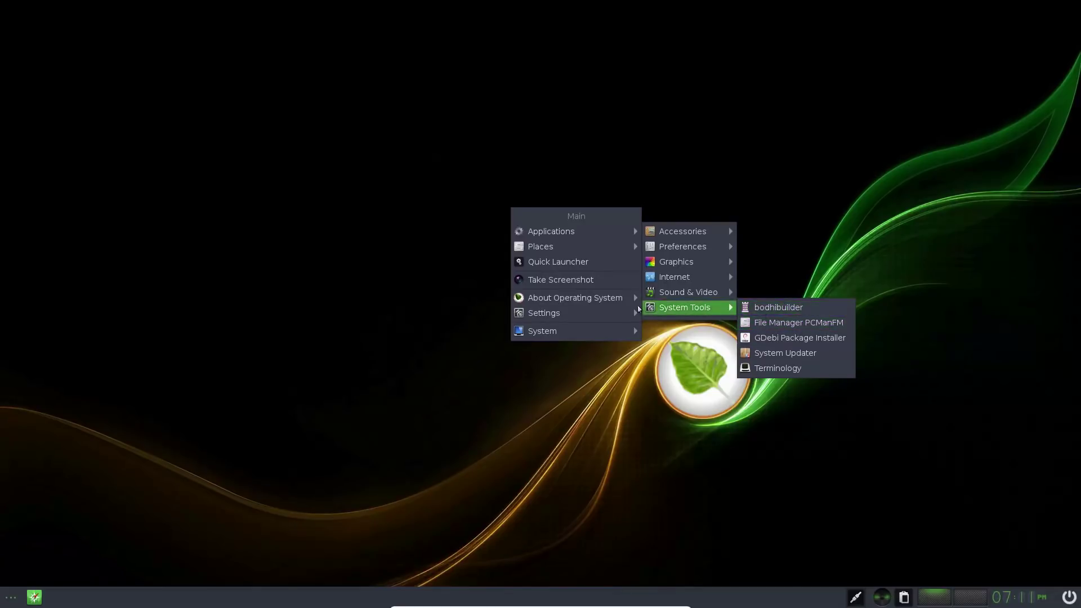
{"action": "mouse_move", "coordinate": [575, 256]}
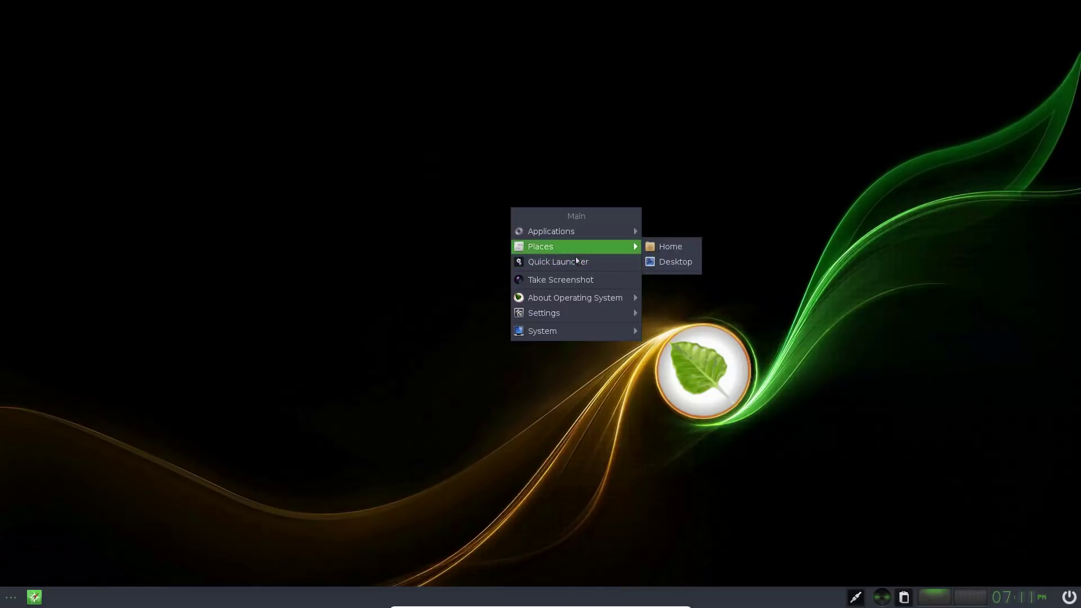
{"action": "mouse_move", "coordinate": [568, 295]}
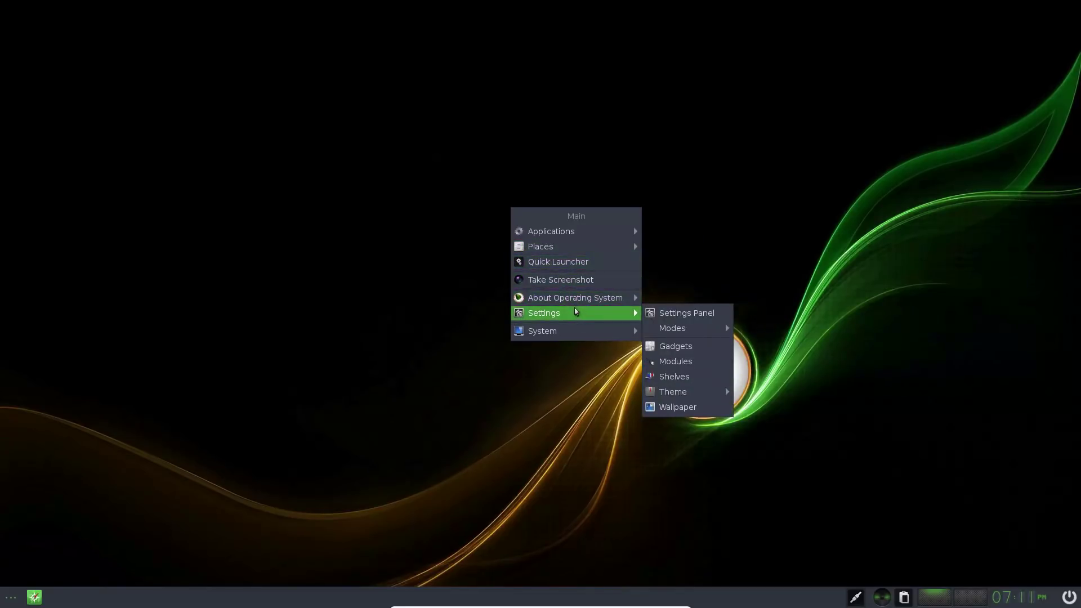
{"action": "mouse_move", "coordinate": [583, 333]}
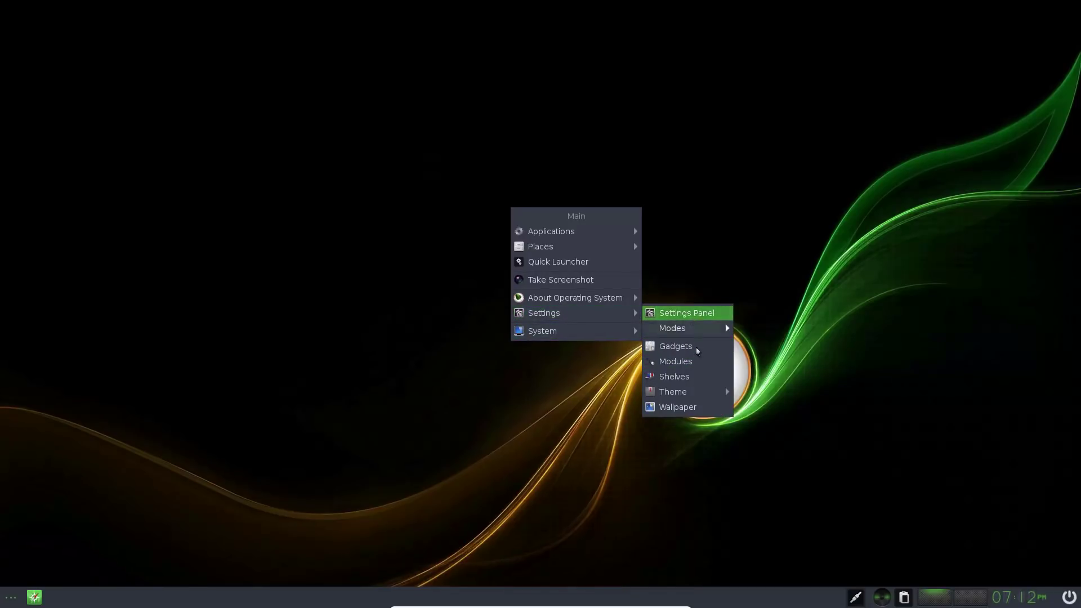
Launch bodhibuilder from the system tools with root rights, entering the account password in eSudo.
{"action": "mouse_move", "coordinate": [547, 233]}
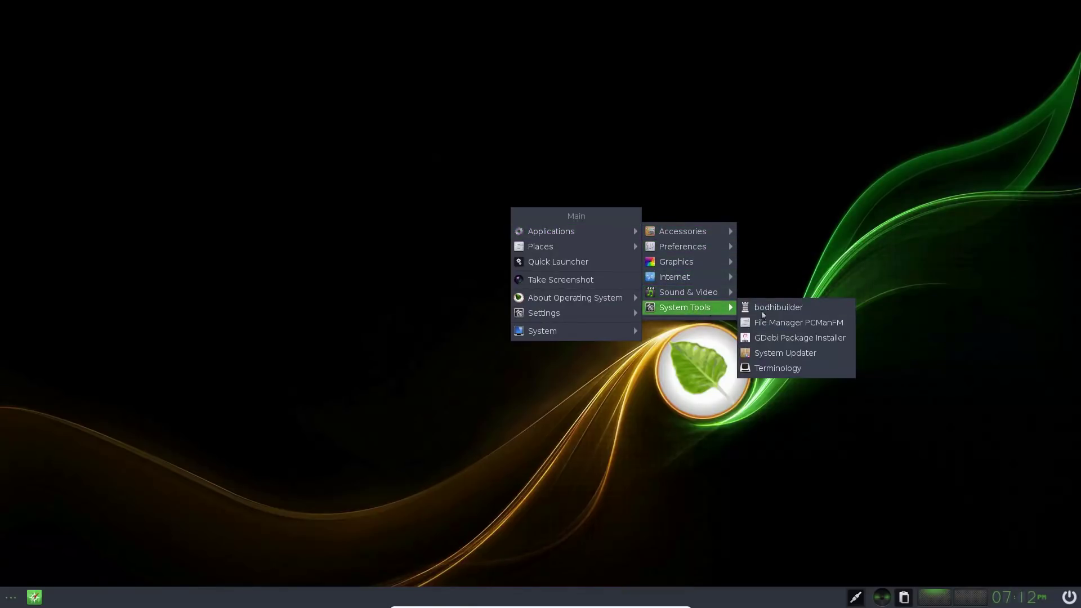
{"action": "left_click", "coordinate": [766, 308]}
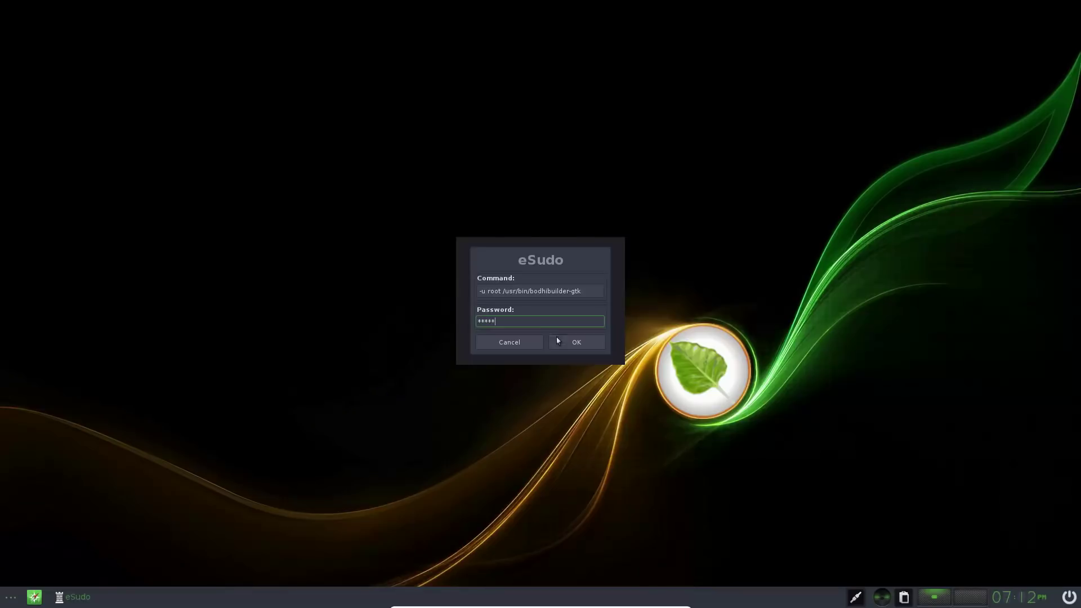
{"action": "key", "text": "Return"}
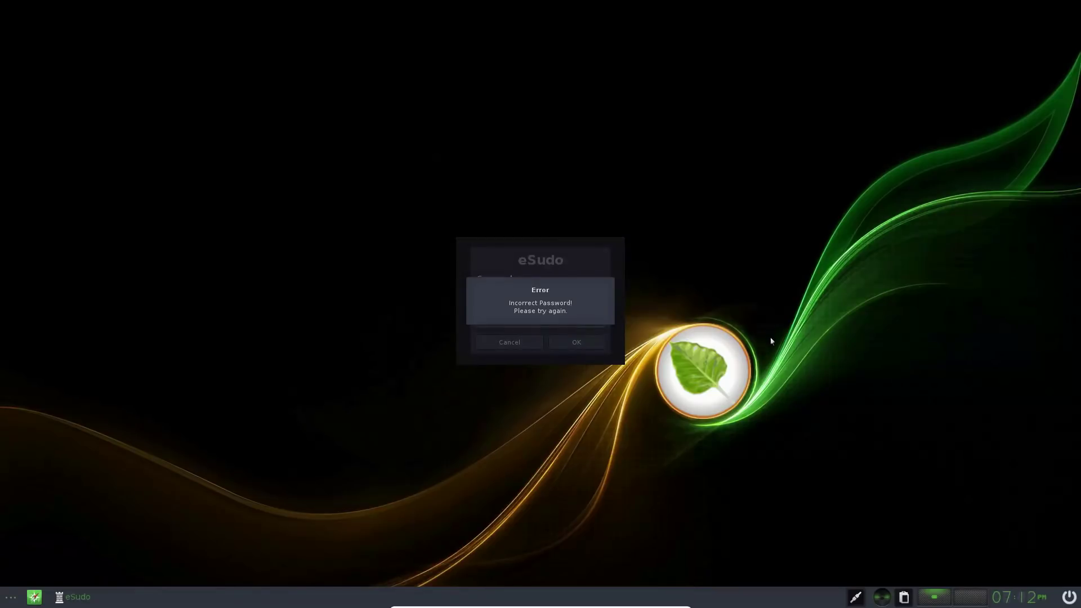
{"action": "left_click", "coordinate": [688, 316]}
{"action": "left_click", "coordinate": [543, 324]}
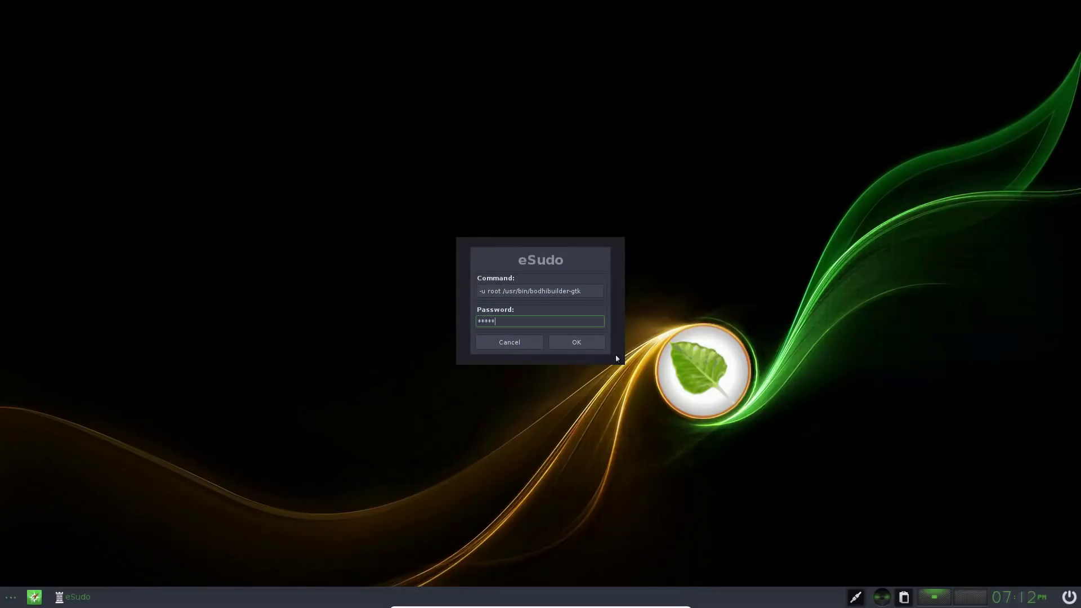
{"action": "left_click", "coordinate": [578, 342]}
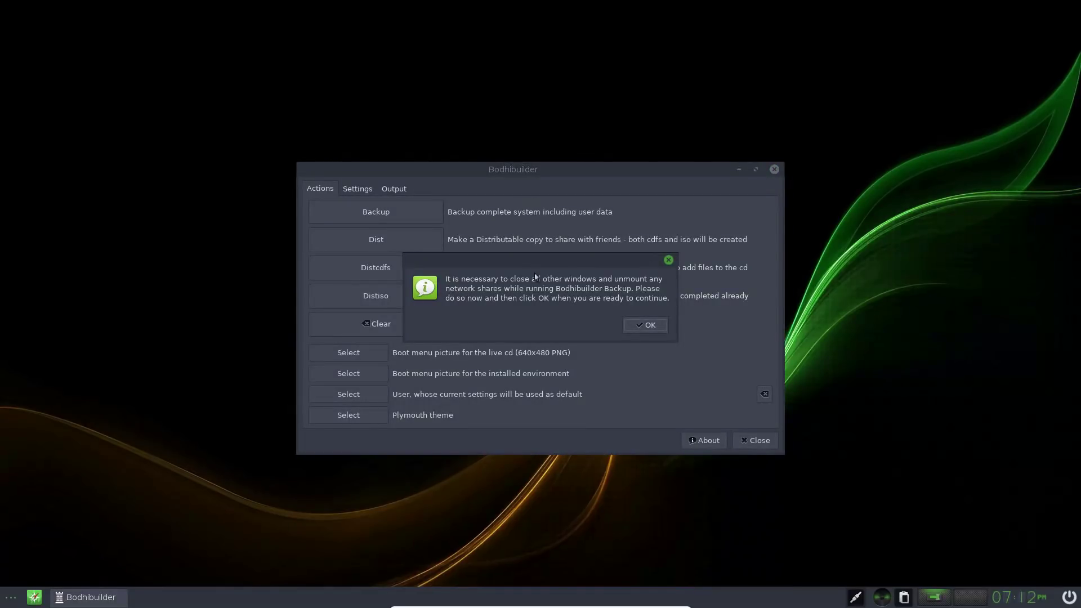
Dismiss the backup notice, examine Bodhibuilder's actions, settings and output pages, and close the program.
{"action": "left_click", "coordinate": [668, 259]}
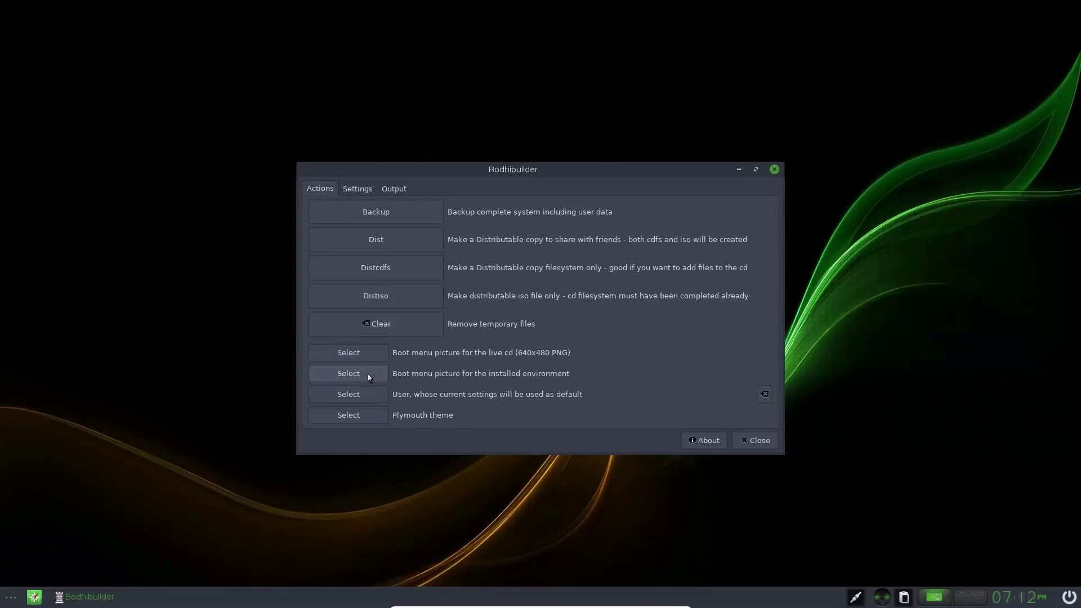
{"action": "left_click", "coordinate": [358, 190]}
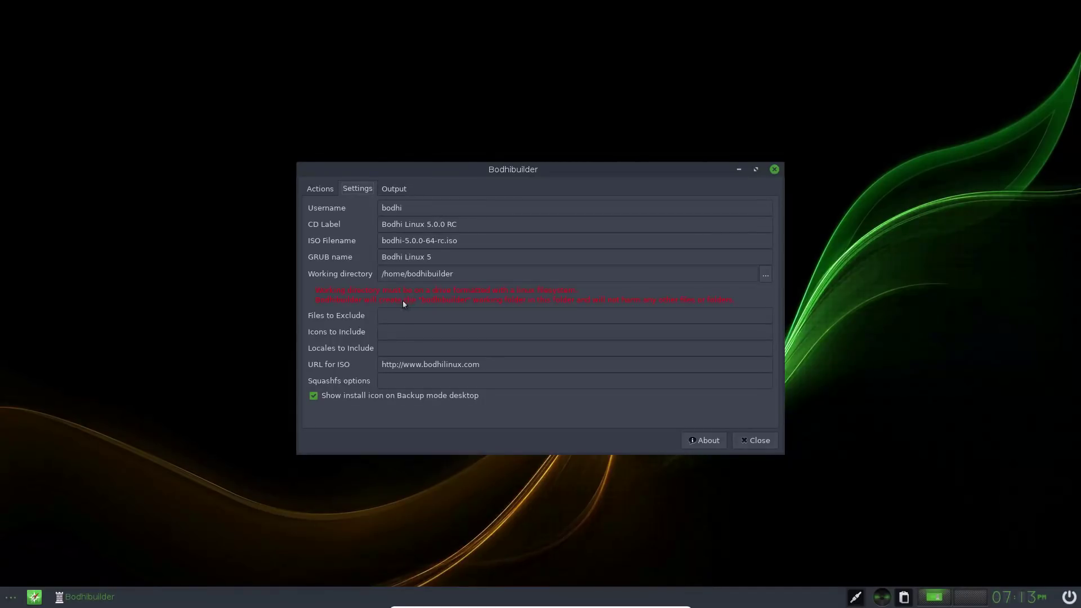
{"action": "left_click", "coordinate": [404, 190]}
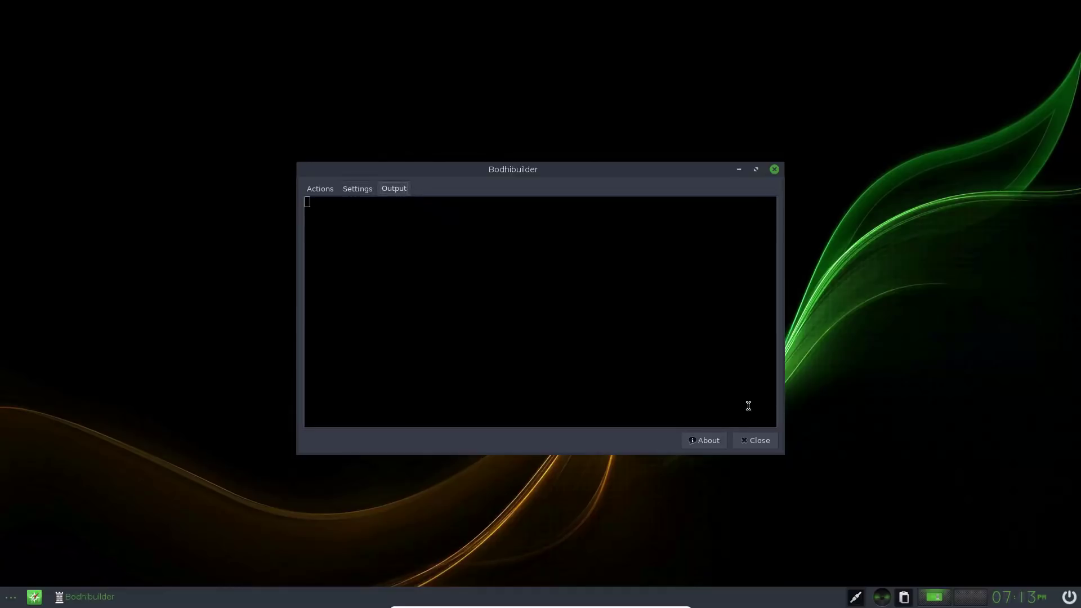
{"action": "left_click", "coordinate": [768, 440]}
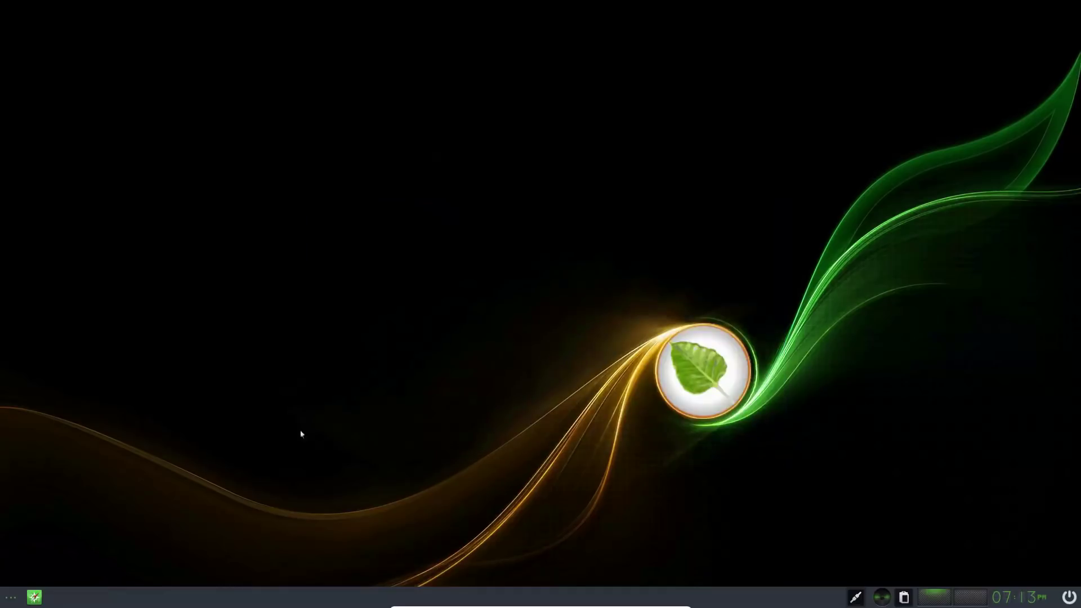
Launch Elementary Configuration from the launcher's preferences and move its window toward the middle of the desktop.
{"action": "left_click", "coordinate": [3, 596]}
{"action": "mouse_move", "coordinate": [113, 478]}
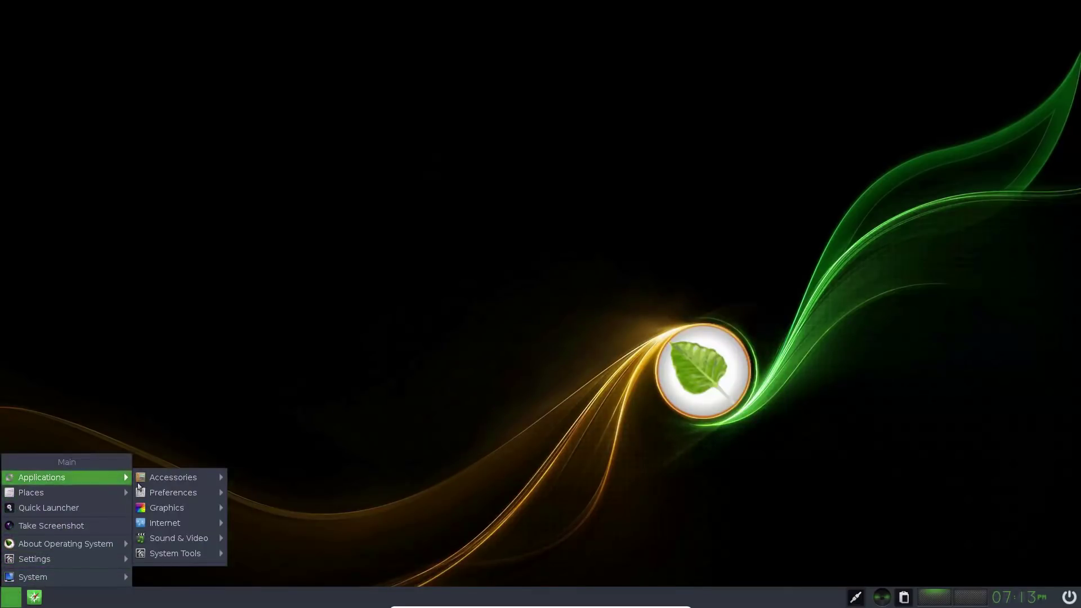
{"action": "mouse_move", "coordinate": [175, 494]}
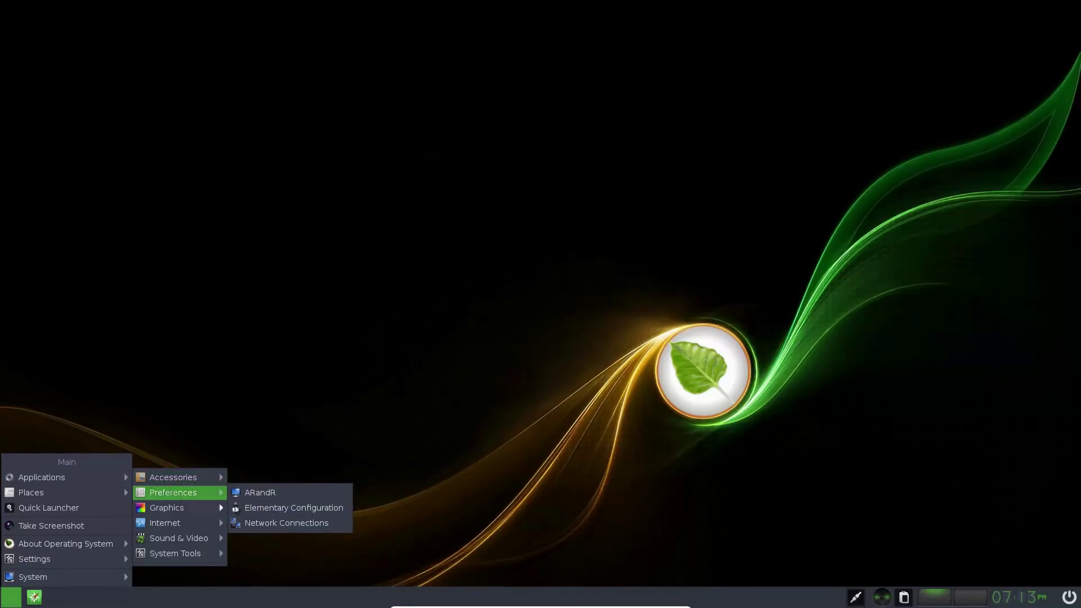
{"action": "left_click", "coordinate": [265, 508]}
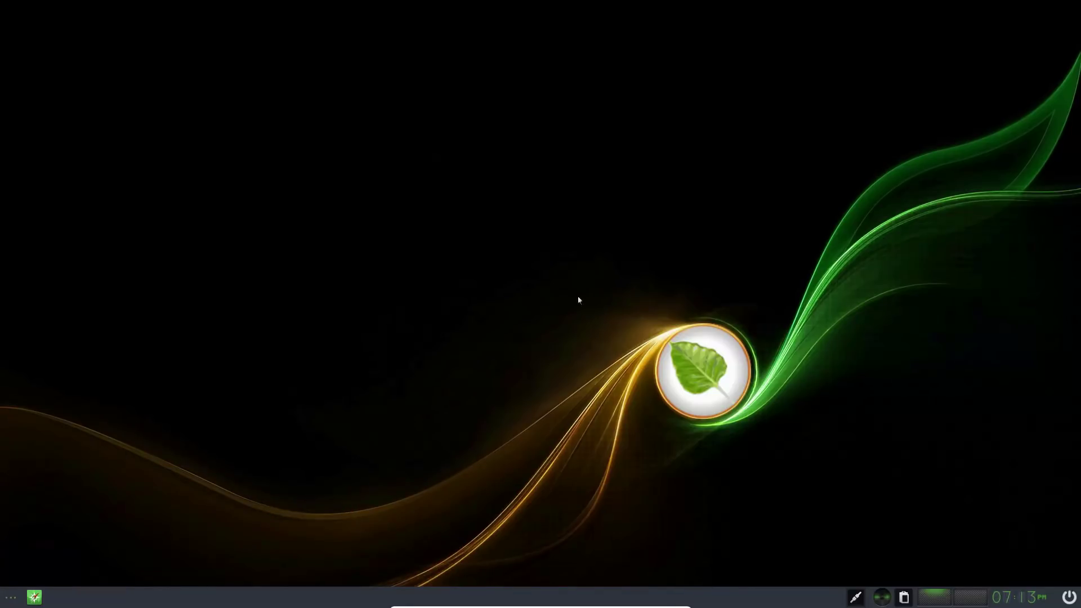
{"action": "left_click_drag", "start_coordinate": [90, 5], "coordinate": [550, 118]}
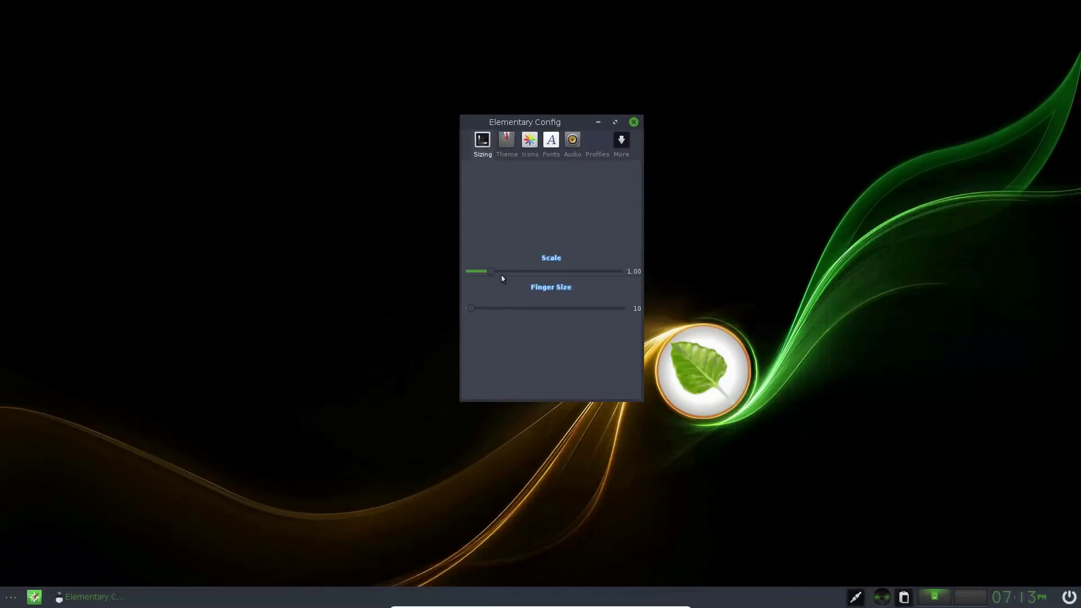
Set the interface scale to 1.50 and the finger size to about 43 in Elementary Config.
{"action": "mouse_move", "coordinate": [492, 270]}
{"action": "left_mouse_down"}
{"action": "mouse_move", "coordinate": [578, 283]}
{"action": "mouse_move", "coordinate": [509, 283]}
{"action": "left_mouse_up"}
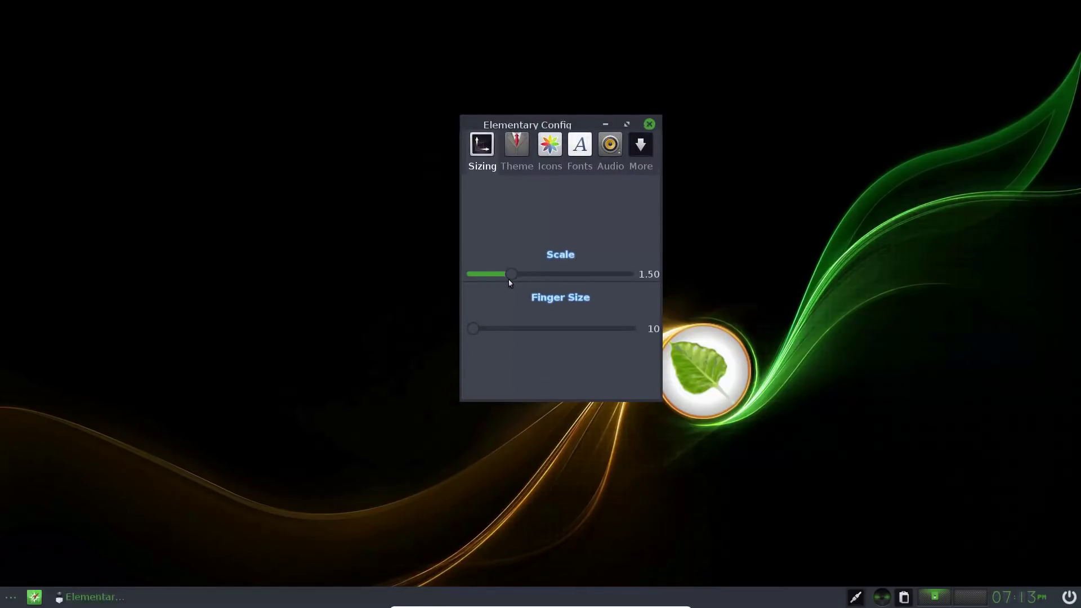
{"action": "left_click_drag", "start_coordinate": [474, 326], "coordinate": [507, 332]}
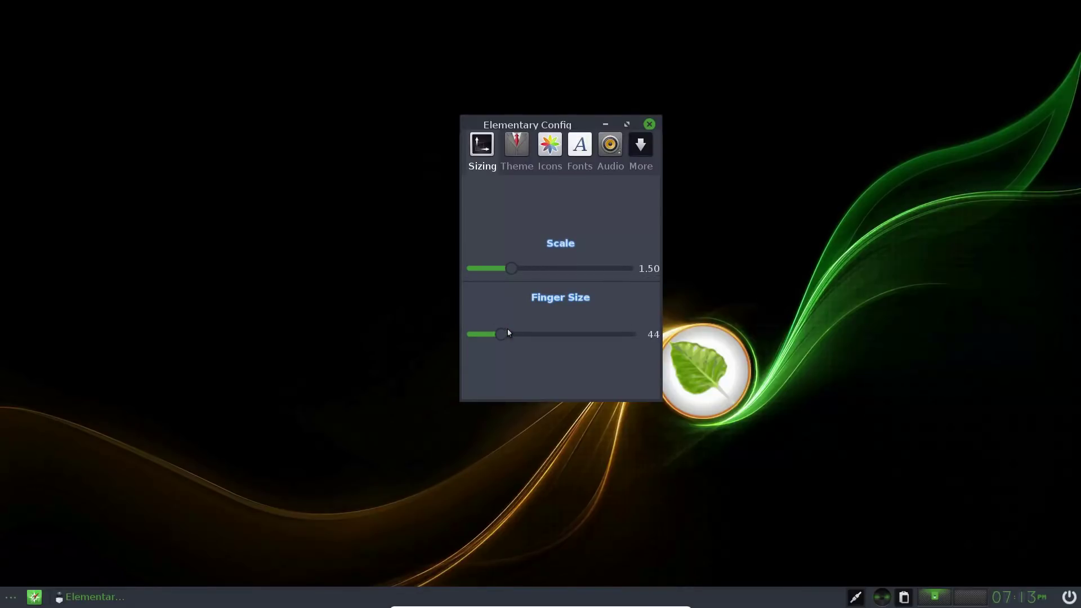
{"action": "left_click", "coordinate": [514, 147]}
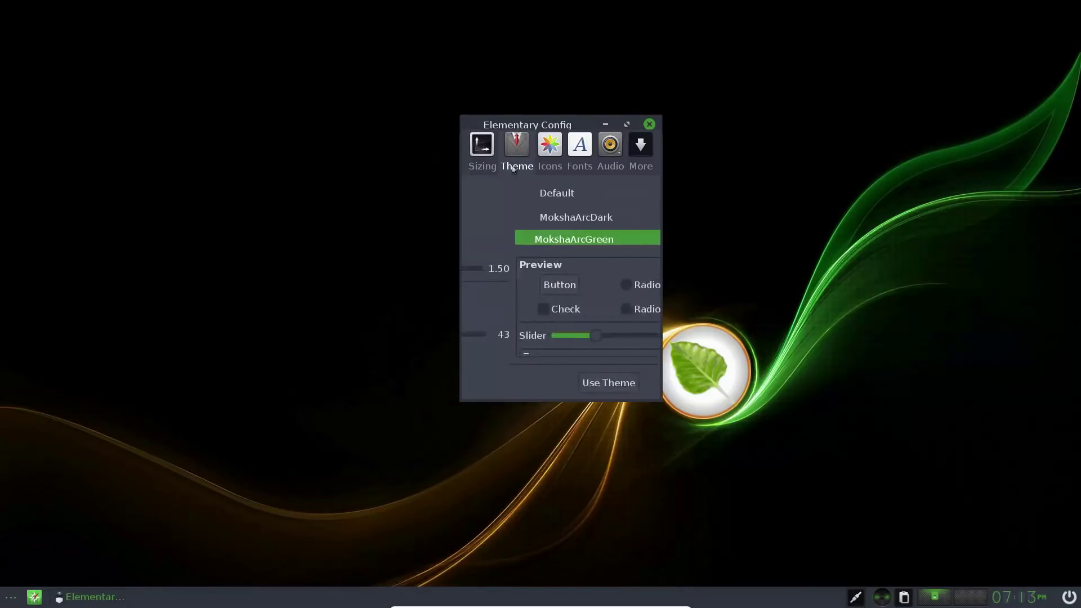
{"action": "left_click", "coordinate": [484, 150]}
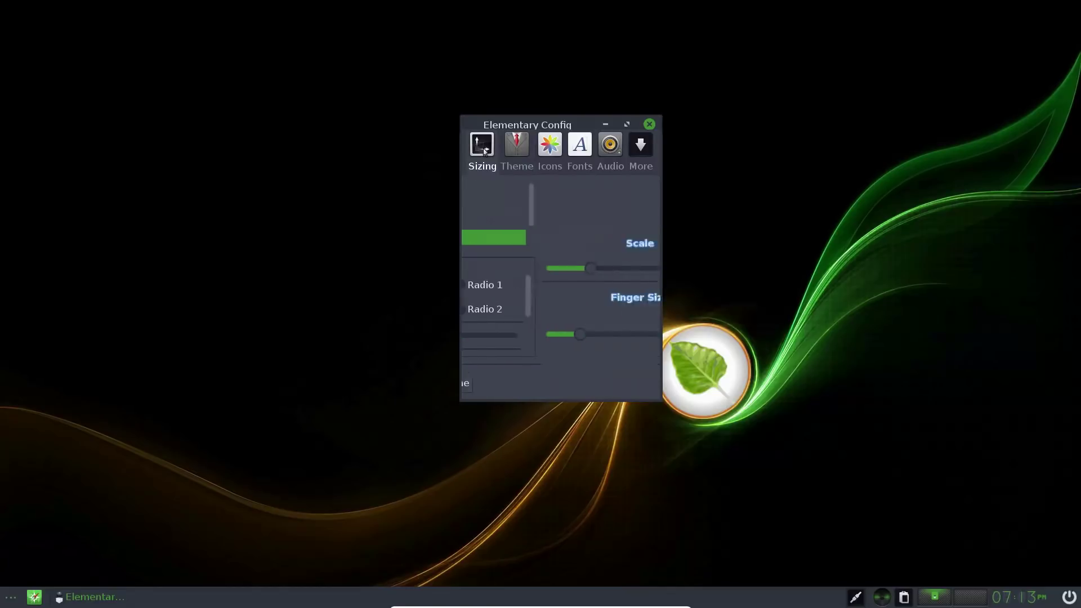
Preview the Default, MokshaArcDark and MokshaArcGreen themes, and apply MokshaArcDark as the Elementary theme.
{"action": "left_click", "coordinate": [523, 155]}
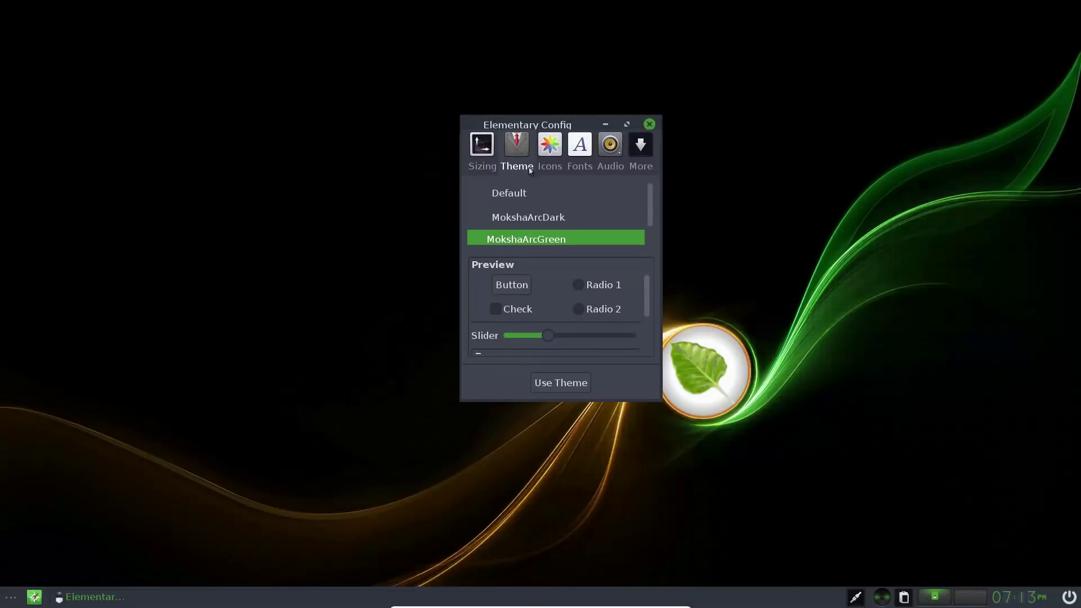
{"action": "left_click", "coordinate": [531, 194]}
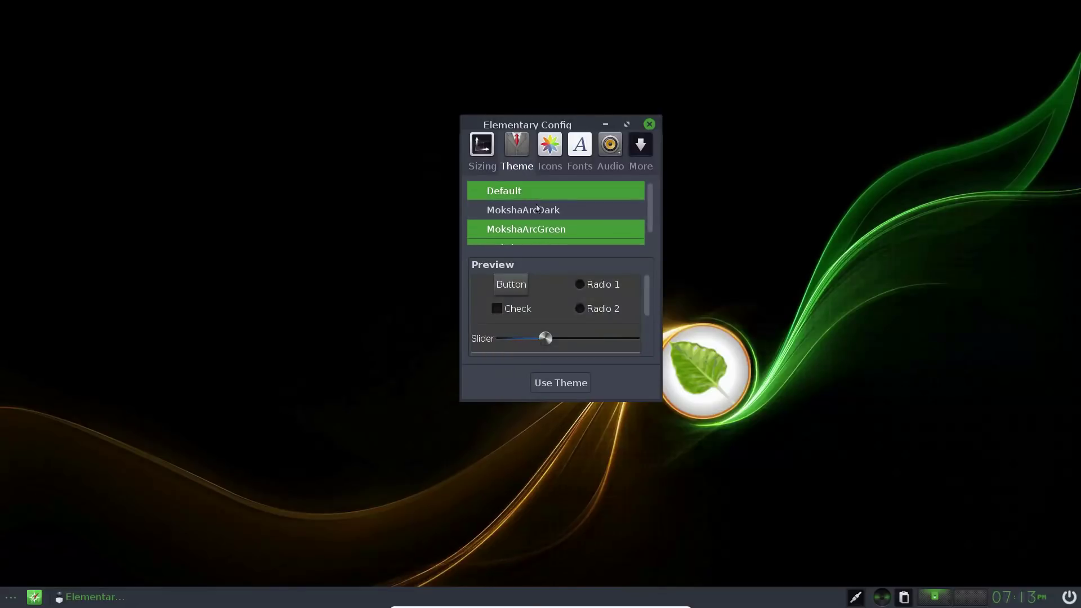
{"action": "left_click", "coordinate": [537, 209]}
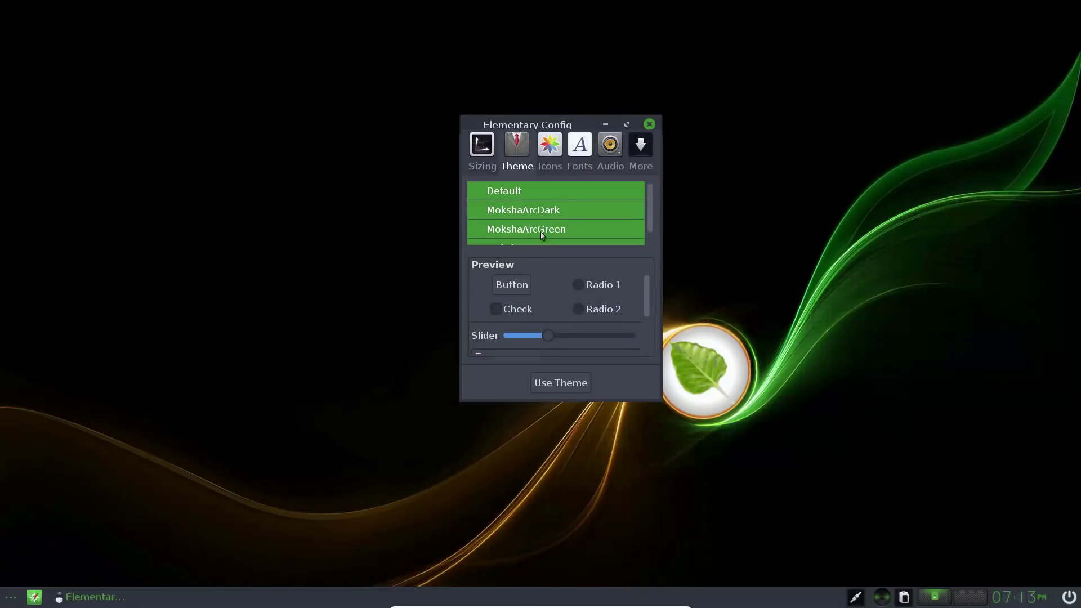
{"action": "scroll", "coordinate": [540, 232], "scroll_direction": "down", "scroll_amount": 1}
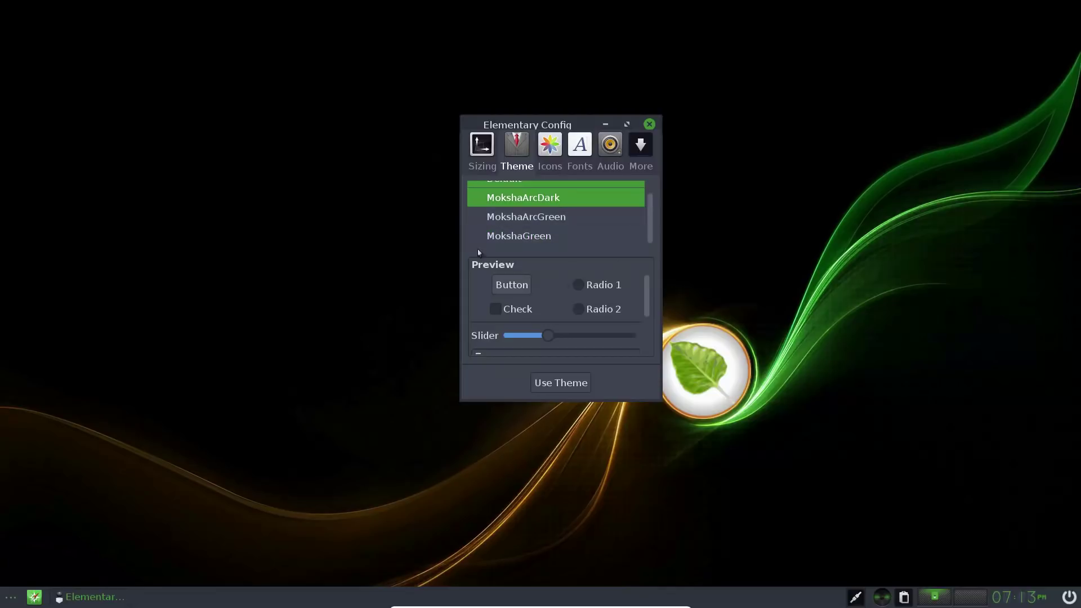
{"action": "left_click", "coordinate": [523, 217]}
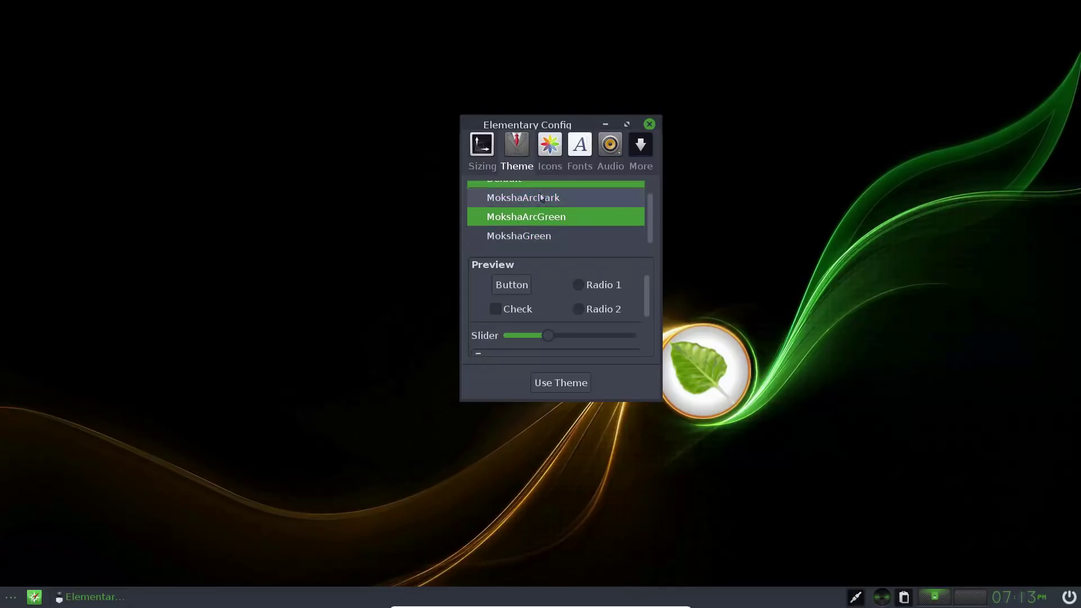
{"action": "scroll", "coordinate": [541, 193], "scroll_direction": "up", "scroll_amount": 1}
{"action": "scroll", "coordinate": [595, 316], "scroll_direction": "down", "scroll_amount": 1}
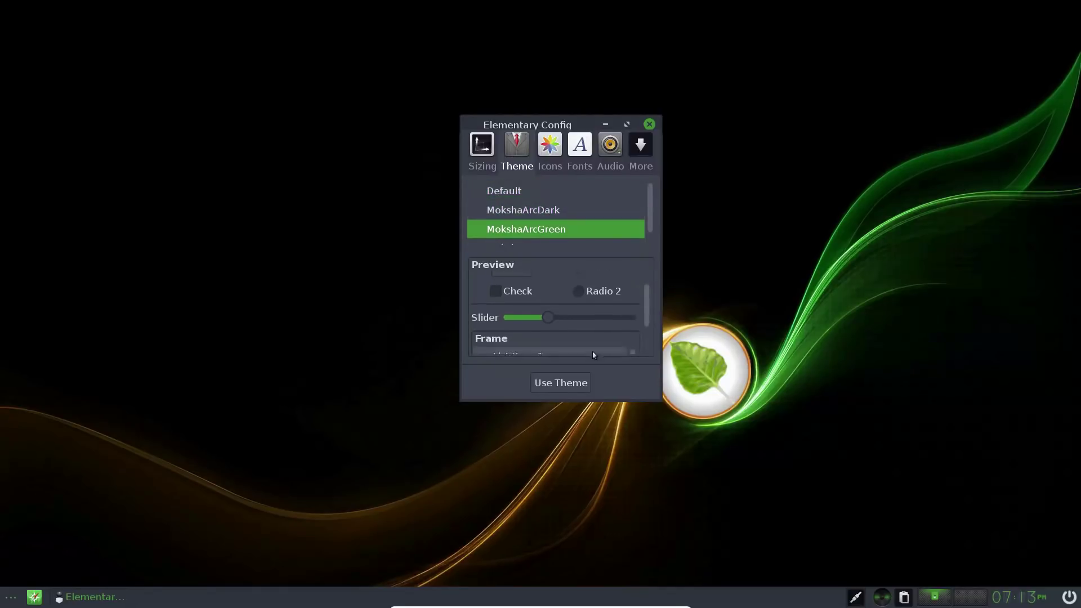
{"action": "left_click", "coordinate": [517, 213]}
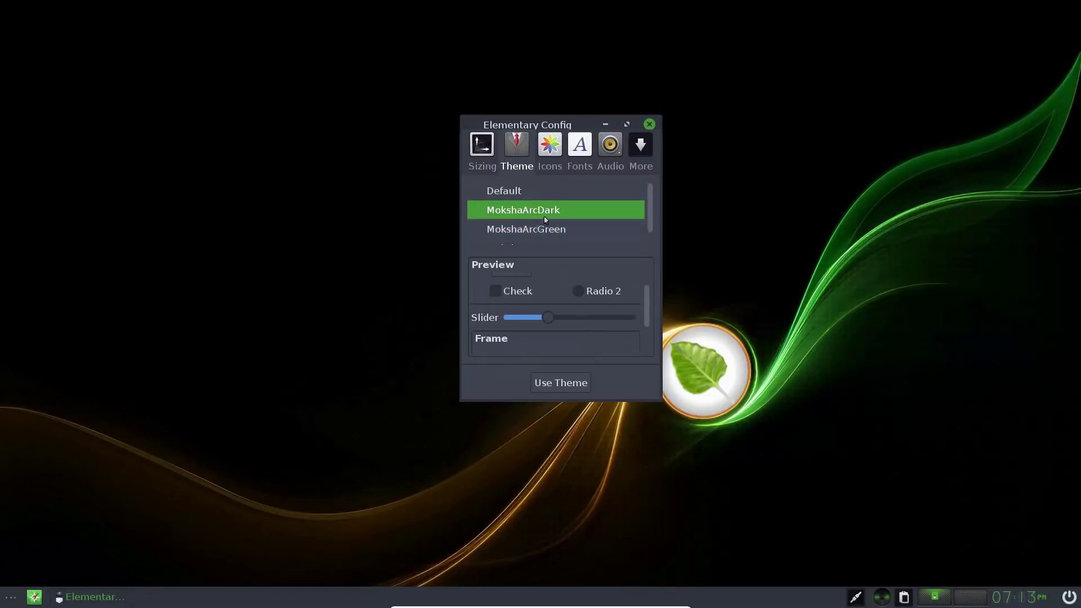
{"action": "left_click", "coordinate": [579, 376]}
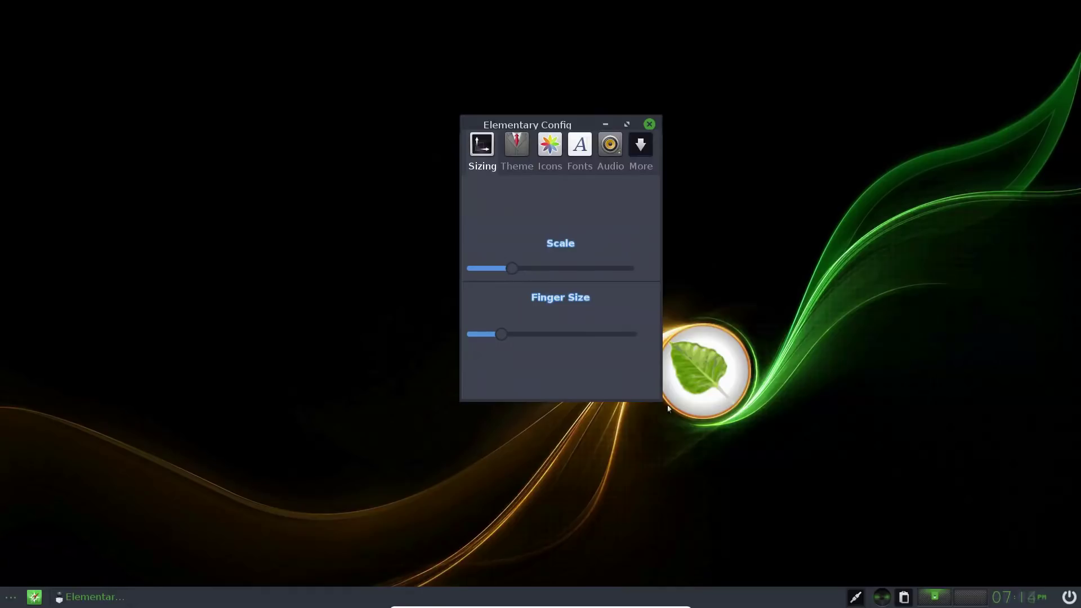
Enlarge the Elementary Config window, check its additional categories and preview the Enlightenment-X, Faenza and Faenza-Dark icon themes.
{"action": "left_click_drag", "start_coordinate": [663, 404], "coordinate": [835, 513]}
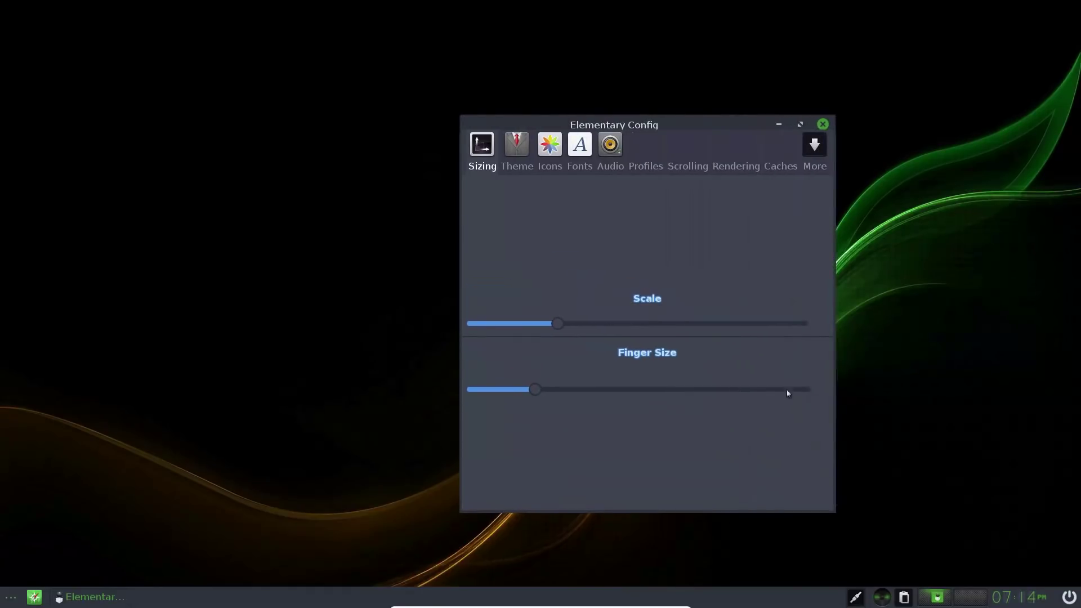
{"action": "left_click", "coordinate": [813, 139]}
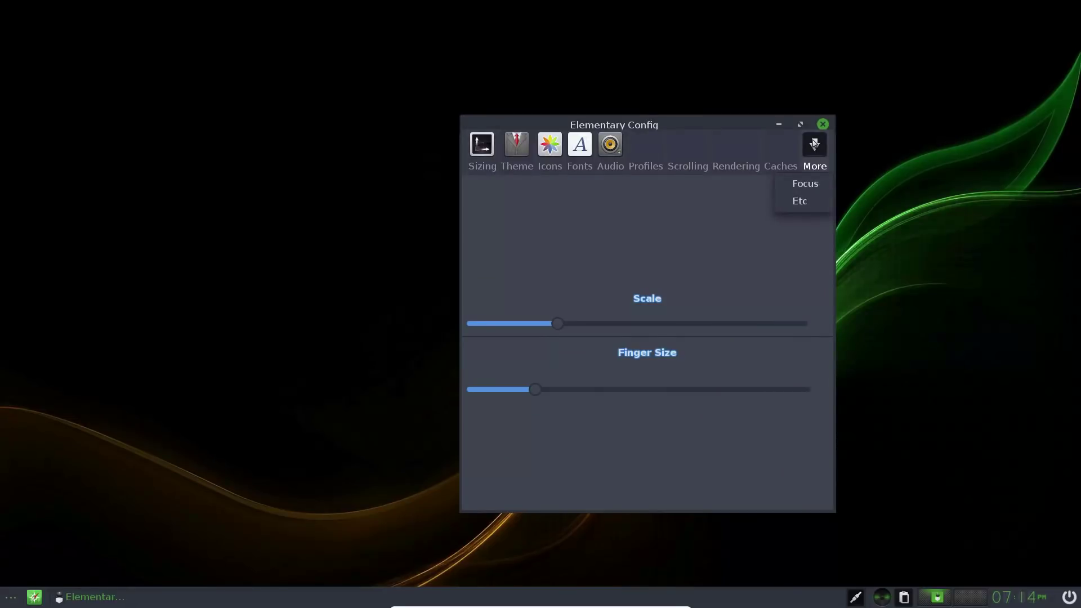
{"action": "left_click", "coordinate": [546, 149]}
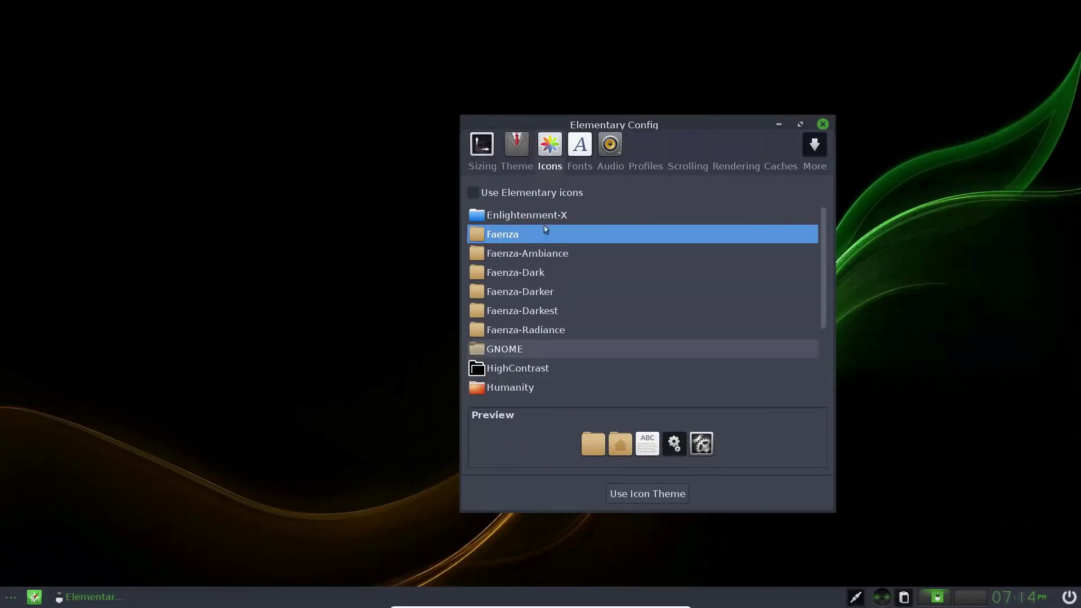
{"action": "left_click", "coordinate": [563, 216]}
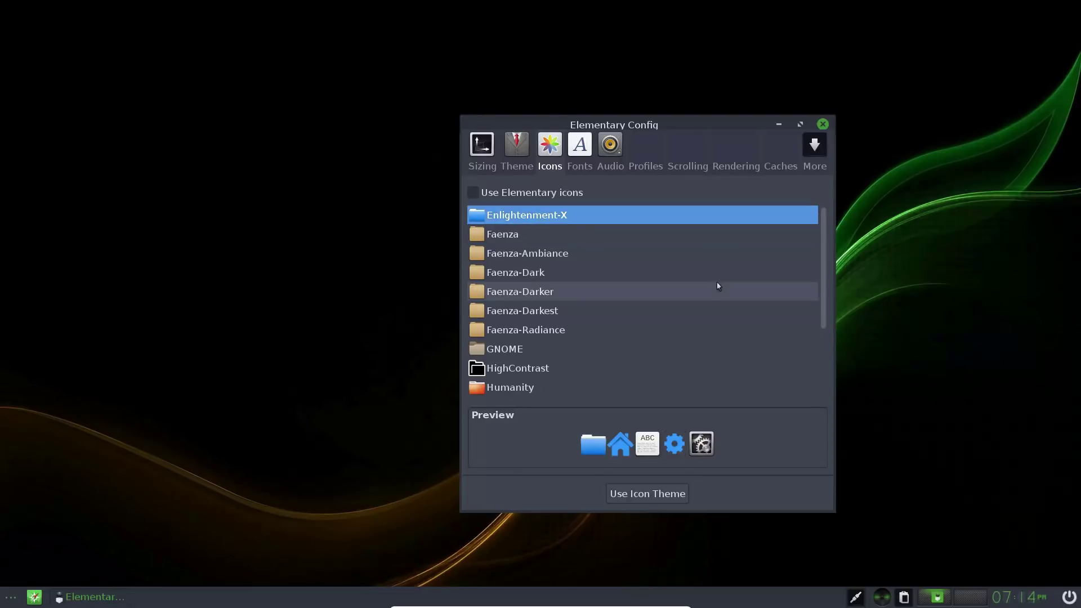
{"action": "left_click", "coordinate": [522, 236]}
{"action": "left_click", "coordinate": [520, 272]}
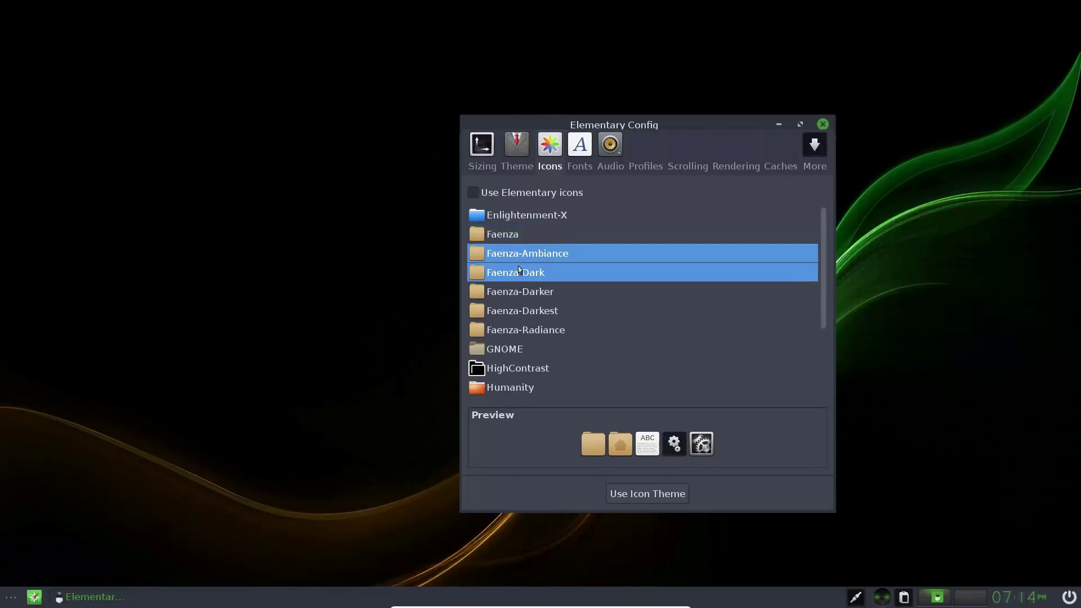
{"action": "left_click", "coordinate": [522, 222]}
Examine the fonts, audio, profiles, rendering and caches settings, and close Elementary Config.
{"action": "left_click", "coordinate": [580, 155]}
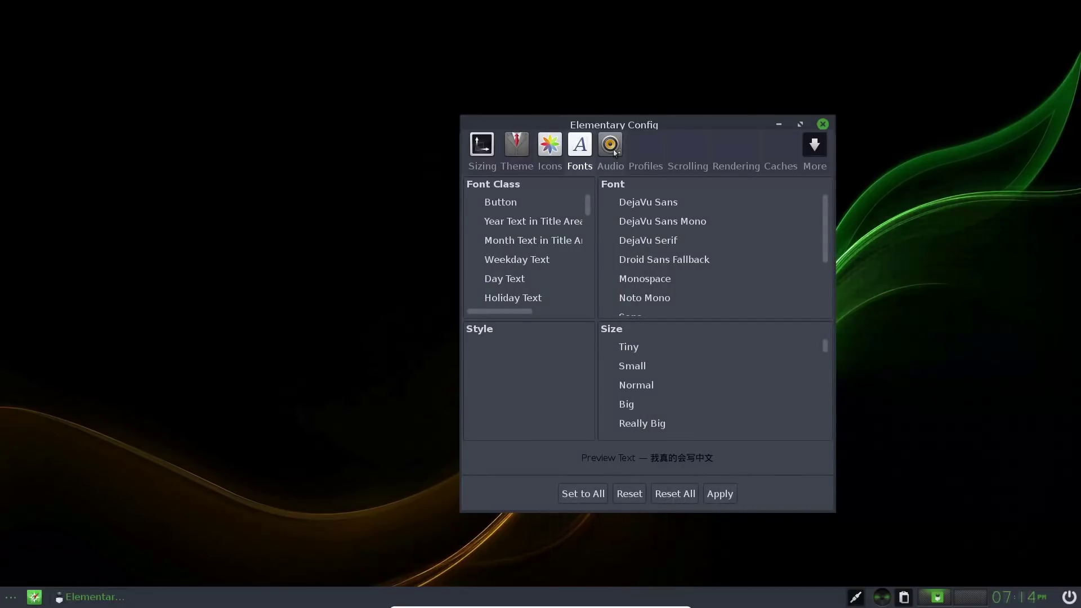
{"action": "left_click", "coordinate": [613, 148]}
{"action": "left_click", "coordinate": [651, 149]}
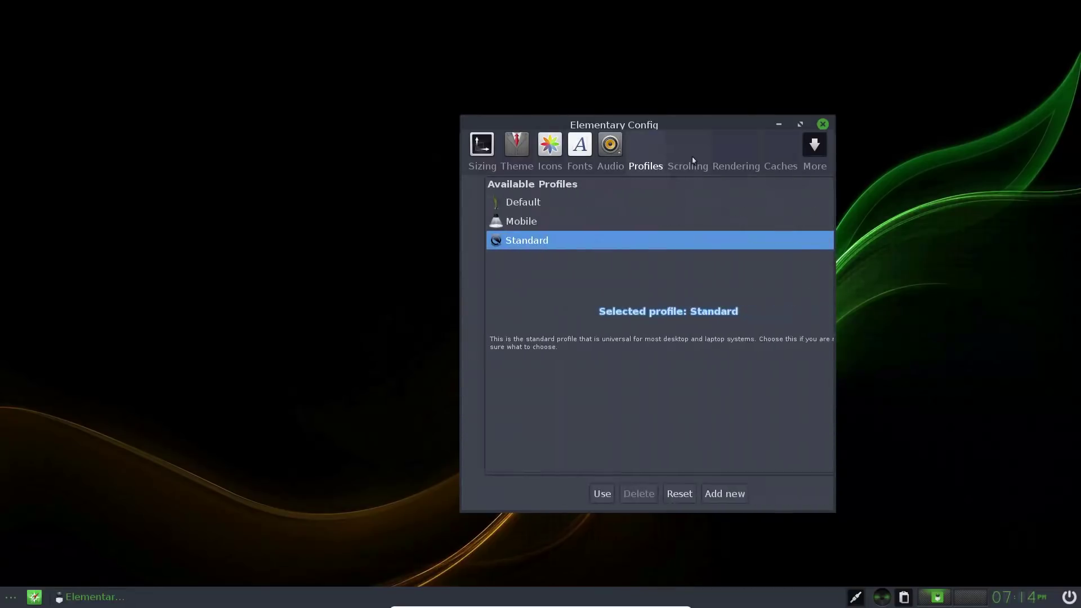
{"action": "left_click", "coordinate": [735, 154]}
{"action": "left_click", "coordinate": [780, 157]}
{"action": "left_click", "coordinate": [816, 160]}
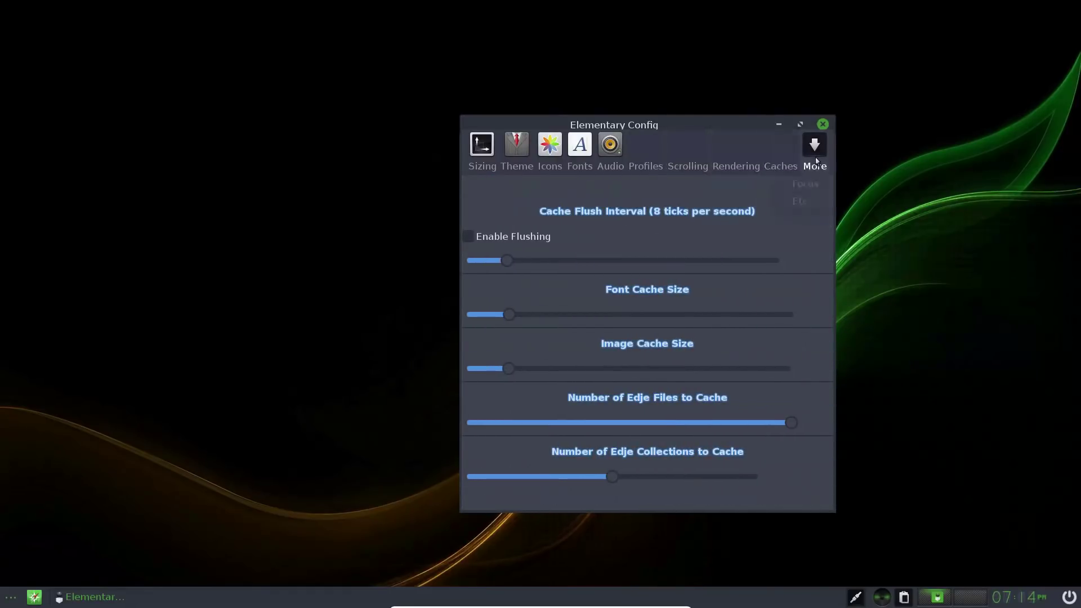
{"action": "left_click", "coordinate": [823, 124]}
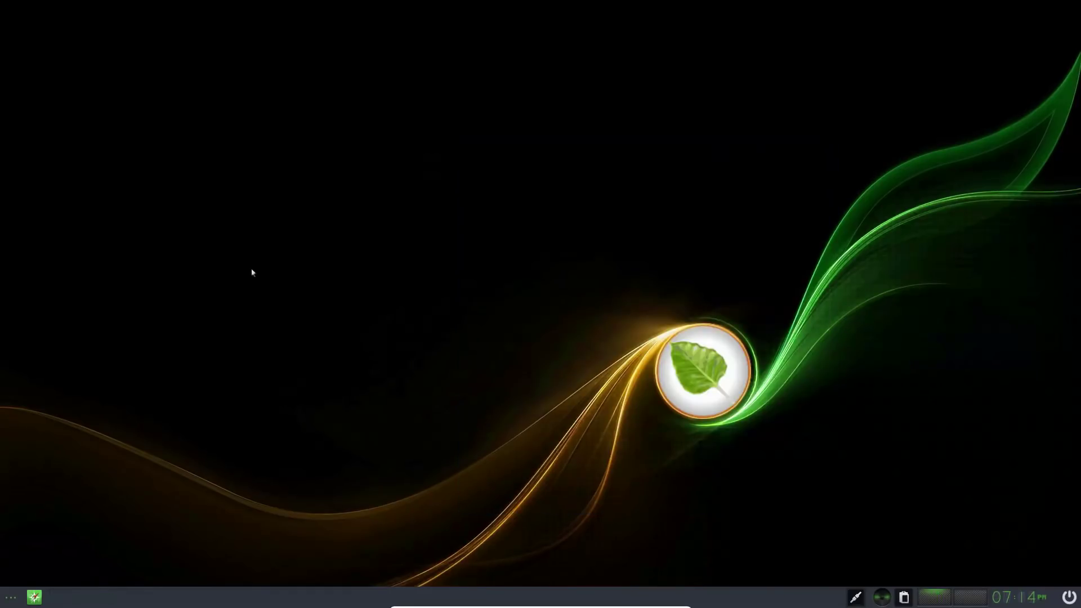
{"action": "left_click", "coordinate": [306, 311]}
{"action": "left_click", "coordinate": [330, 312]}
{"action": "left_click", "coordinate": [308, 370]}
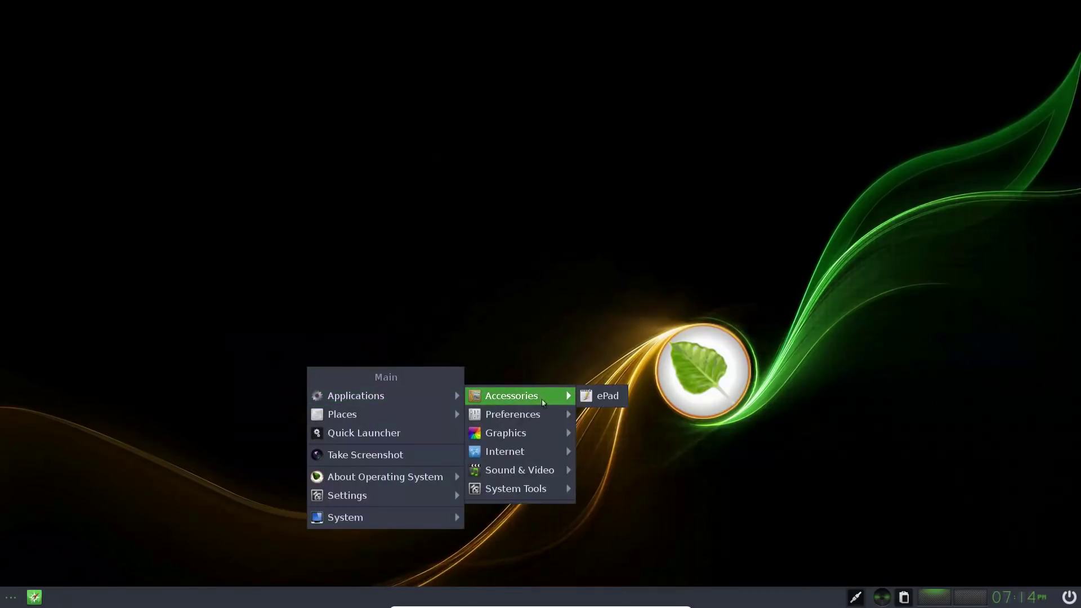
{"action": "left_click", "coordinate": [266, 472]}
{"action": "left_click", "coordinate": [11, 597]}
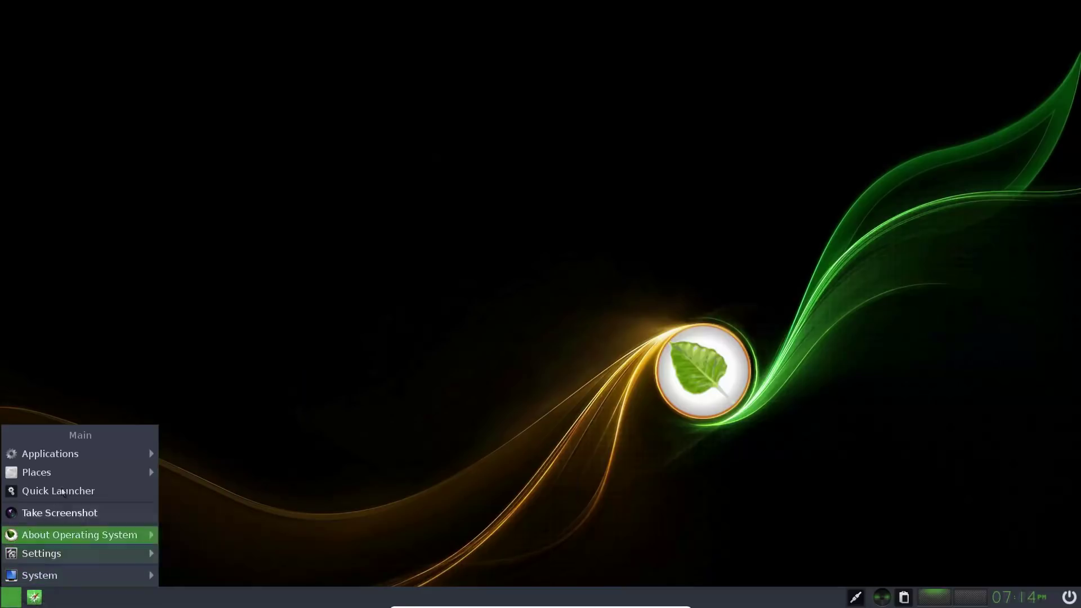
{"action": "left_click", "coordinate": [563, 321]}
Open the ARandR screen layout editor from the application preferences, check its display layout and close it.
{"action": "left_click", "coordinate": [535, 247]}
{"action": "mouse_move", "coordinate": [627, 276]}
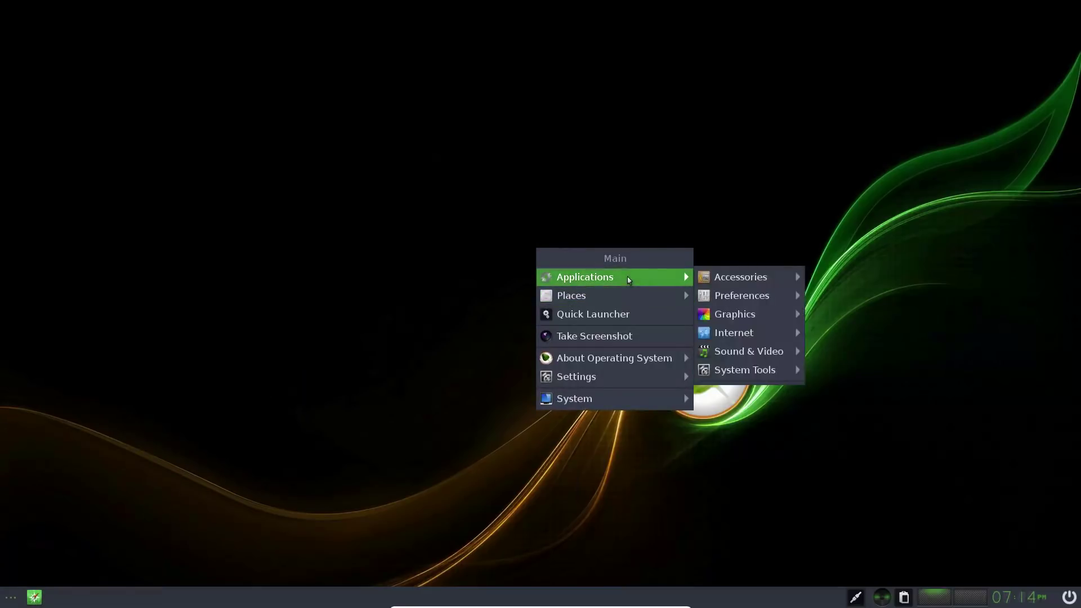
{"action": "mouse_move", "coordinate": [769, 295]}
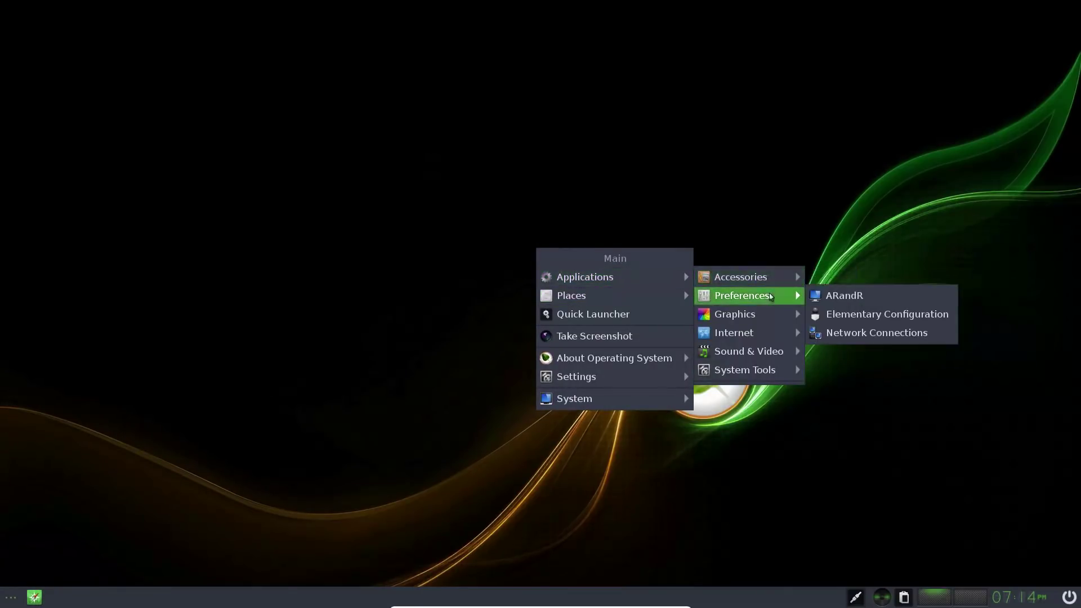
{"action": "left_click", "coordinate": [836, 300]}
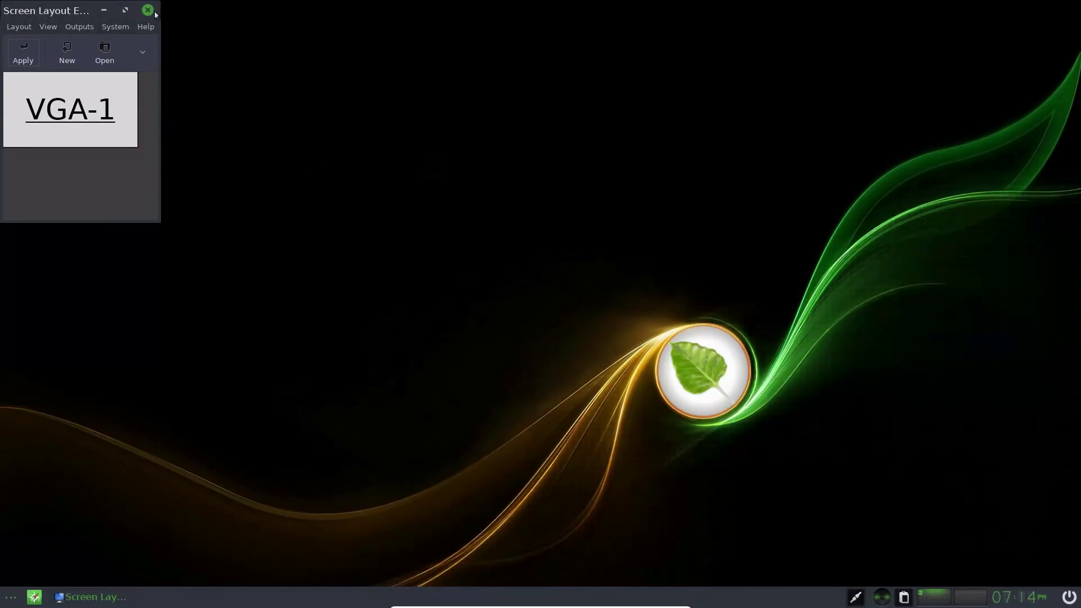
{"action": "left_click", "coordinate": [149, 10]}
Launch the System Updater, authenticate eepDater with the account password, and move its window toward the middle of the desktop.
{"action": "right_click", "coordinate": [451, 278]}
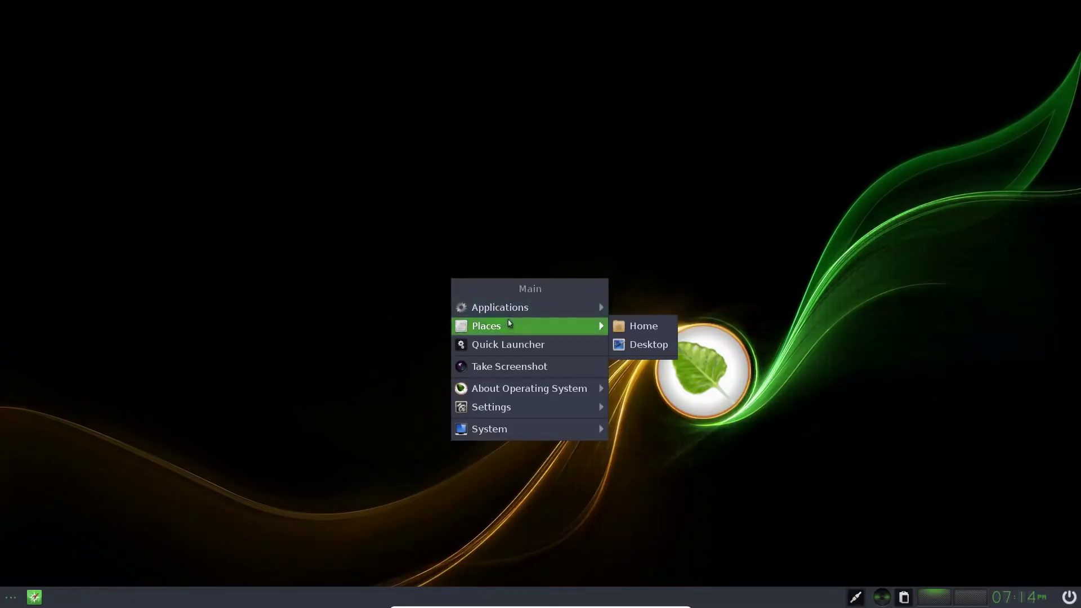
{"action": "mouse_move", "coordinate": [551, 309]}
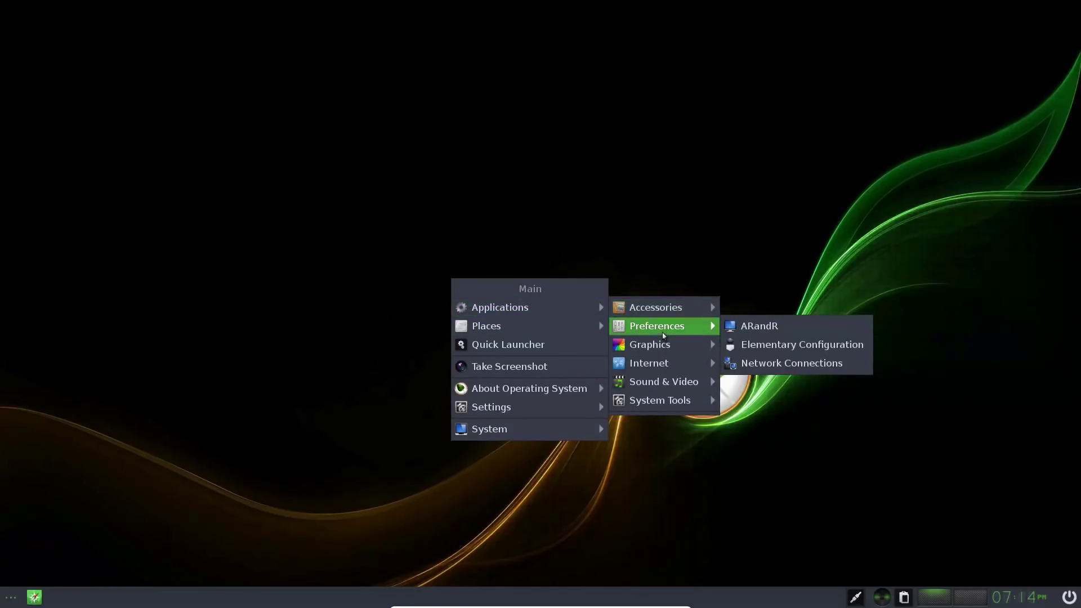
{"action": "mouse_move", "coordinate": [677, 364]}
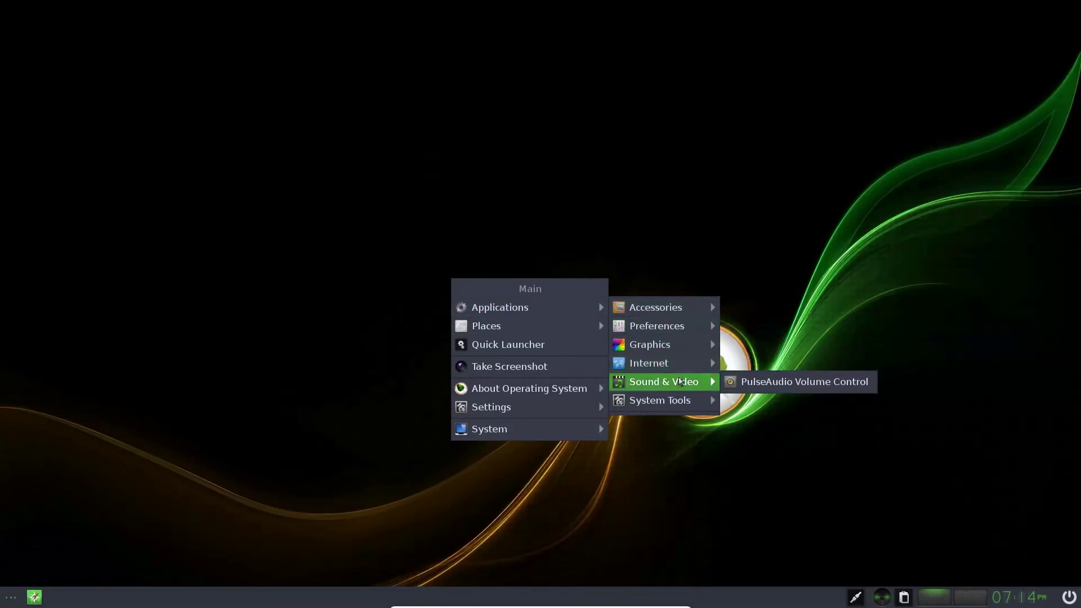
{"action": "mouse_move", "coordinate": [685, 403]}
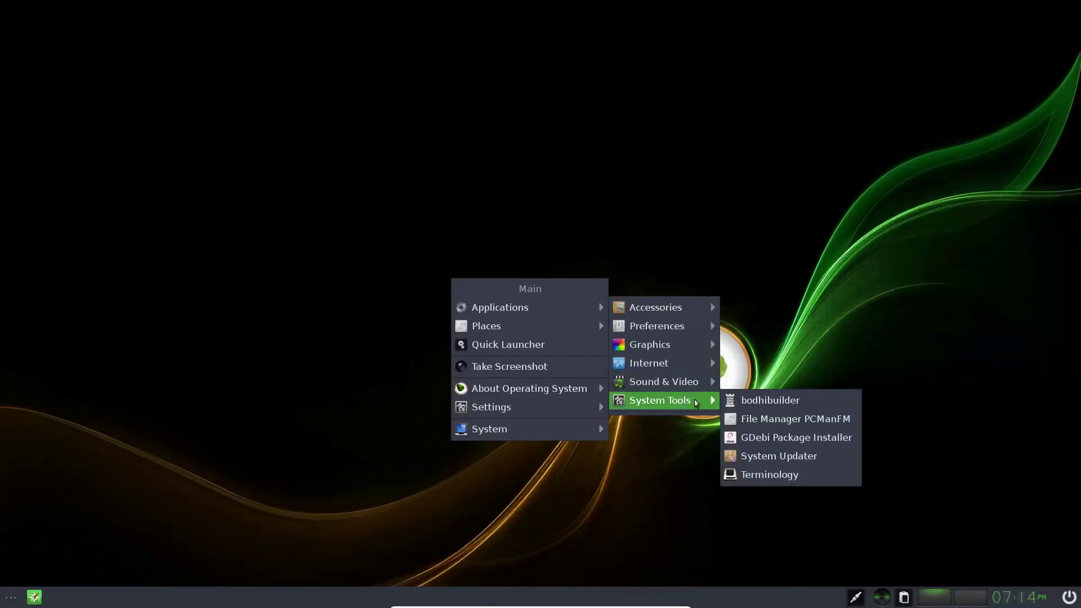
{"action": "left_click", "coordinate": [792, 457]}
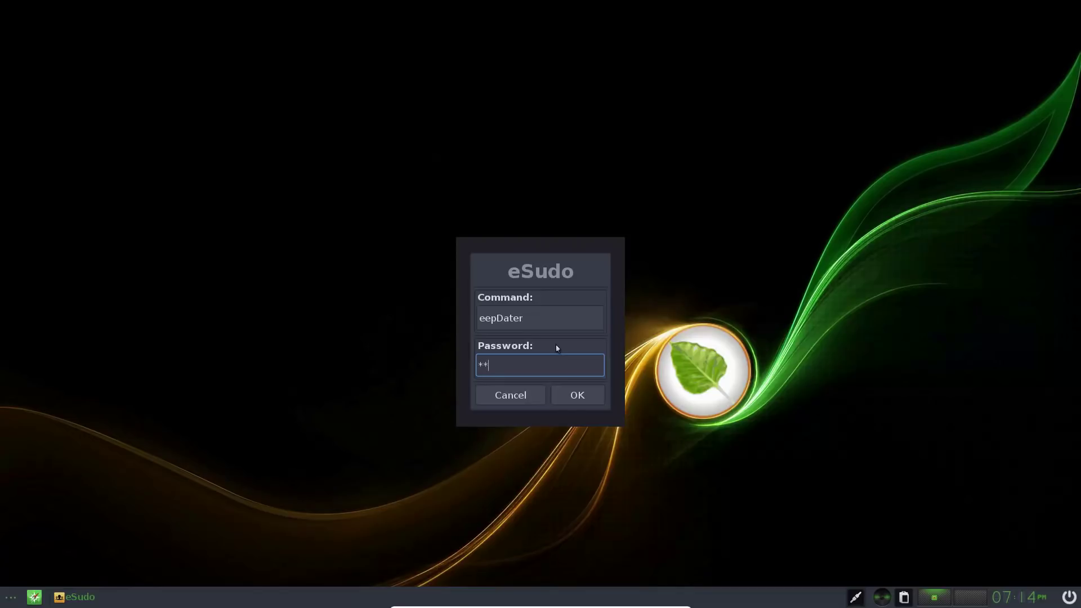
{"action": "key", "text": "Return"}
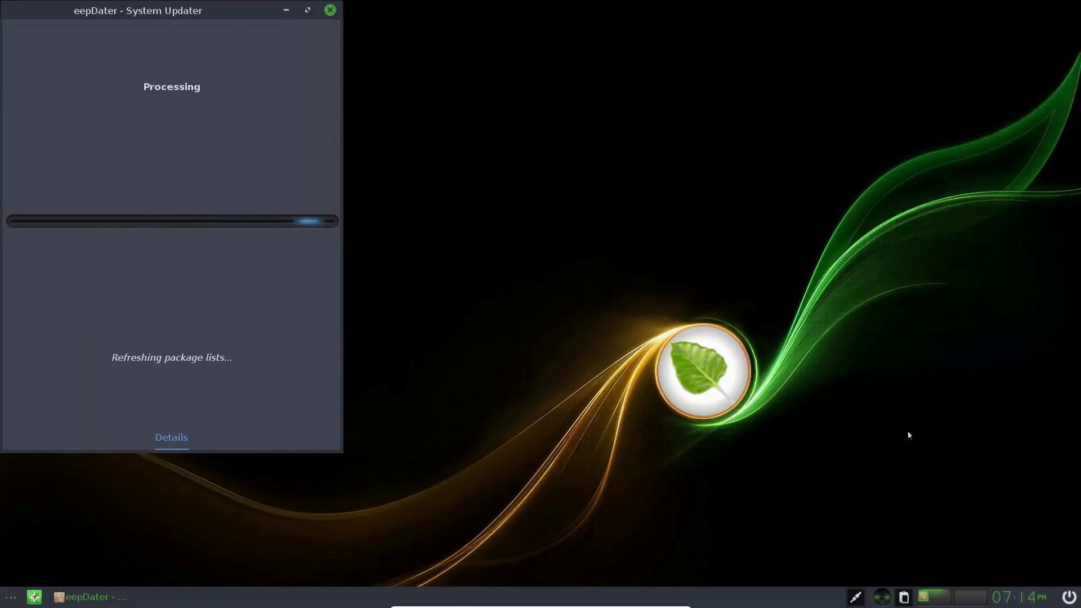
{"action": "left_click_drag", "start_coordinate": [174, 10], "coordinate": [594, 87]}
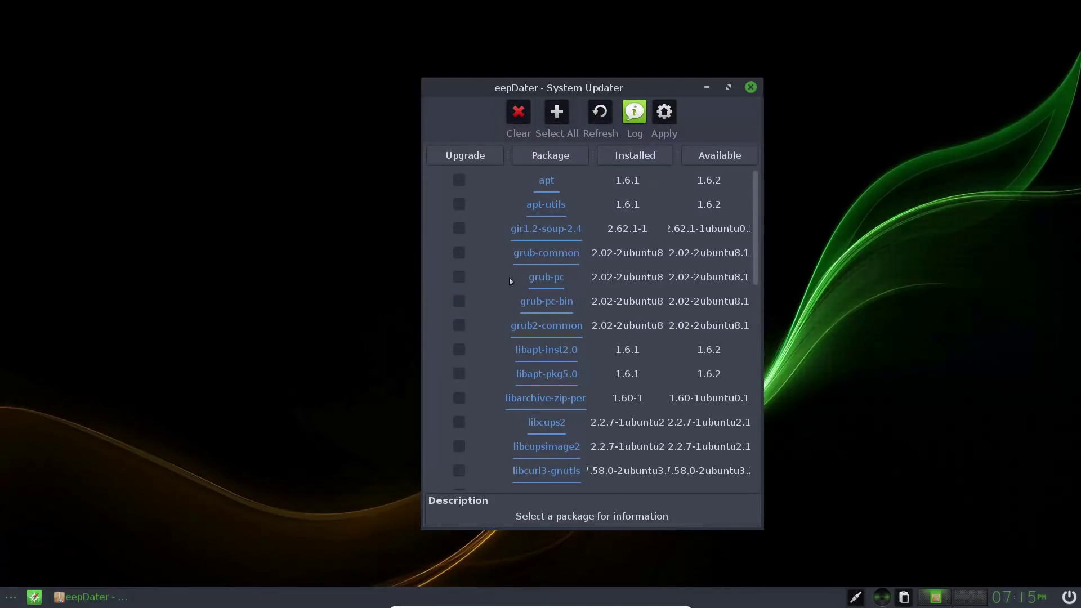
Sort the list of available updates by package name in both directions and by upgrade selection.
{"action": "left_click", "coordinate": [482, 158]}
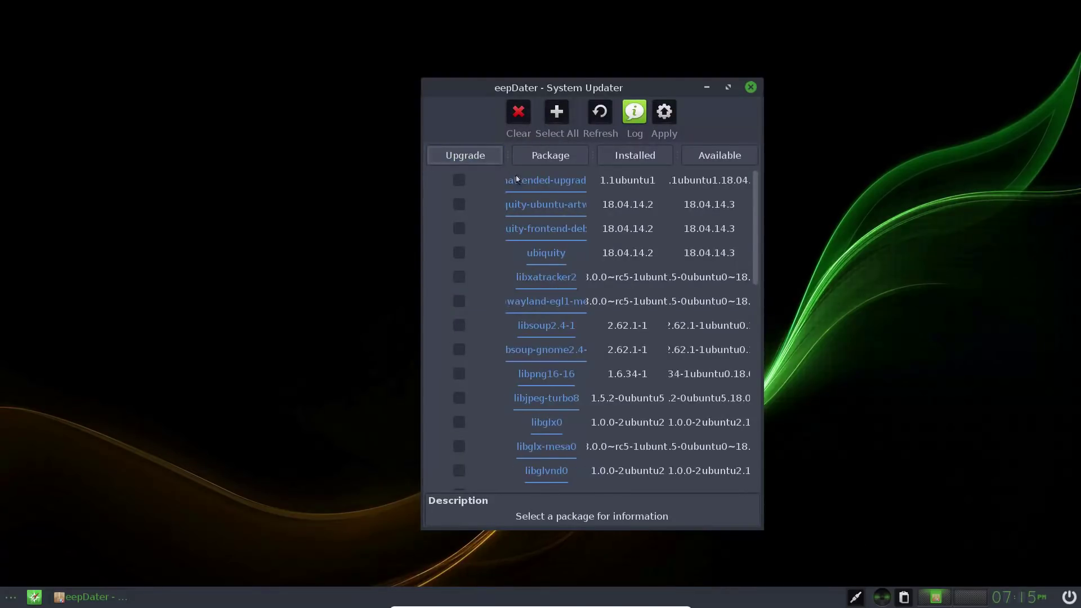
{"action": "left_click", "coordinate": [493, 165]}
{"action": "left_click", "coordinate": [540, 160]}
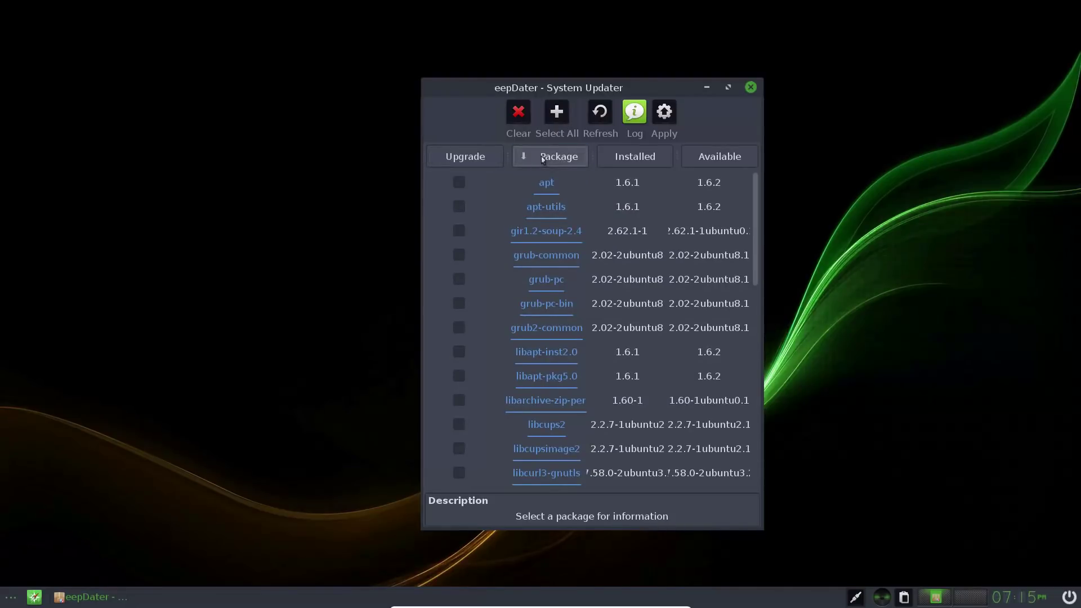
{"action": "left_click", "coordinate": [539, 160]}
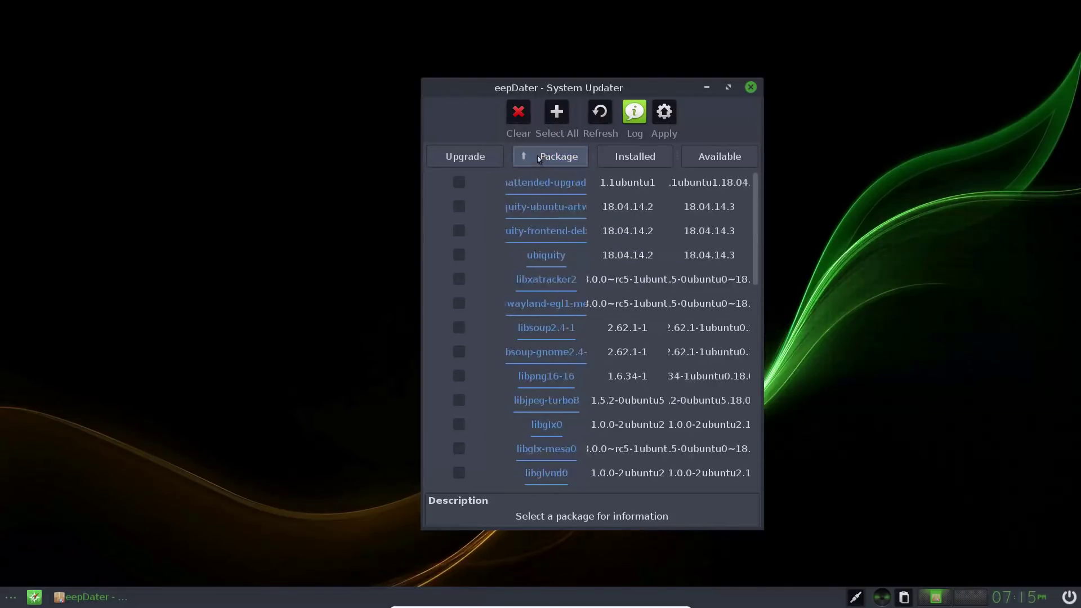
{"action": "left_click", "coordinate": [468, 164]}
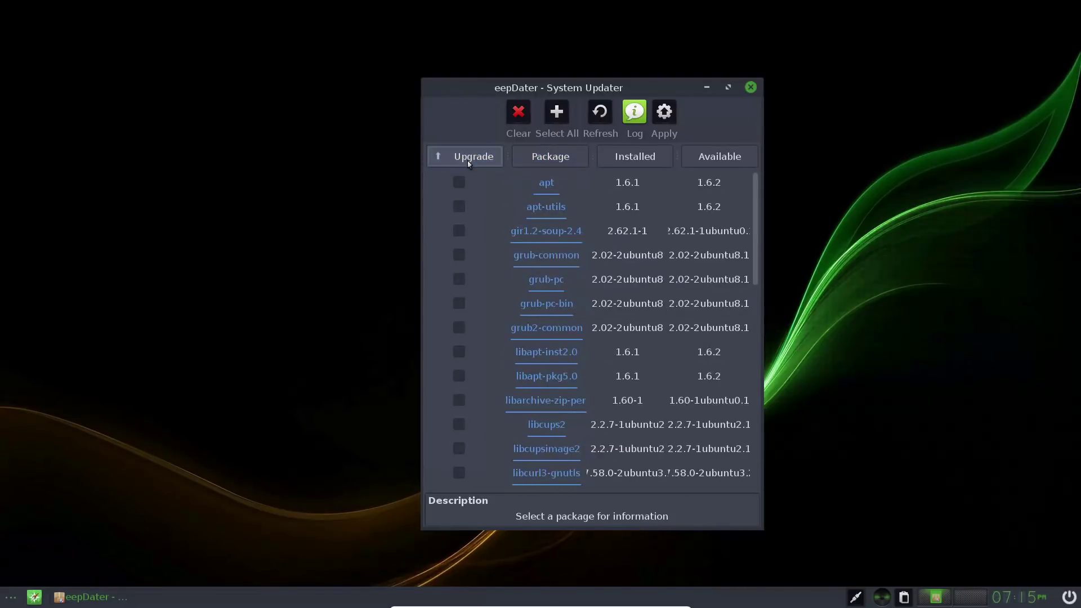
Mark all listed packages for upgrade and start installing them.
{"action": "left_click", "coordinate": [555, 113]}
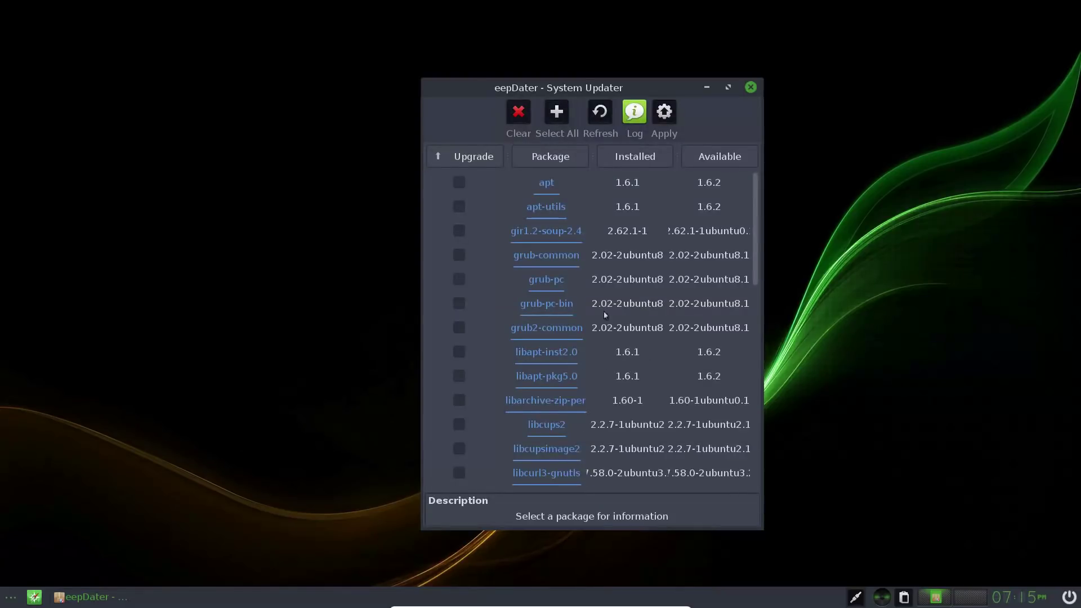
{"action": "left_click", "coordinate": [555, 116]}
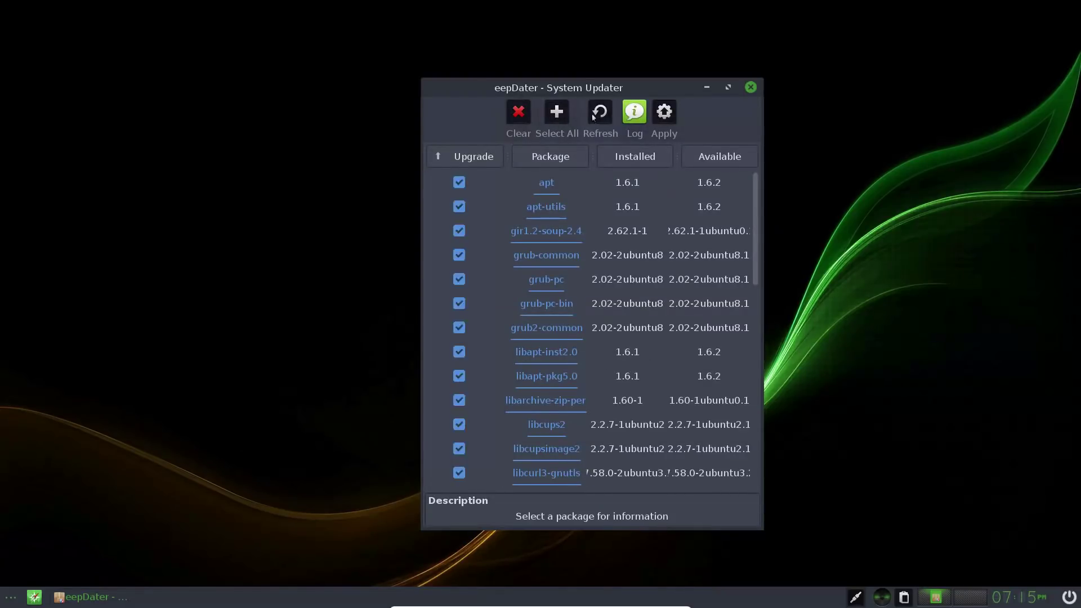
{"action": "left_click", "coordinate": [674, 116]}
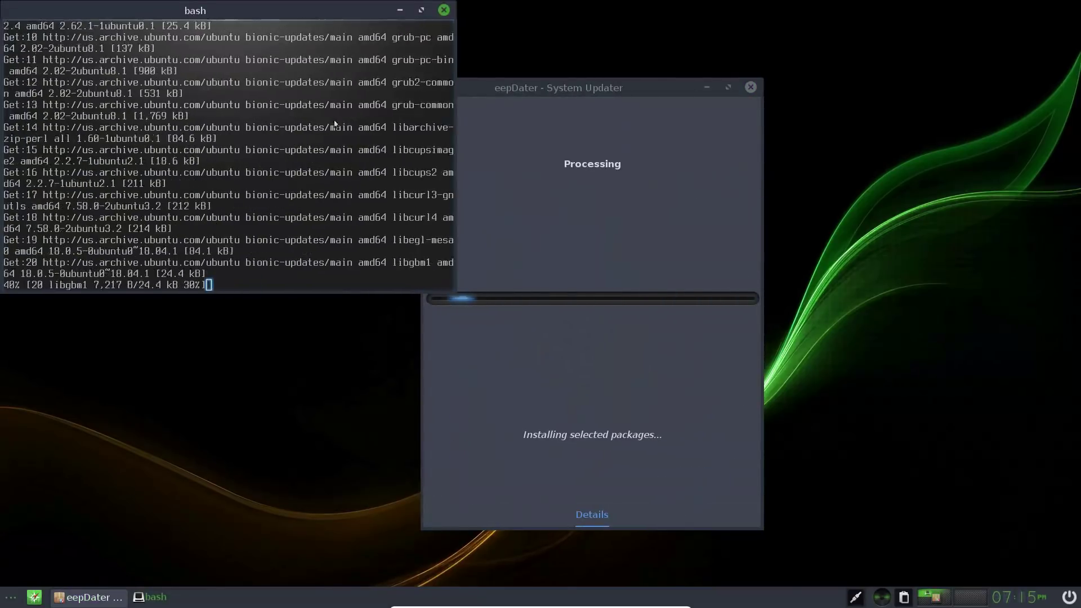
Spread the updater and bash windows apart so the terminal output can be read, and bring the updater forward.
{"action": "left_click_drag", "start_coordinate": [660, 83], "coordinate": [827, 74]}
{"action": "left_click_drag", "start_coordinate": [301, 17], "coordinate": [564, 97]}
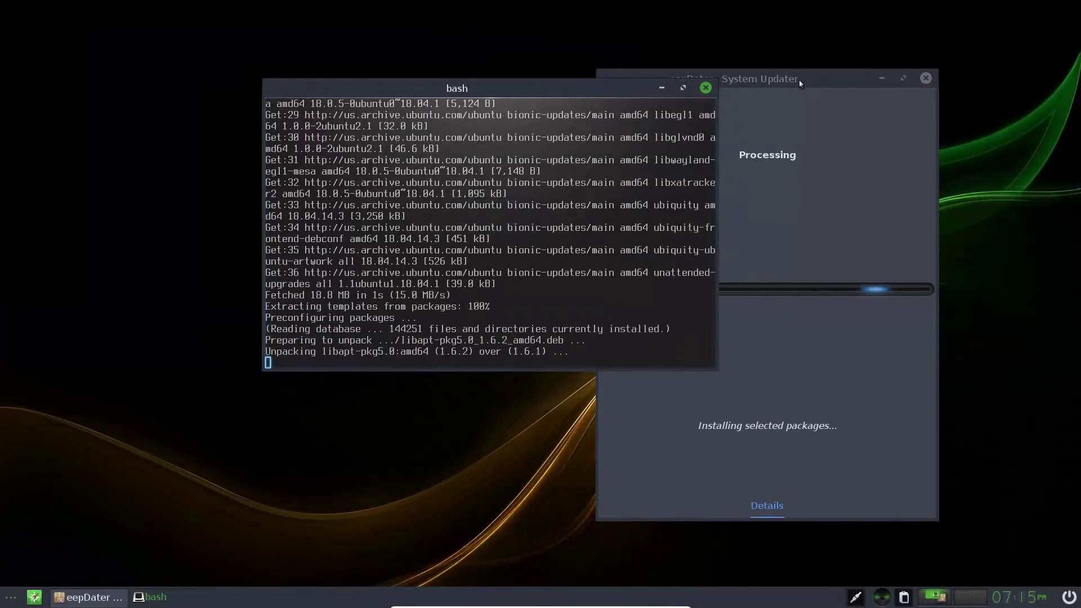
{"action": "left_click", "coordinate": [797, 80]}
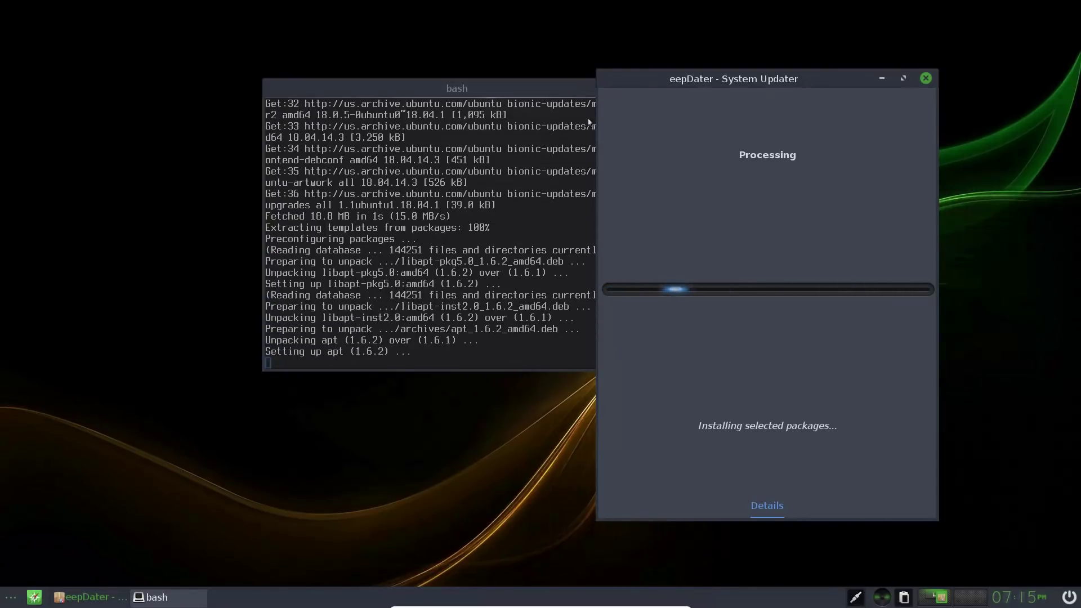
{"action": "right_click", "coordinate": [360, 469]}
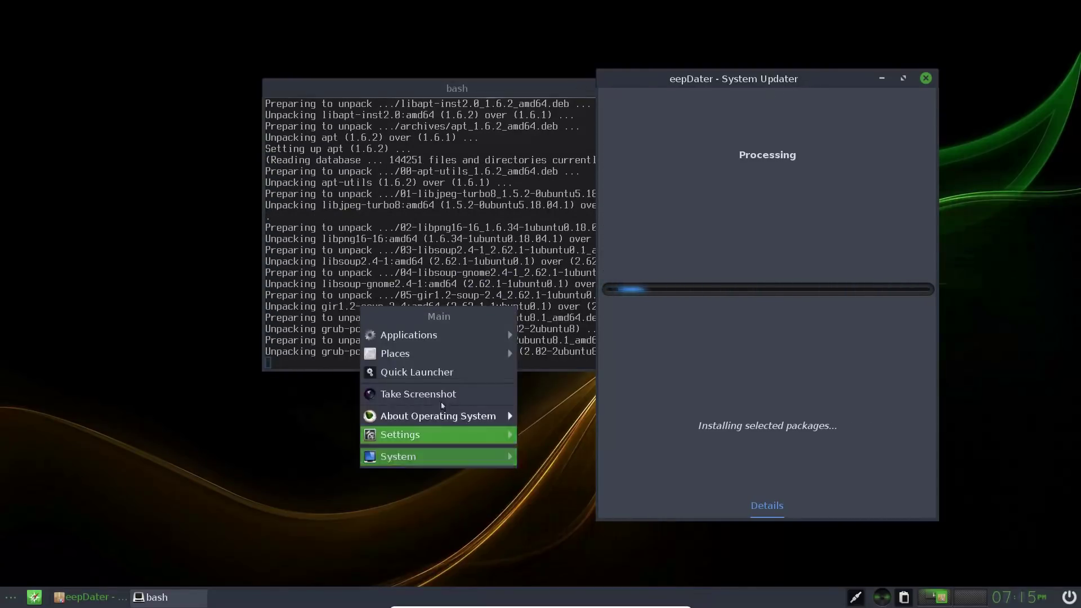
{"action": "mouse_move", "coordinate": [457, 354]}
{"action": "mouse_move", "coordinate": [463, 332]}
{"action": "mouse_move", "coordinate": [581, 399]}
{"action": "mouse_move", "coordinate": [585, 434]}
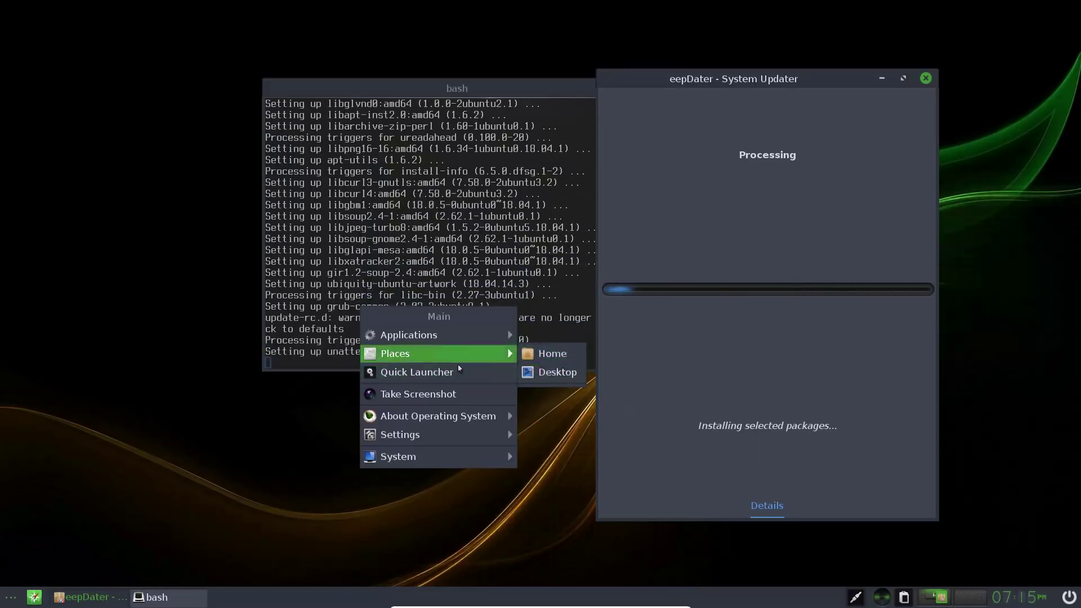
{"action": "mouse_move", "coordinate": [461, 416]}
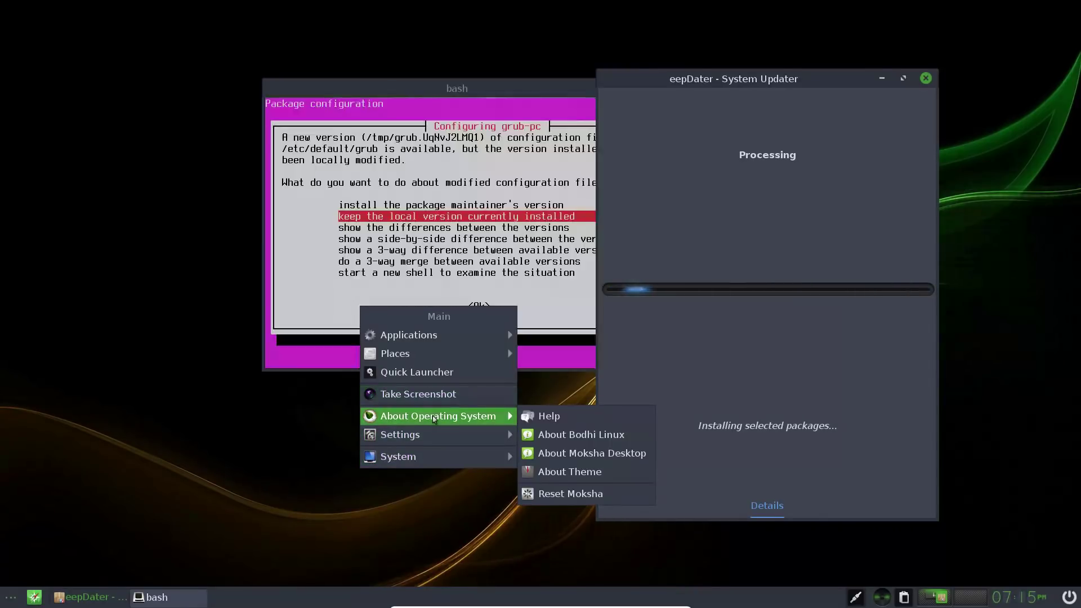
Bring the bash window into full view and keep the currently installed local version of the grub configuration file.
{"action": "left_click", "coordinate": [426, 90]}
{"action": "left_click_drag", "start_coordinate": [426, 90], "coordinate": [286, 77]}
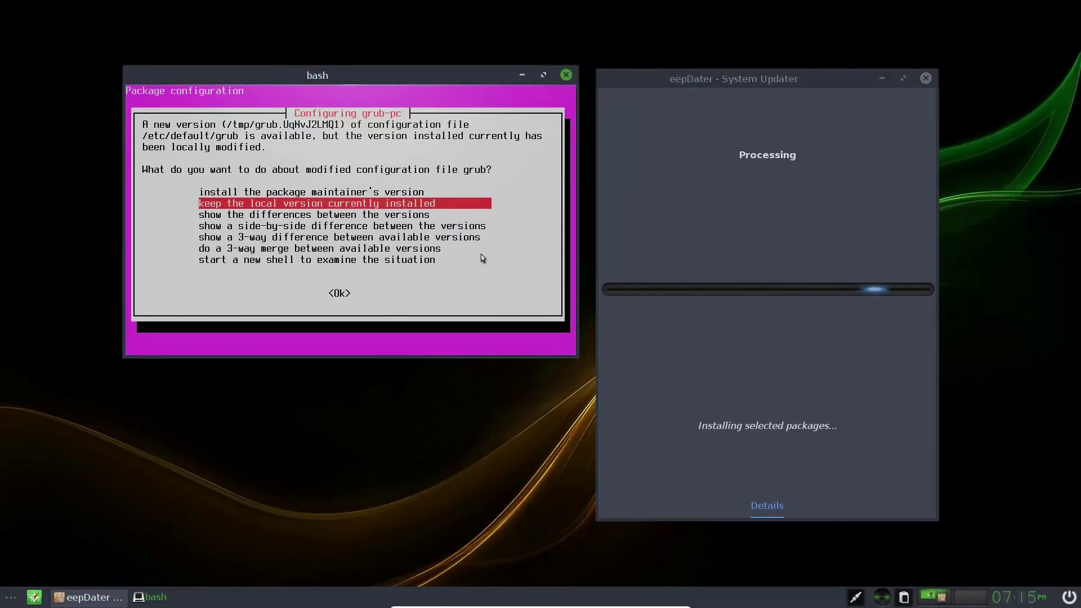
{"action": "key", "text": "Tab"}
{"action": "key", "text": "Return"}
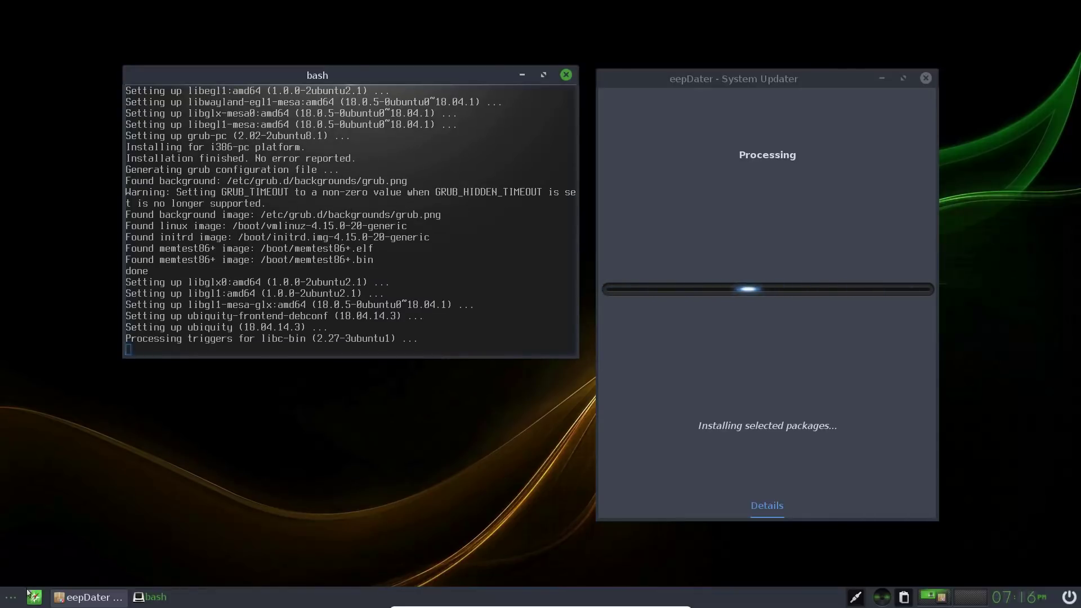
Open the desktop's wallpaper settings, move the window over the terminal, and check the picture chooser before closing it.
{"action": "right_click", "coordinate": [286, 499]}
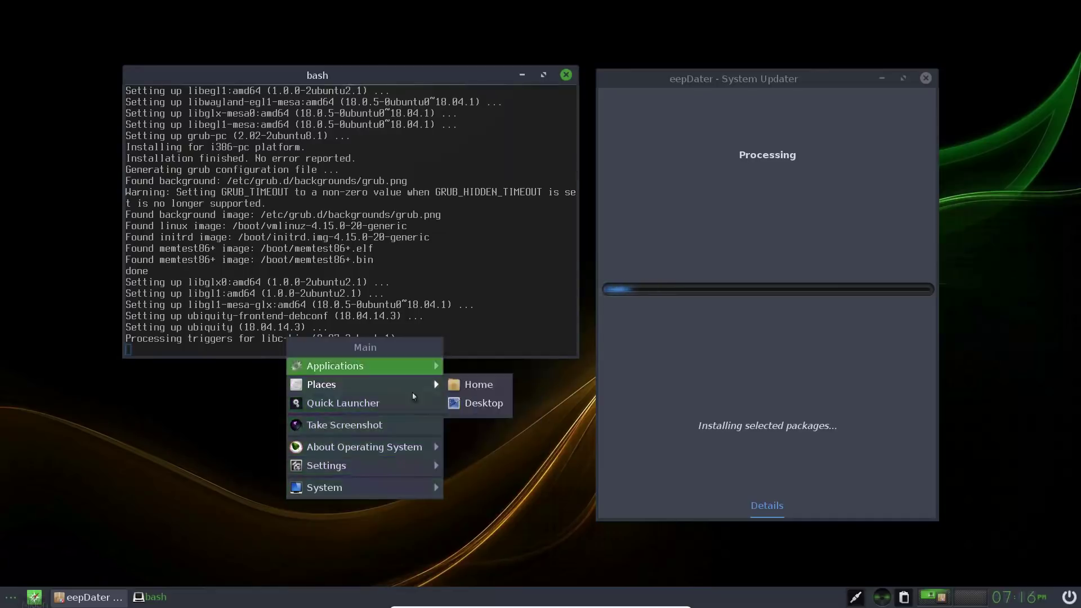
{"action": "mouse_move", "coordinate": [370, 465]}
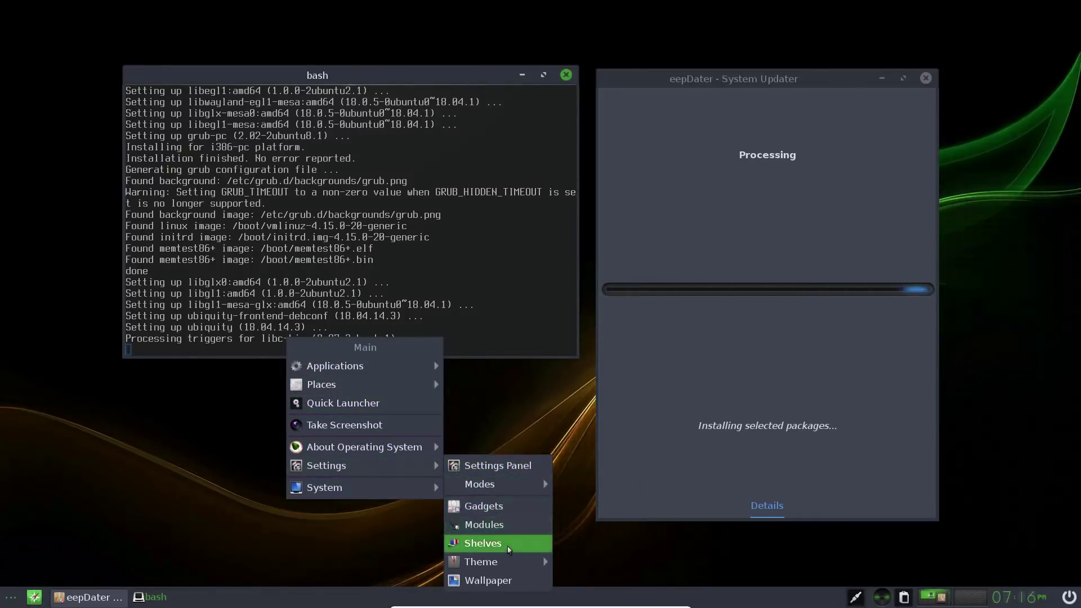
{"action": "mouse_move", "coordinate": [509, 560]}
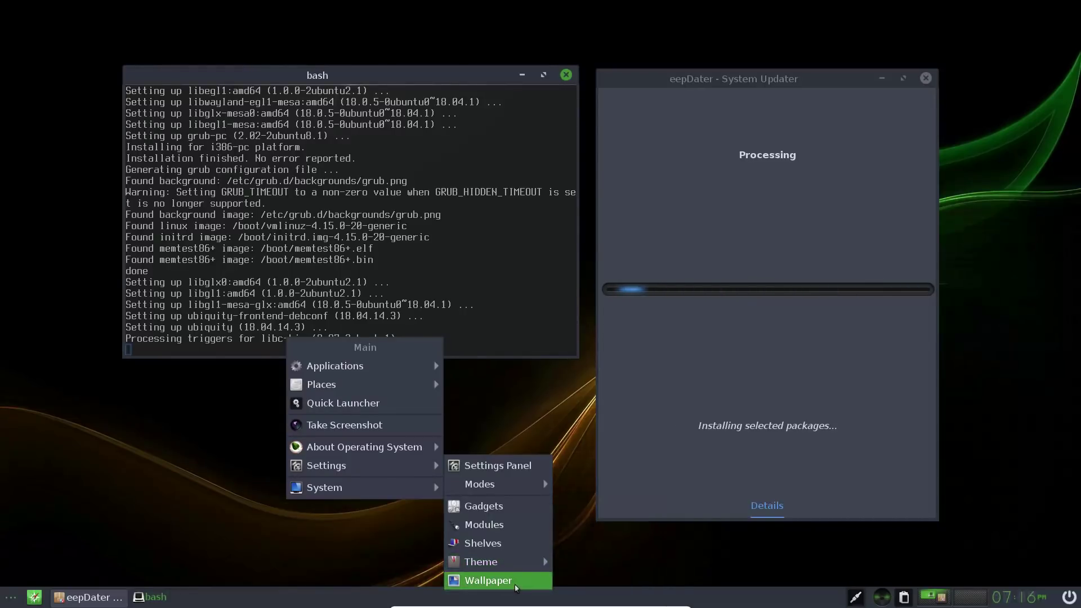
{"action": "left_click", "coordinate": [516, 588]}
{"action": "left_click_drag", "start_coordinate": [256, 214], "coordinate": [395, 188]}
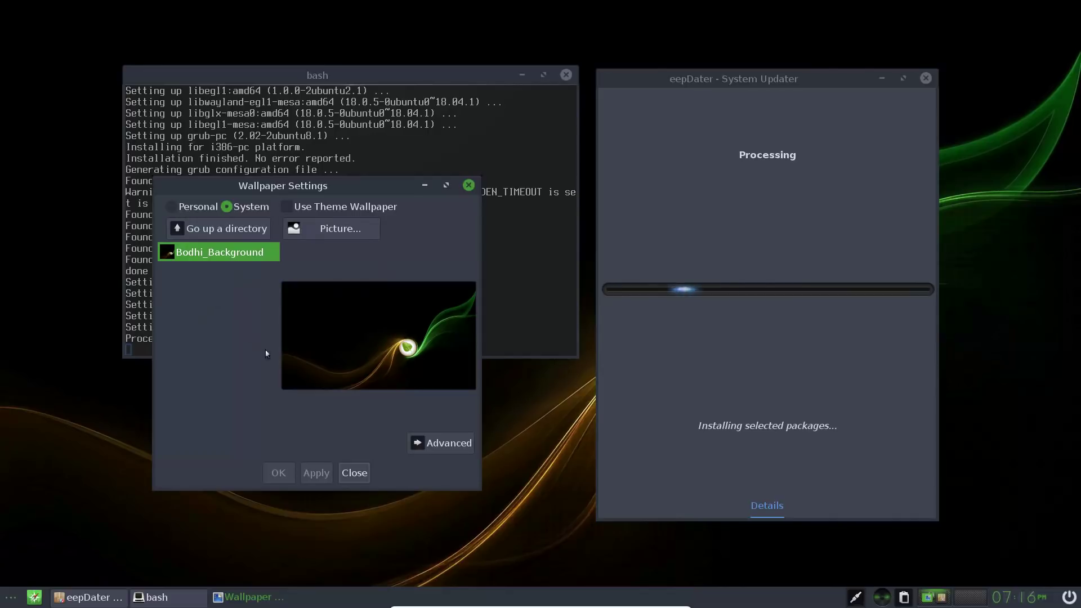
{"action": "left_click", "coordinate": [293, 228]}
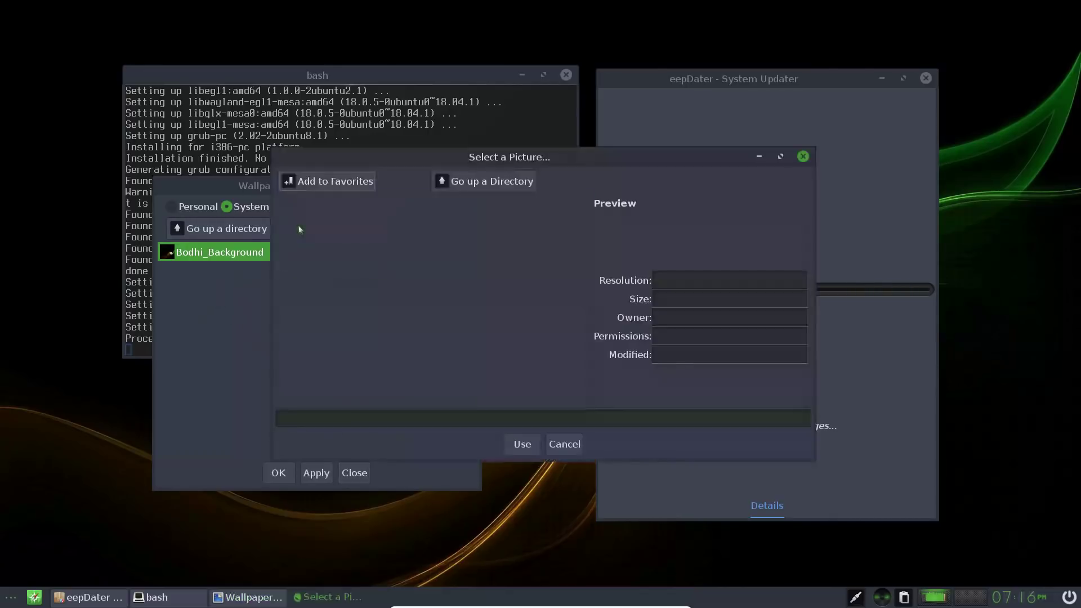
{"action": "left_click", "coordinate": [803, 156]}
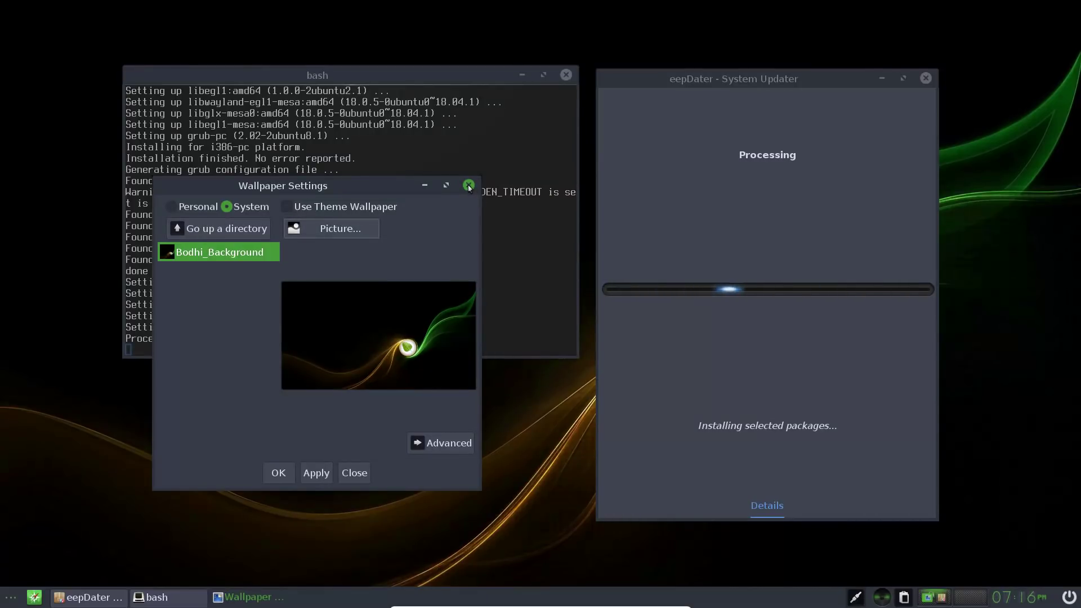
Preview the theme wallpaper and compare the personal and system wallpaper collections.
{"action": "left_click", "coordinate": [370, 208]}
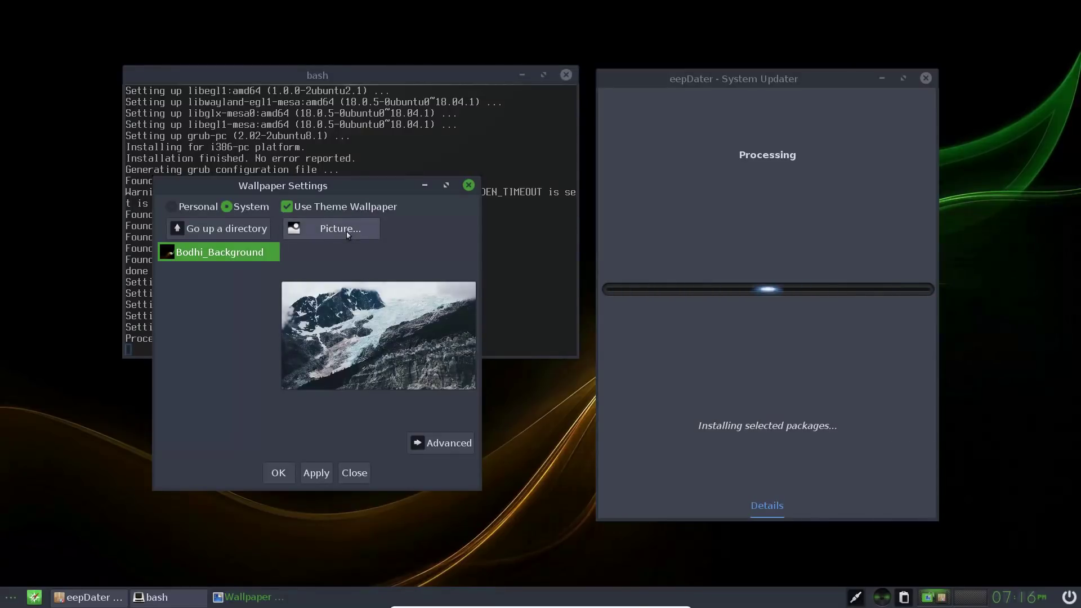
{"action": "left_click", "coordinate": [181, 208]}
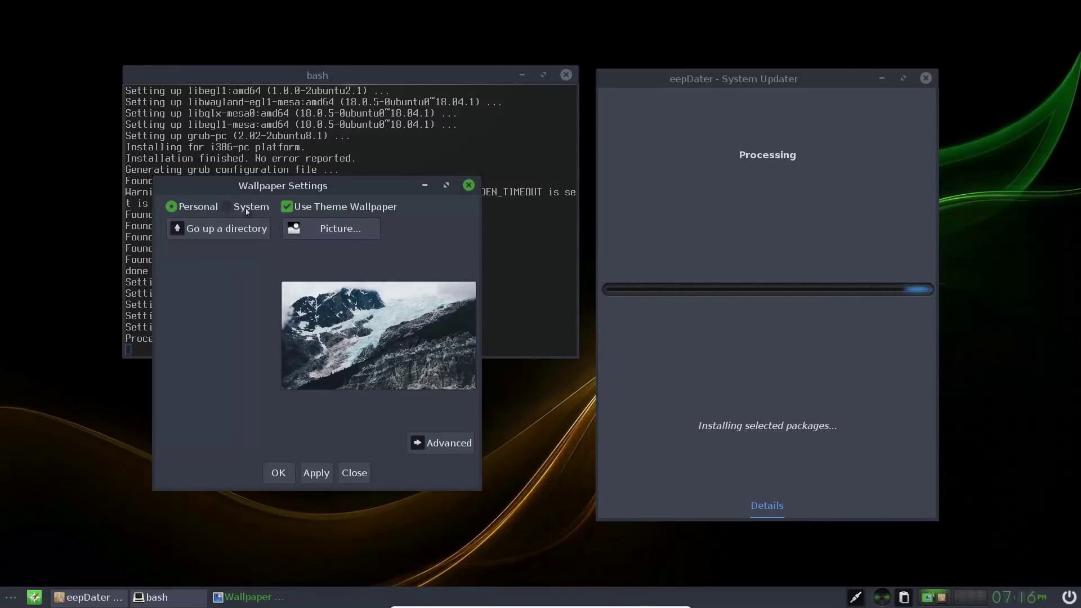
{"action": "left_click", "coordinate": [230, 208]}
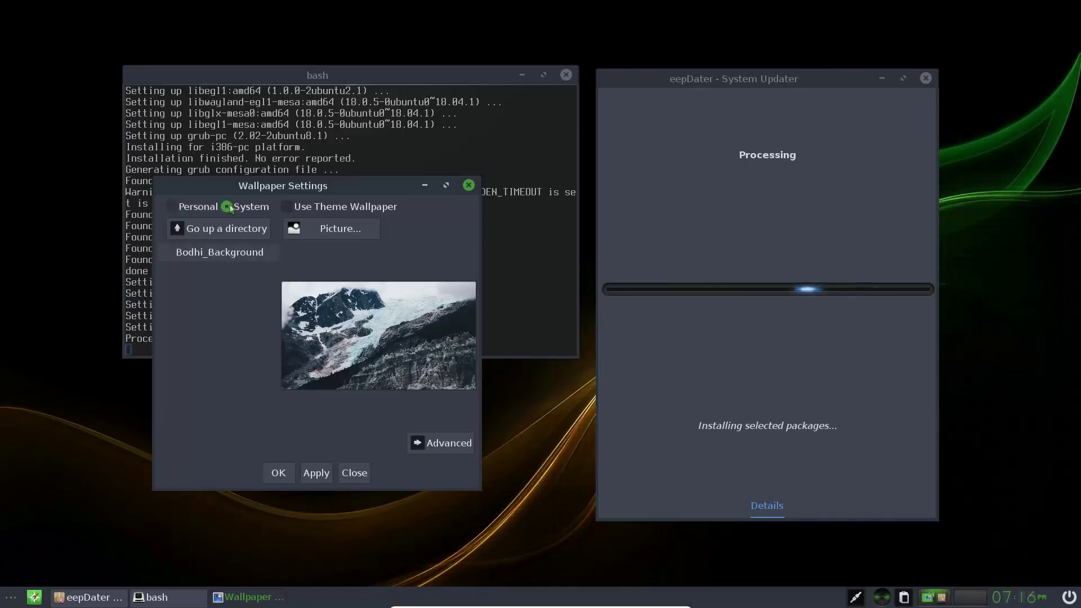
Set the desktop background to the theme wallpaper, glance at the picture chooser, and close the wallpaper settings.
{"action": "left_click", "coordinate": [288, 209]}
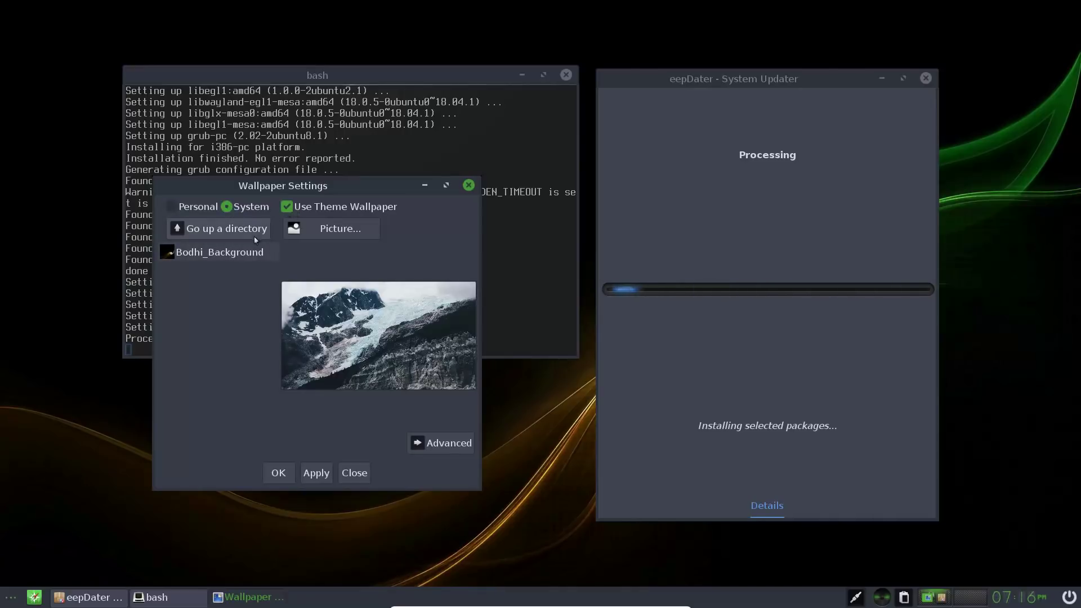
{"action": "left_click", "coordinate": [311, 227]}
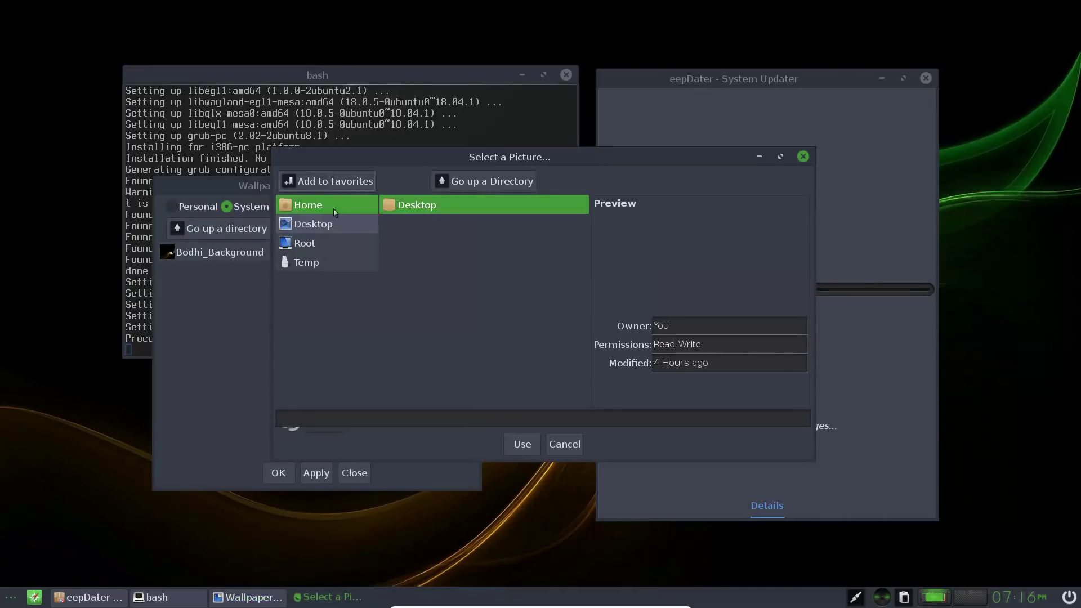
{"action": "left_click", "coordinate": [803, 158]}
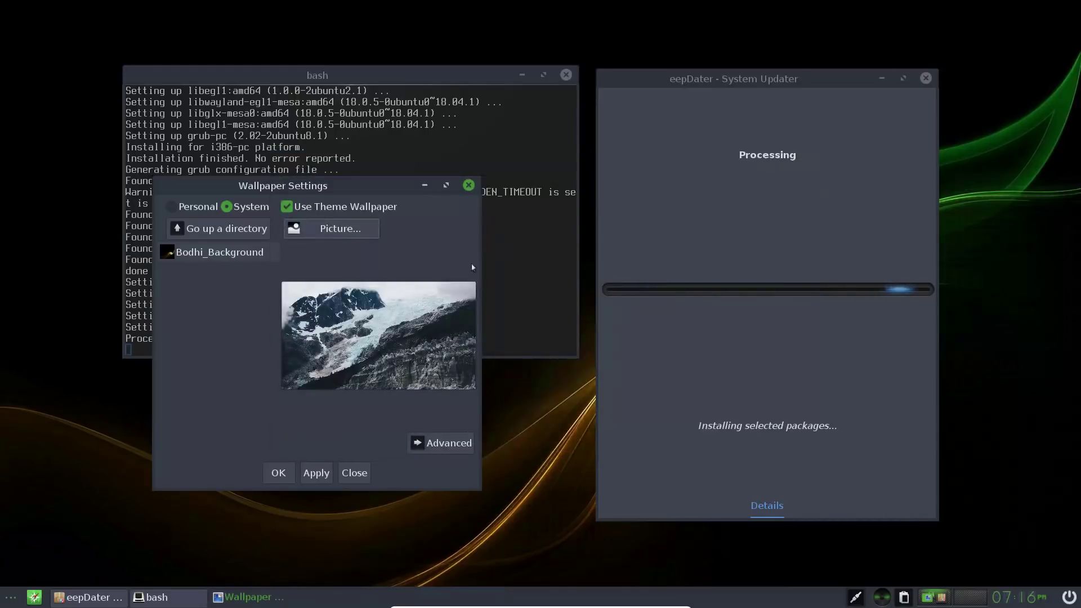
{"action": "left_click", "coordinate": [331, 473]}
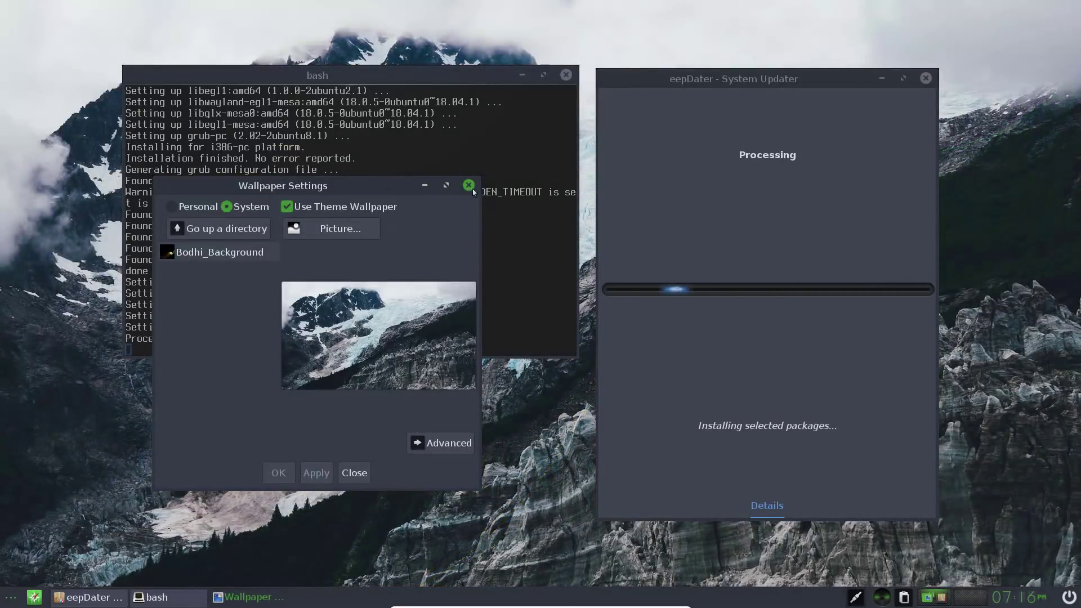
{"action": "left_click", "coordinate": [471, 188]}
Bring up the information about the current desktop theme from the operating system details.
{"action": "left_click", "coordinate": [407, 397]}
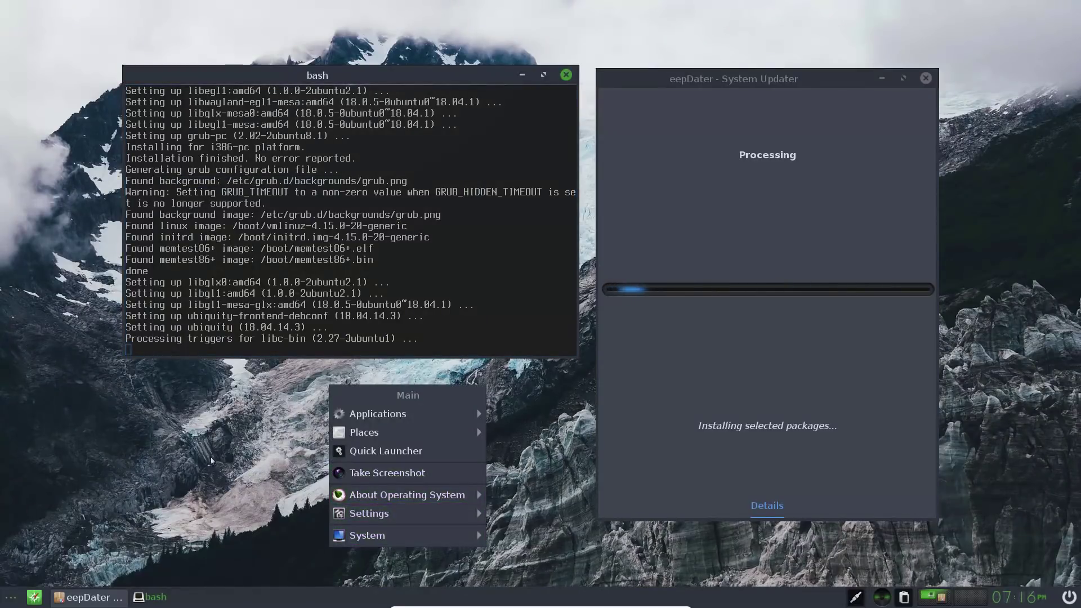
{"action": "key", "text": "Escape"}
{"action": "left_click", "coordinate": [341, 416]}
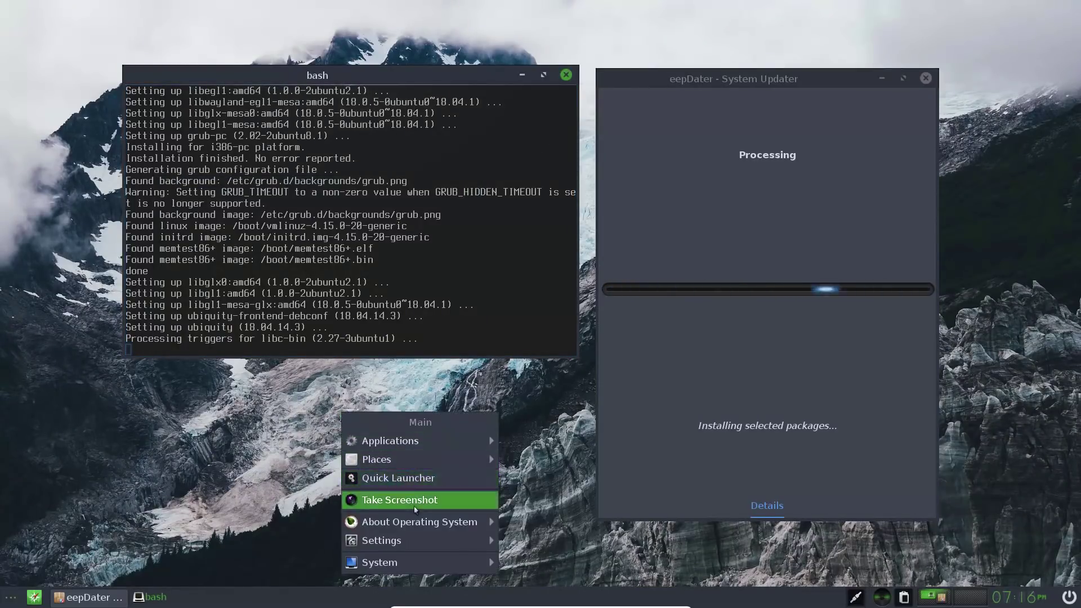
{"action": "mouse_move", "coordinate": [440, 528]}
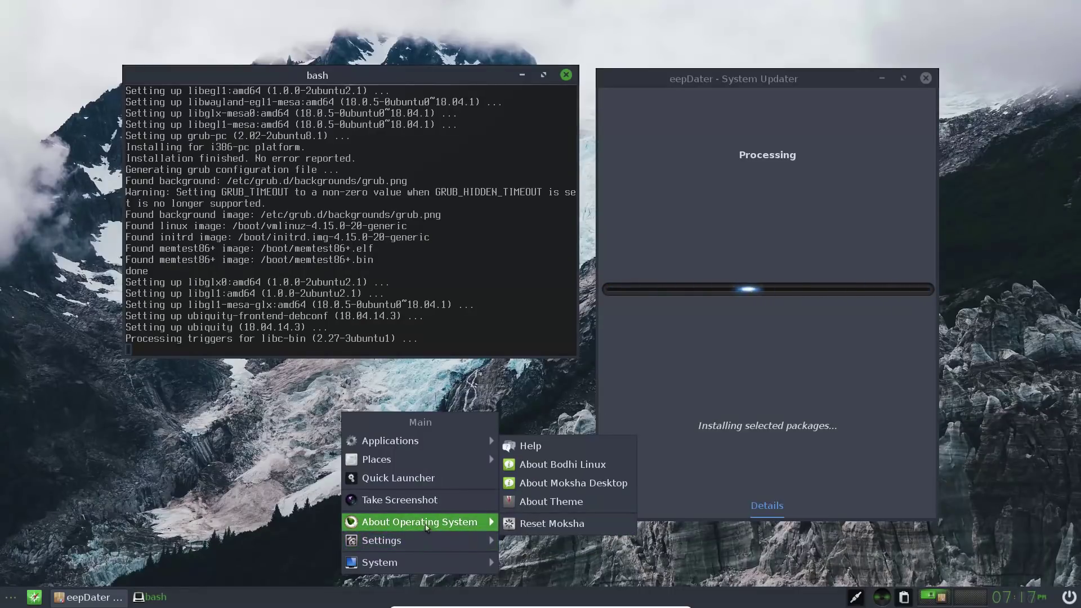
{"action": "left_click", "coordinate": [532, 502]}
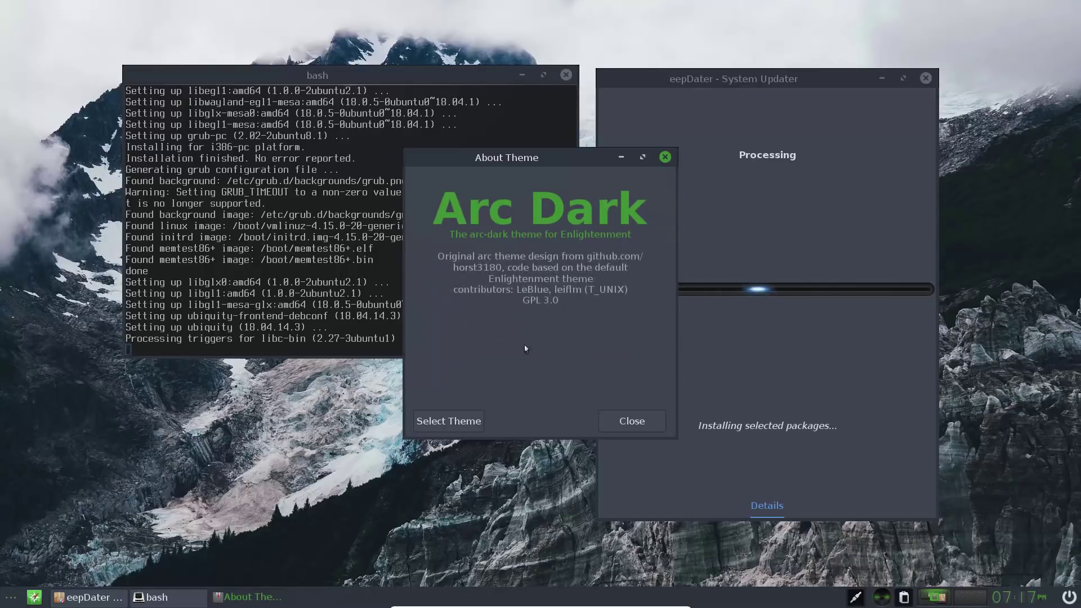
Switch the desktop theme to MokshaGreen from the system themes and close the Theme Selector.
{"action": "left_click", "coordinate": [449, 421]}
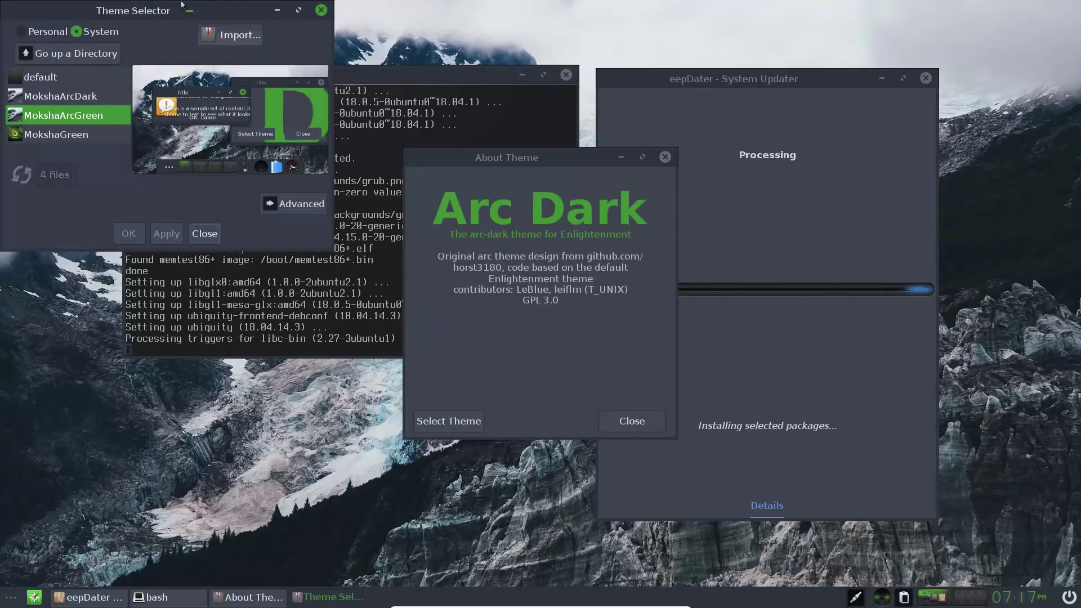
{"action": "left_click_drag", "start_coordinate": [209, 10], "coordinate": [773, 172]}
{"action": "left_click", "coordinate": [622, 258]}
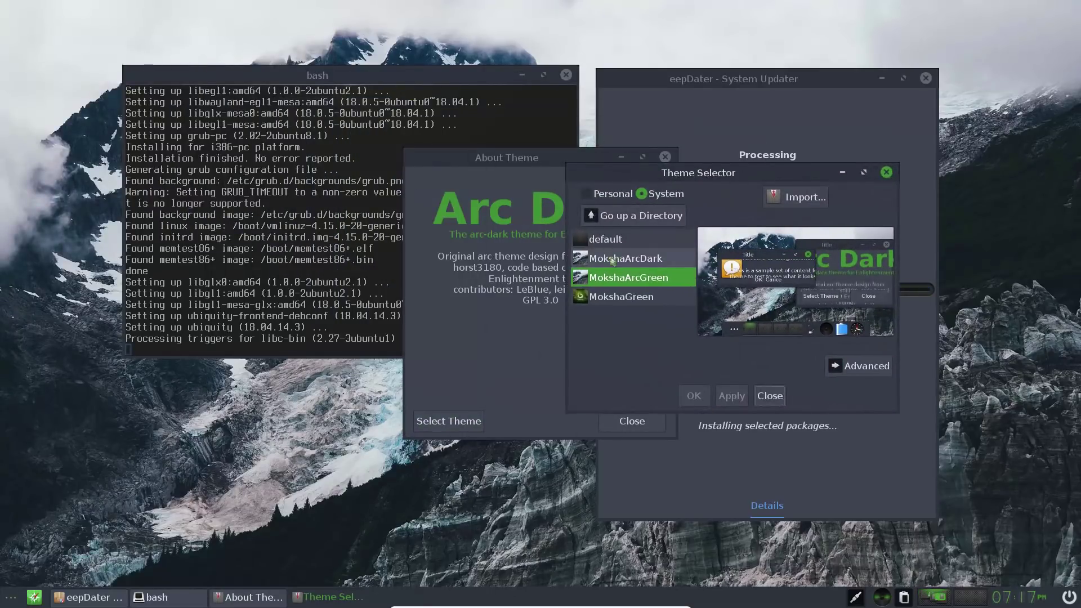
{"action": "left_click", "coordinate": [615, 277]}
{"action": "left_click", "coordinate": [619, 296]}
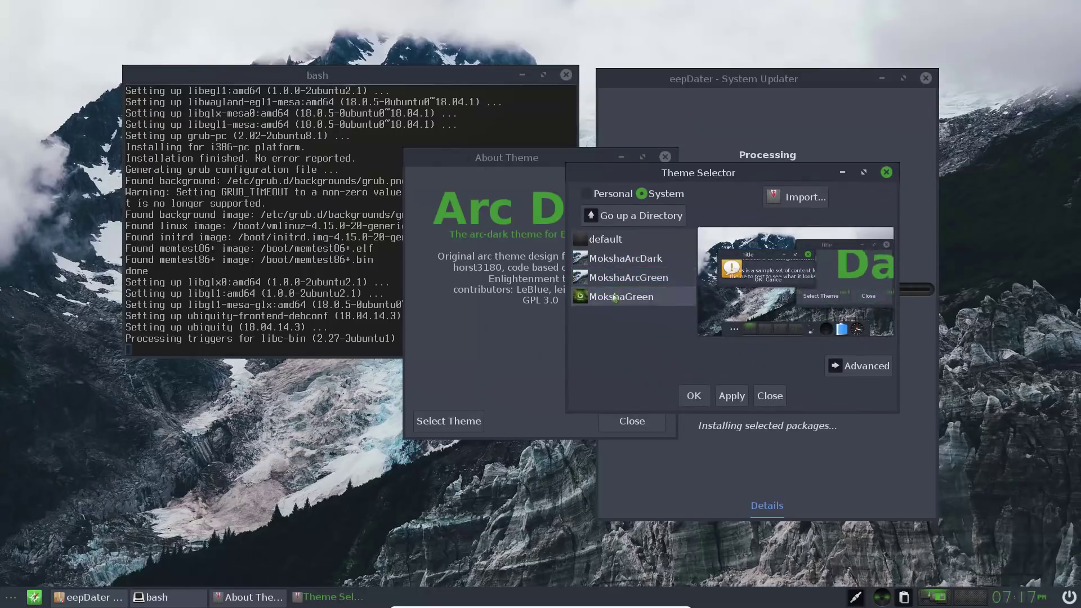
{"action": "left_click", "coordinate": [731, 395]}
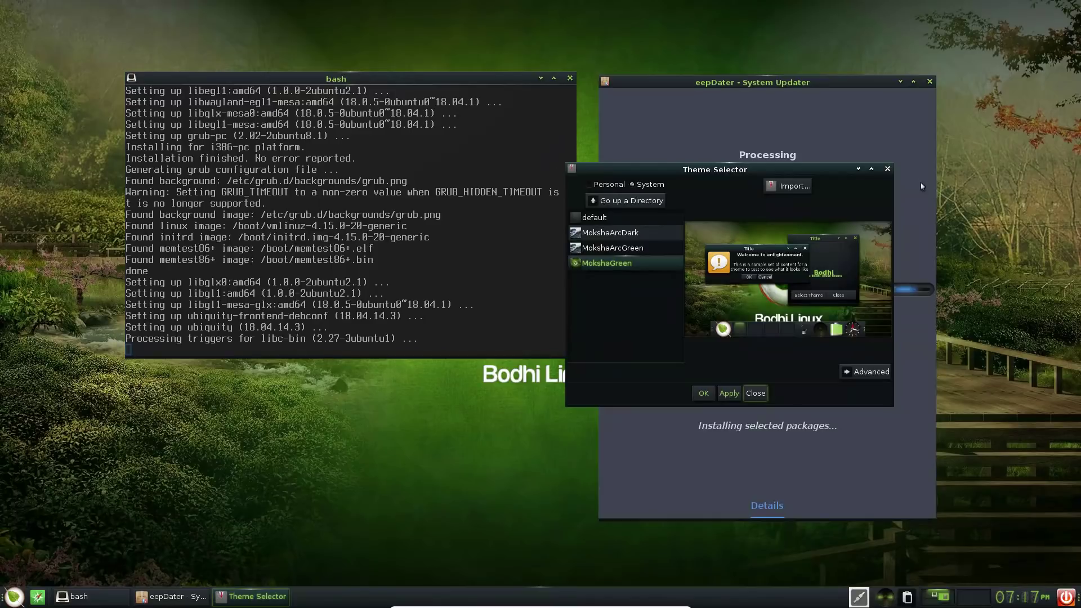
{"action": "left_click", "coordinate": [887, 170]}
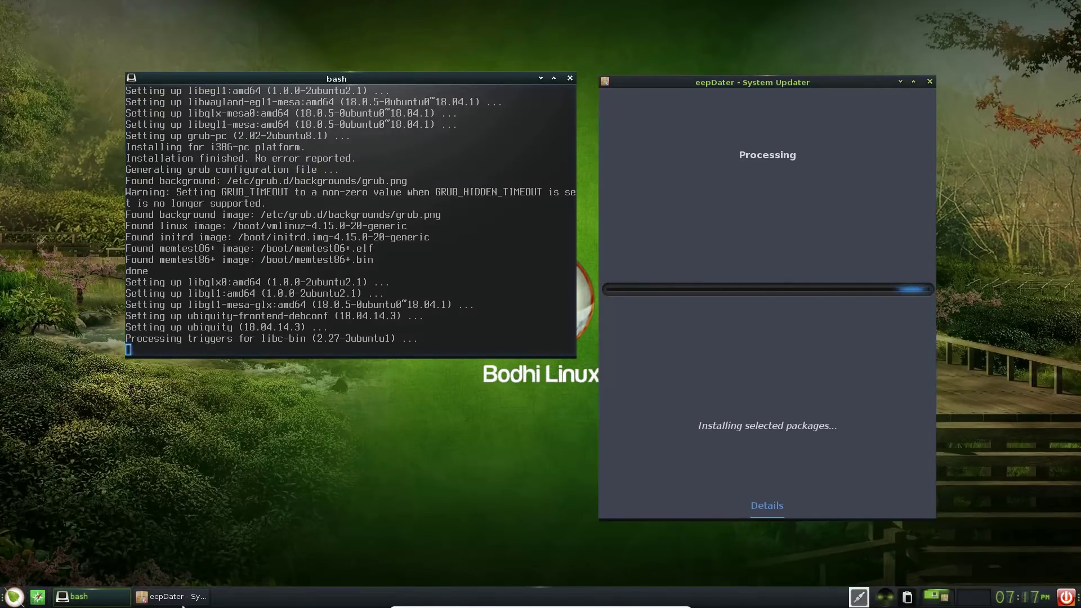
Open the desktop's Settings Panel and enlarge its window to about double its width and height.
{"action": "left_click", "coordinate": [14, 597]}
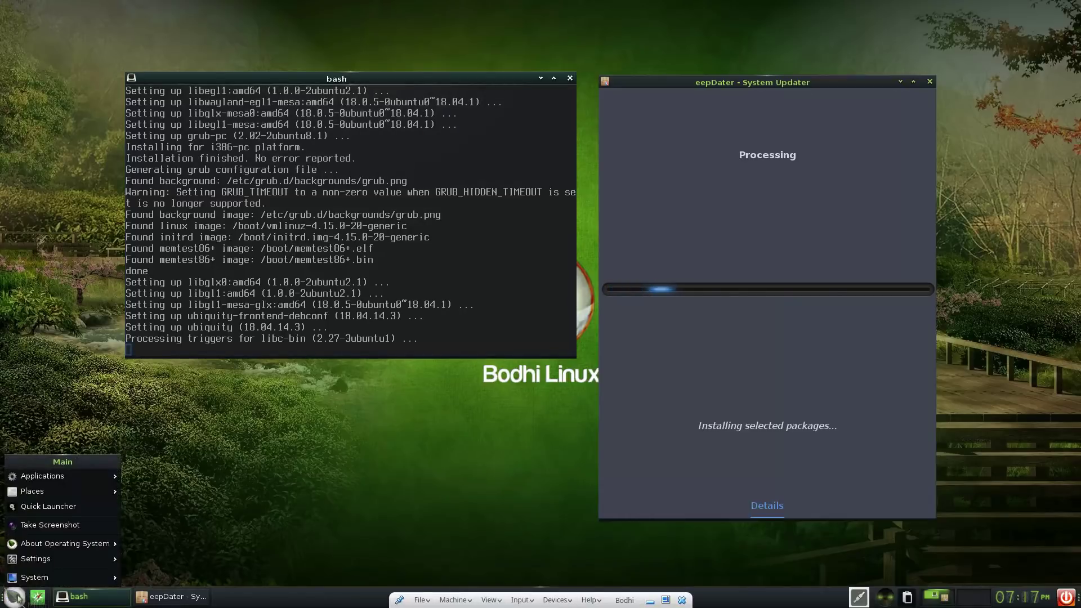
{"action": "left_click", "coordinate": [166, 470]}
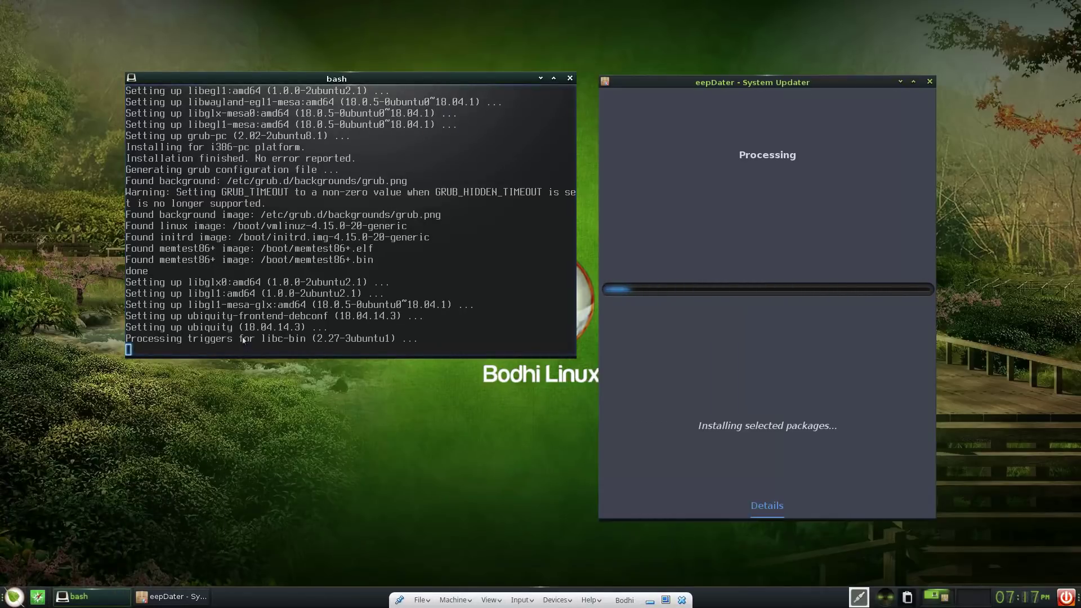
{"action": "left_click", "coordinate": [388, 396]}
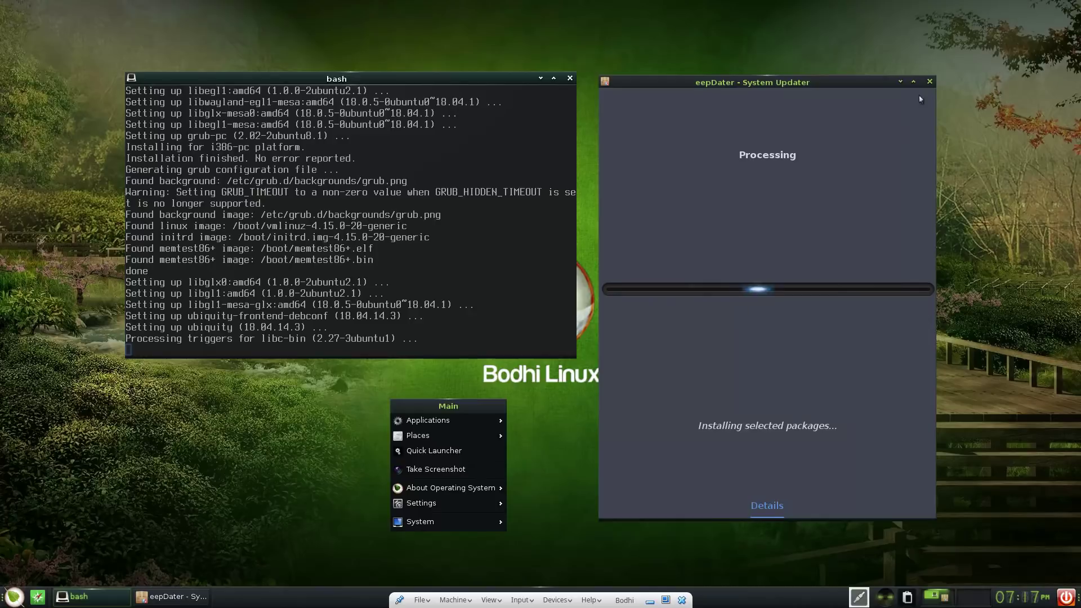
{"action": "mouse_move", "coordinate": [441, 502]}
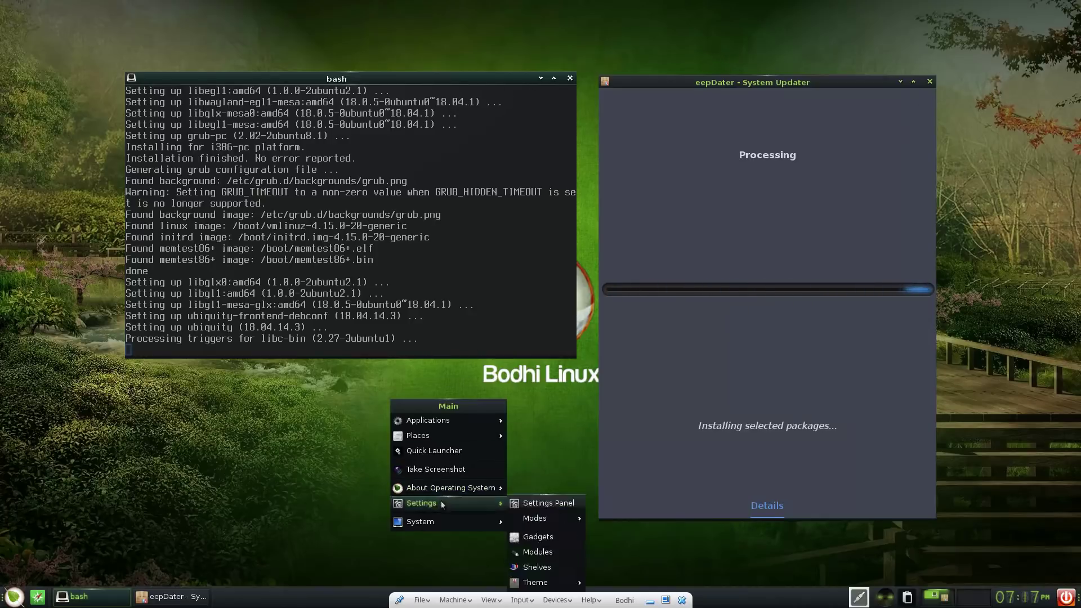
{"action": "left_click", "coordinate": [542, 504]}
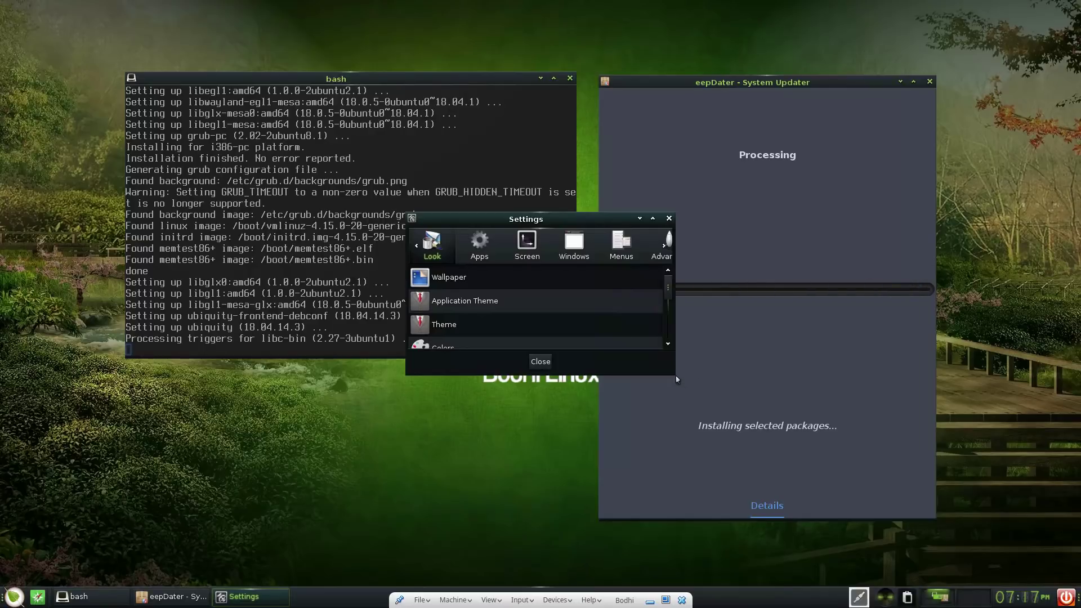
{"action": "left_click_drag", "start_coordinate": [675, 375], "coordinate": [954, 557]}
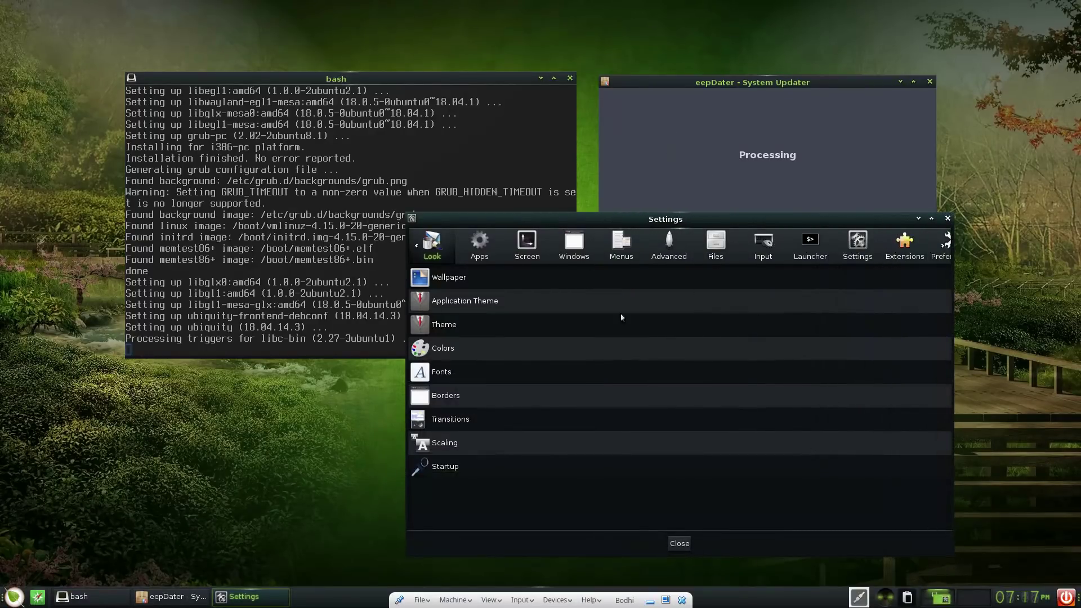
Inspect the Wallpaper, Application Theme and Colors settings, highlighting the Arc-Green-Darker and Arc themes and viewing the icon themes.
{"action": "left_click", "coordinate": [439, 275]}
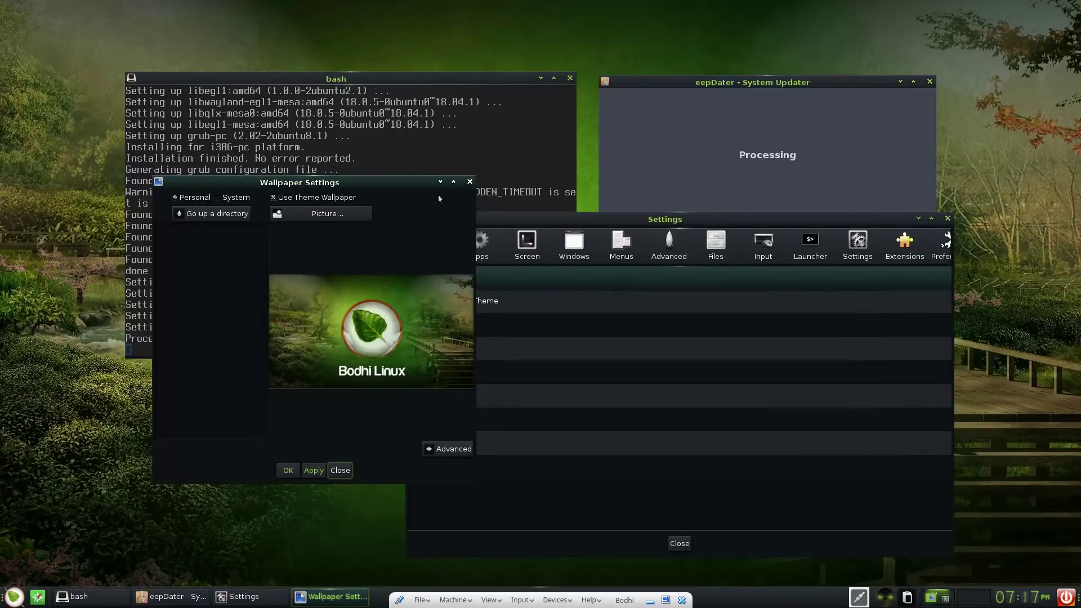
{"action": "left_click", "coordinate": [470, 181]}
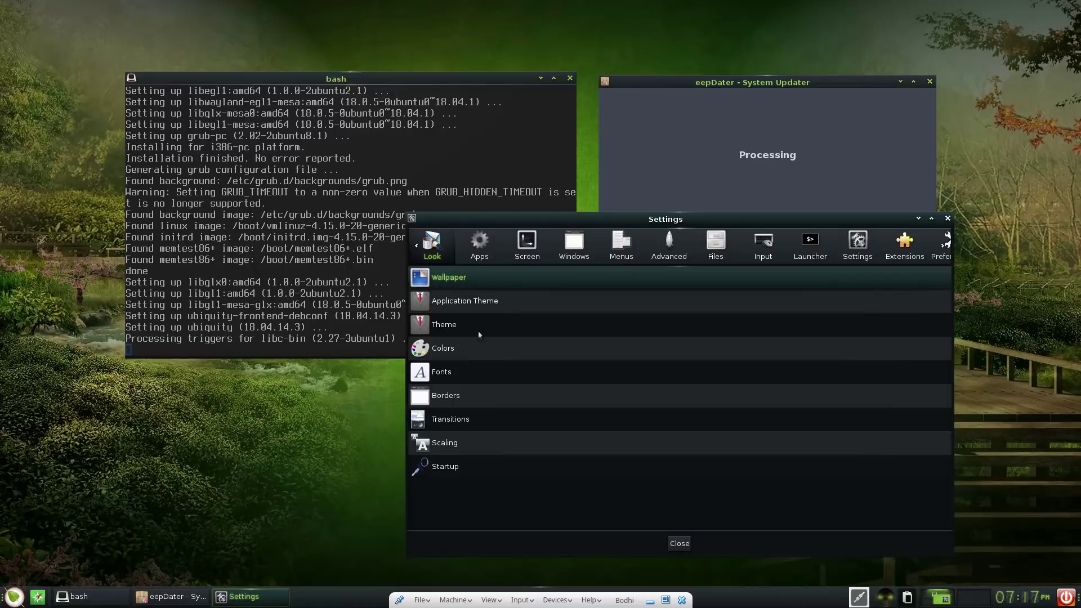
{"action": "left_click", "coordinate": [499, 311]}
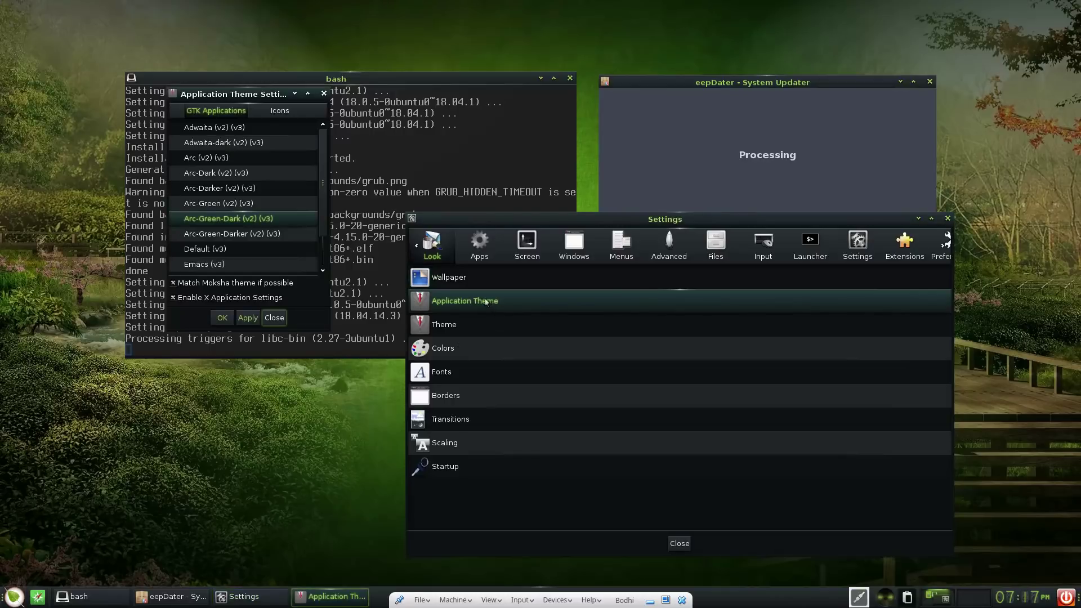
{"action": "left_click", "coordinate": [250, 234]}
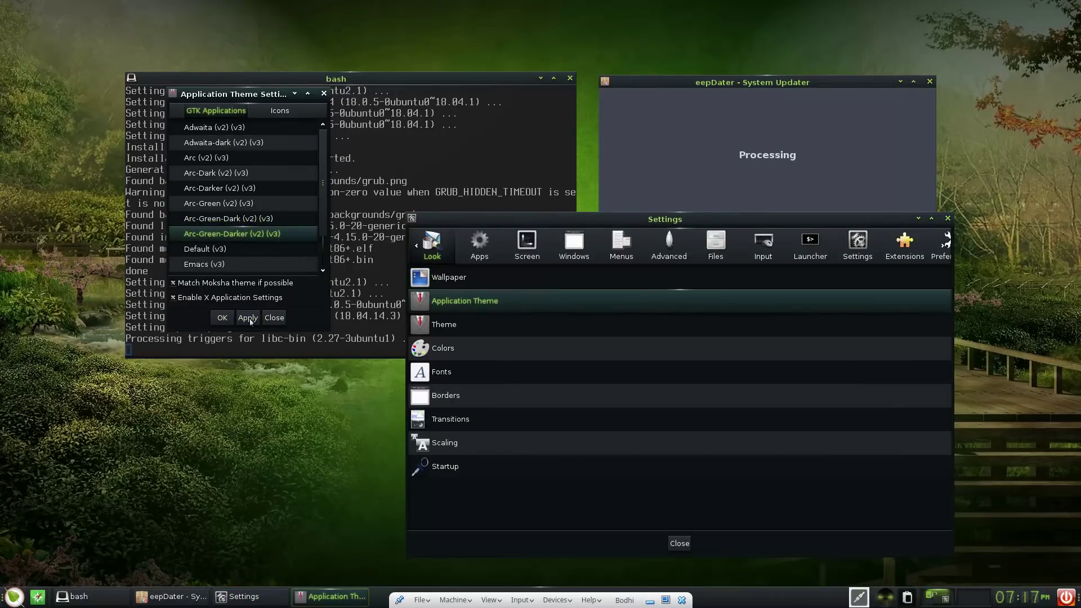
{"action": "left_click", "coordinate": [218, 160]}
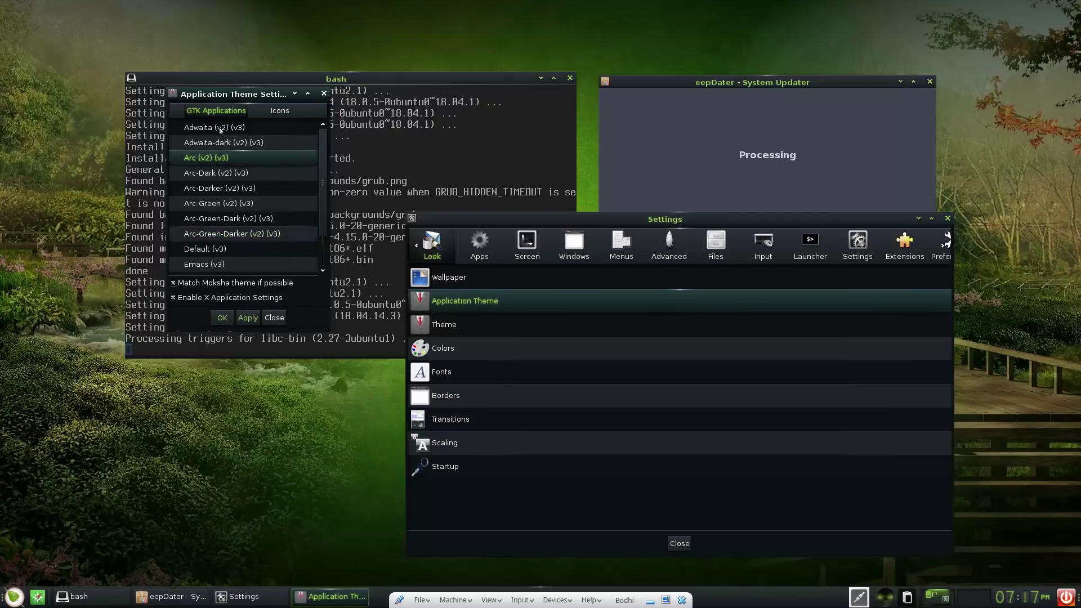
{"action": "left_click", "coordinate": [281, 111]}
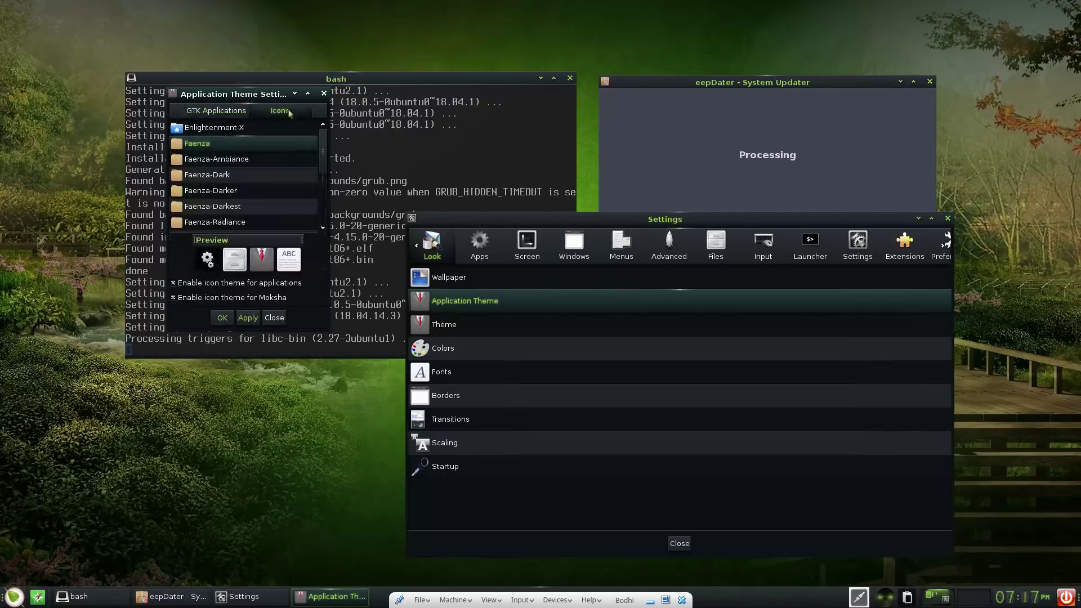
{"action": "left_click", "coordinate": [324, 93]}
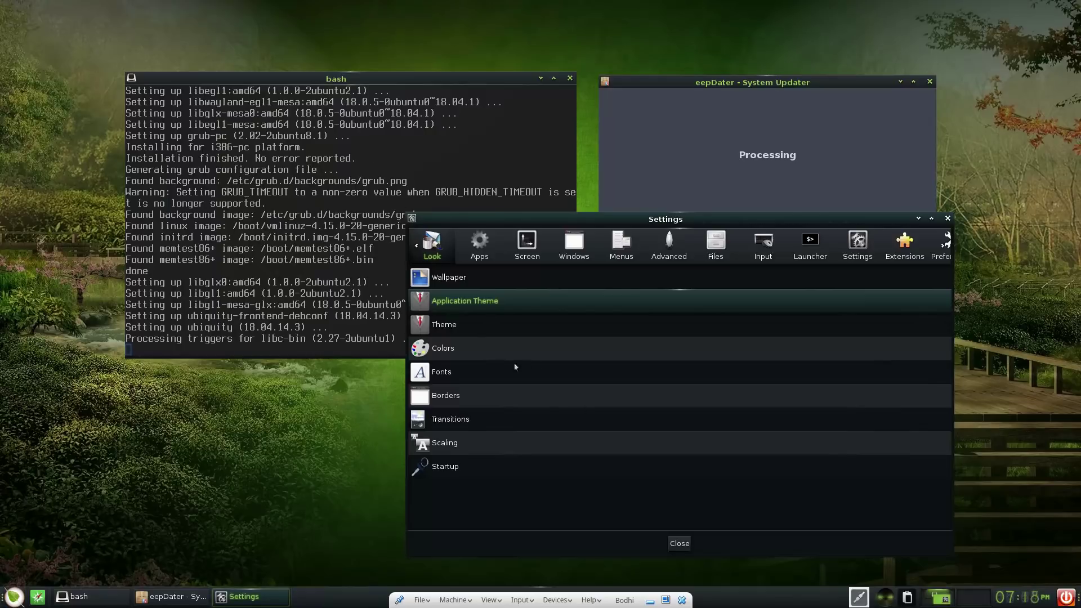
{"action": "left_click", "coordinate": [457, 347]}
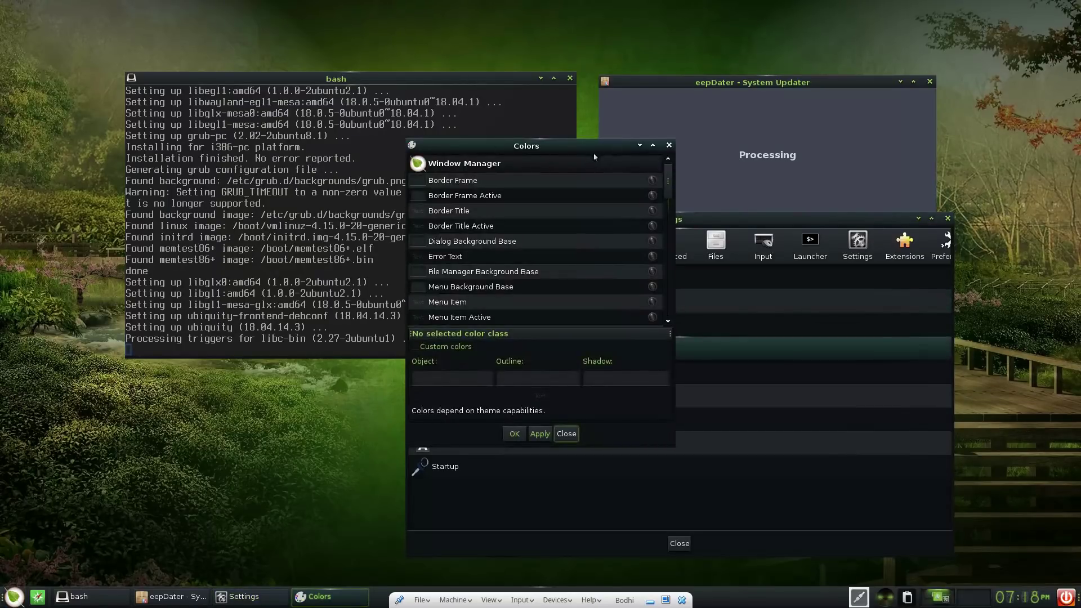
{"action": "left_click", "coordinate": [668, 146]}
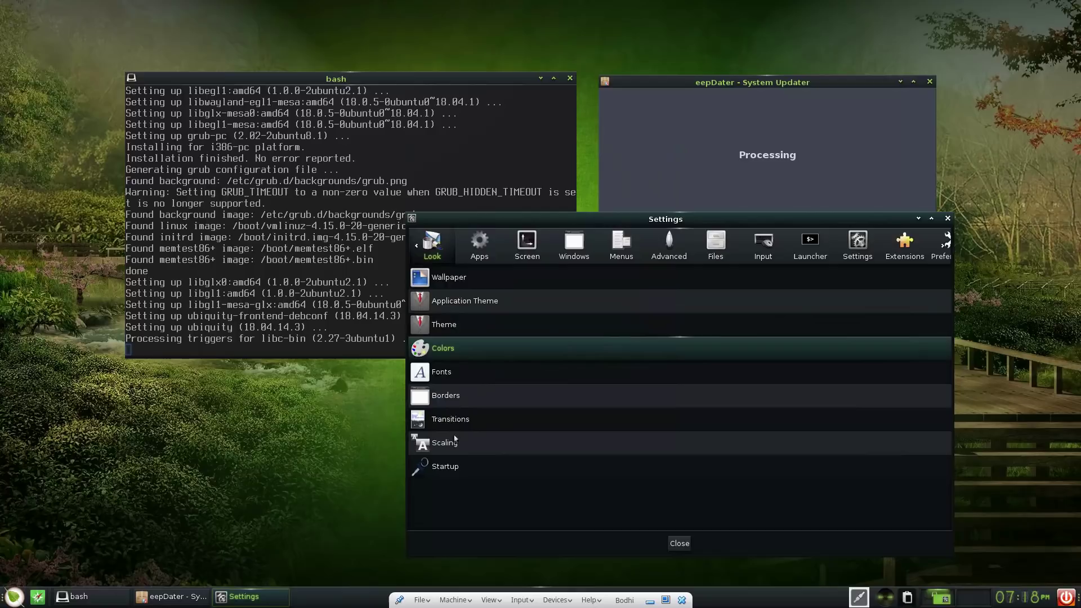
Look through the Apps, Screen, Windows, Menus, Advanced and Files categories of the Settings panel.
{"action": "left_click", "coordinate": [477, 248]}
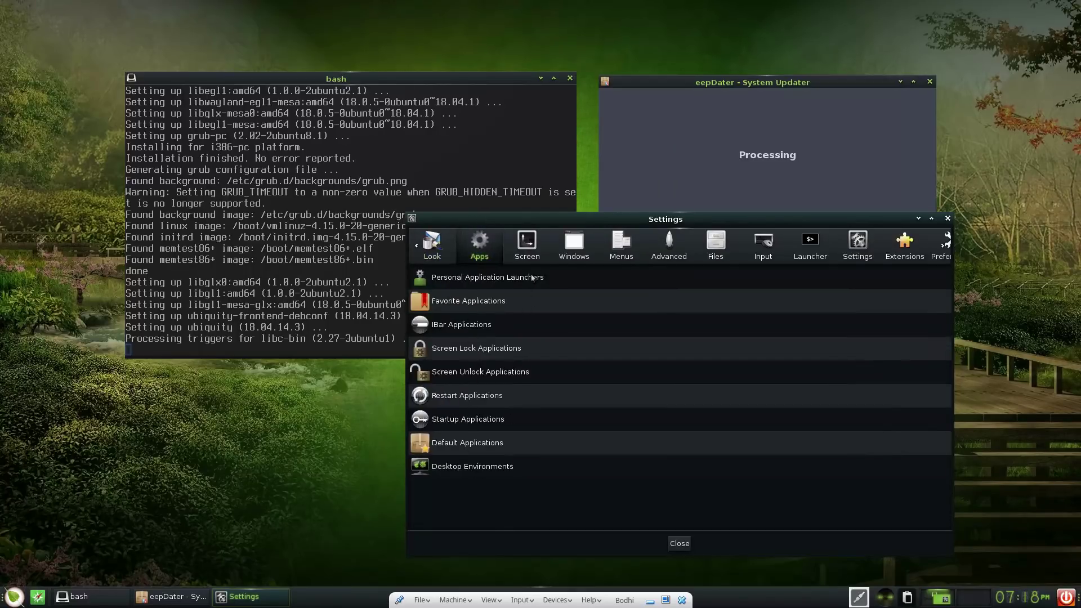
{"action": "left_click", "coordinate": [537, 248]}
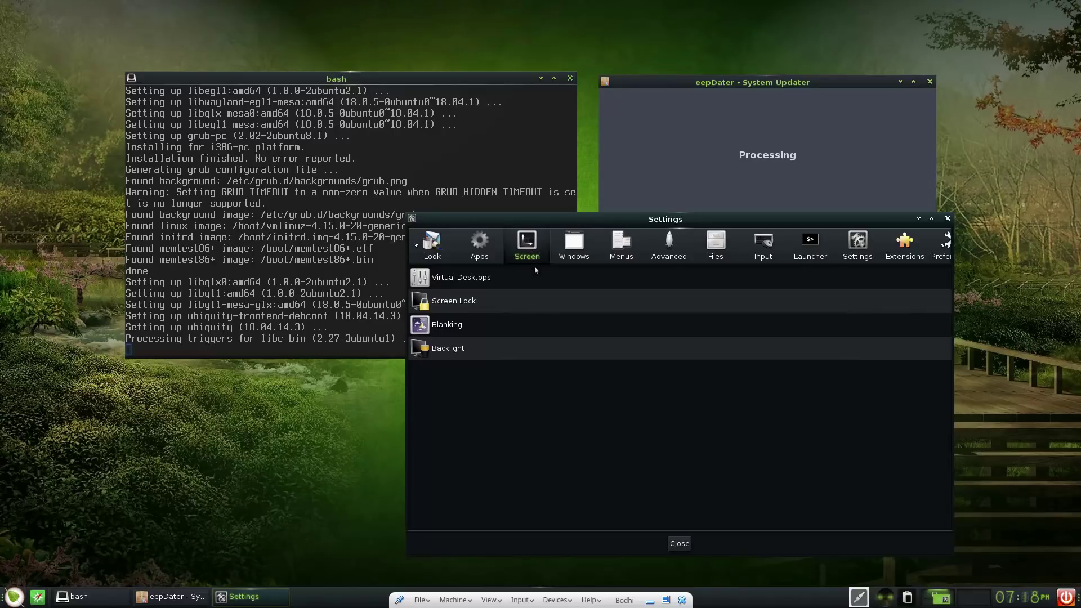
{"action": "left_click", "coordinate": [580, 248]}
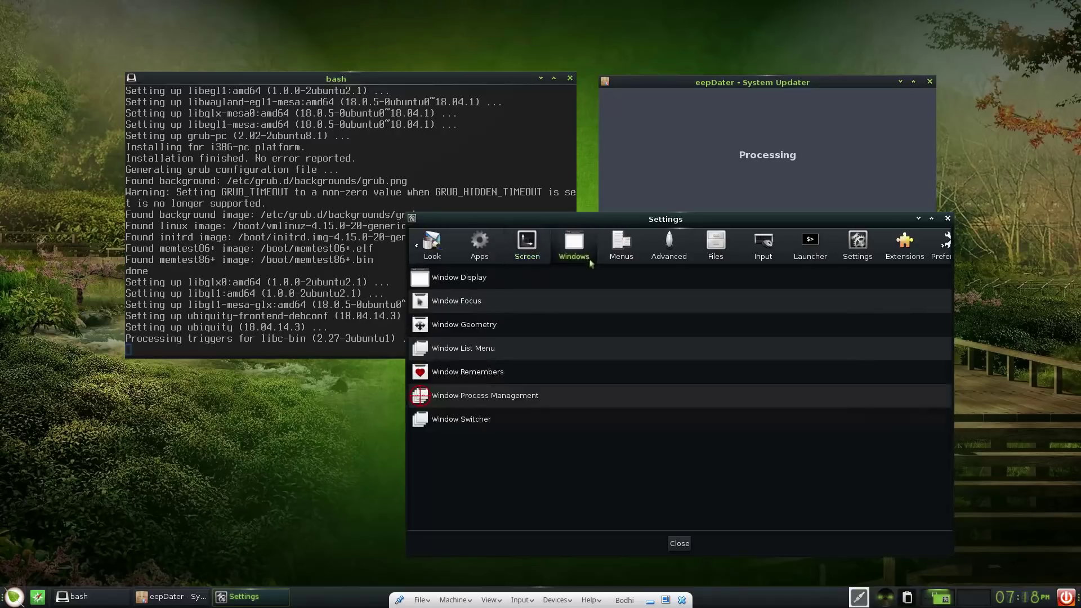
{"action": "left_click", "coordinate": [615, 255]}
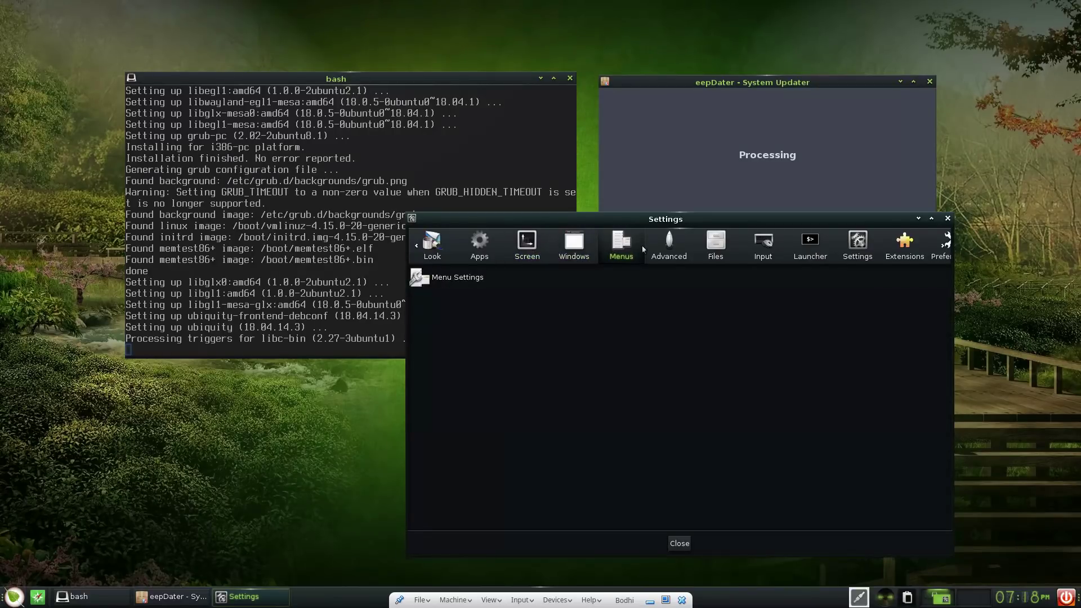
{"action": "left_click", "coordinate": [673, 253]}
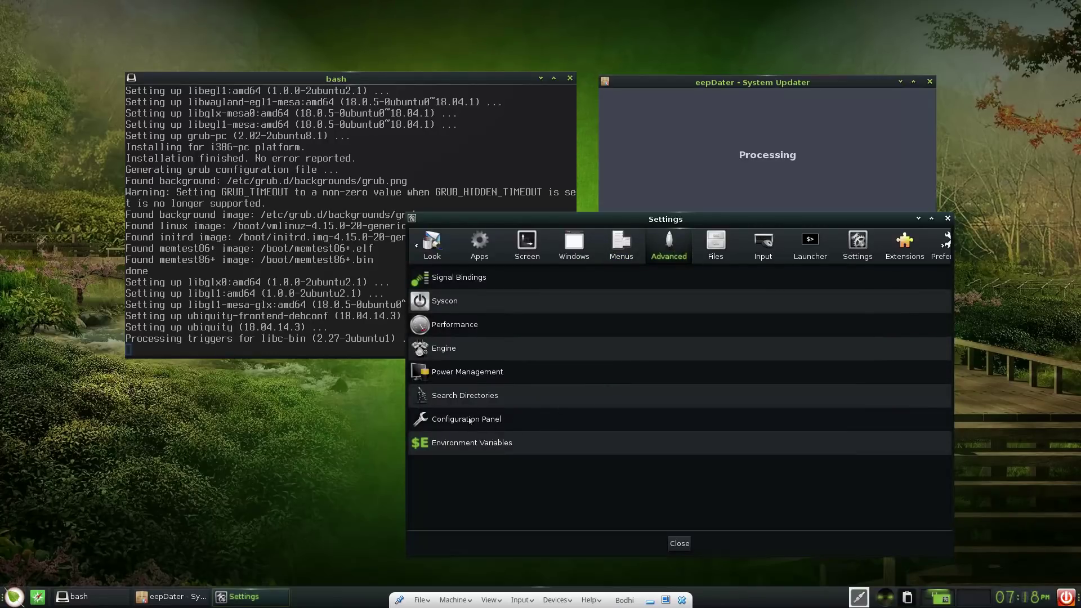
{"action": "left_click", "coordinate": [707, 253]}
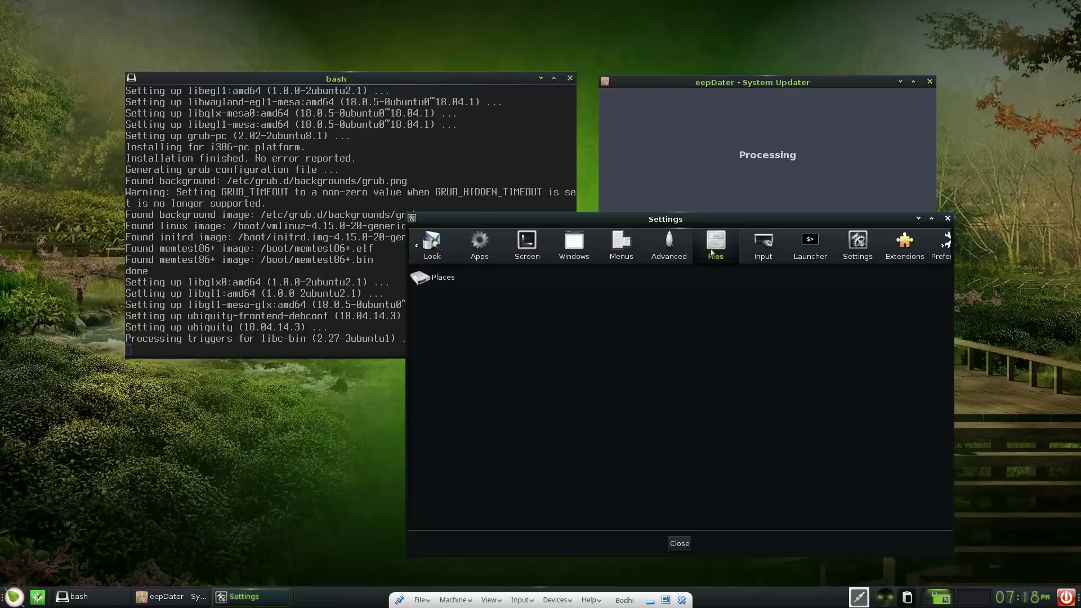
Look through the Input, Launcher, Settings and Extensions categories, widening the window to reach and view Preferences.
{"action": "left_click", "coordinate": [763, 257]}
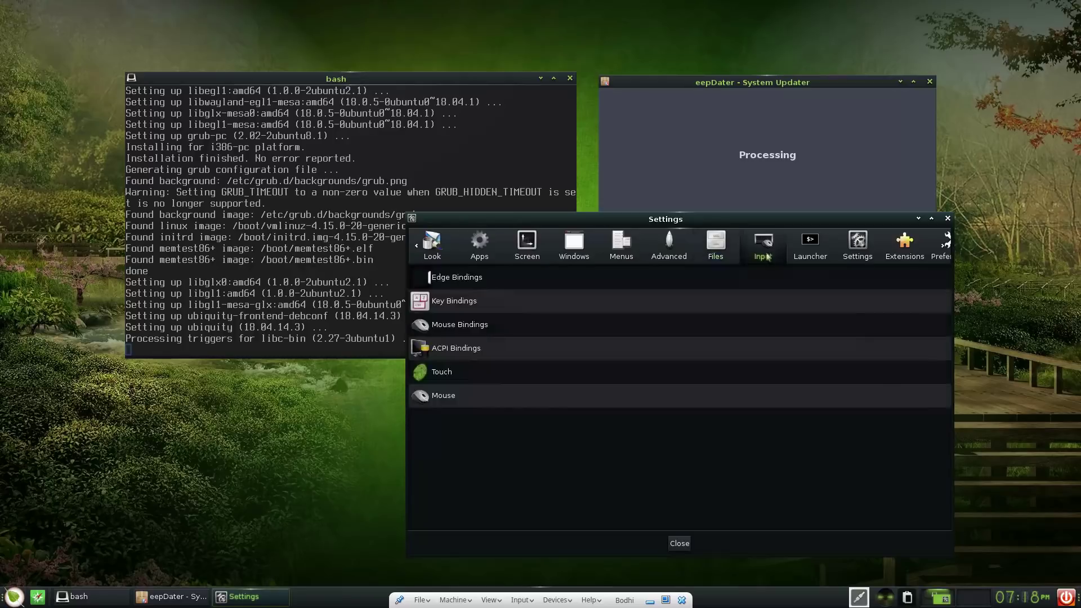
{"action": "left_click", "coordinate": [810, 252]}
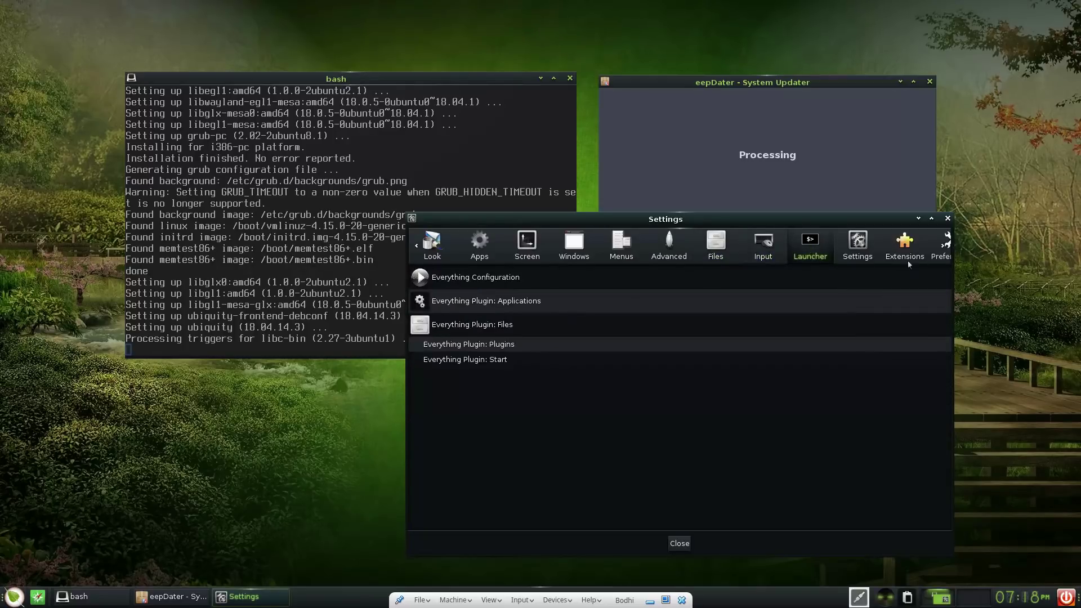
{"action": "left_click", "coordinate": [856, 249]}
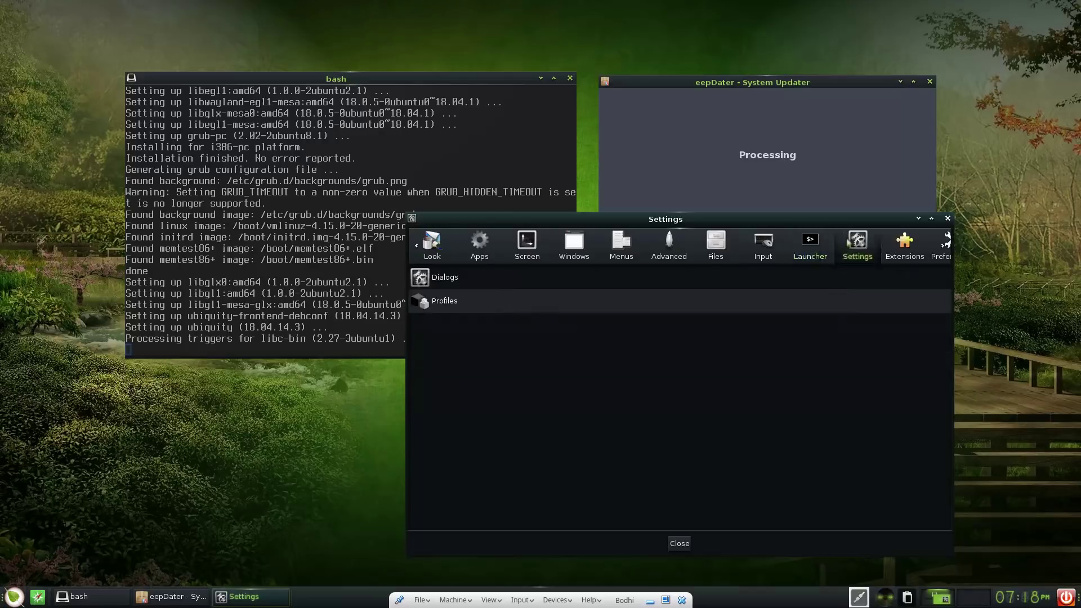
{"action": "left_click", "coordinate": [918, 253]}
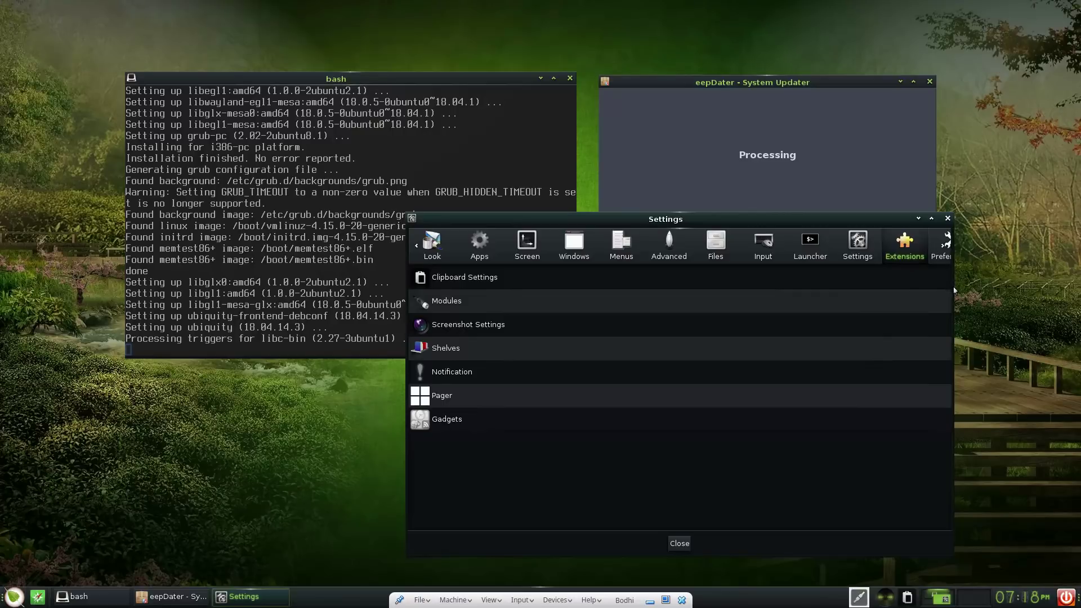
{"action": "left_click_drag", "start_coordinate": [954, 562], "coordinate": [1050, 555]}
{"action": "left_click", "coordinate": [990, 261]}
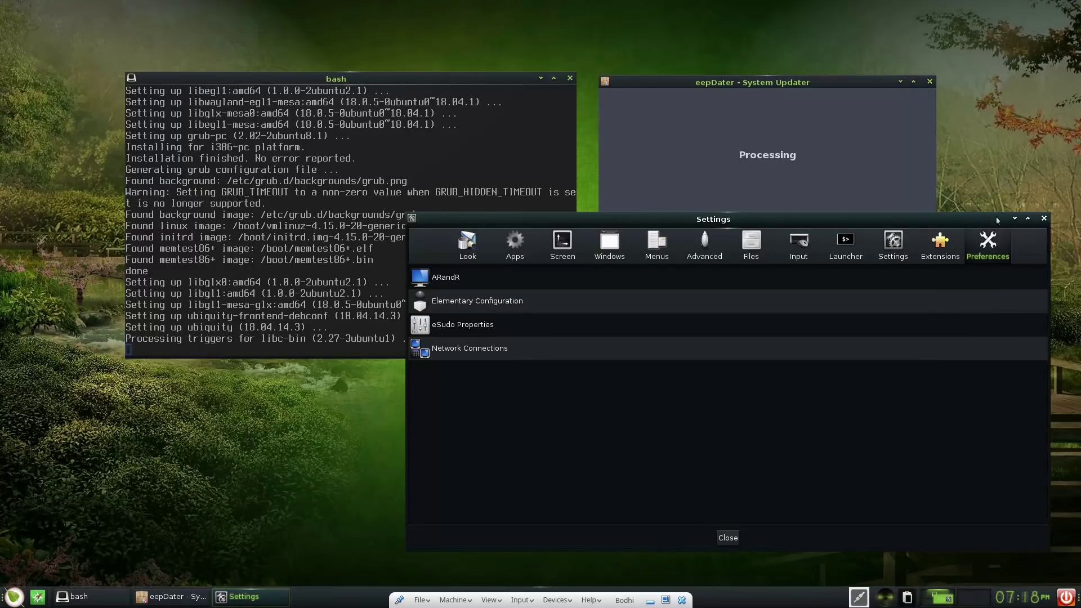
Minimize the bash and eepDater windows, view the Transitions settings in the Look category, and close the settings windows.
{"action": "left_click", "coordinate": [540, 78]}
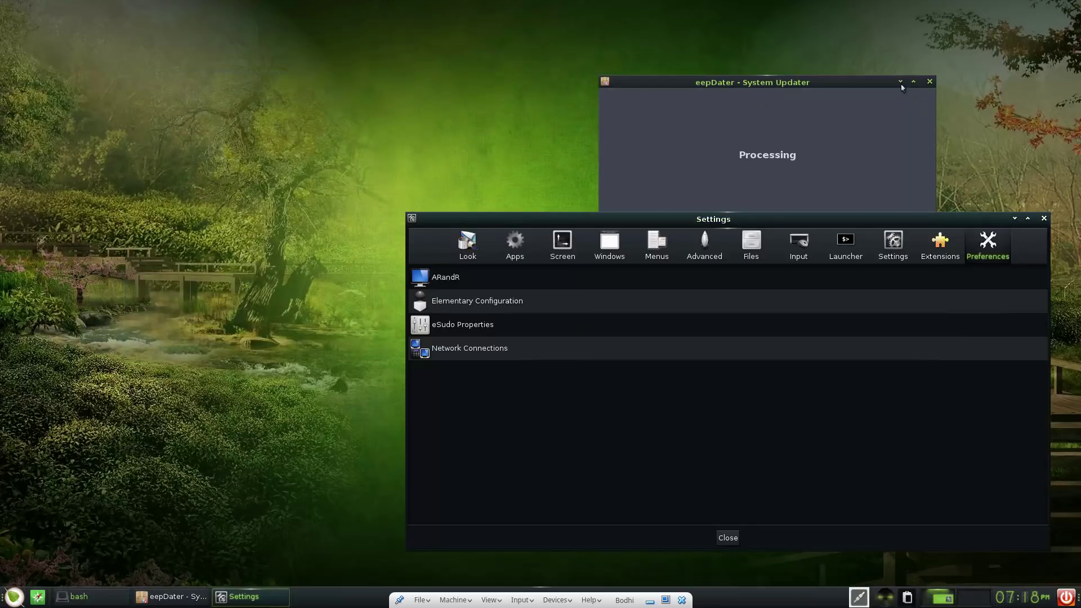
{"action": "left_click", "coordinate": [900, 82]}
{"action": "left_click", "coordinate": [467, 246]}
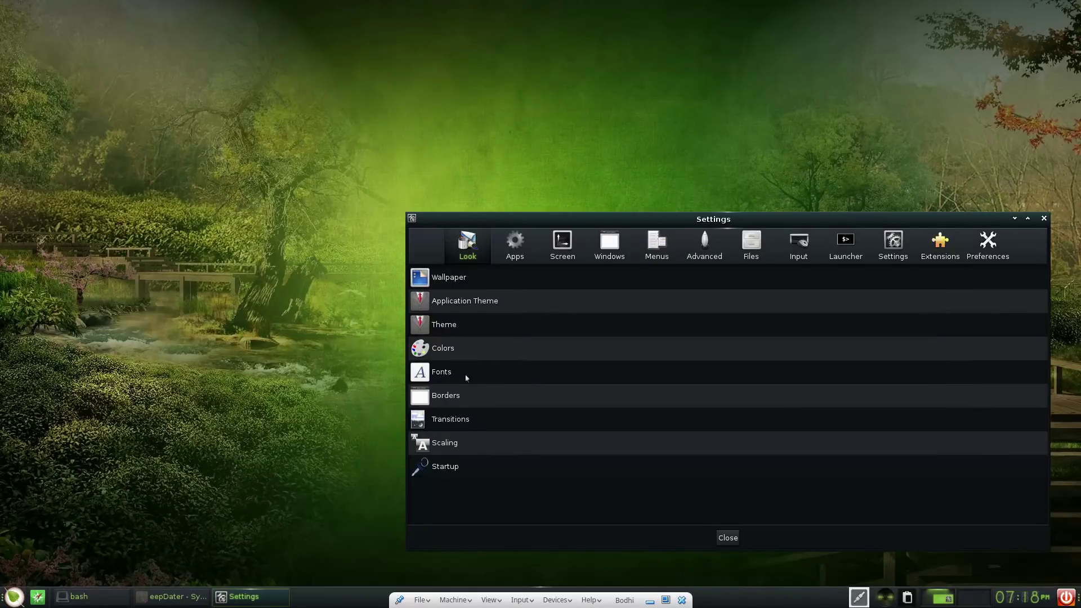
{"action": "left_click", "coordinate": [454, 421]}
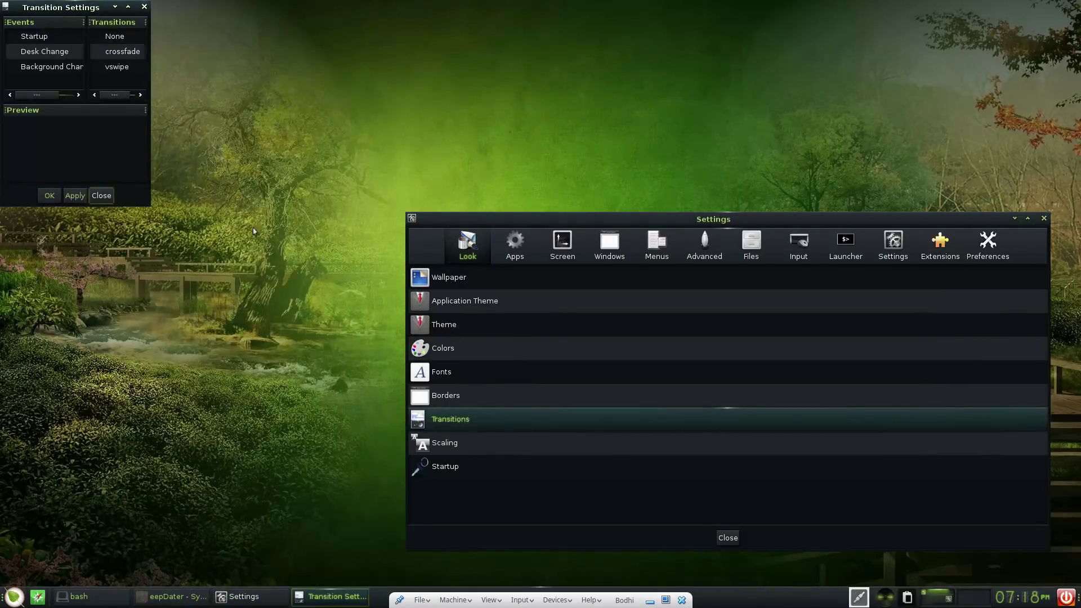
{"action": "left_click", "coordinate": [144, 7]}
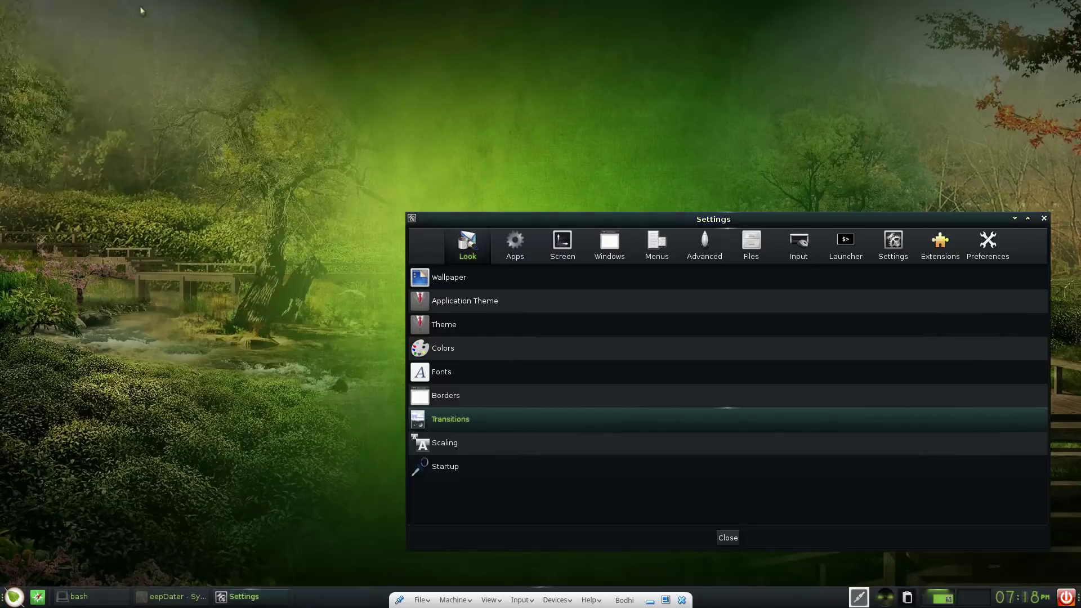
{"action": "left_click", "coordinate": [1043, 218]}
Open the desktop Gadgets settings, inspect the layers and Background Options, and close the dialog.
{"action": "left_click", "coordinate": [586, 350]}
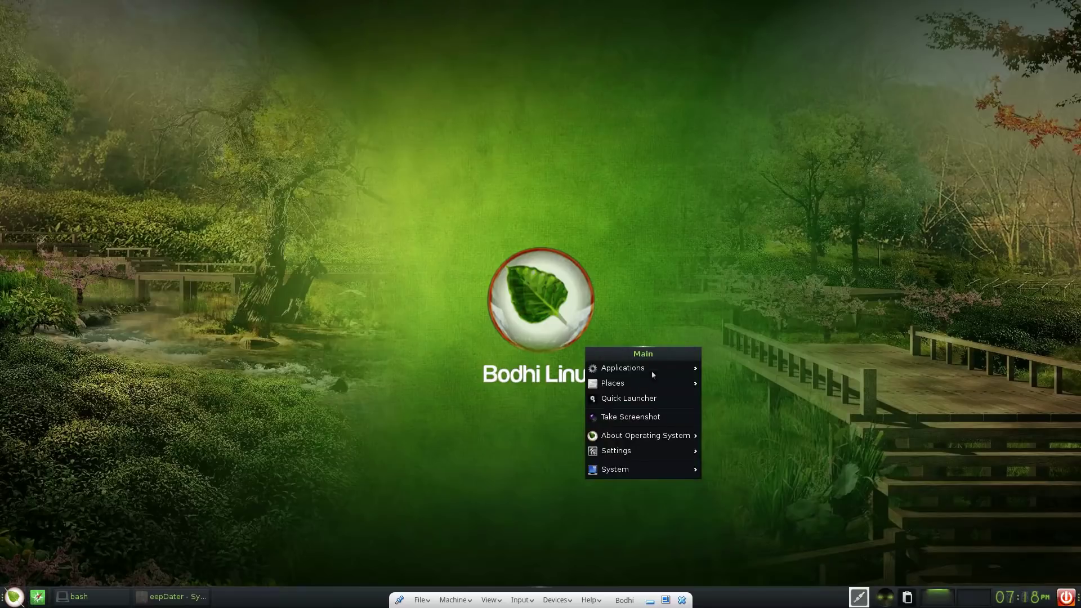
{"action": "mouse_move", "coordinate": [654, 457]}
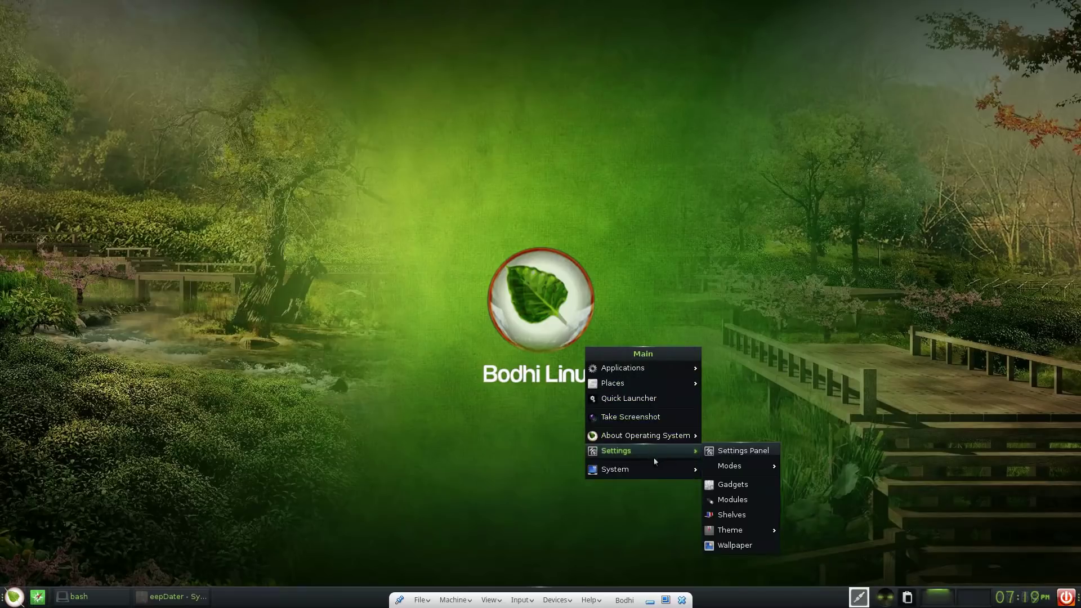
{"action": "mouse_move", "coordinate": [742, 468]}
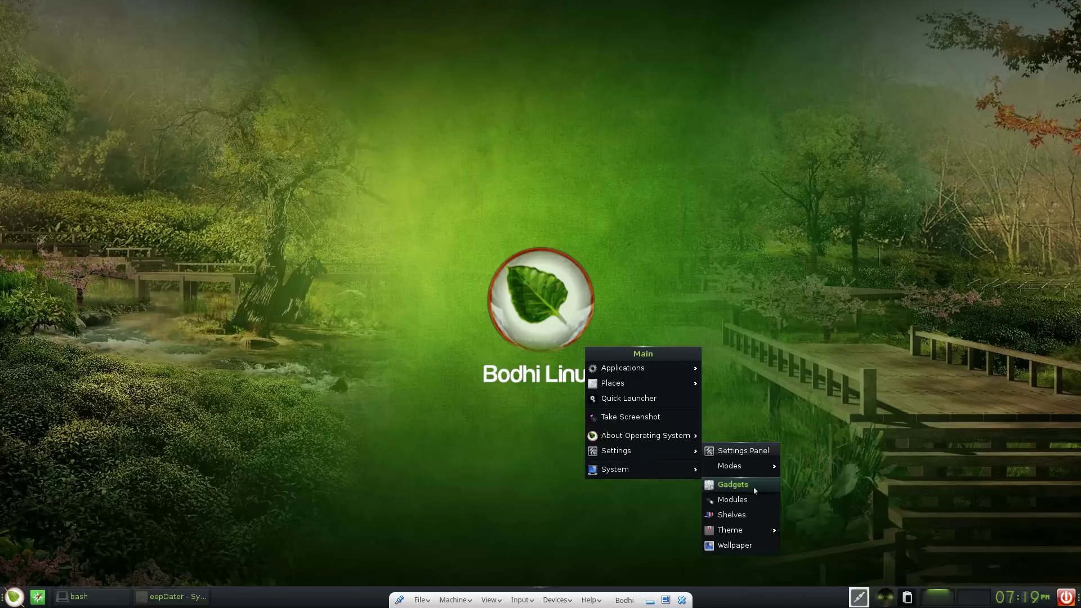
{"action": "left_click", "coordinate": [754, 490]}
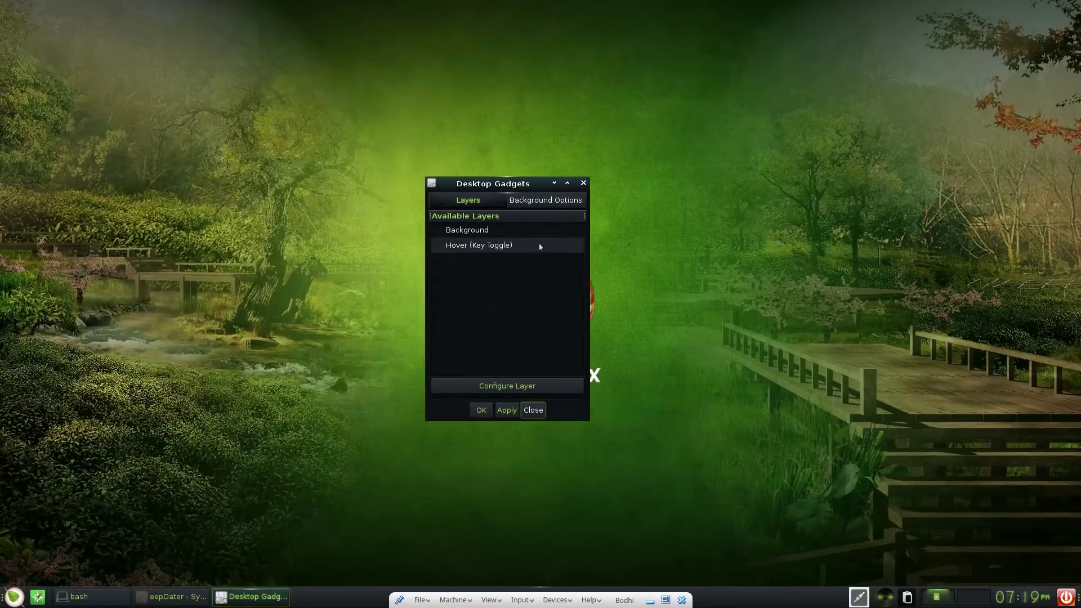
{"action": "left_click", "coordinate": [546, 200]}
{"action": "left_click", "coordinate": [468, 201]}
{"action": "left_click", "coordinate": [533, 410]}
Open the Modules settings, enlarge the window to about three times its width, and look through the Utilities modules.
{"action": "left_click", "coordinate": [439, 343]}
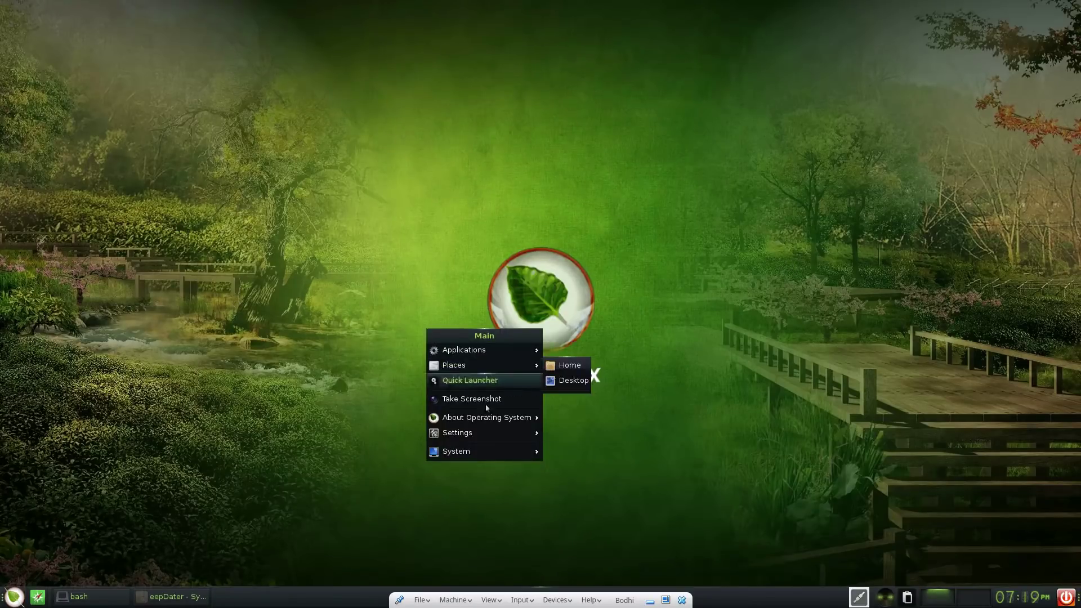
{"action": "mouse_move", "coordinate": [495, 433]}
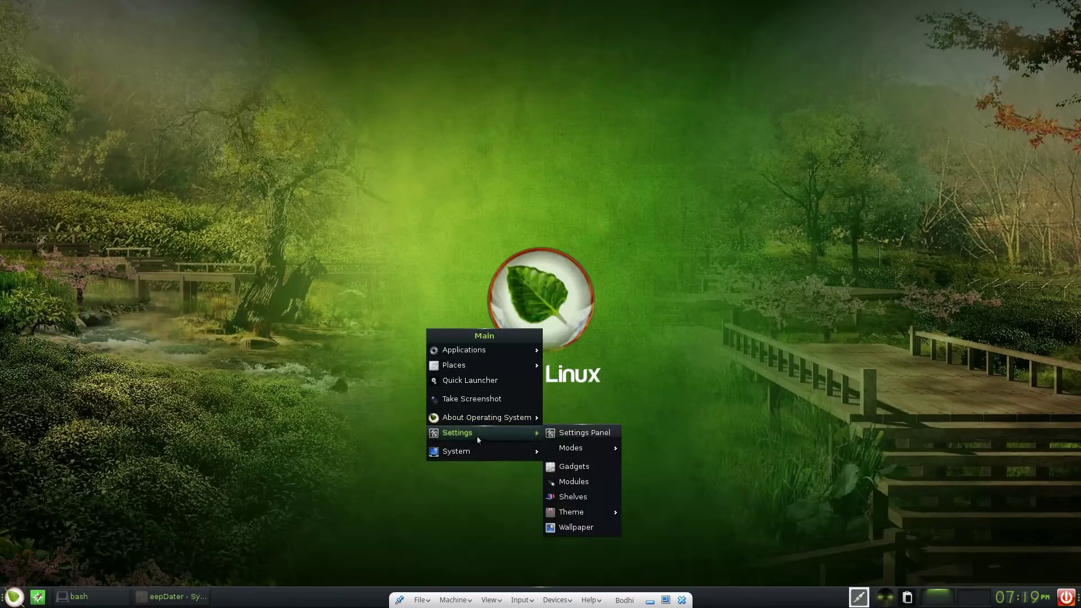
{"action": "left_click", "coordinate": [583, 483]}
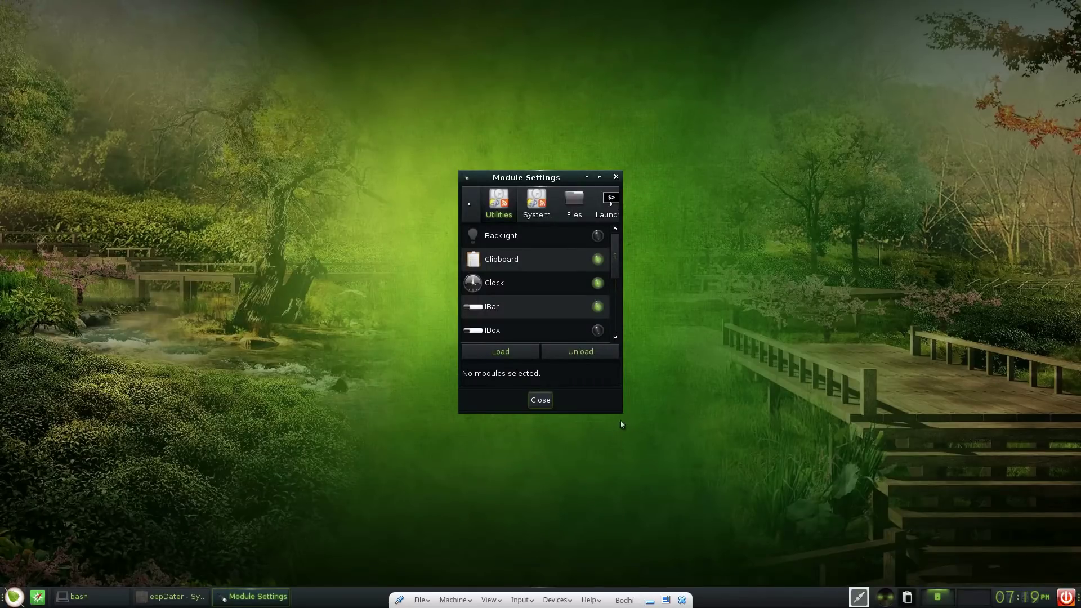
{"action": "left_click_drag", "start_coordinate": [622, 415], "coordinate": [945, 510]}
{"action": "scroll", "coordinate": [516, 331], "scroll_direction": "down", "scroll_amount": 2}
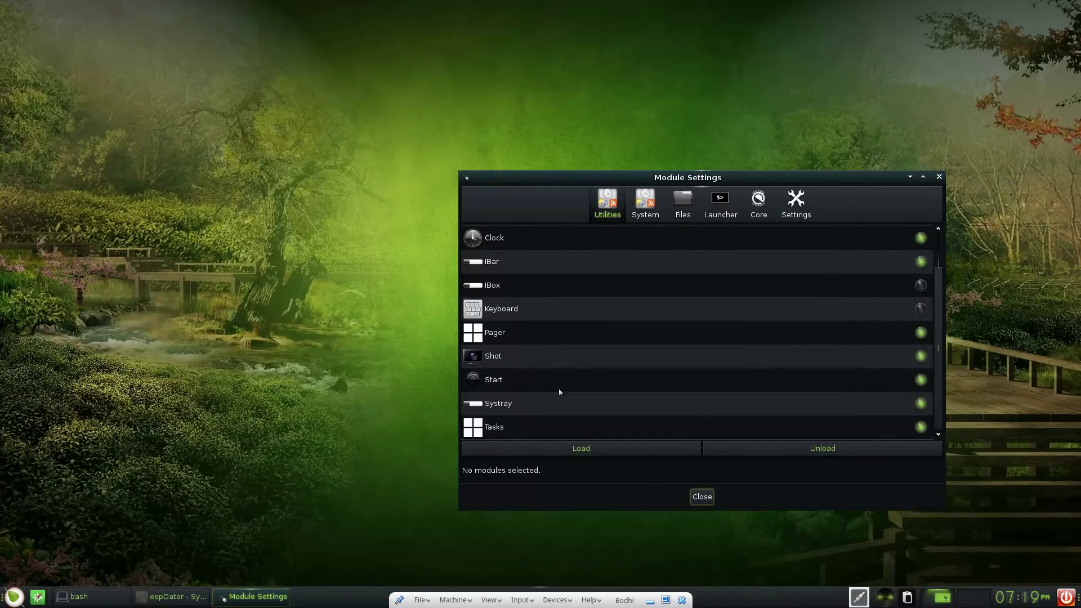
{"action": "scroll", "coordinate": [577, 389], "scroll_direction": "up", "scroll_amount": 2}
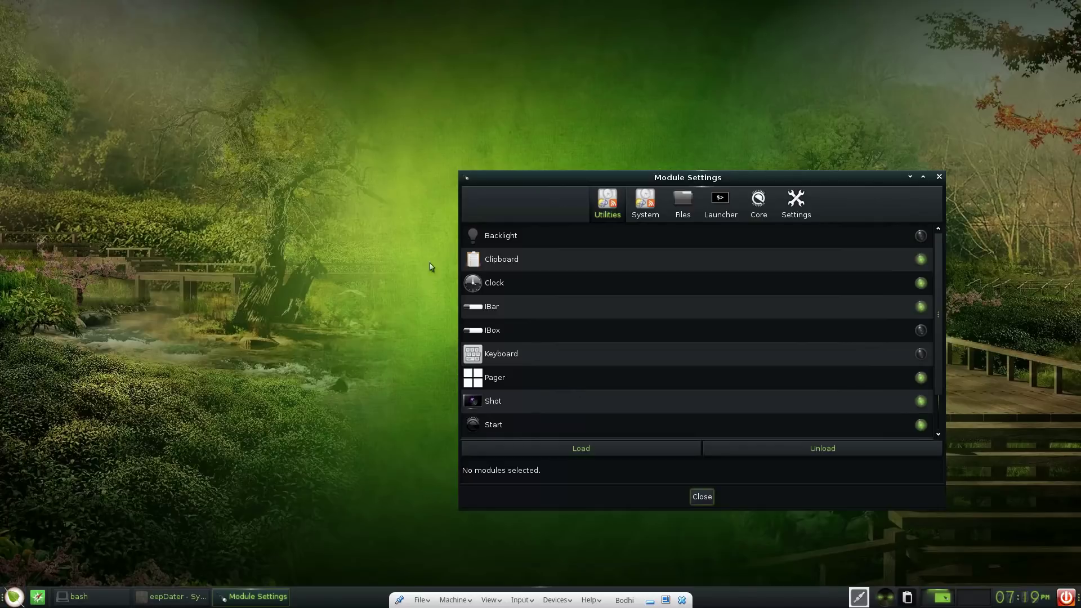
View the Clock module's description, and try out the IBox module by loading and unloading it.
{"action": "left_click", "coordinate": [477, 287]}
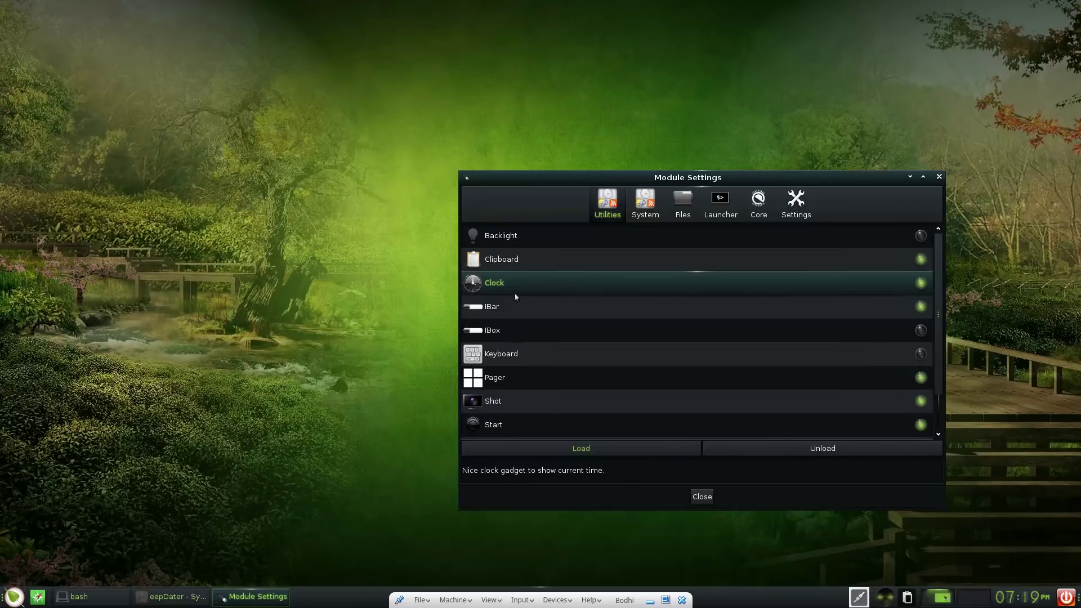
{"action": "left_click", "coordinate": [533, 330]}
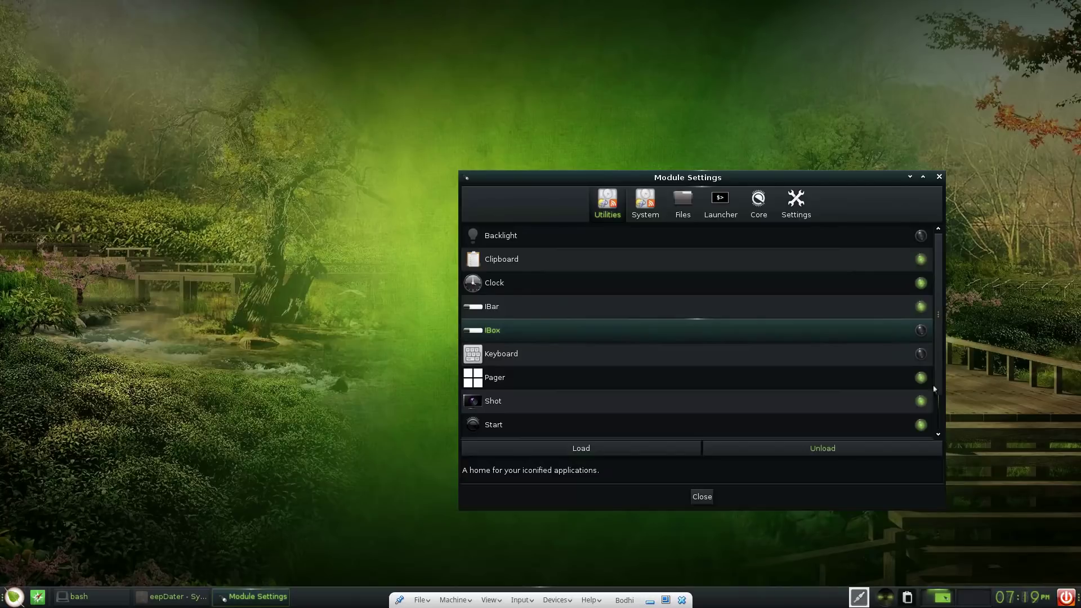
{"action": "left_click", "coordinate": [623, 449]}
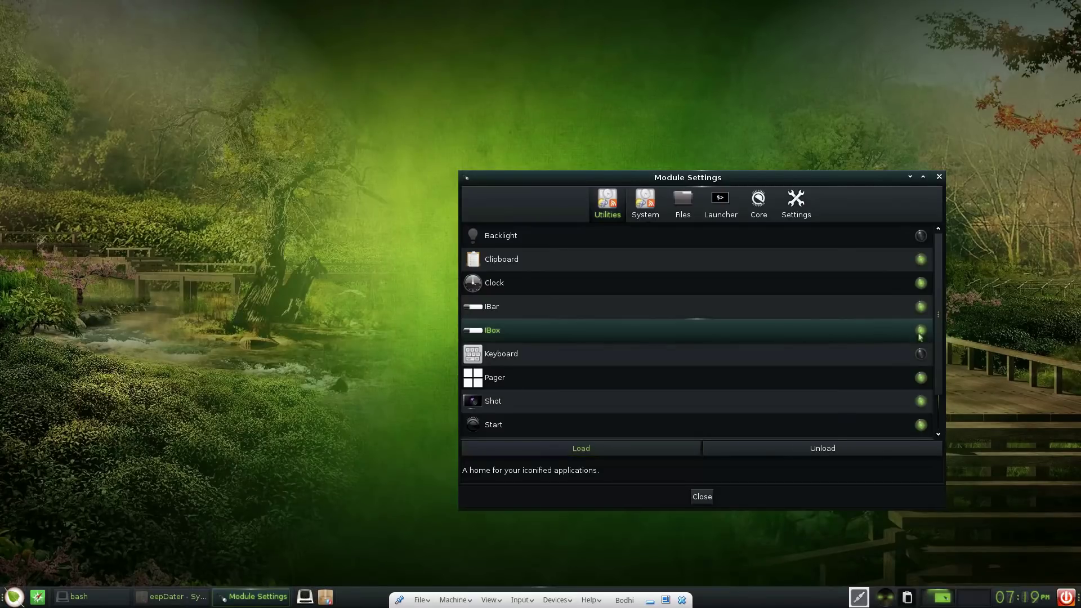
{"action": "left_click", "coordinate": [849, 447]}
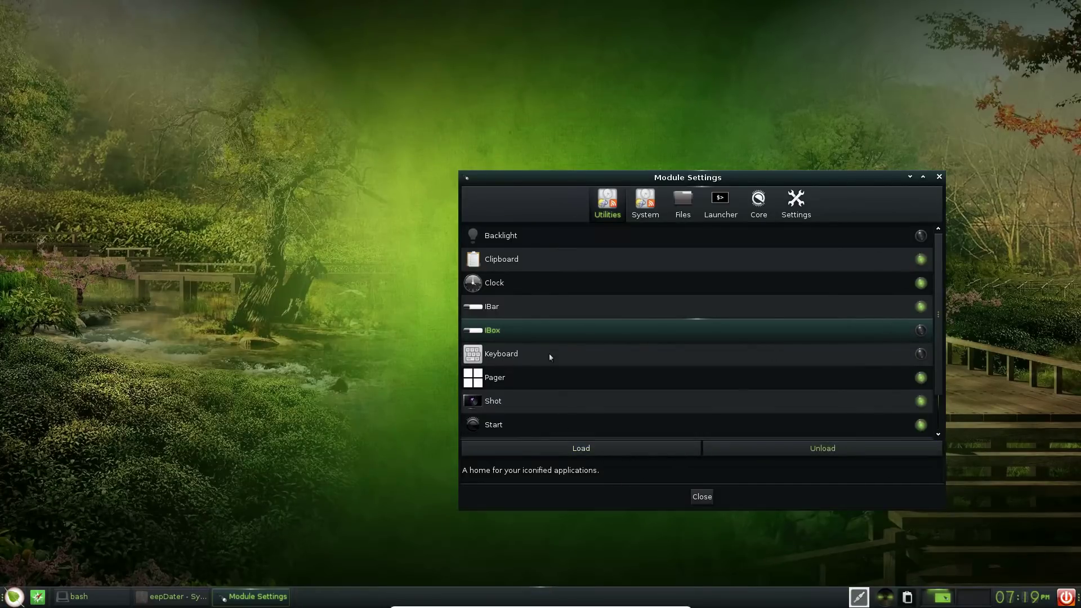
Load the Classic Menu module from the System modules and check the main menu.
{"action": "scroll", "coordinate": [469, 340], "scroll_direction": "down", "scroll_amount": 2}
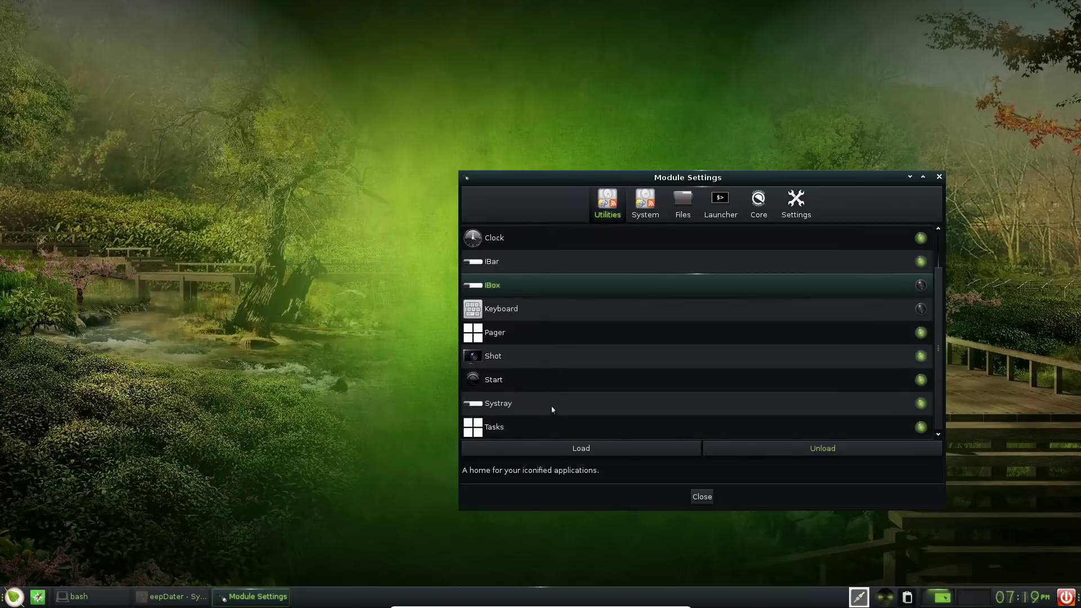
{"action": "scroll", "coordinate": [598, 363], "scroll_direction": "up", "scroll_amount": 2}
{"action": "left_click", "coordinate": [645, 217]}
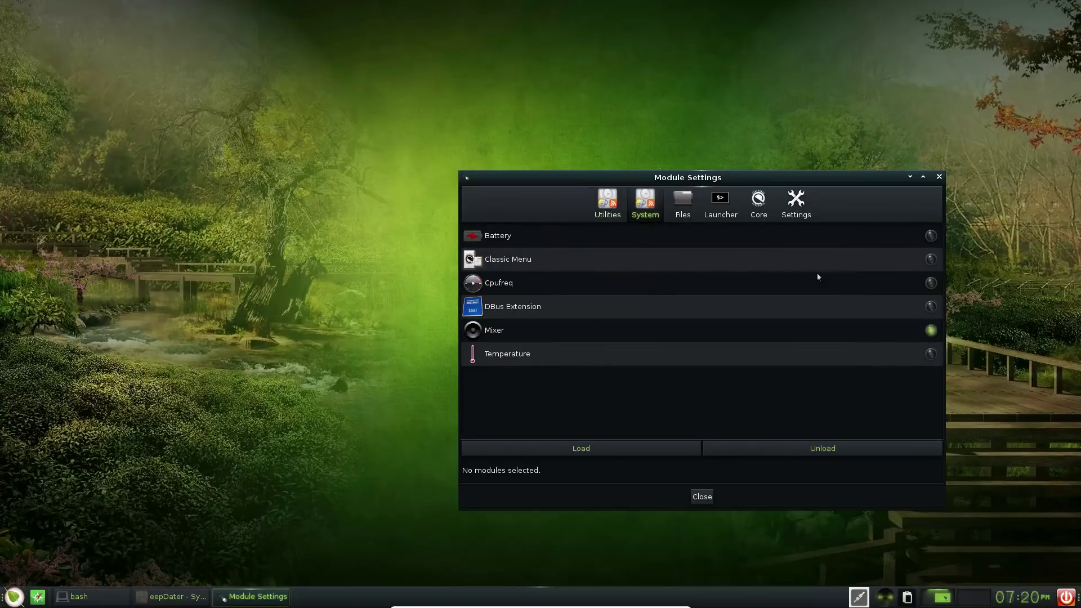
{"action": "left_click", "coordinate": [655, 239]}
{"action": "left_click", "coordinate": [647, 260]}
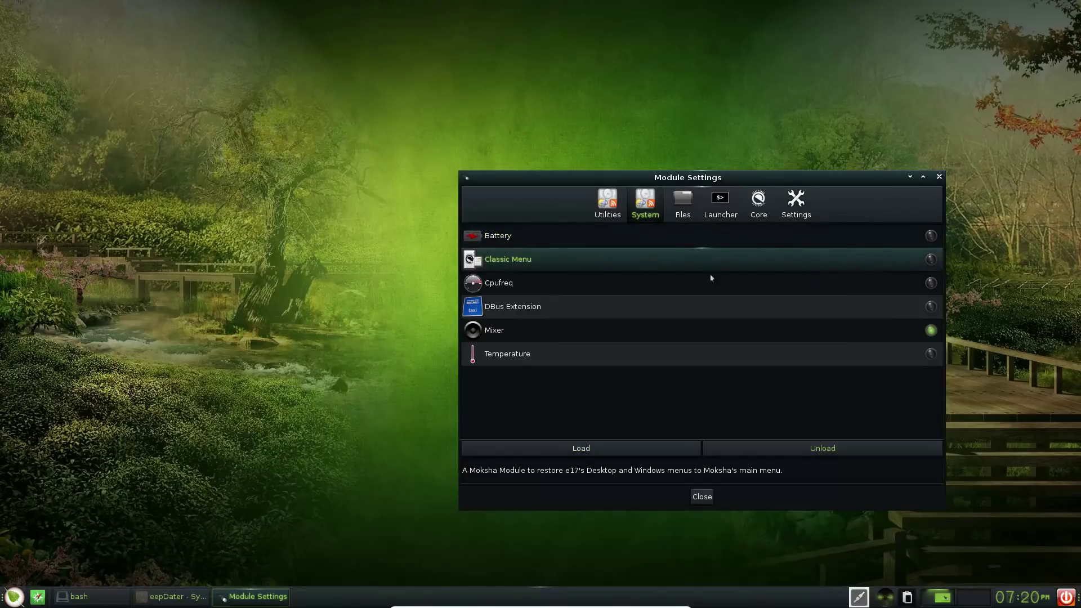
{"action": "left_click", "coordinate": [649, 450]}
{"action": "left_click", "coordinate": [14, 597]}
{"action": "left_click", "coordinate": [14, 597]}
Load the Places and Desktop icons modules from the Files category and view the Launcher modules.
{"action": "left_click", "coordinate": [681, 209]}
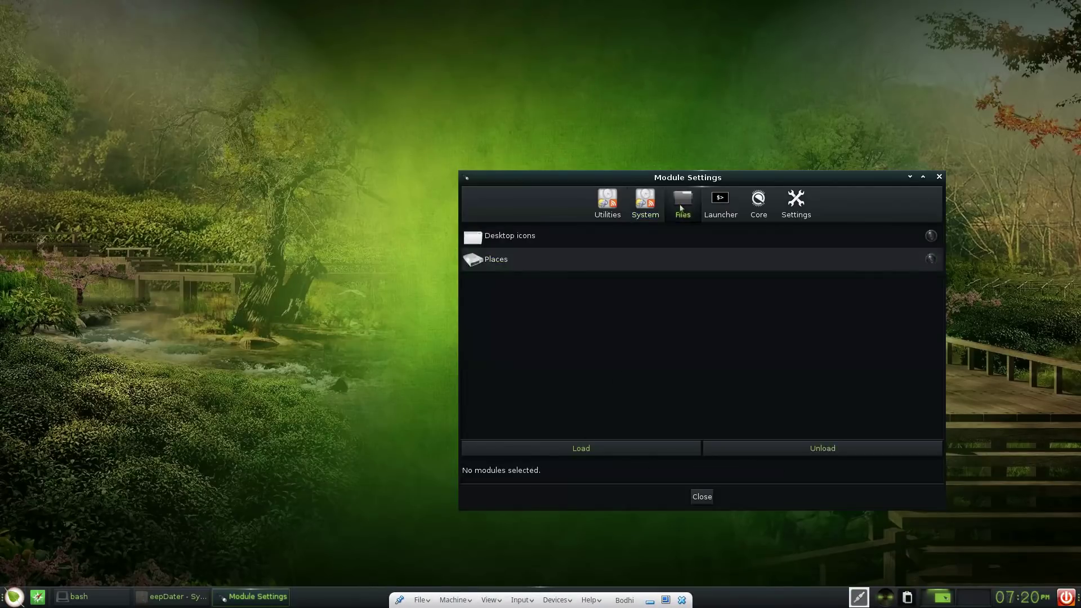
{"action": "left_click", "coordinate": [929, 243]}
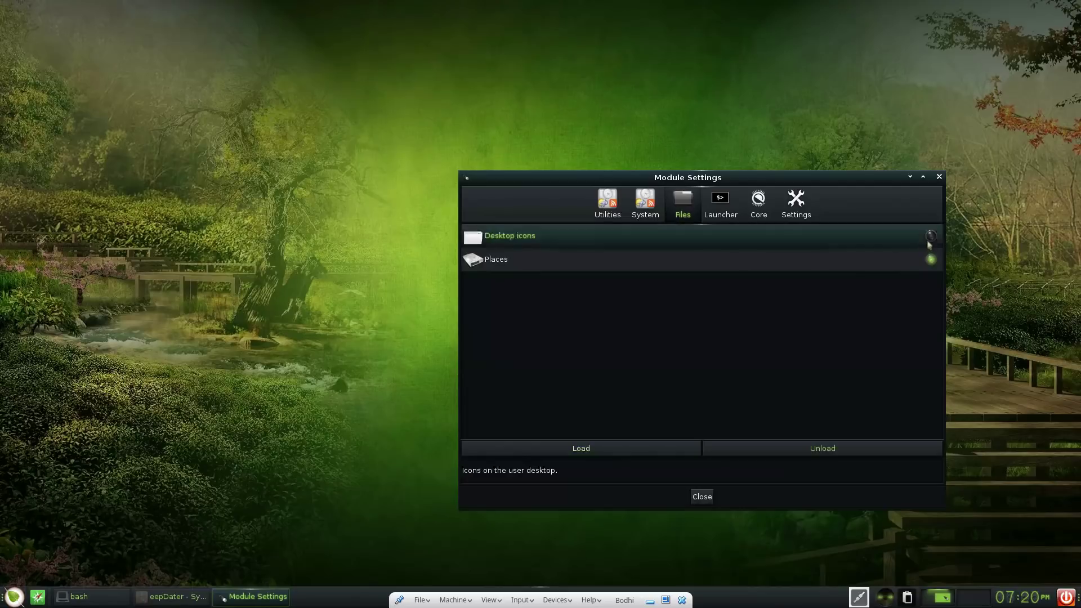
{"action": "left_click", "coordinate": [646, 448]}
{"action": "left_click_drag", "start_coordinate": [656, 187], "coordinate": [665, 156]}
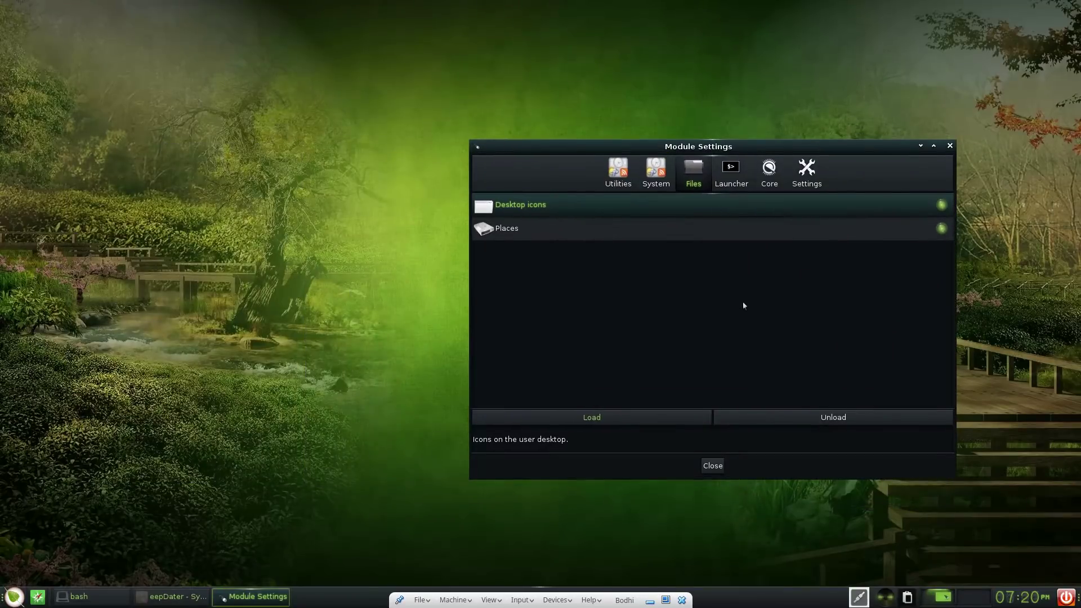
{"action": "left_click", "coordinate": [733, 175]}
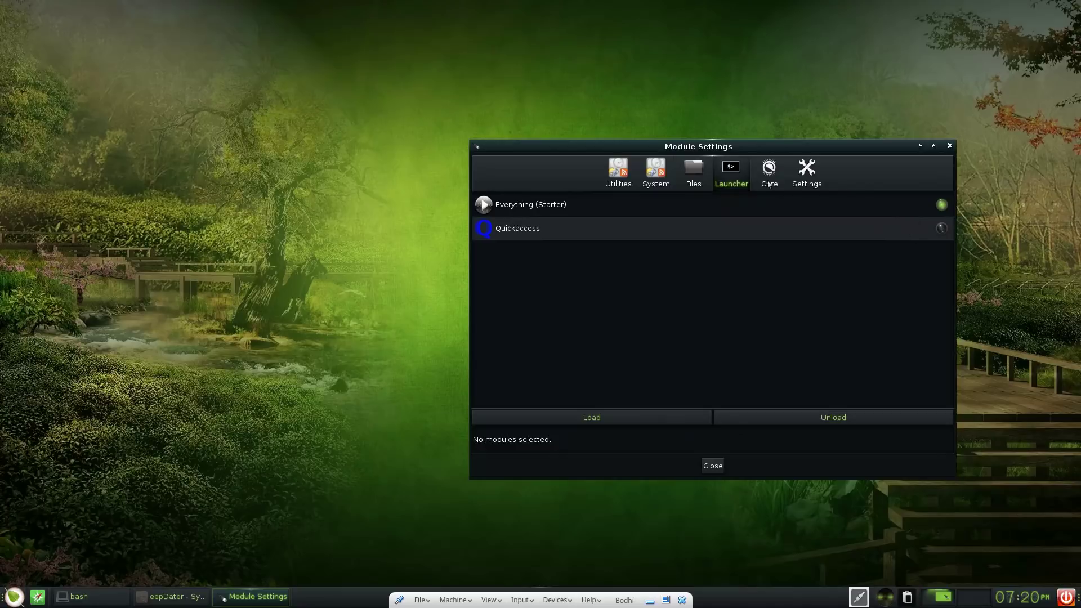
Look through the Core and Settings modules, view the Desktop icons module's description in the Files category, and close the Modules settings.
{"action": "left_click", "coordinate": [769, 174]}
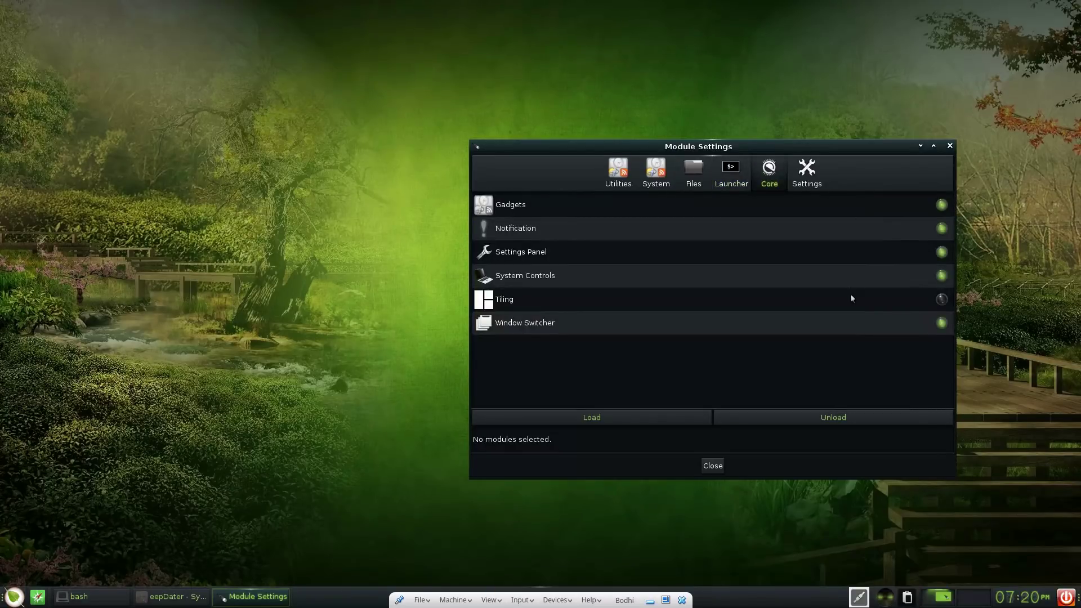
{"action": "left_click", "coordinate": [817, 184]}
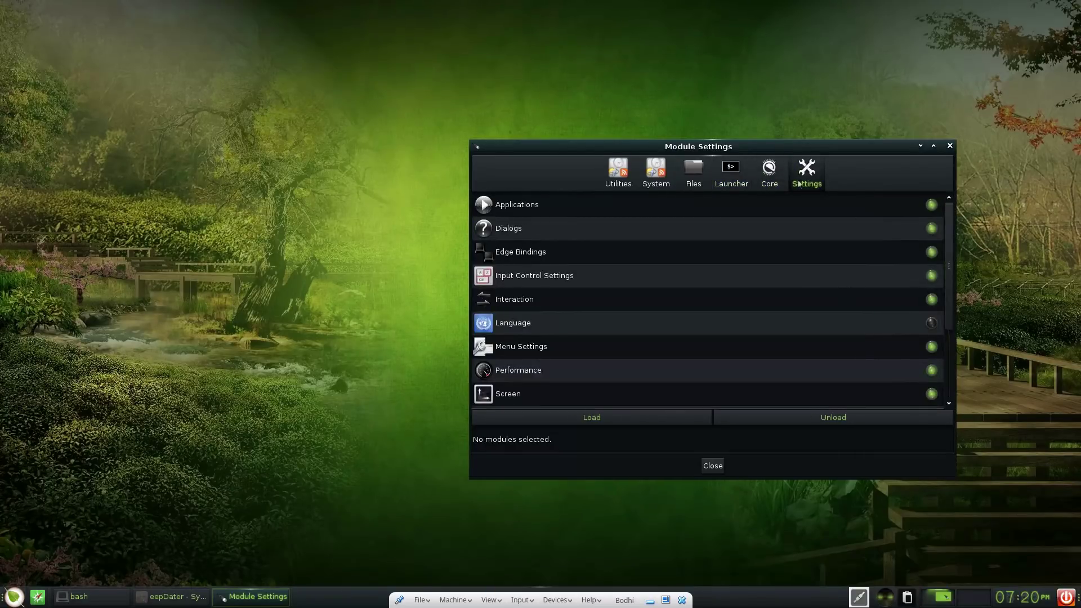
{"action": "scroll", "coordinate": [779, 278], "scroll_direction": "down", "scroll_amount": 5}
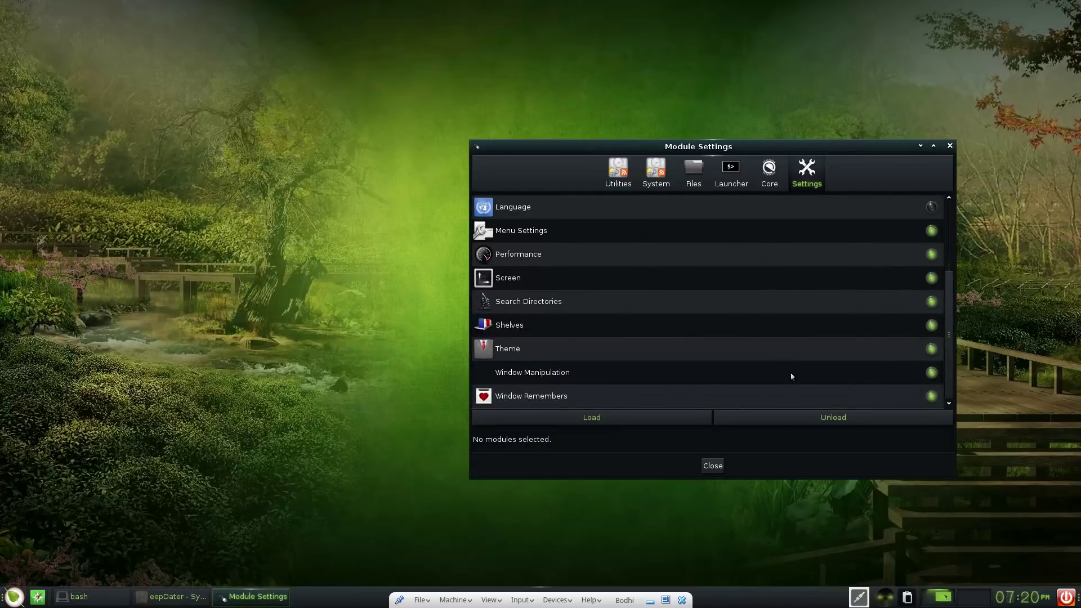
{"action": "scroll", "coordinate": [791, 376], "scroll_direction": "up", "scroll_amount": 5}
{"action": "left_click", "coordinate": [693, 174]}
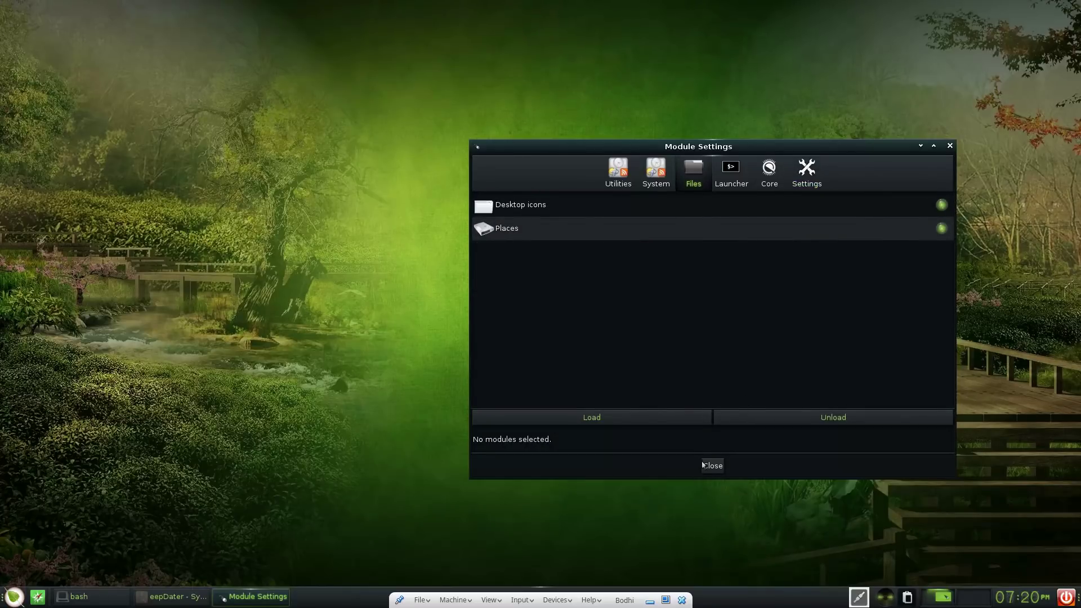
{"action": "left_click", "coordinate": [640, 206]}
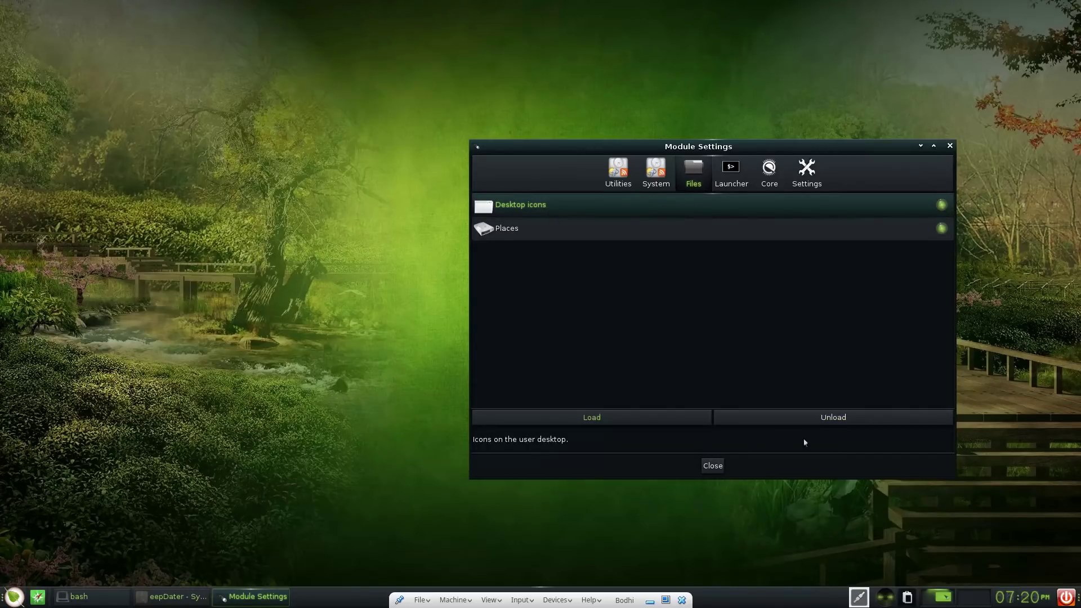
{"action": "left_click", "coordinate": [713, 466]}
Bring up the main menu on the desktop and look through its About Operating System and Settings submenus, then dismiss it.
{"action": "left_click", "coordinate": [392, 274]}
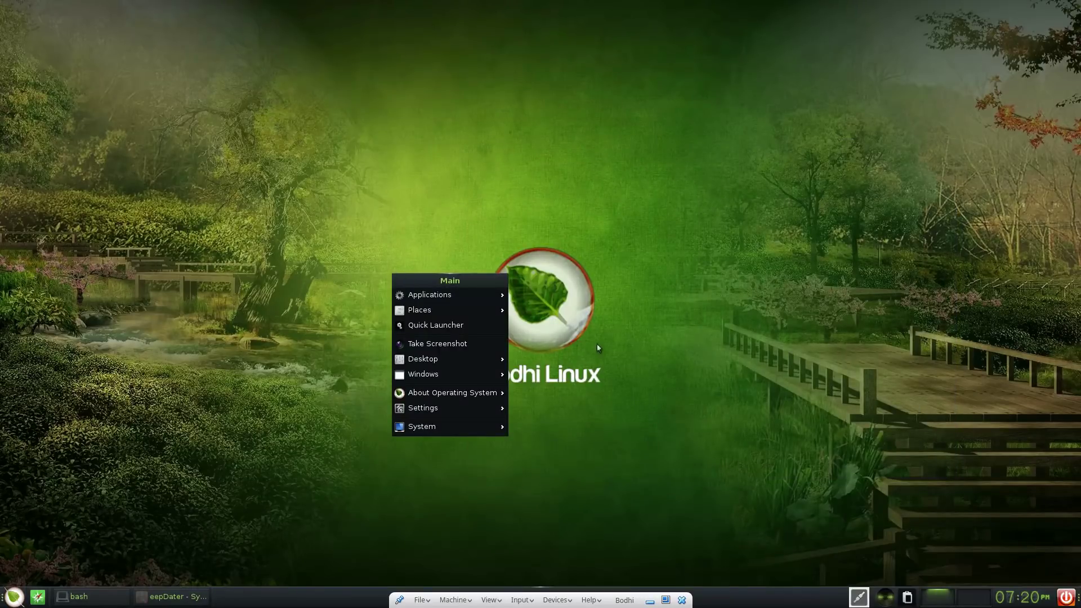
{"action": "mouse_move", "coordinate": [457, 382]}
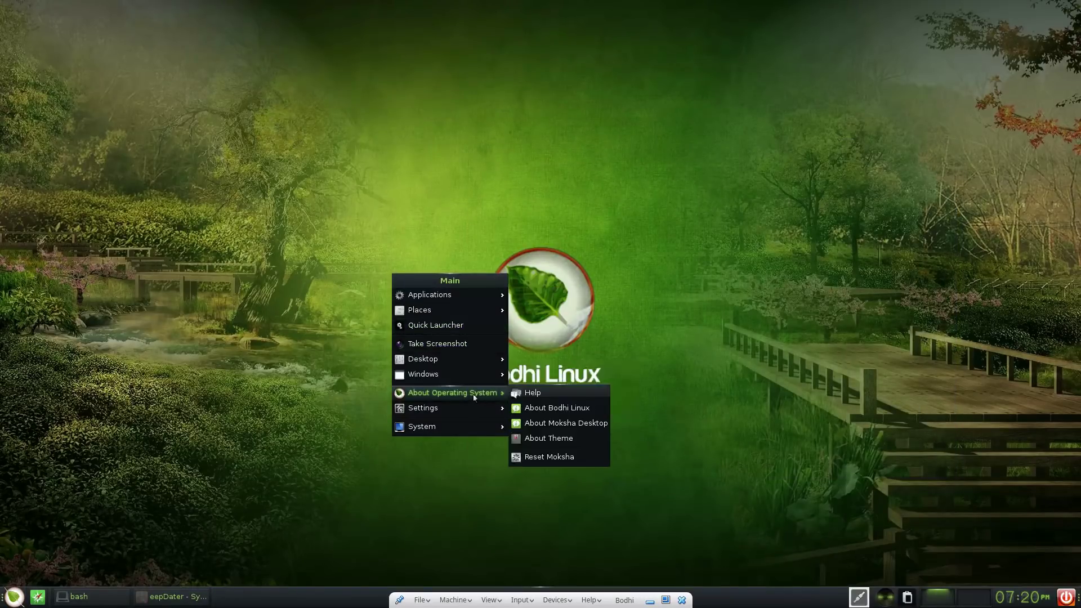
{"action": "mouse_move", "coordinate": [473, 429]}
{"action": "mouse_move", "coordinate": [489, 408]}
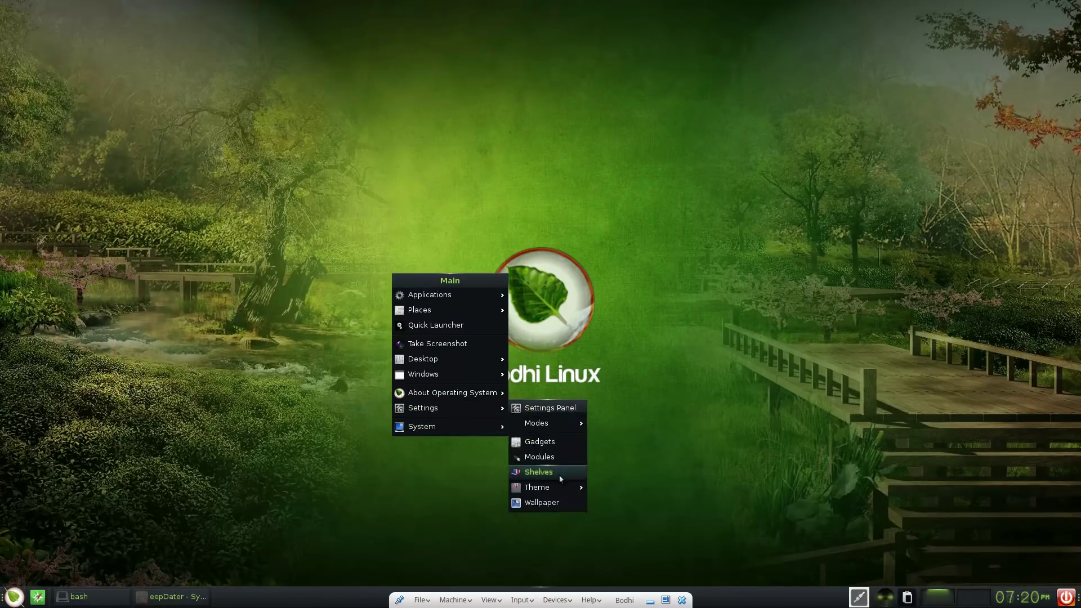
{"action": "mouse_move", "coordinate": [561, 489]}
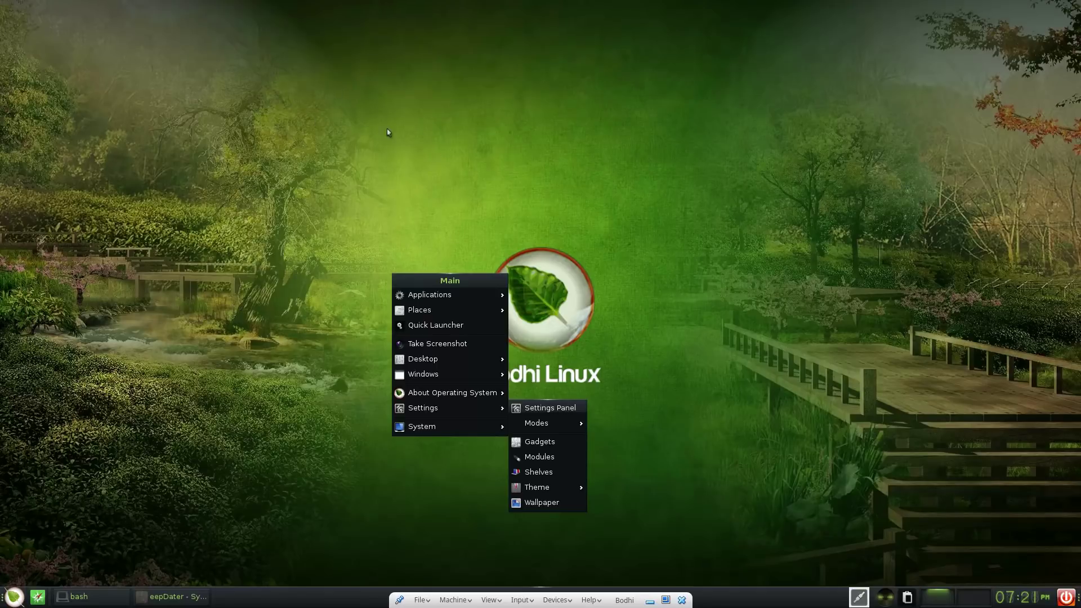
{"action": "left_click", "coordinate": [321, 279]}
Restore the eepDater System Updater and bash terminal windows to check the progress of the package installation.
{"action": "left_click", "coordinate": [185, 598]}
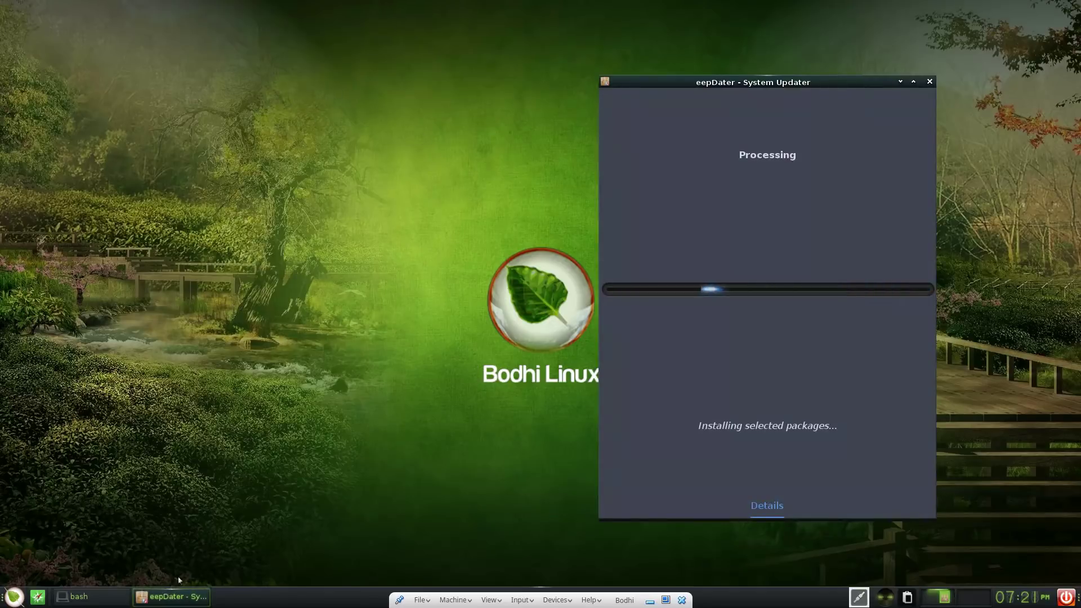
{"action": "left_click", "coordinate": [112, 602]}
{"action": "left_click", "coordinate": [112, 602]}
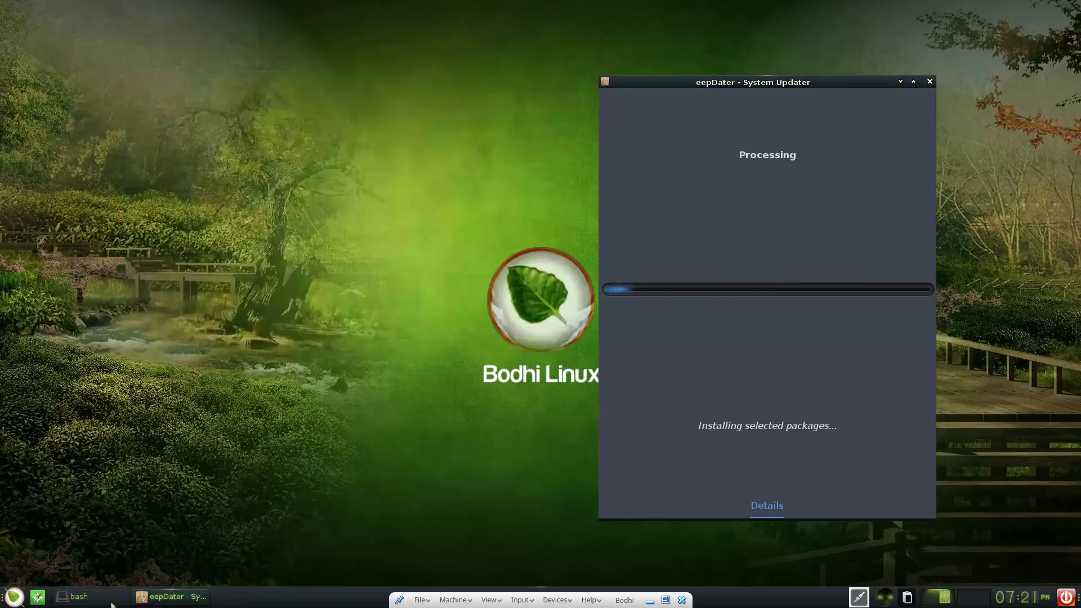
{"action": "left_click", "coordinate": [162, 601]}
{"action": "left_click", "coordinate": [163, 600]}
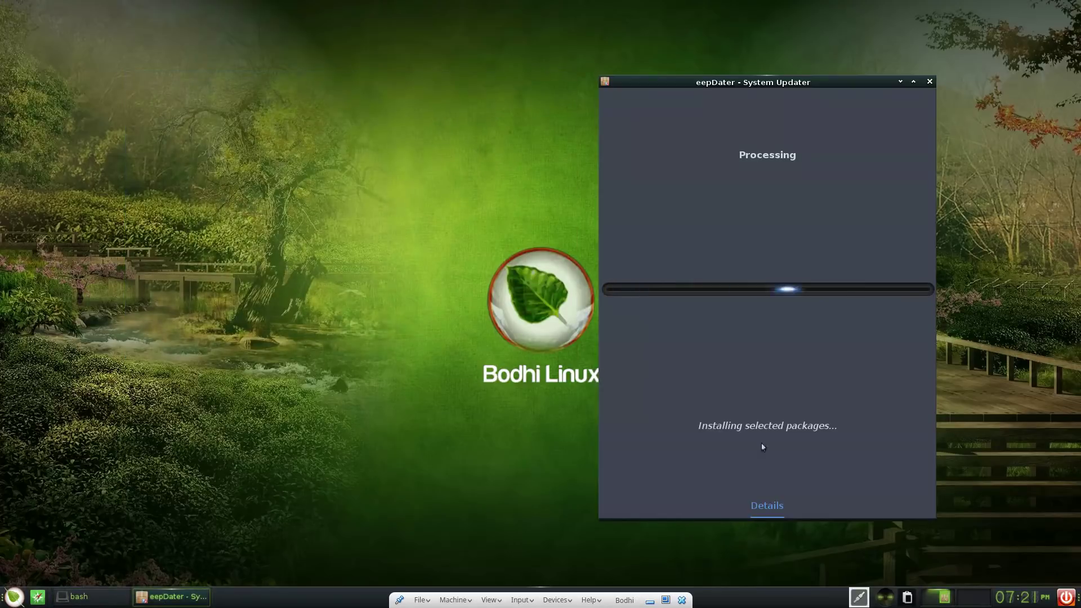
{"action": "left_click", "coordinate": [96, 598]}
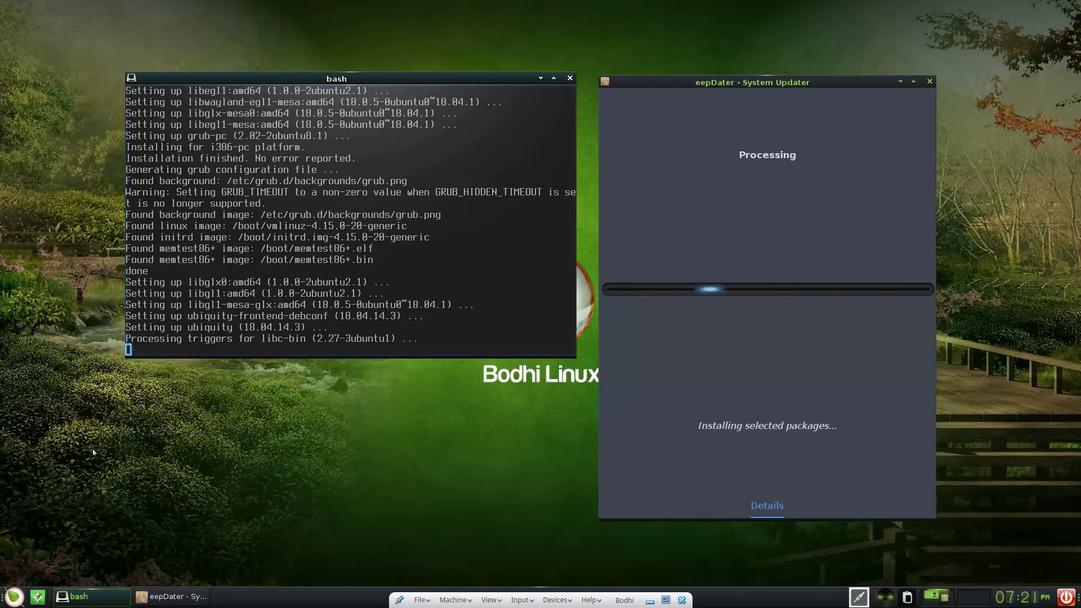
Log out of the desktop session and log back in with the account password.
{"action": "left_click", "coordinate": [13, 595]}
{"action": "mouse_move", "coordinate": [56, 577]}
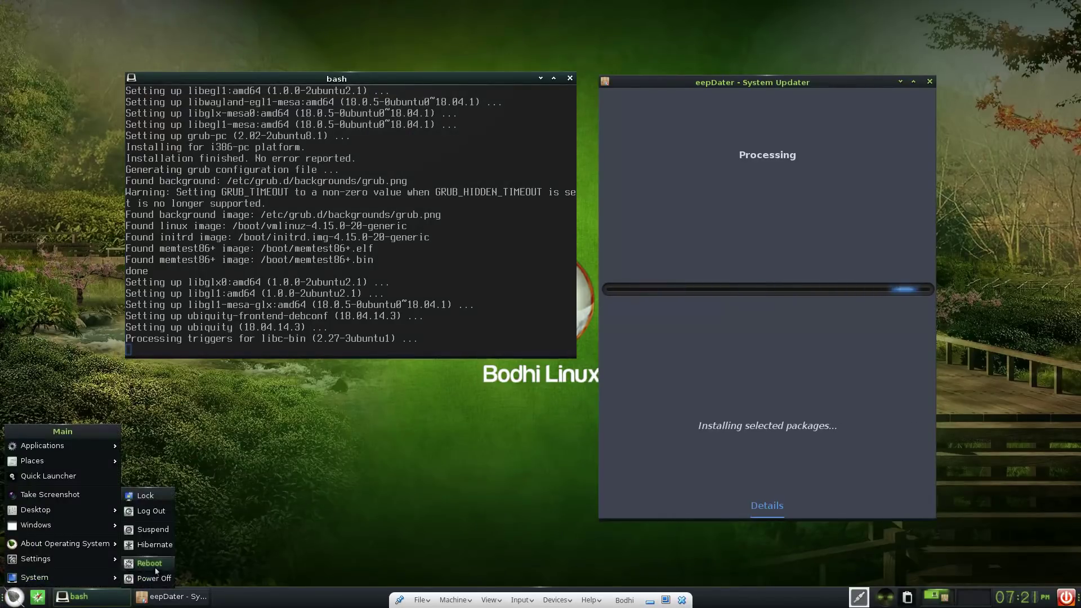
{"action": "left_click", "coordinate": [151, 511]}
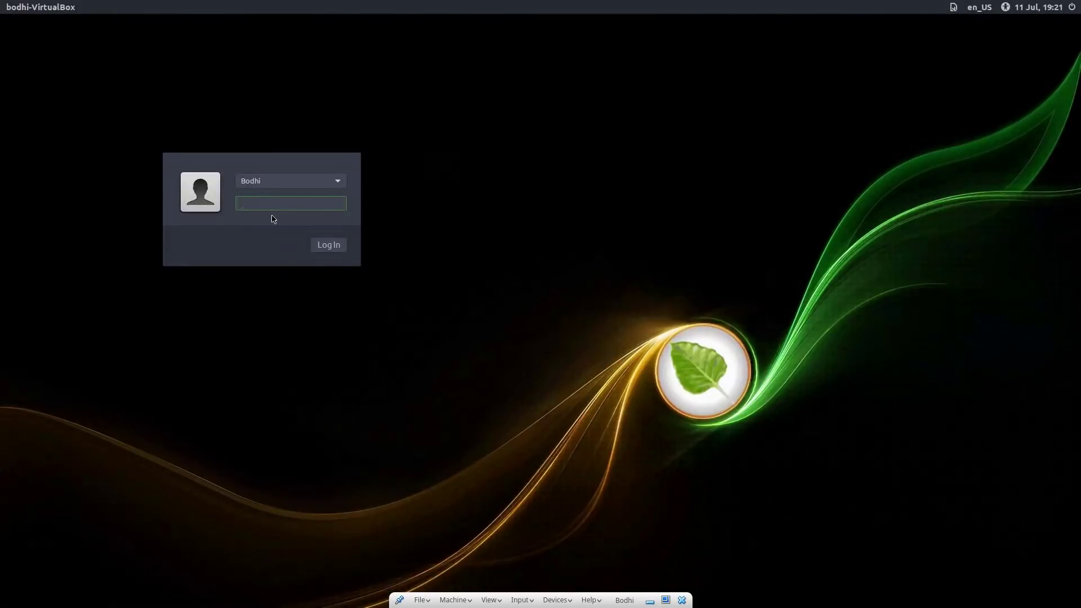
{"action": "key", "text": "Return"}
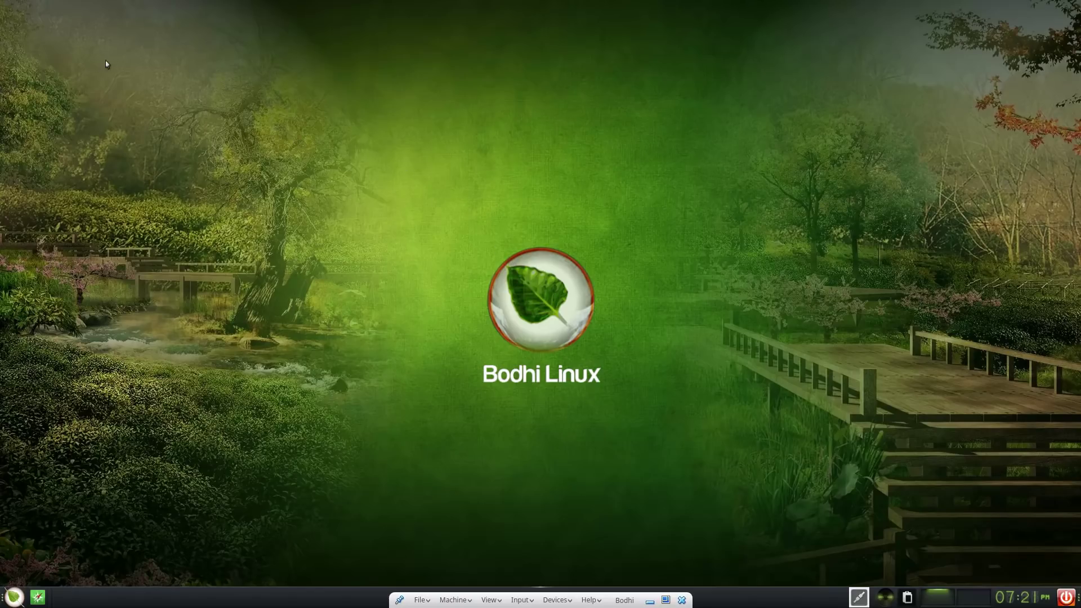
Check the main menu's Desktop and Settings submenus, and view the Shelf Settings before closing them.
{"action": "left_click", "coordinate": [789, 314]}
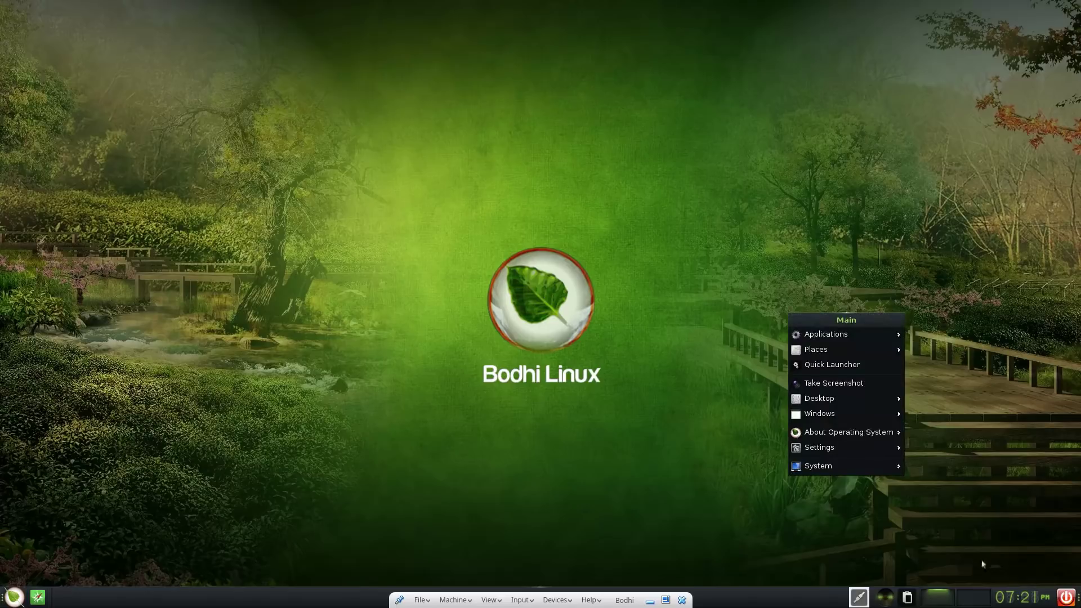
{"action": "left_click", "coordinate": [972, 601]}
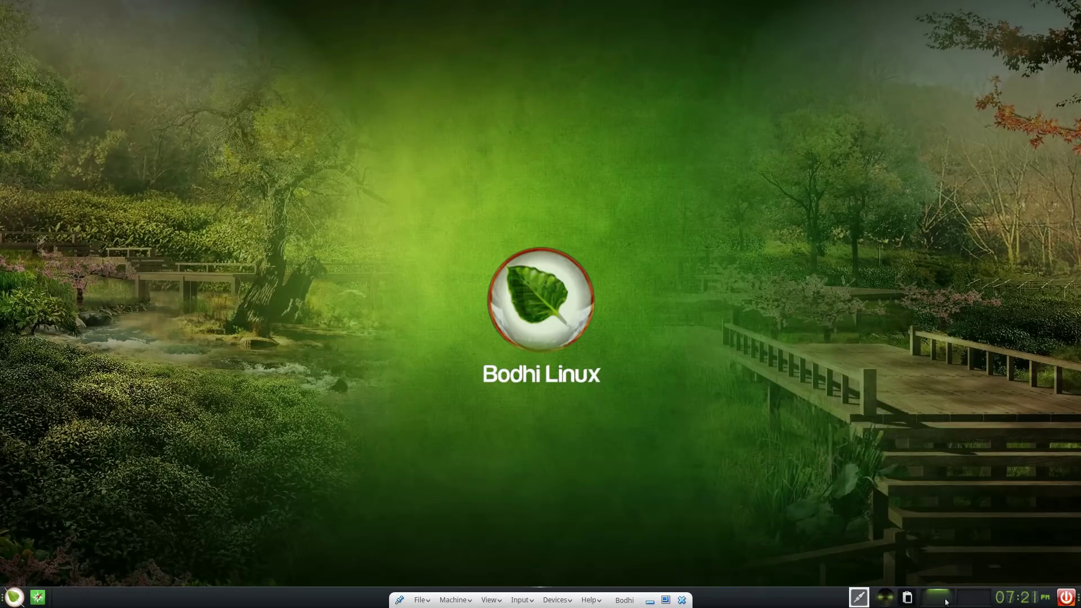
{"action": "left_click", "coordinate": [530, 325]}
{"action": "mouse_move", "coordinate": [584, 408]}
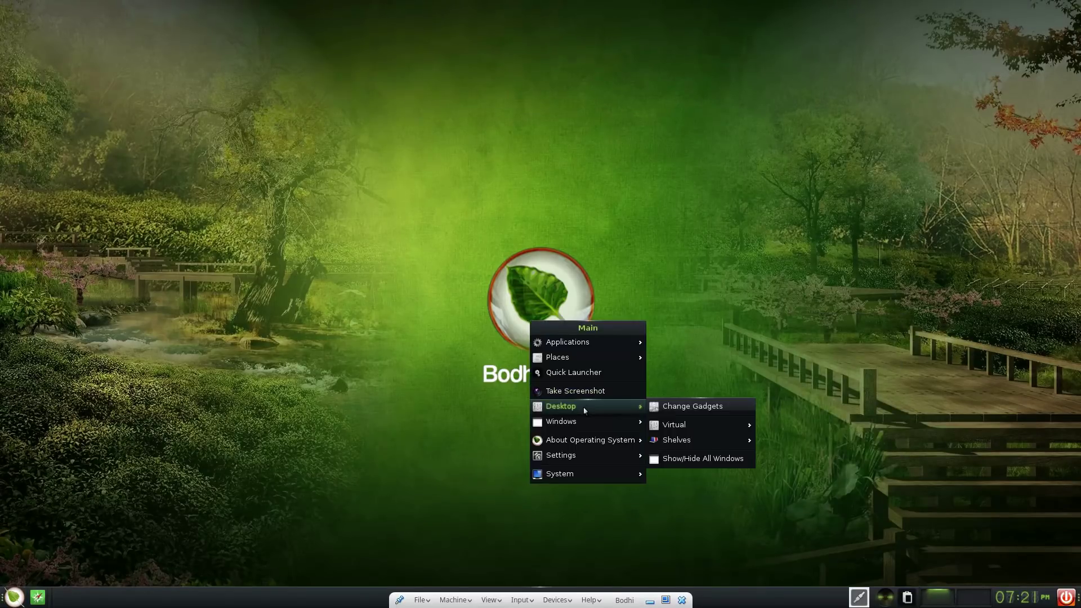
{"action": "mouse_move", "coordinate": [601, 466]}
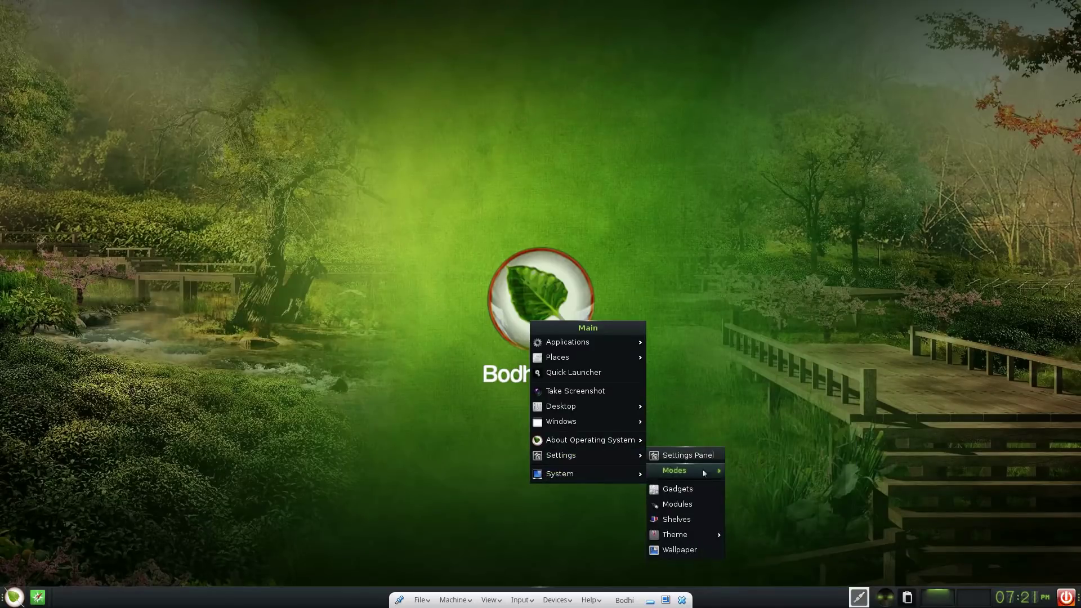
{"action": "left_click", "coordinate": [683, 520]}
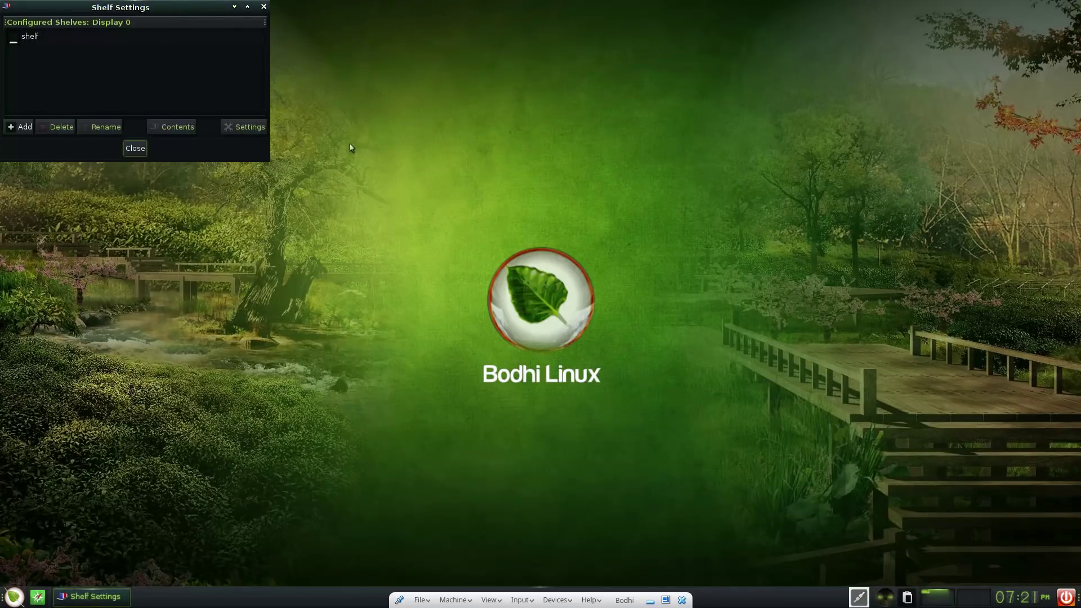
{"action": "left_click", "coordinate": [263, 7]}
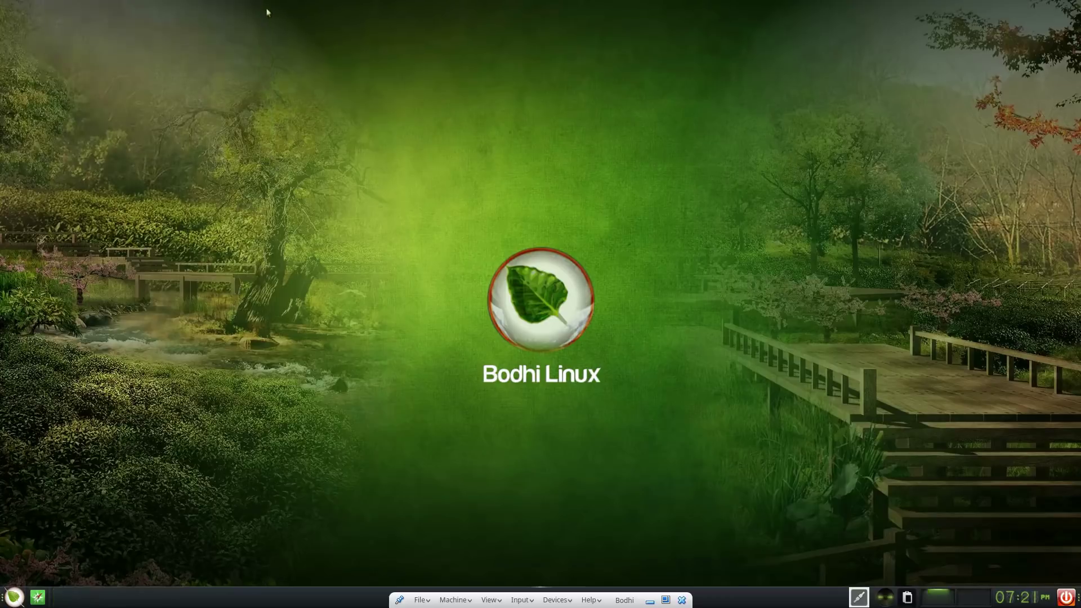
Reopen the Modules settings and unload and reload the Desktop icons module in the Files category.
{"action": "left_click", "coordinate": [723, 537]}
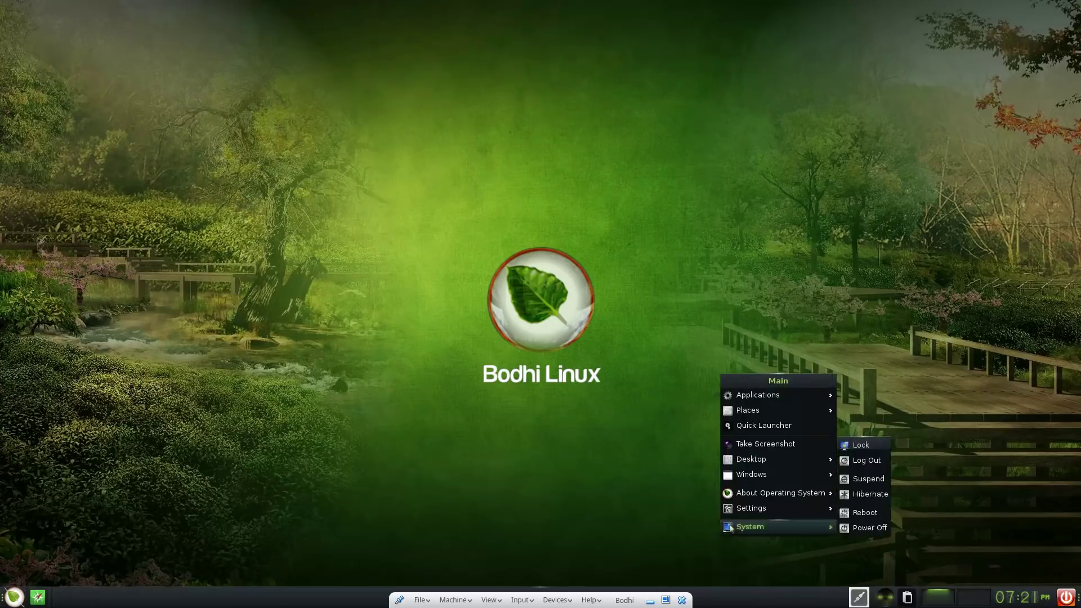
{"action": "mouse_move", "coordinate": [887, 494]}
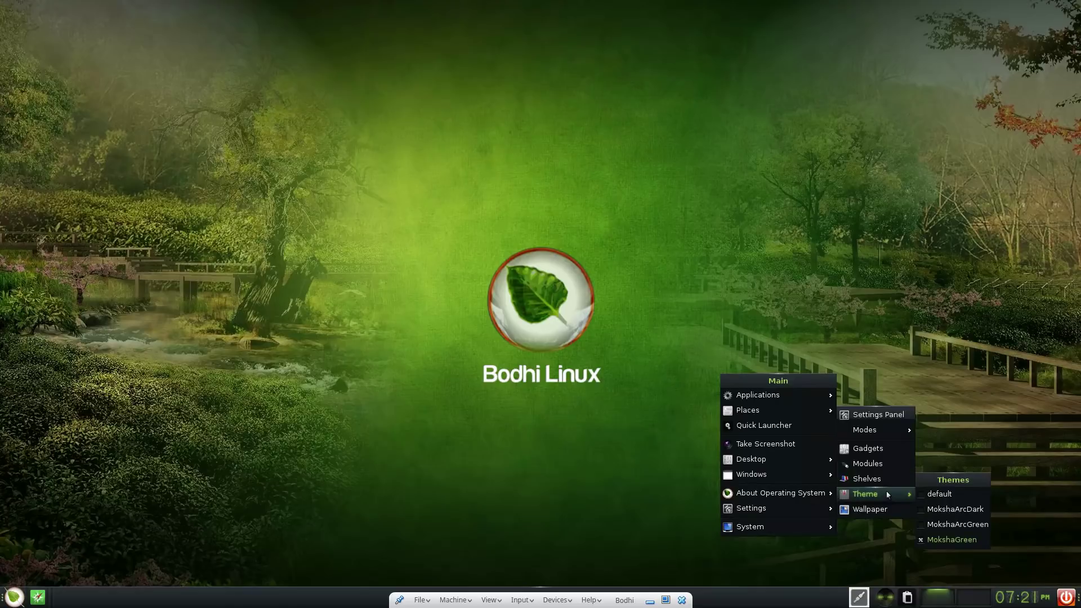
{"action": "left_click", "coordinate": [872, 464]}
{"action": "left_click", "coordinate": [656, 173]}
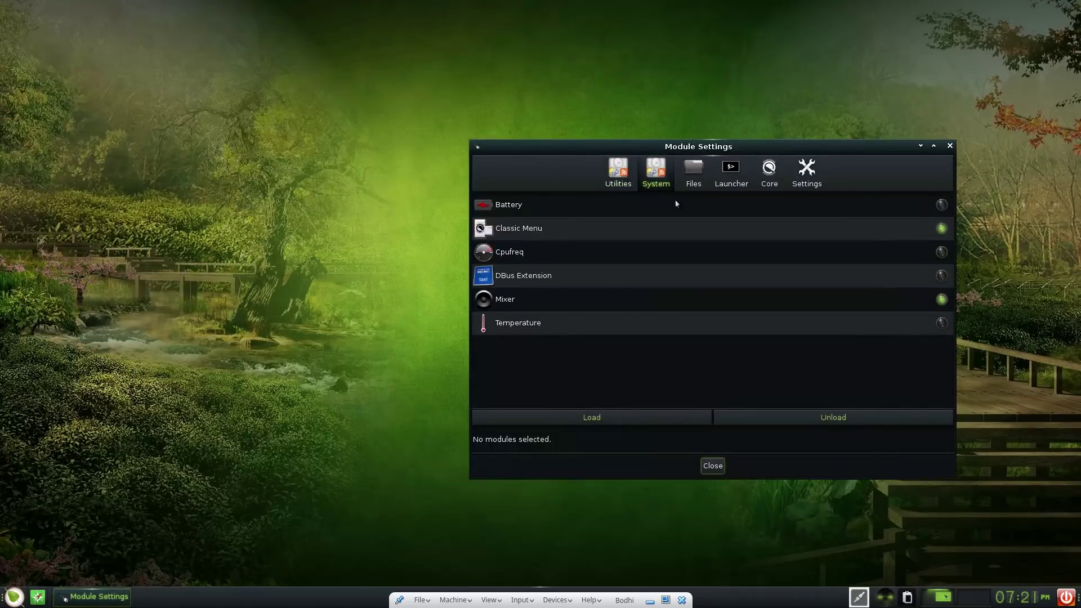
{"action": "left_click", "coordinate": [693, 179]}
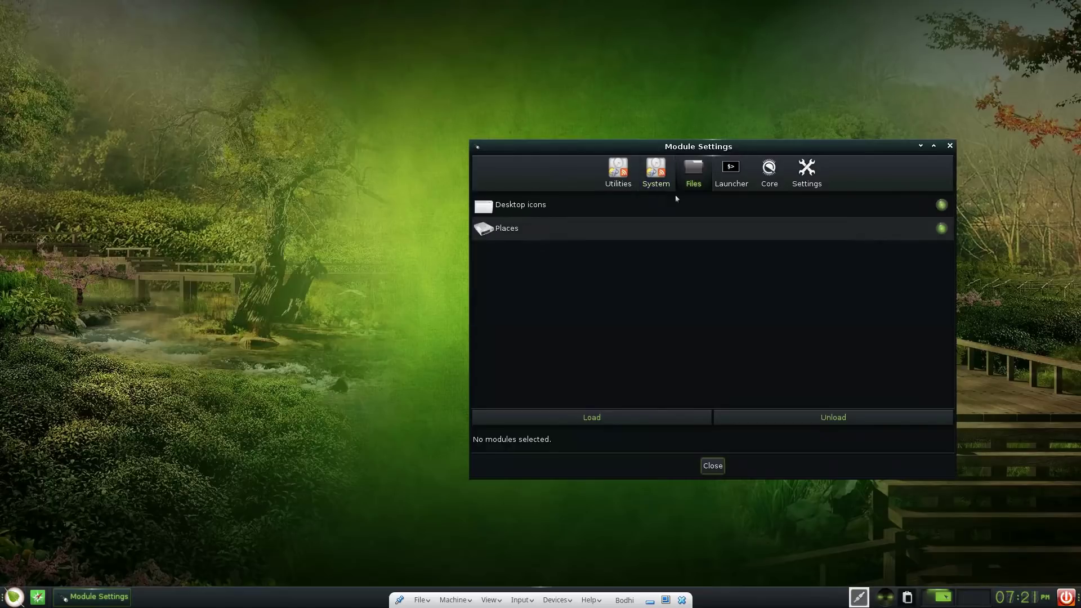
{"action": "left_click", "coordinate": [936, 213]}
{"action": "left_click", "coordinate": [806, 421]}
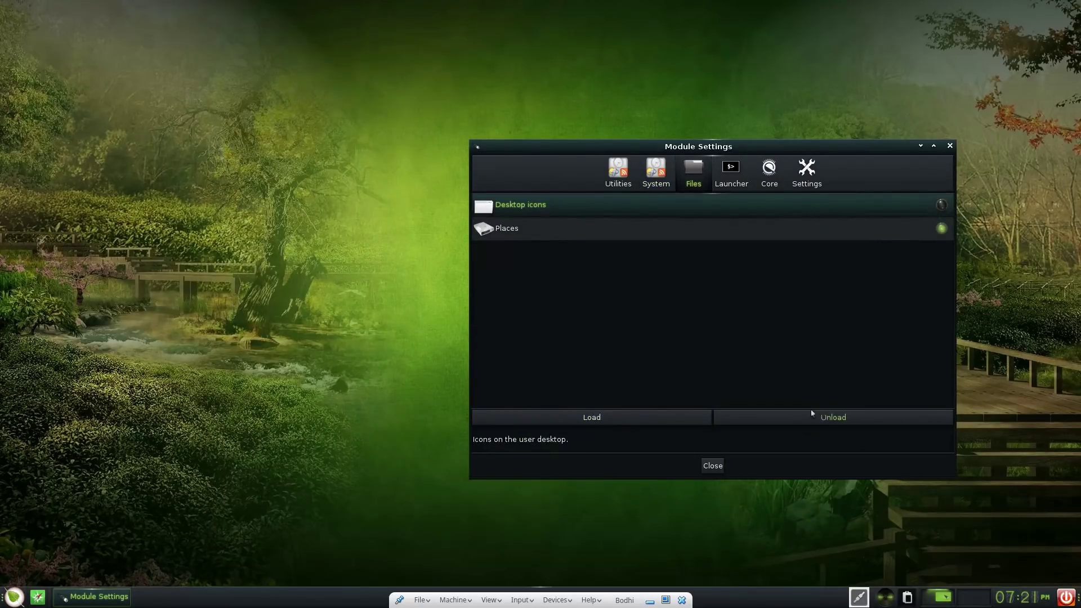
{"action": "left_click", "coordinate": [661, 414]}
Check the main menu's Settings submenu with the Desktop icons module loaded, and close the Modules settings.
{"action": "left_click", "coordinate": [162, 310]}
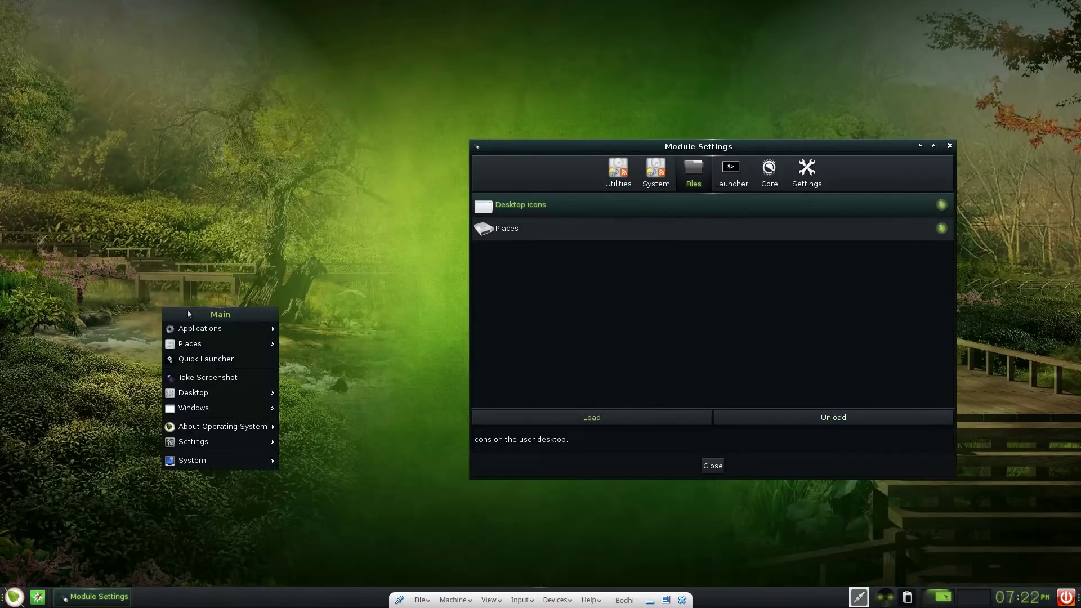
{"action": "mouse_move", "coordinate": [236, 449]}
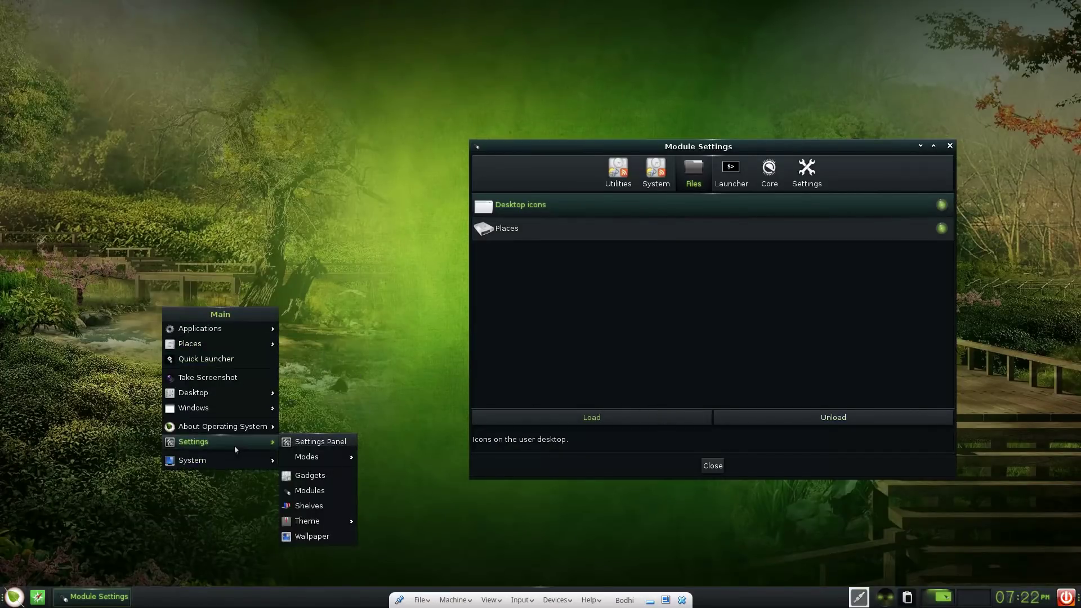
{"action": "mouse_move", "coordinate": [299, 457]}
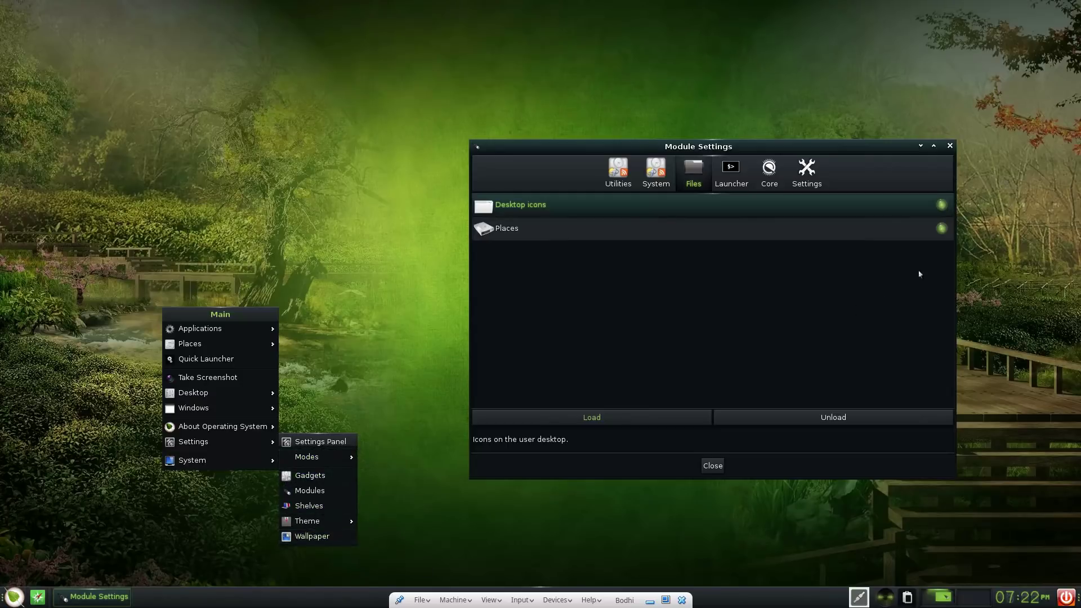
{"action": "left_click", "coordinate": [743, 215]}
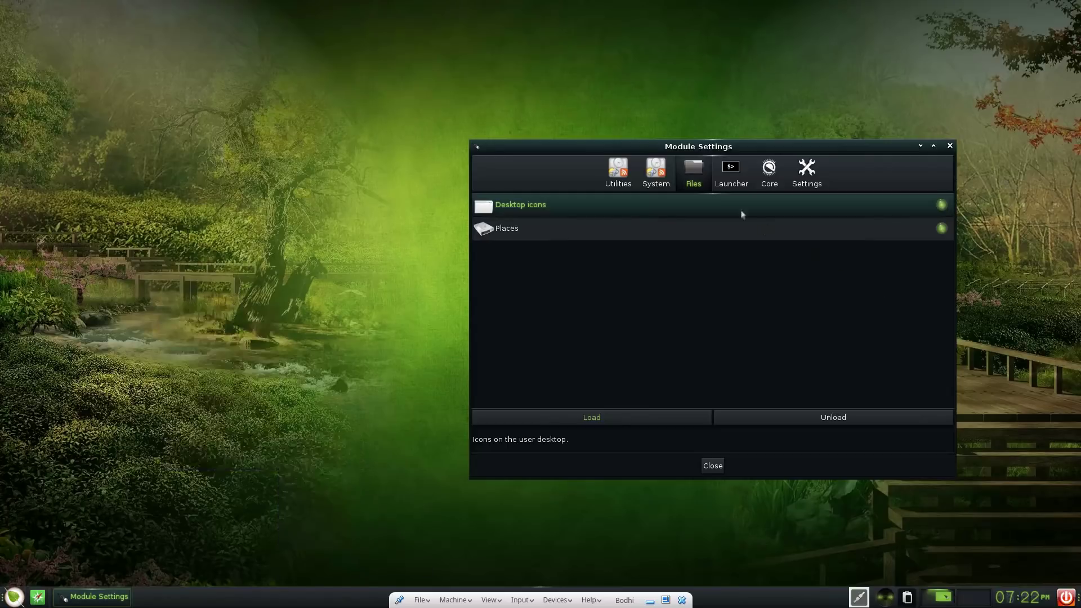
{"action": "left_click", "coordinate": [949, 147]}
Look through the main menu's Windows, Places and Desktop submenus, including the Shelves entries.
{"action": "left_click", "coordinate": [13, 597]}
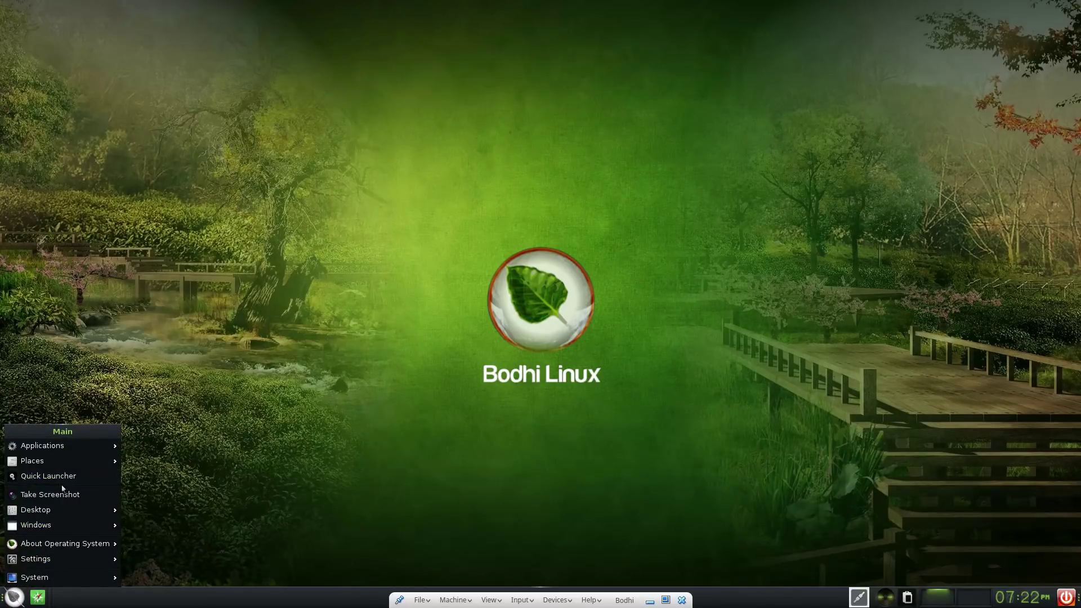
{"action": "mouse_move", "coordinate": [77, 561]}
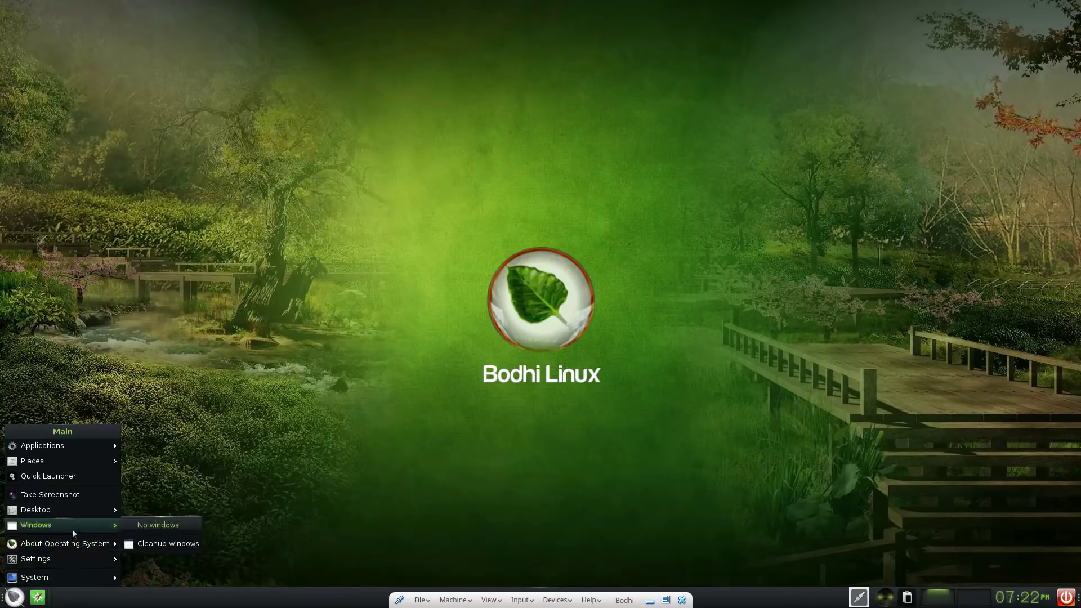
{"action": "mouse_move", "coordinate": [88, 446]}
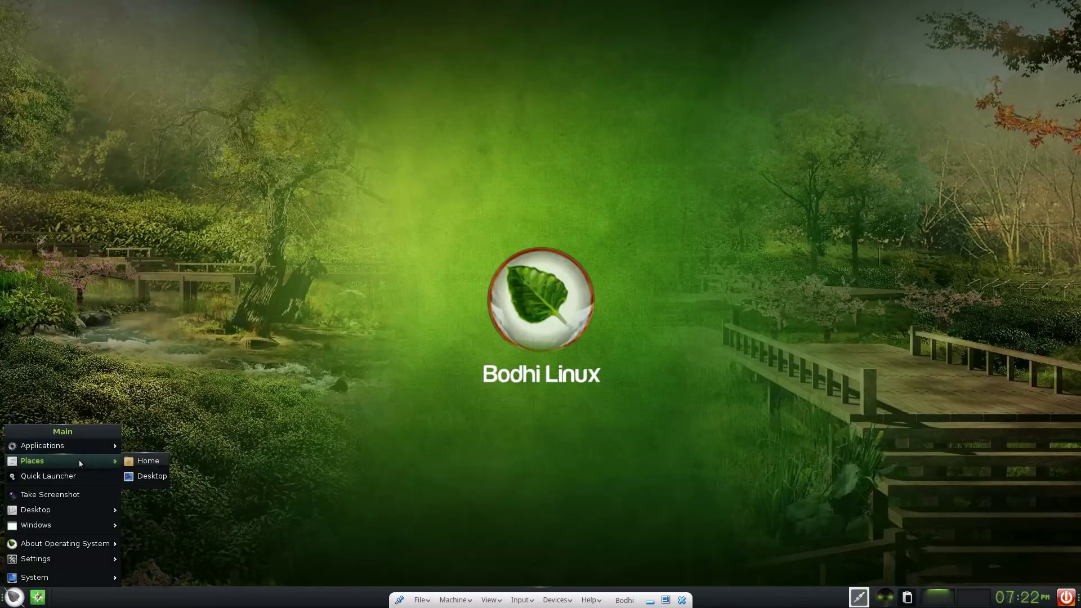
{"action": "mouse_move", "coordinate": [63, 505]}
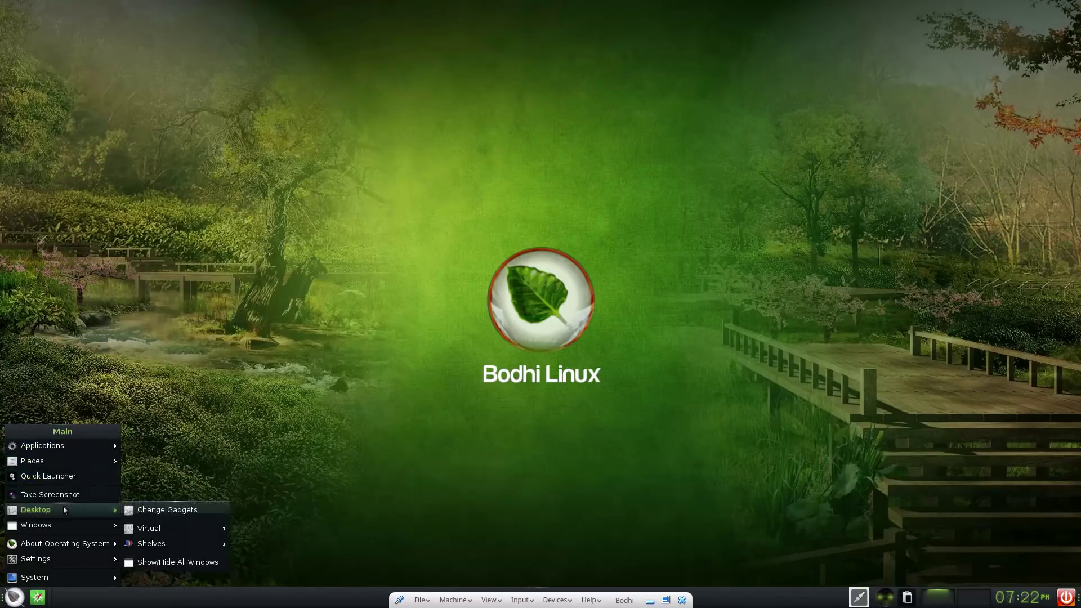
{"action": "mouse_move", "coordinate": [148, 532]}
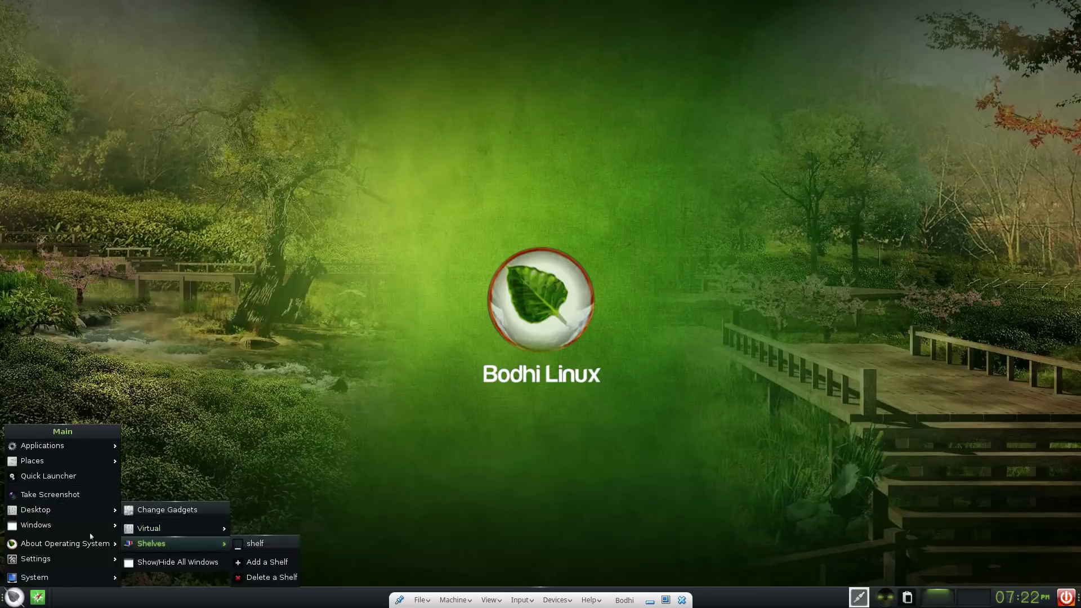
Examine the application categories in the main menu, from Accessories through Graphics, Sound & Video and System Tools.
{"action": "mouse_move", "coordinate": [49, 525]}
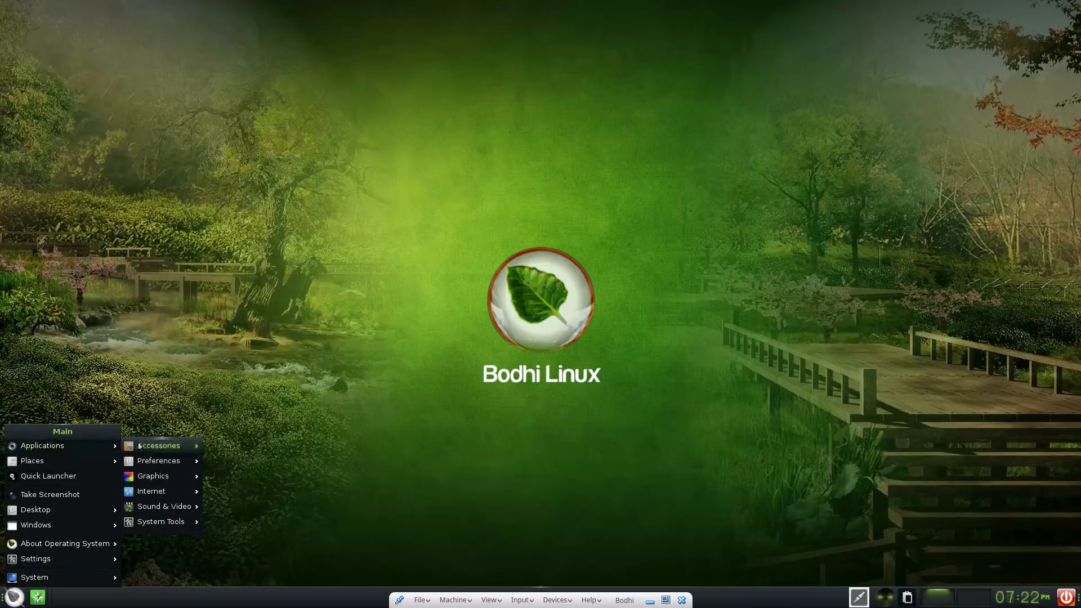
{"action": "mouse_move", "coordinate": [157, 465]}
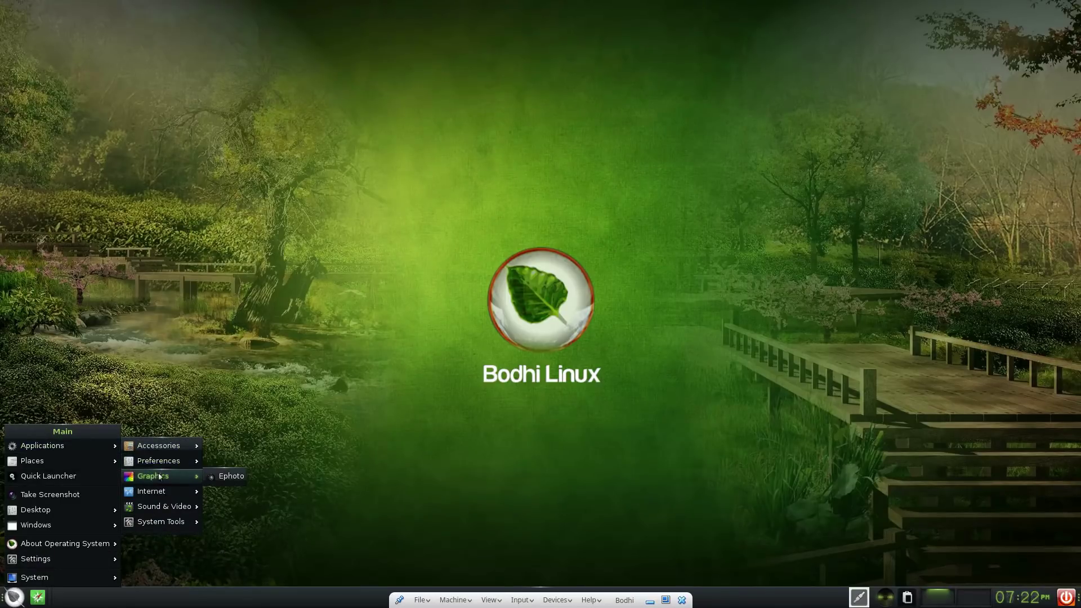
{"action": "mouse_move", "coordinate": [170, 498]}
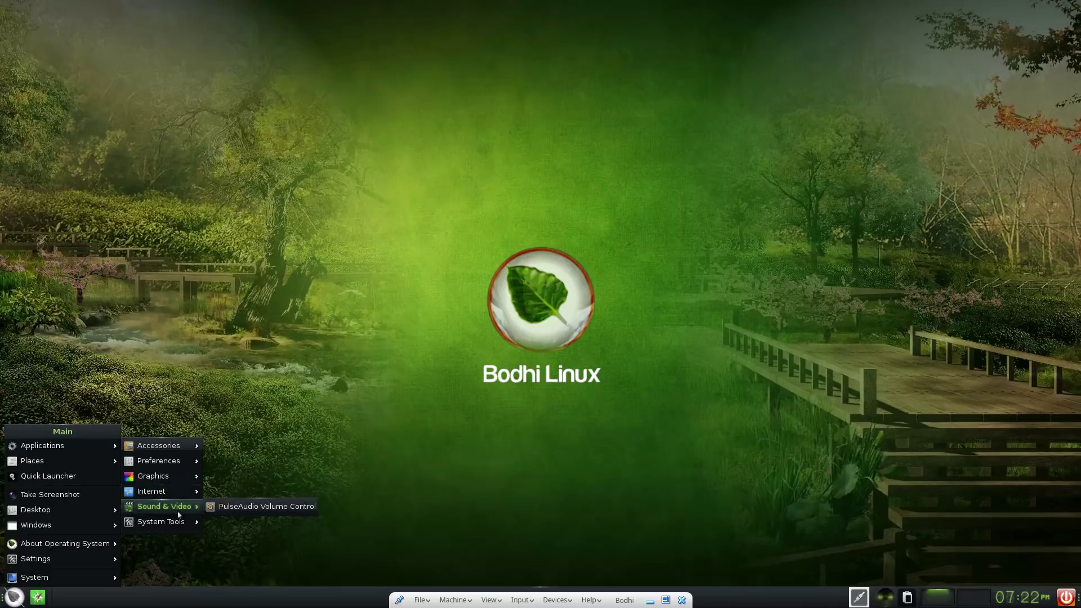
{"action": "mouse_move", "coordinate": [179, 521]}
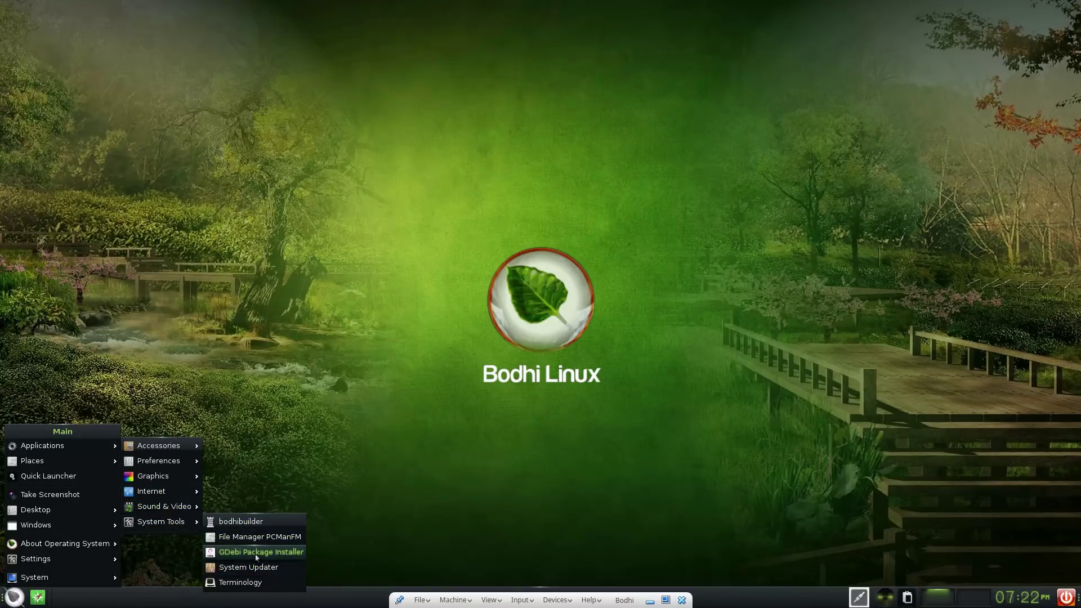
{"action": "left_click", "coordinate": [301, 442]}
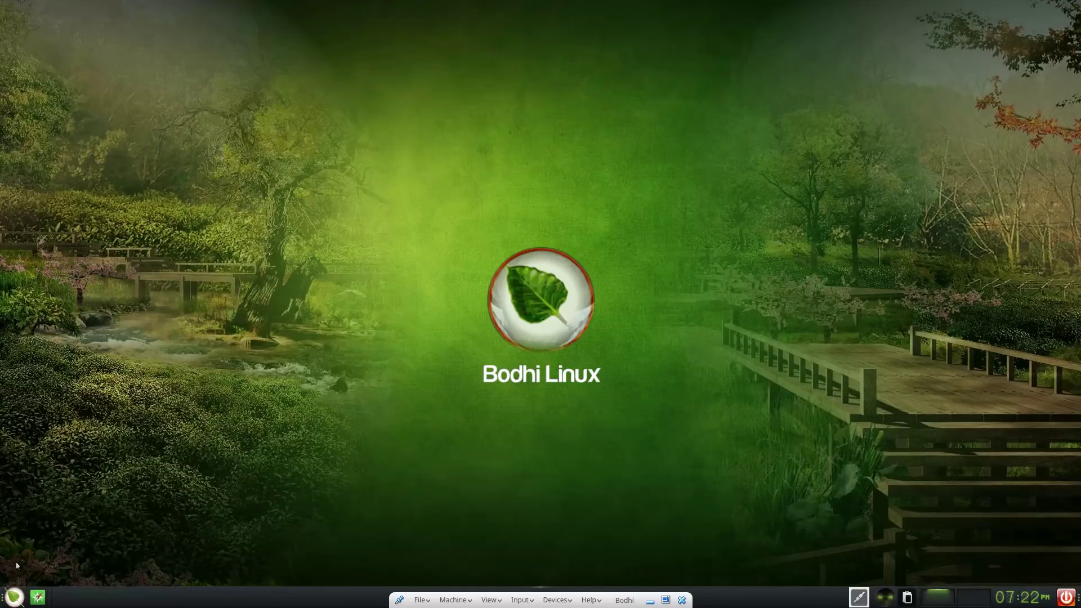
{"action": "left_click", "coordinate": [16, 601]}
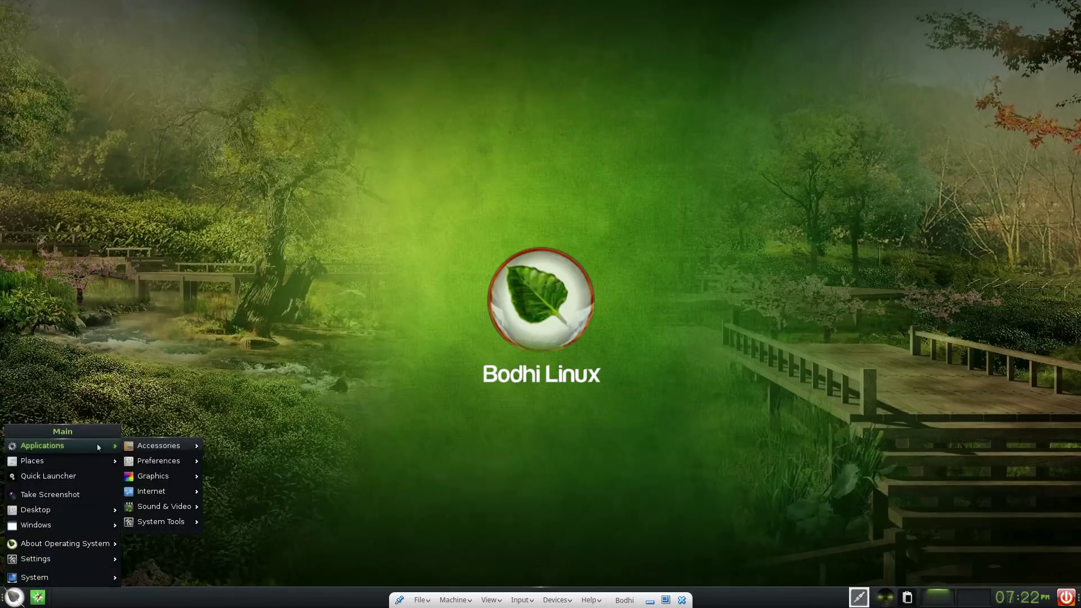
{"action": "mouse_move", "coordinate": [175, 522]}
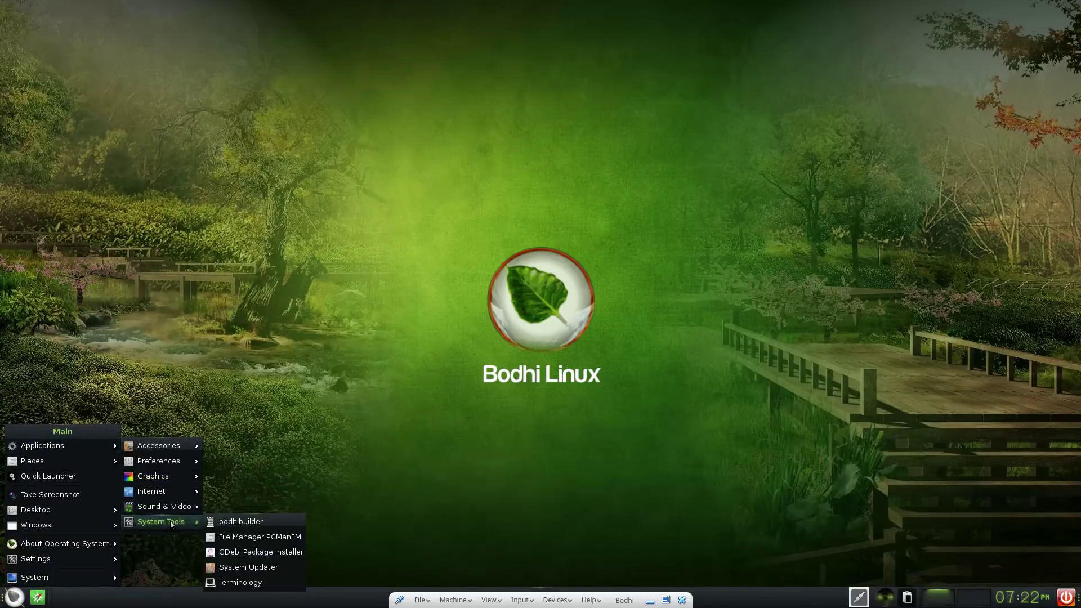
{"action": "left_click", "coordinate": [449, 423]}
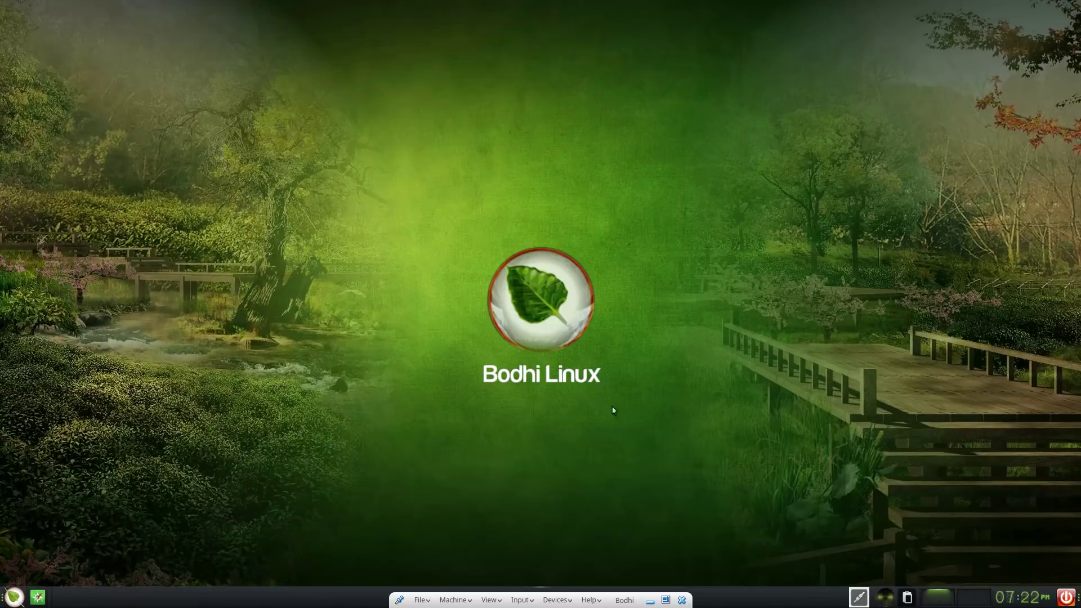
Launch the Terminology terminal from the System Tools category and place its window near the middle of the desktop.
{"action": "left_click", "coordinate": [14, 597]}
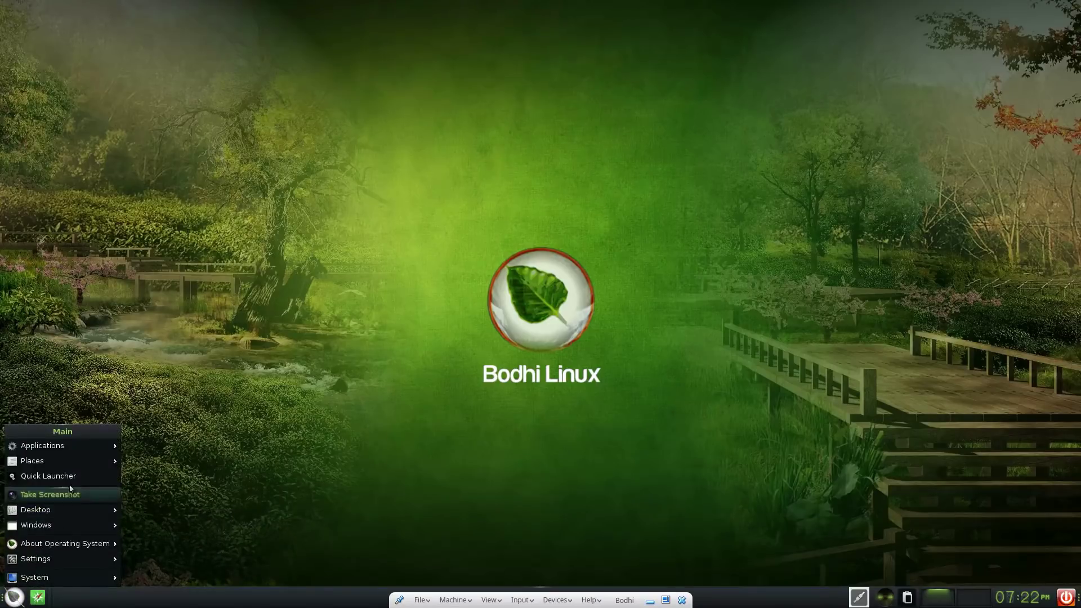
{"action": "mouse_move", "coordinate": [59, 445]}
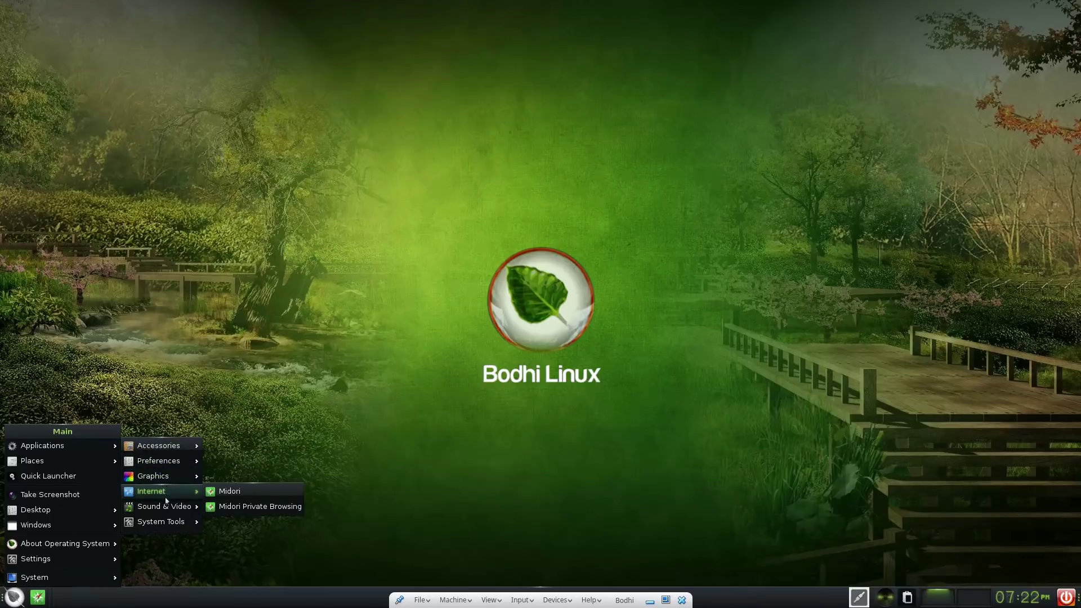
{"action": "mouse_move", "coordinate": [169, 526]}
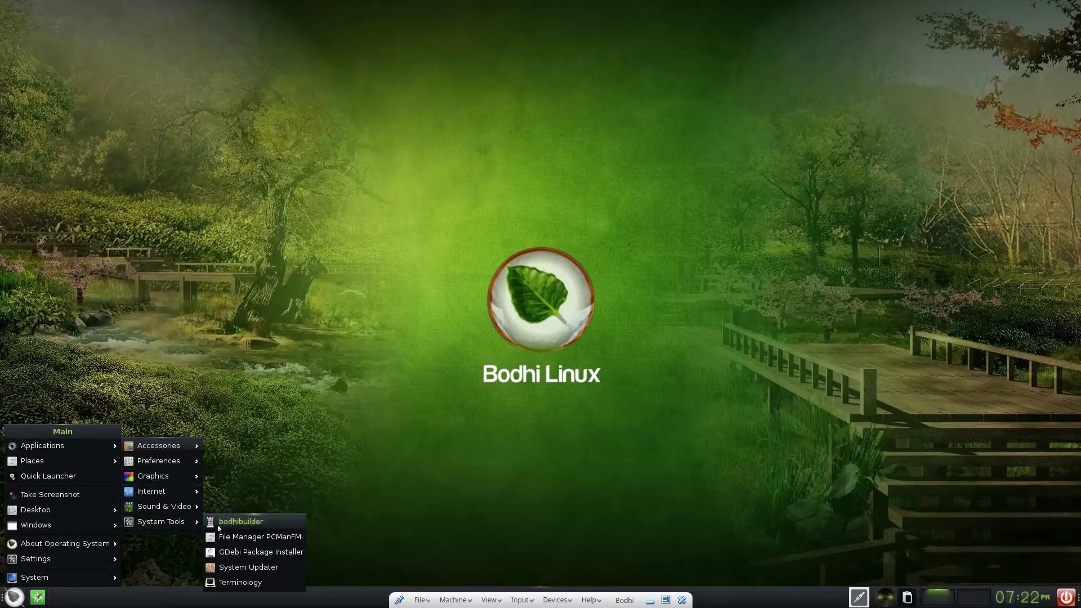
{"action": "left_click", "coordinate": [248, 583]}
{"action": "left_click_drag", "start_coordinate": [266, 11], "coordinate": [709, 236]}
Install Synaptic with "sudo apt install synaptic", entering the account password and answering y to continue.
{"action": "type", "text": "sudo apt install "}
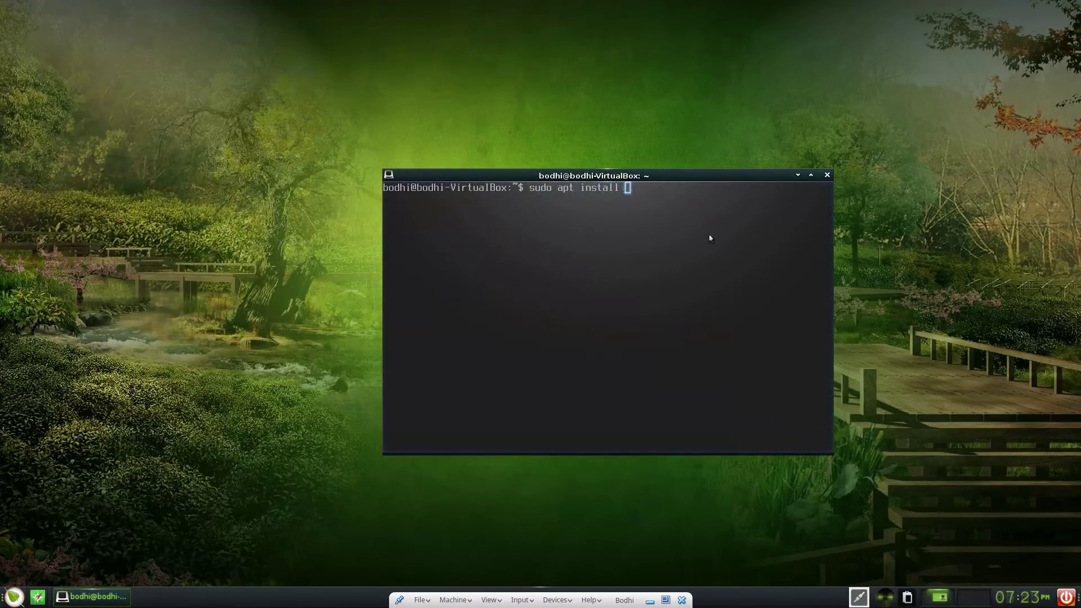
{"action": "type", "text": "syn"}
{"action": "key", "text": "Tab"}
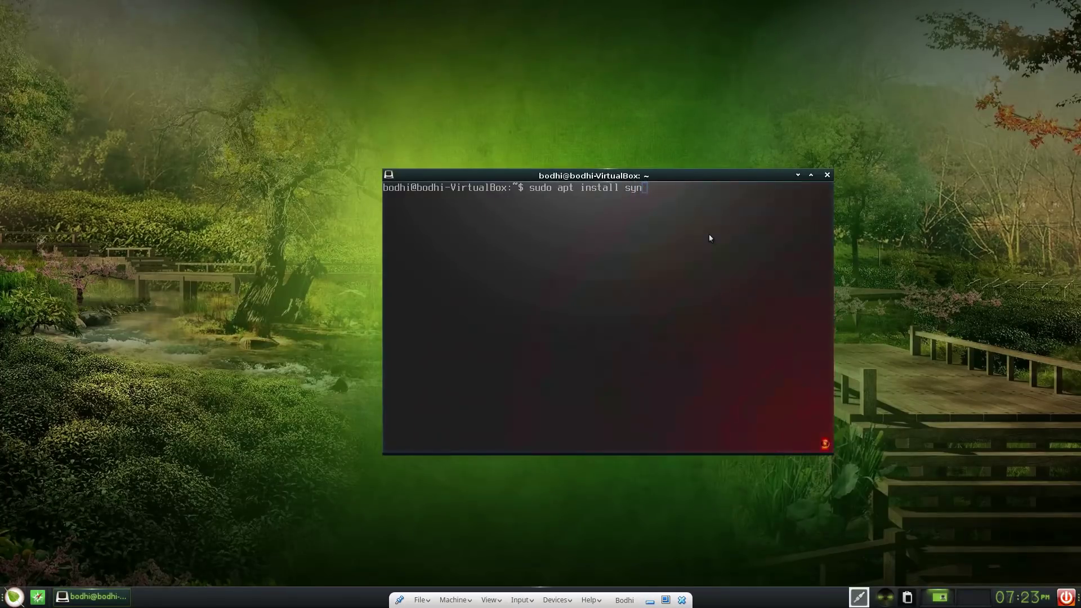
{"action": "type", "text": "aptic"}
{"action": "key", "text": "Return"}
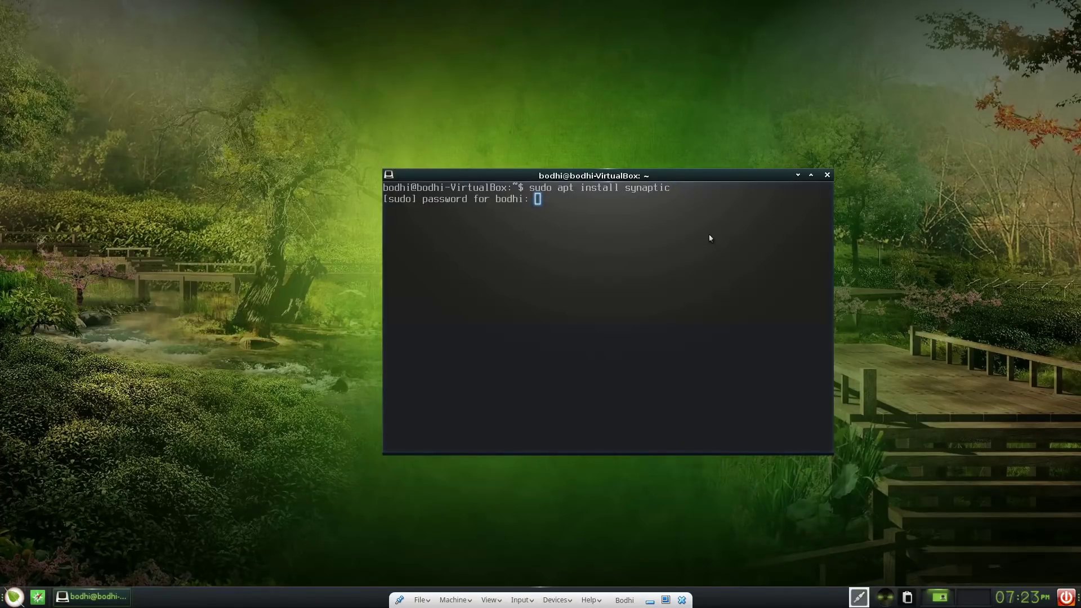
{"action": "key", "text": "Return"}
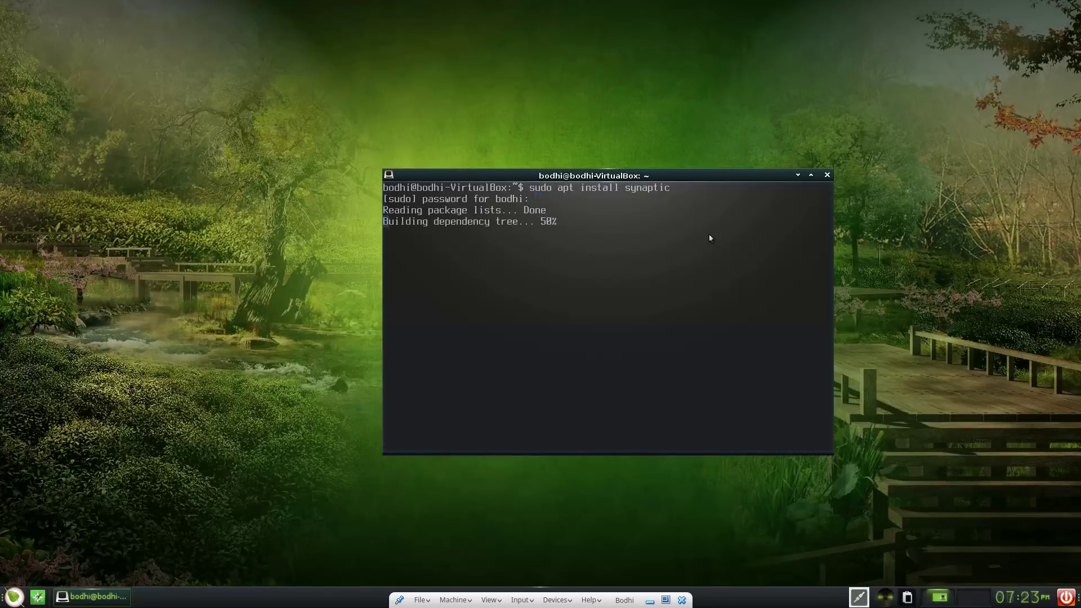
{"action": "type", "text": "y"}
{"action": "key", "text": "Return"}
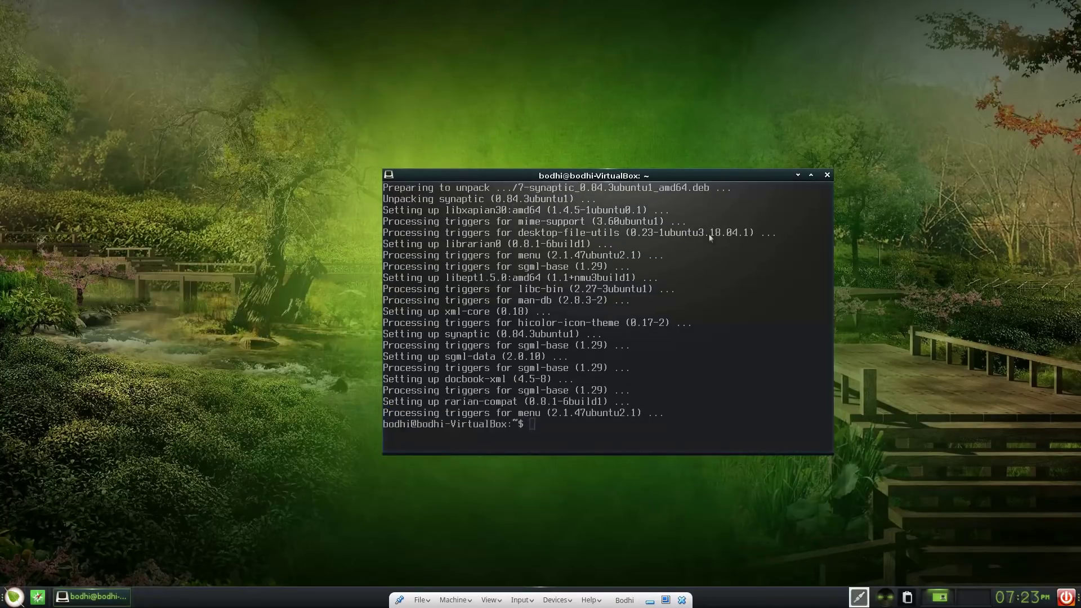
{"action": "type", "text": "syn"}
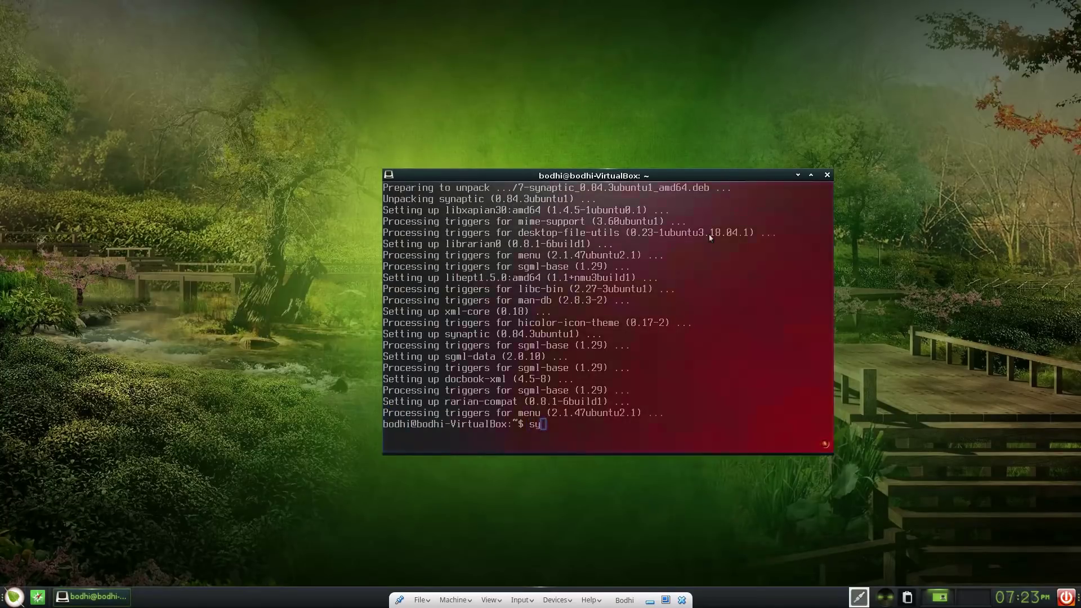
{"action": "key", "text": "BackSpace"}
{"action": "key", "text": "BackSpace"}
{"action": "key", "text": "BackSpace"}
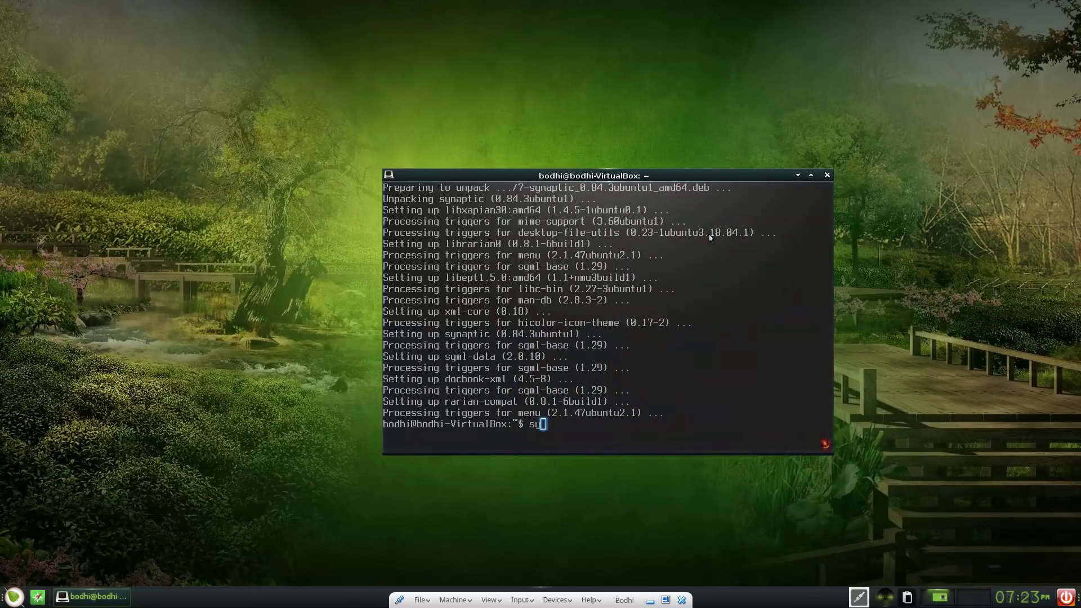
Launch Synaptic Package Manager from the Preferences application category and end the terminal session with exit.
{"action": "left_click", "coordinate": [16, 598]}
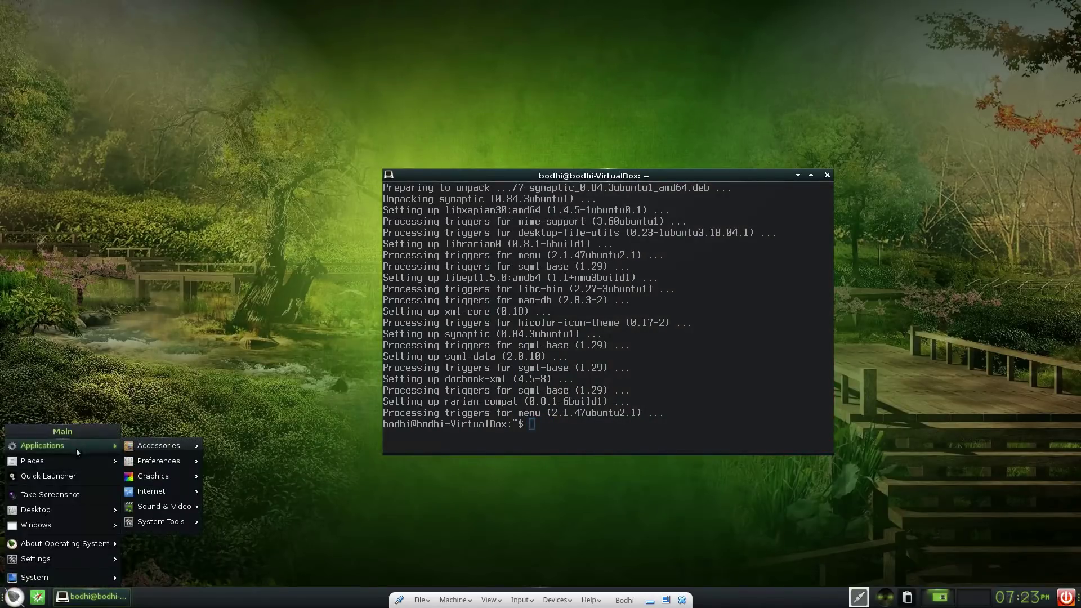
{"action": "mouse_move", "coordinate": [180, 461]}
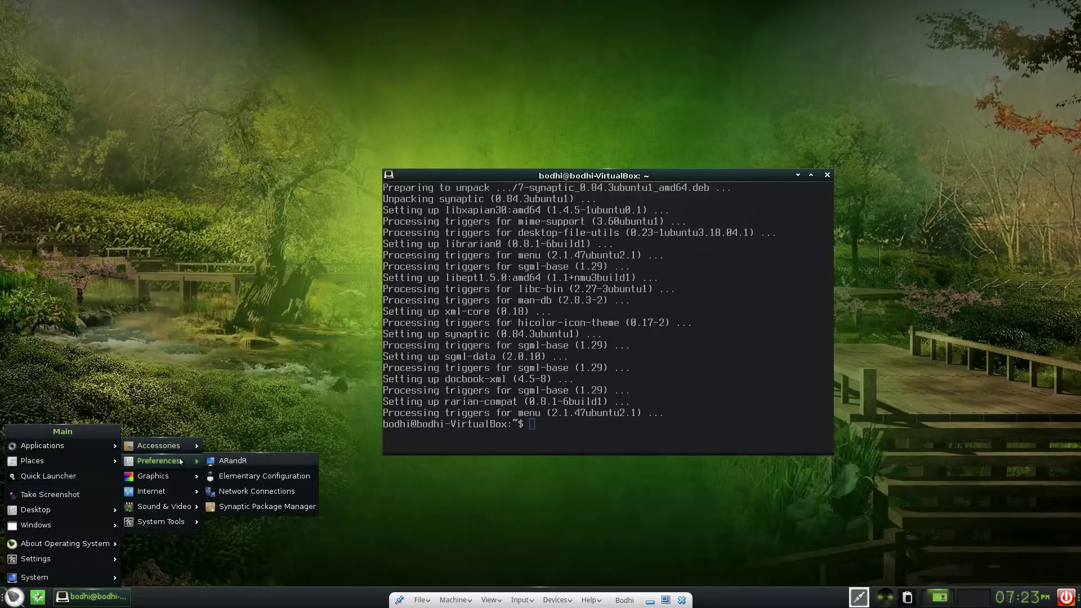
{"action": "left_click", "coordinate": [256, 507]}
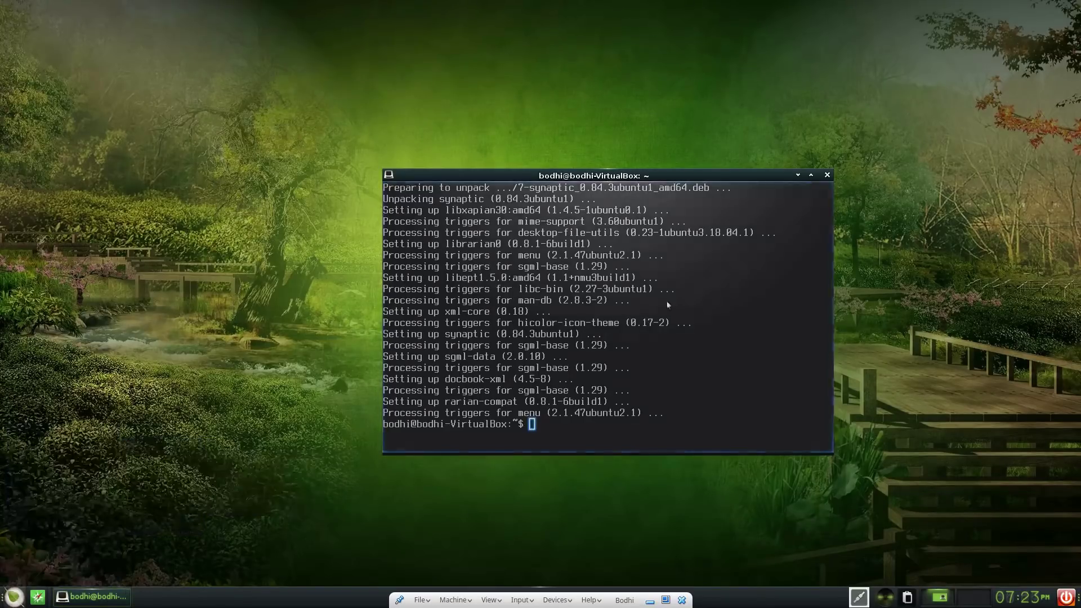
{"action": "left_click", "coordinate": [729, 306]}
{"action": "type", "text": "exit"}
{"action": "key", "text": "Return"}
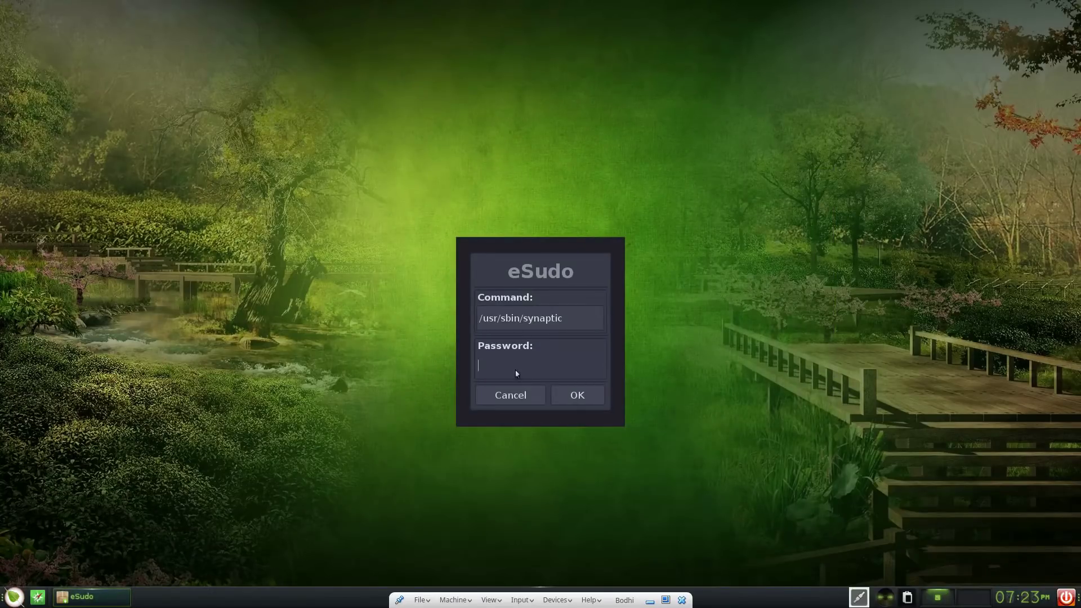
Authorize /usr/sbin/synaptic in eSudo with the account password, retrying the password after dismissing the first attempt.
{"action": "key", "text": "Return"}
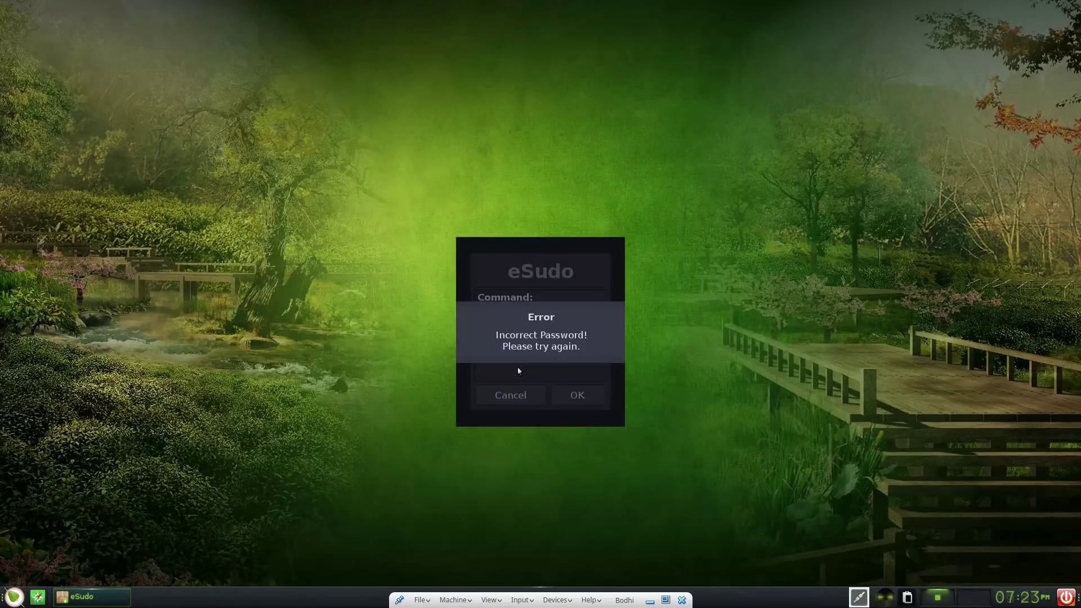
{"action": "left_click", "coordinate": [600, 357]}
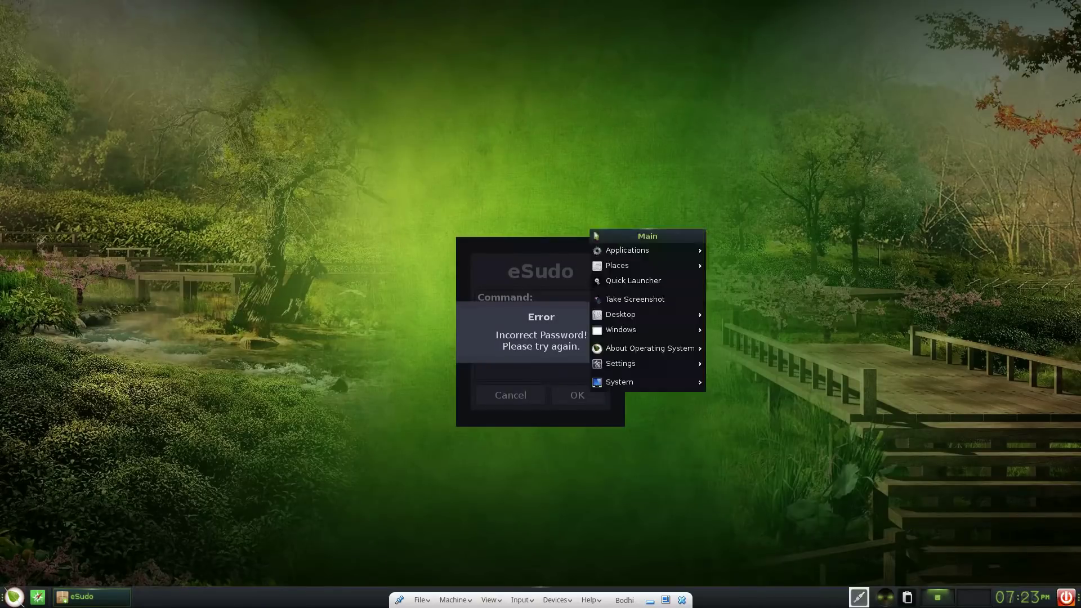
{"action": "left_click", "coordinate": [505, 362]}
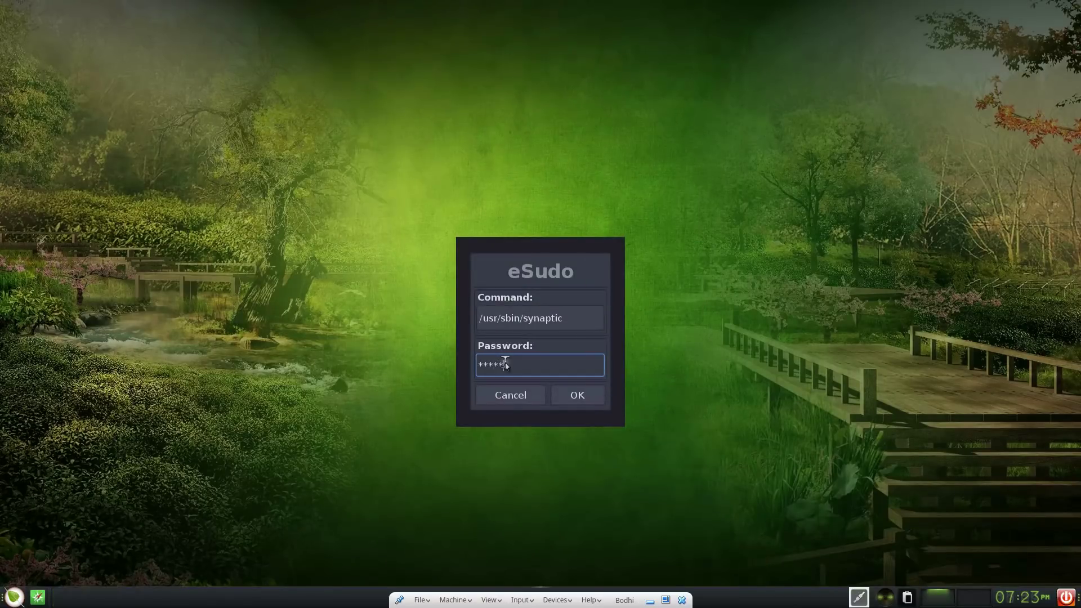
{"action": "key", "text": "Return"}
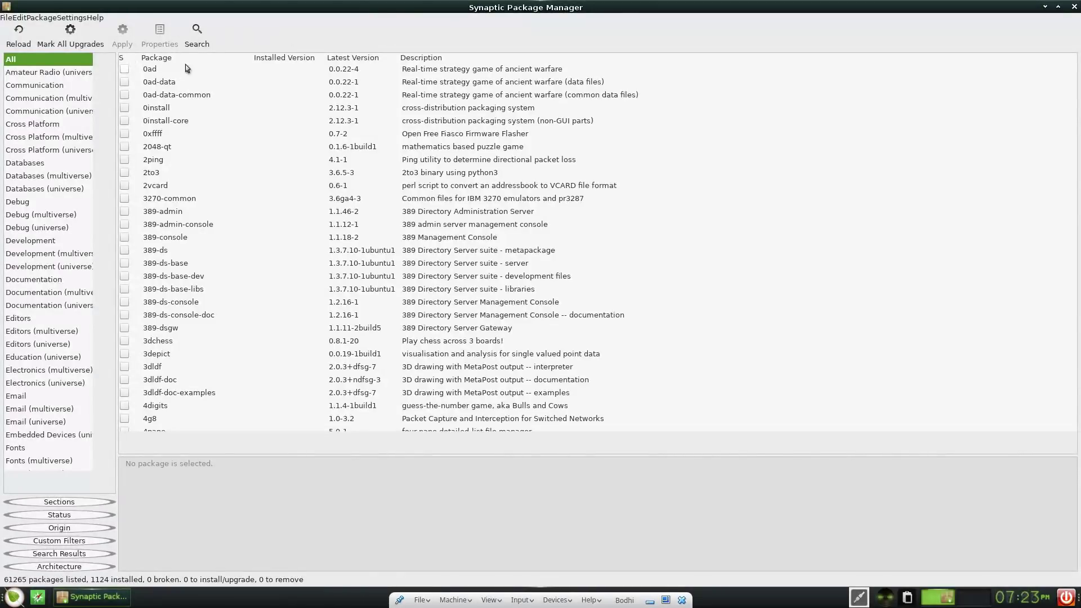
Search the package descriptions and names for "evolution".
{"action": "left_click", "coordinate": [185, 36]}
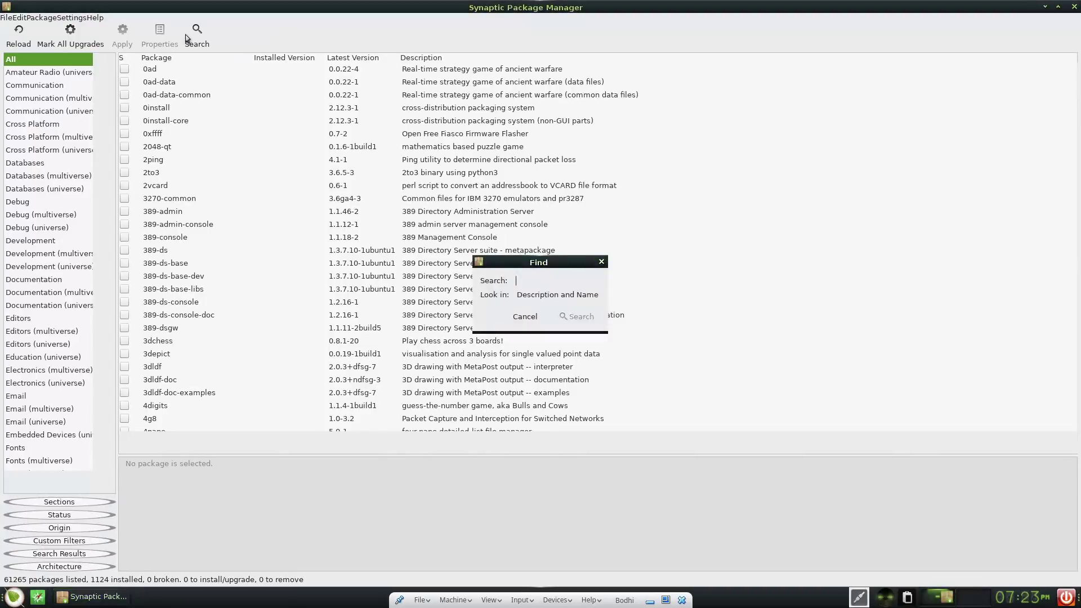
{"action": "type", "text": "evolution"}
{"action": "key", "text": "Return"}
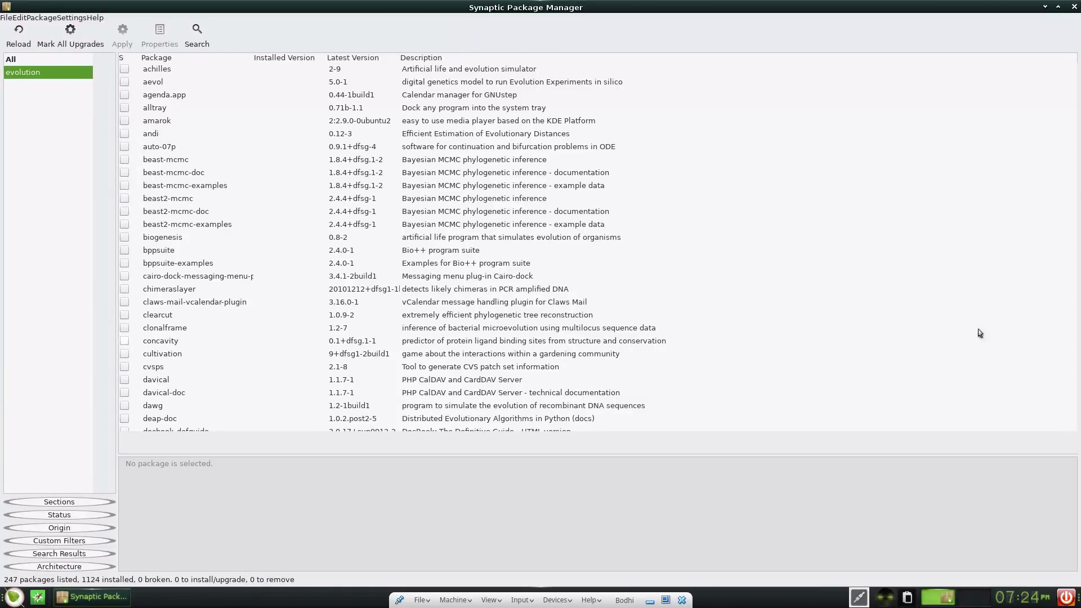
Browse the search results from bppsuite down through the Evolution packages to the Evolution RSS reader plugin.
{"action": "left_click", "coordinate": [240, 253]}
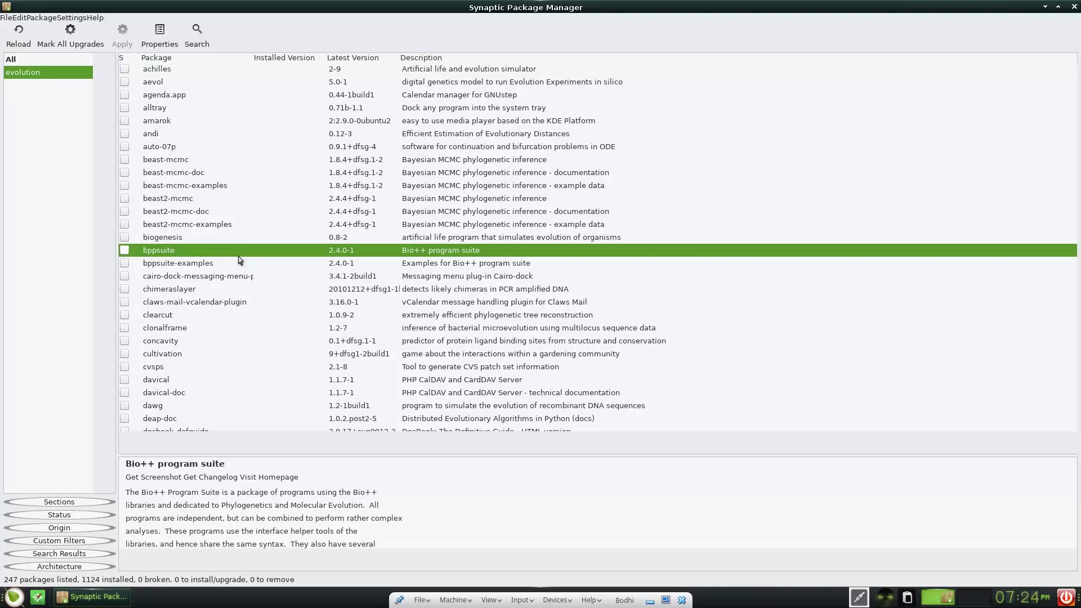
{"action": "key", "text": "Down"}
{"action": "key", "text": "Down"}
{"action": "key", "text": "Down"}
{"action": "key", "text": "Down"}
{"action": "key", "text": "Down"}
{"action": "key", "text": "Down"}
{"action": "key", "text": "Down"}
{"action": "key", "text": "Down"}
{"action": "key", "text": "Down"}
{"action": "key", "text": "Down"}
{"action": "key", "text": "Down"}
{"action": "key", "text": "Down"}
{"action": "key", "text": "Down"}
{"action": "key", "text": "Down"}
{"action": "key", "text": "Down"}
{"action": "key", "text": "Down"}
{"action": "key", "text": "Down"}
{"action": "key", "text": "Down"}
{"action": "key", "text": "Down"}
{"action": "key", "text": "Down"}
{"action": "key", "text": "Down"}
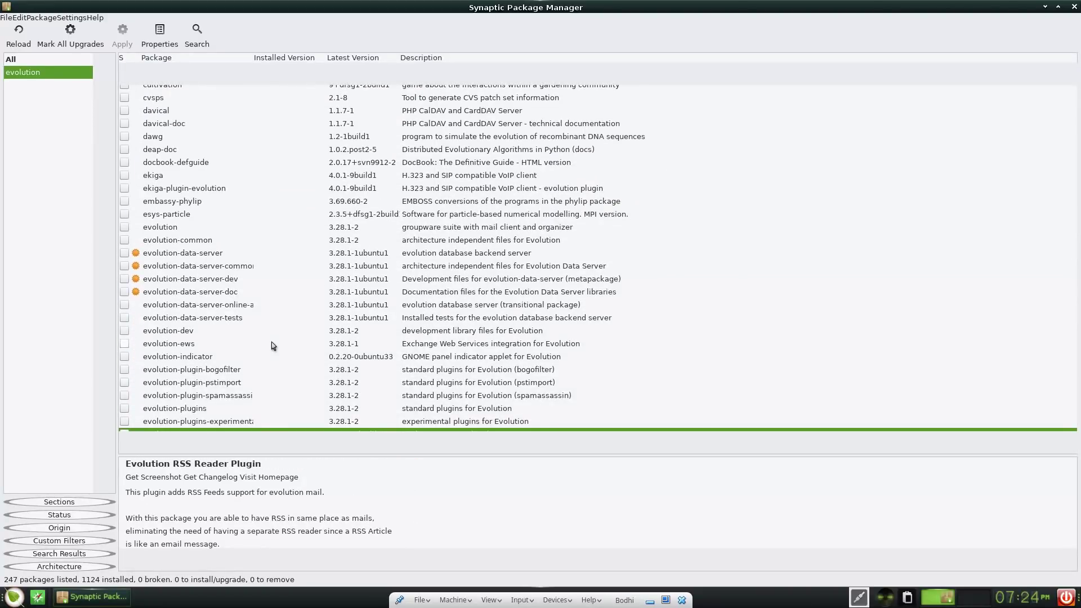
Mark the evolution package for installation together with its additional required packages.
{"action": "left_click", "coordinate": [124, 227]}
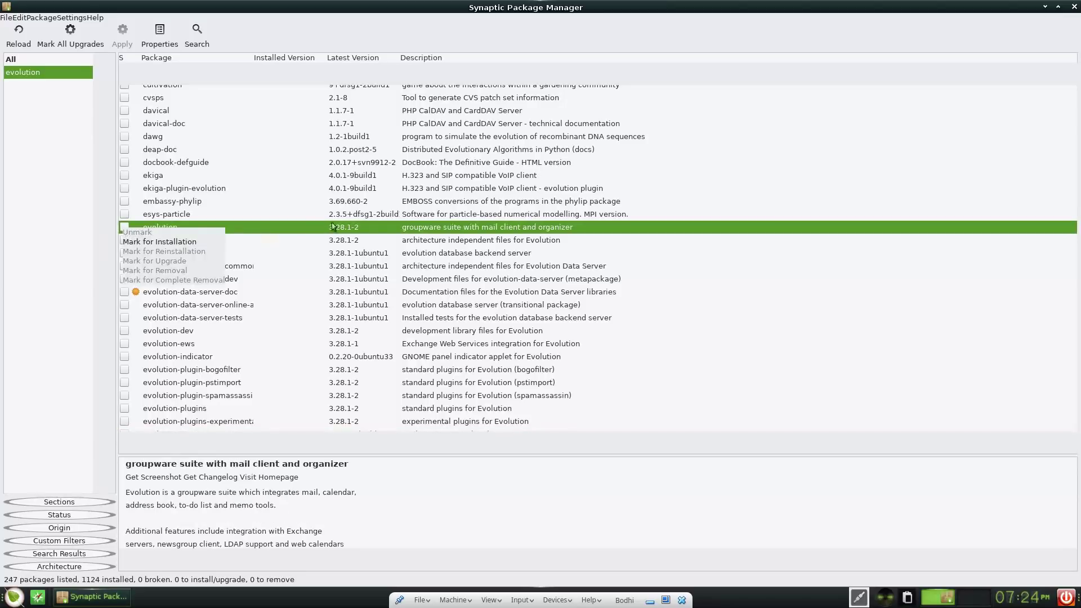
{"action": "left_click", "coordinate": [149, 241]}
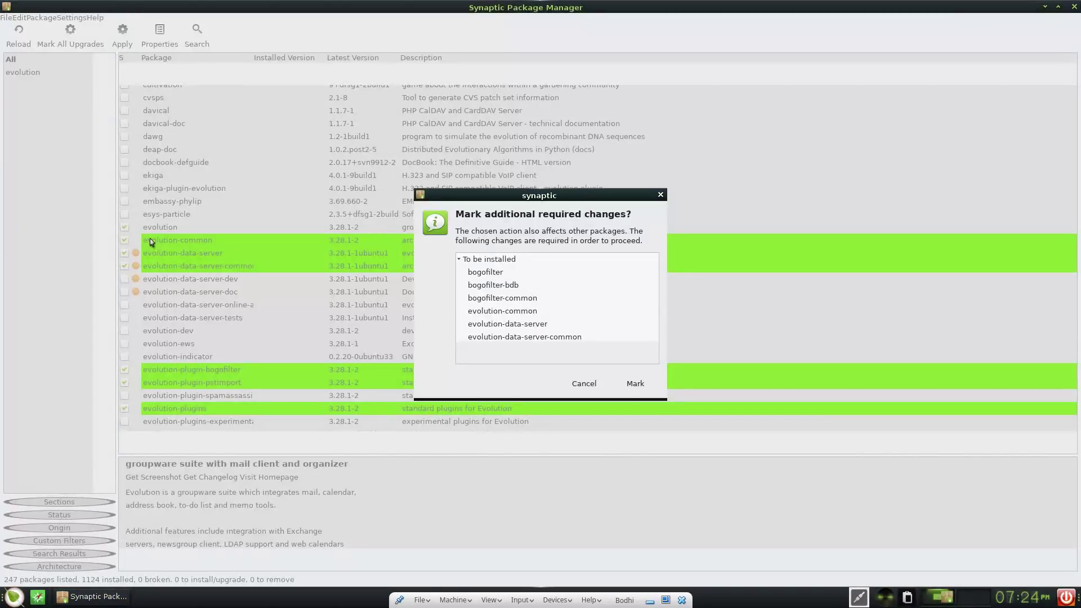
{"action": "left_click", "coordinate": [635, 384]}
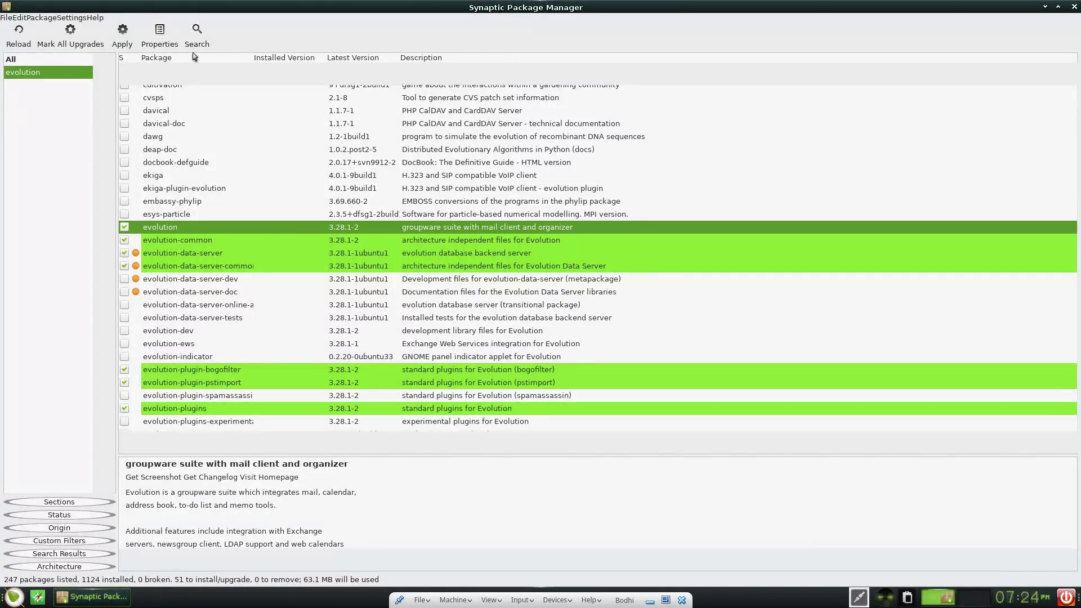
Search the packages for "firefox" and mark the firefox package for installation with its required xul-ext-ubufox addition.
{"action": "left_click", "coordinate": [197, 35]}
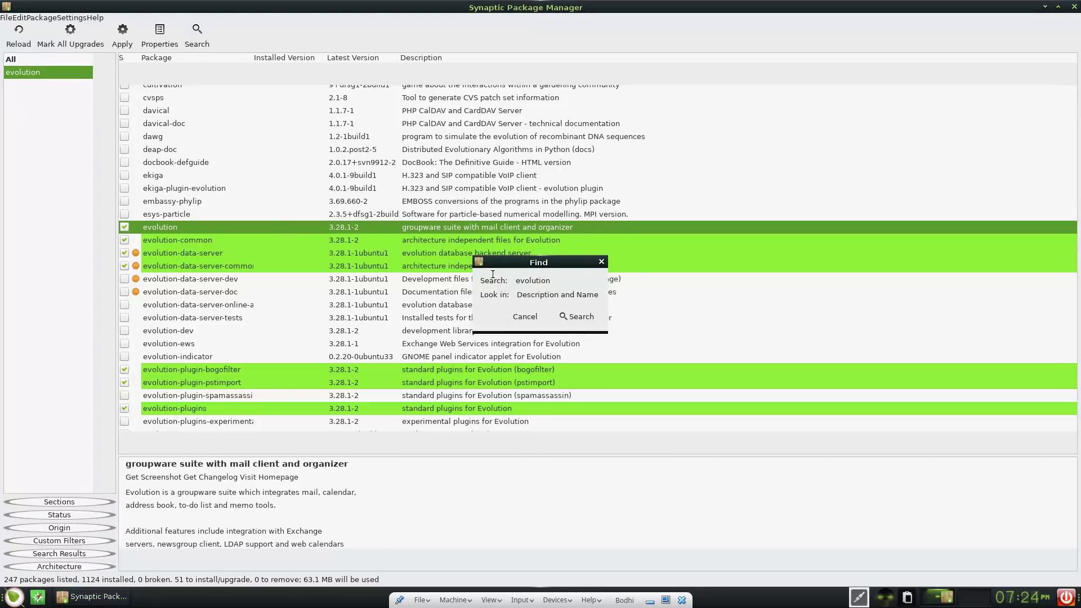
{"action": "key", "text": "BackSpace"}
{"action": "type", "text": "firefox"}
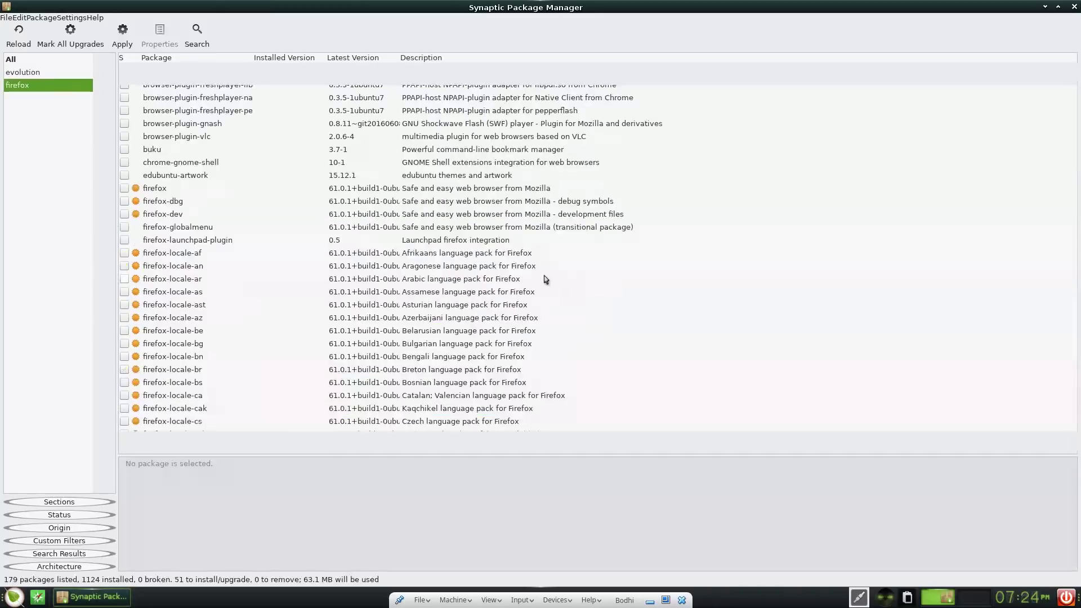
{"action": "left_click", "coordinate": [127, 189]}
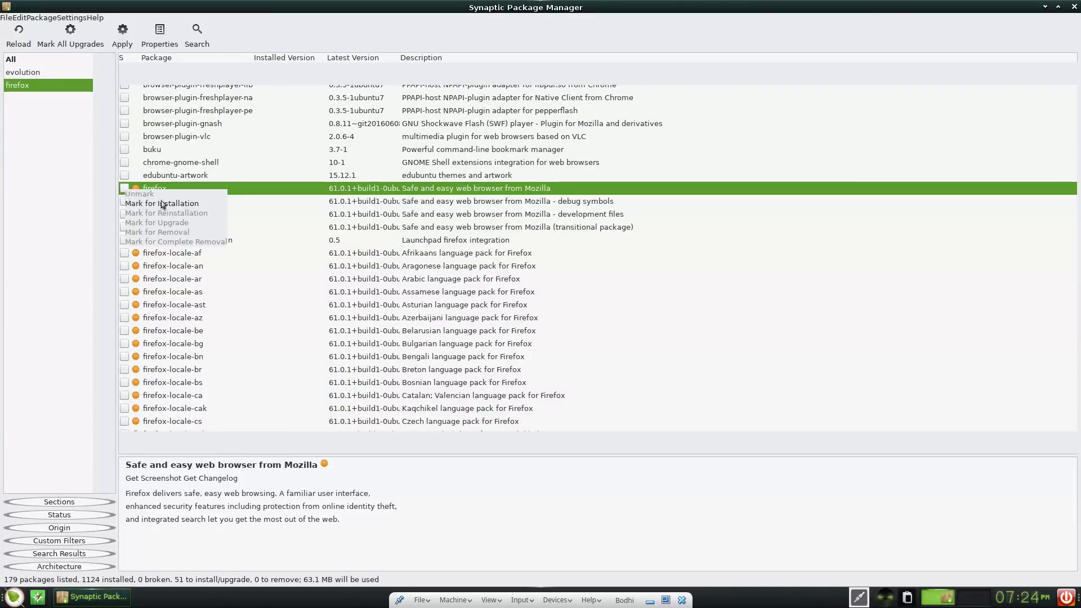
{"action": "left_click", "coordinate": [188, 203]}
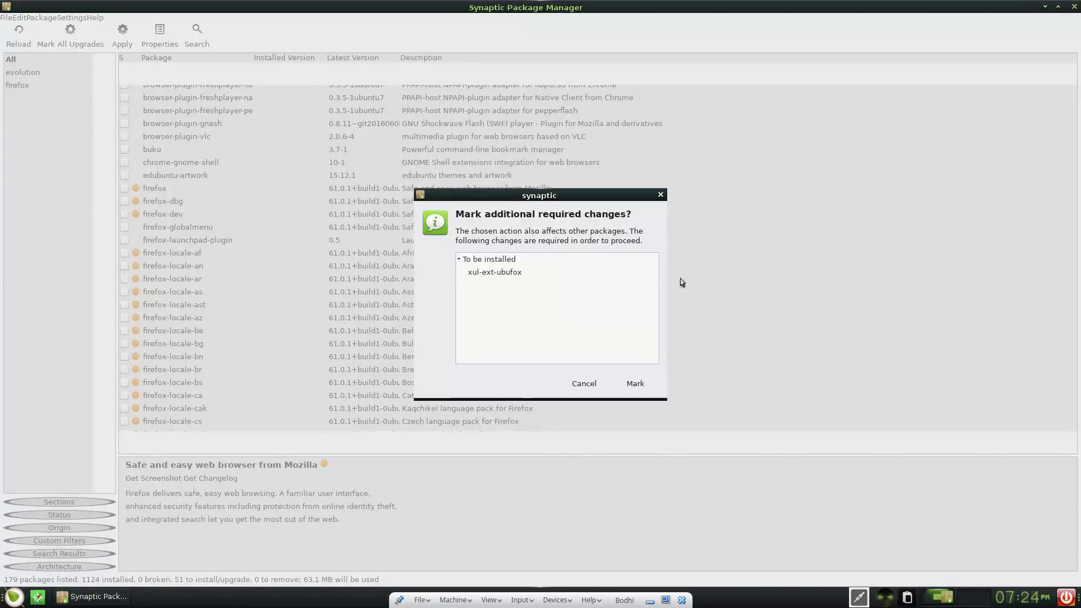
{"action": "left_click", "coordinate": [637, 382]}
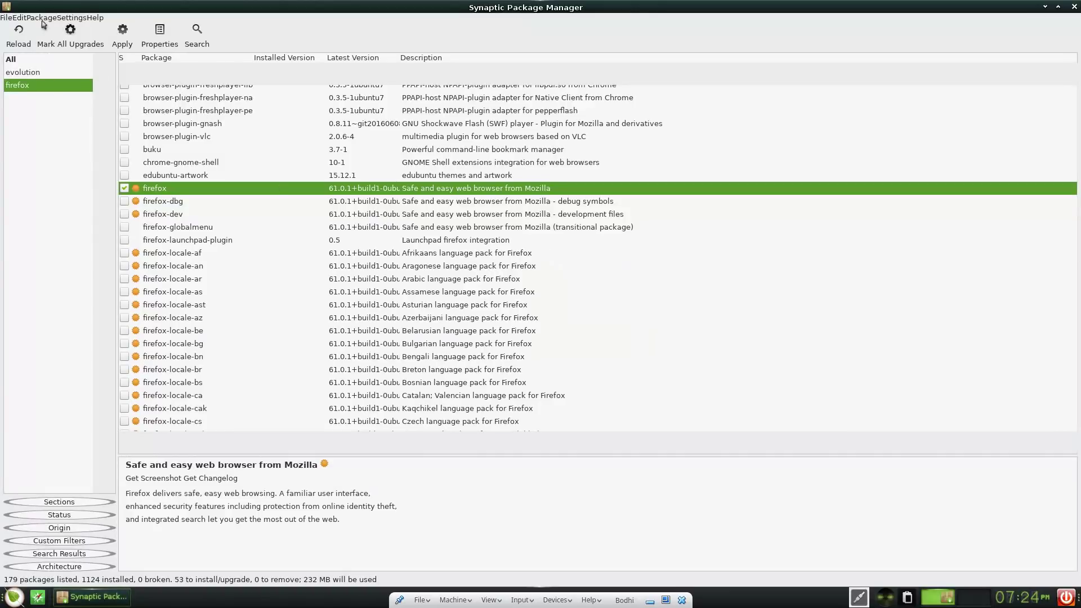
Apply the marked Evolution and Firefox installations, dismiss the completion dialog and close the package manager.
{"action": "left_click", "coordinate": [121, 39]}
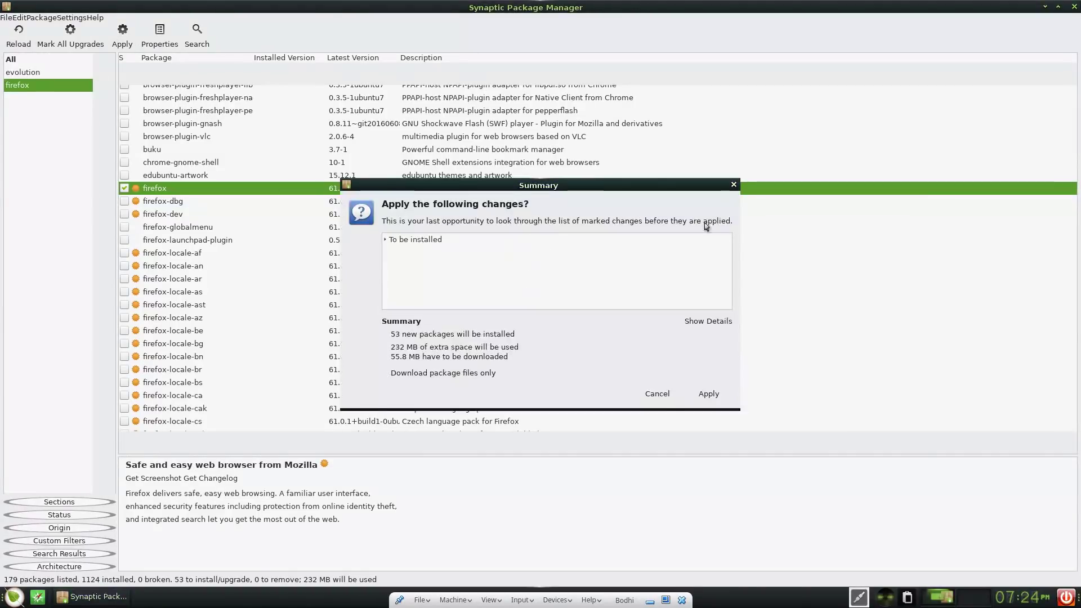
{"action": "left_click", "coordinate": [708, 394]}
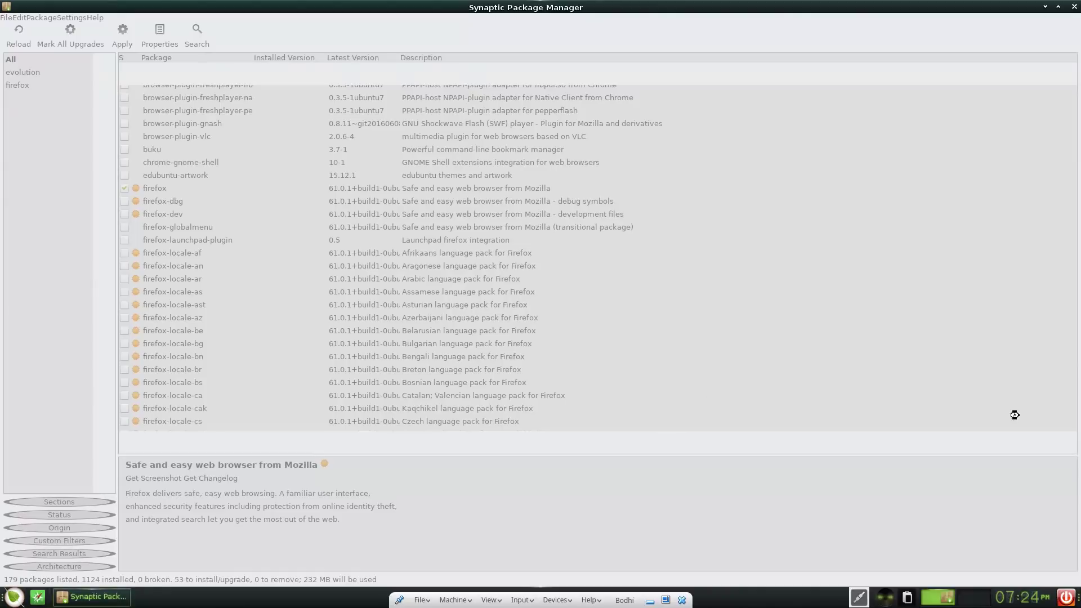
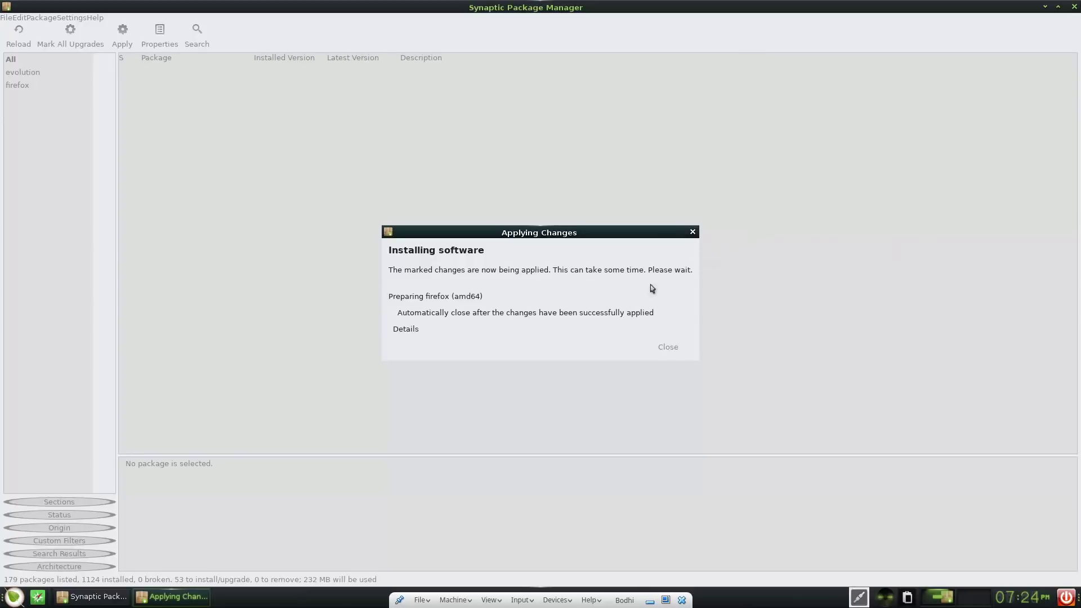
{"action": "left_click", "coordinate": [16, 597]}
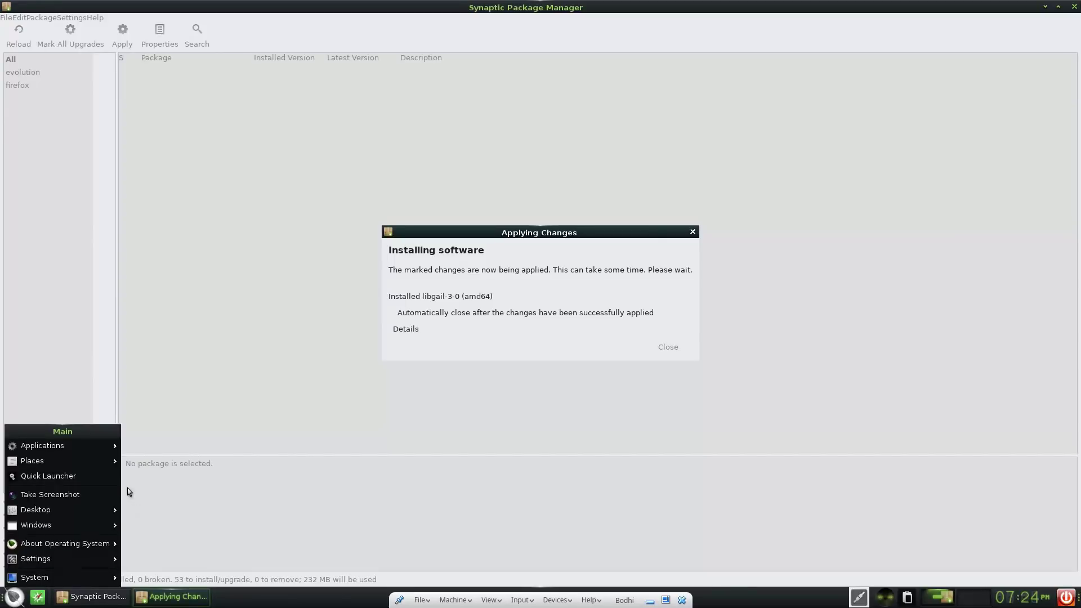
{"action": "mouse_move", "coordinate": [80, 506]}
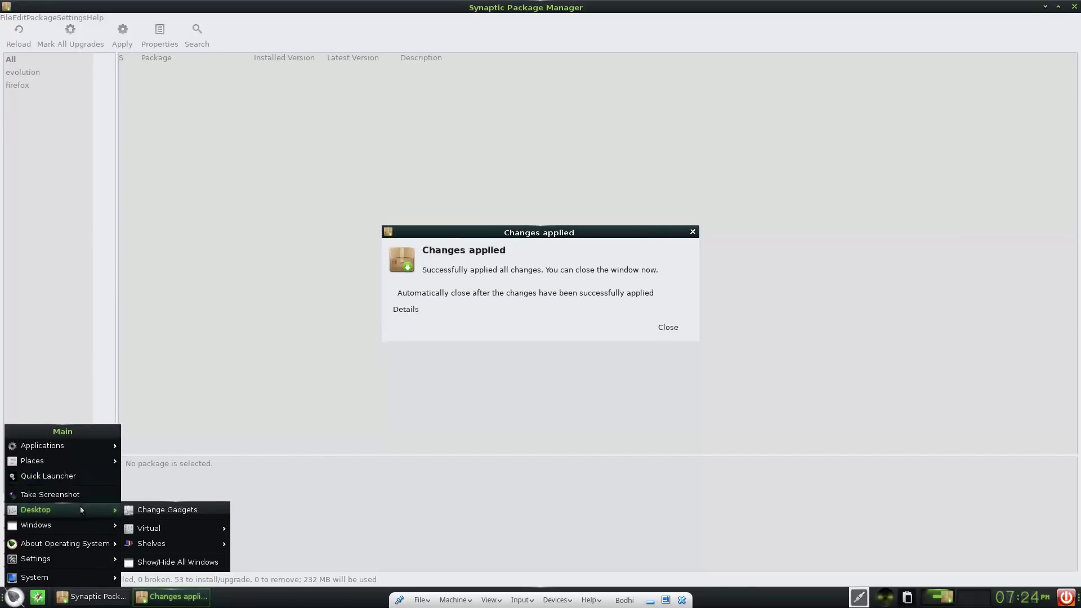
{"action": "mouse_move", "coordinate": [162, 532]}
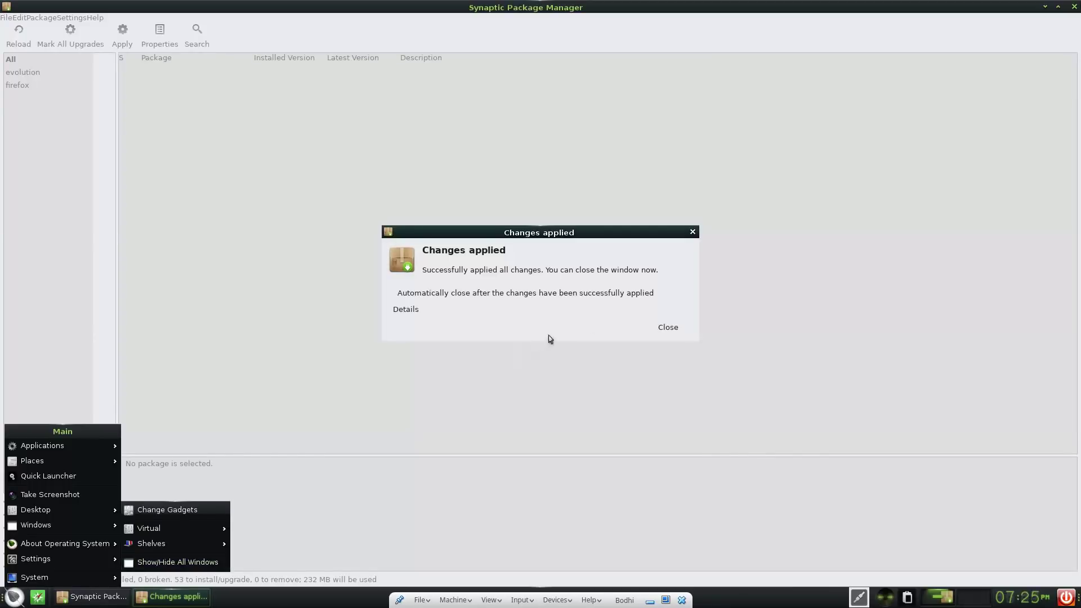
{"action": "left_click", "coordinate": [662, 329]}
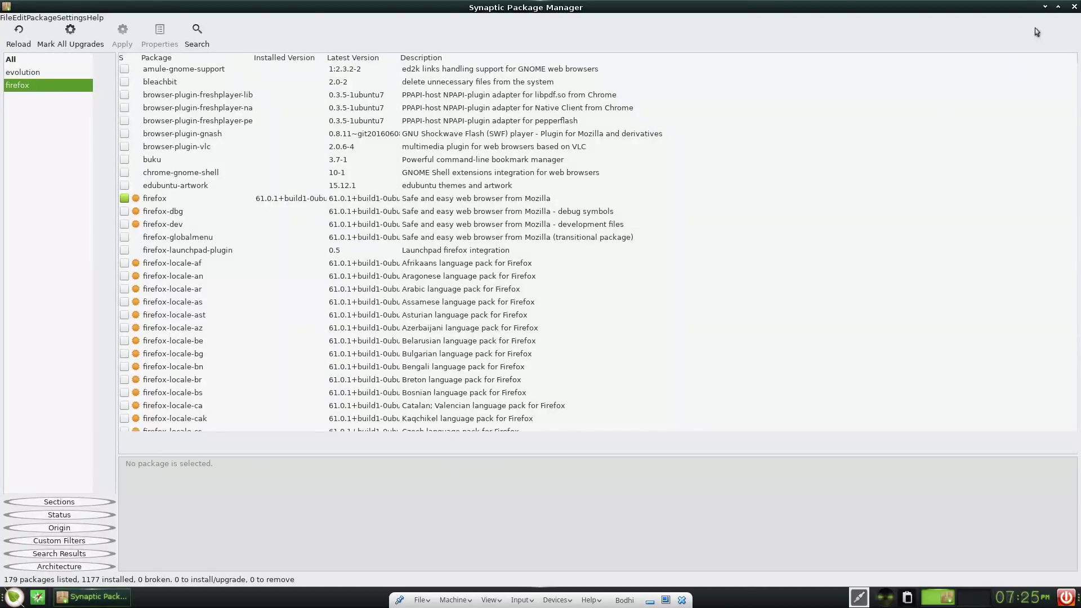
{"action": "left_click", "coordinate": [1071, 8]}
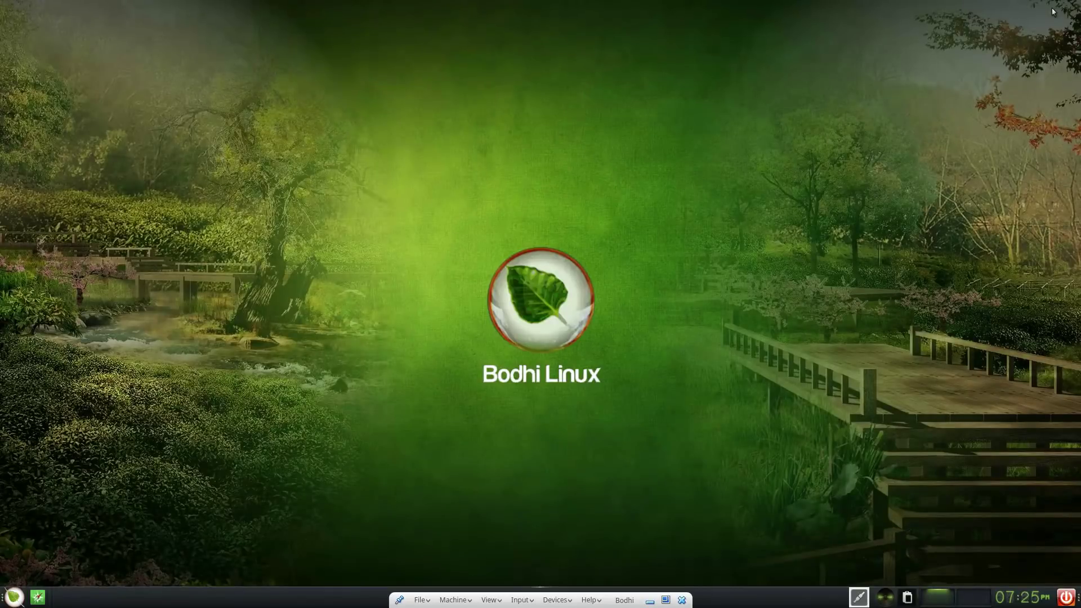
Check the Internet and Office application categories for the Firefox and Evolution entries.
{"action": "left_click", "coordinate": [14, 597]}
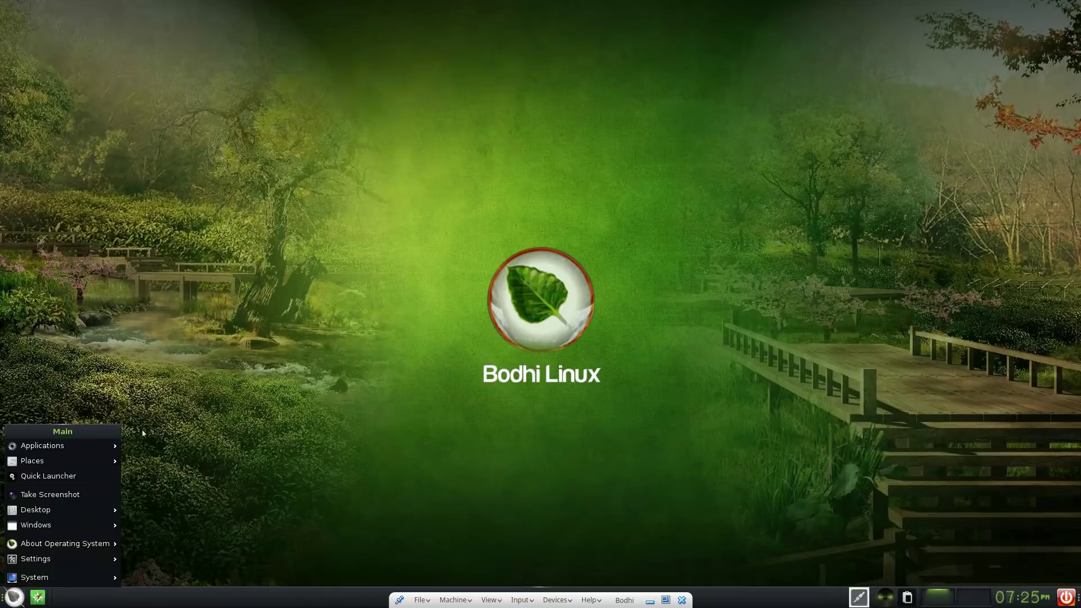
{"action": "left_click", "coordinate": [386, 310]}
{"action": "left_click", "coordinate": [434, 273]}
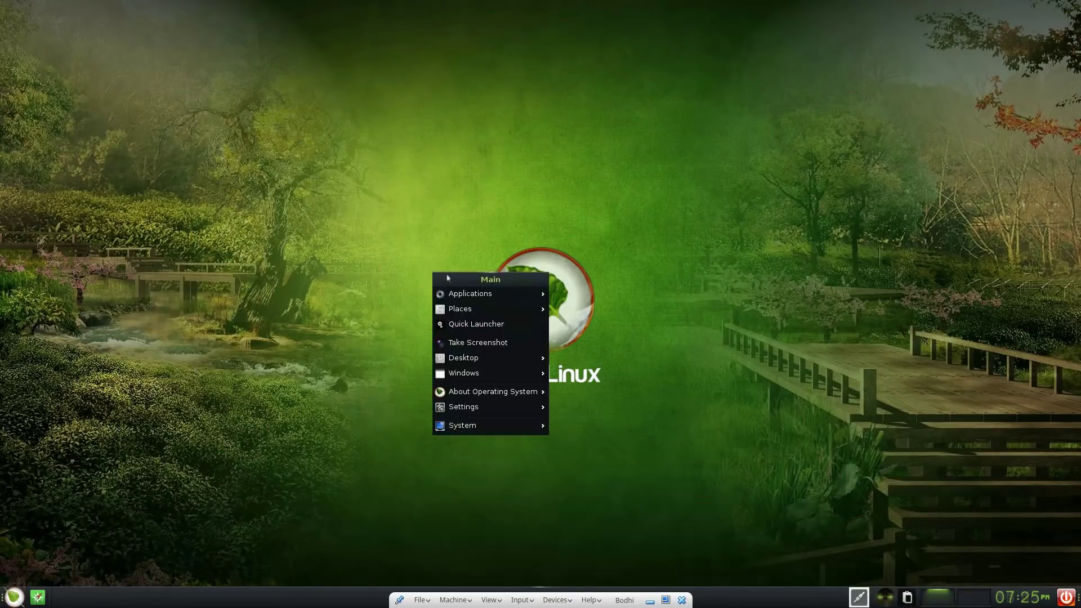
{"action": "mouse_move", "coordinate": [484, 293]}
{"action": "mouse_move", "coordinate": [590, 340]}
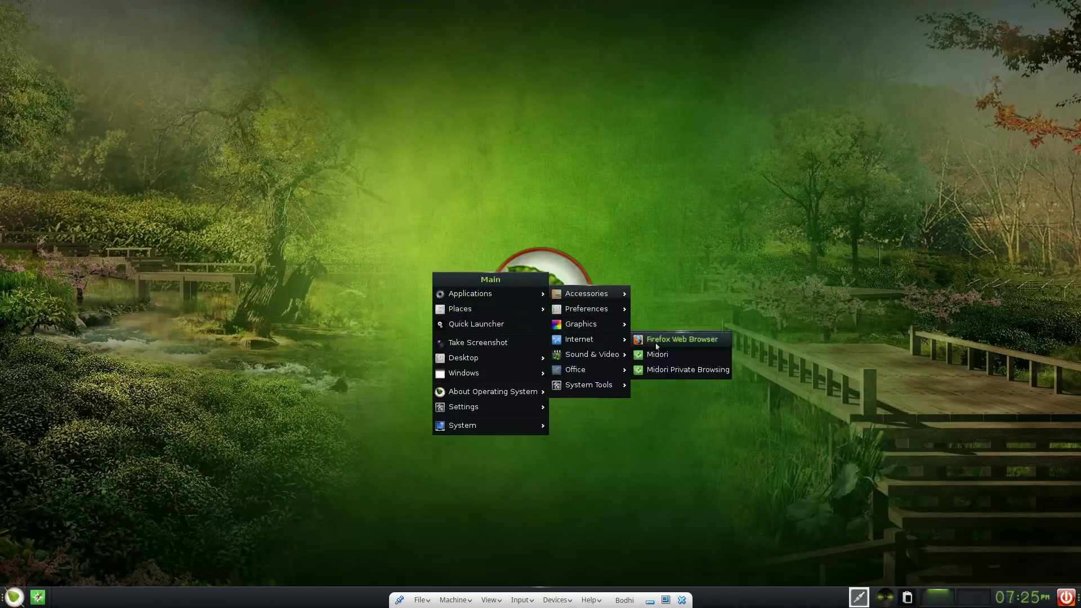
{"action": "mouse_move", "coordinate": [574, 370]}
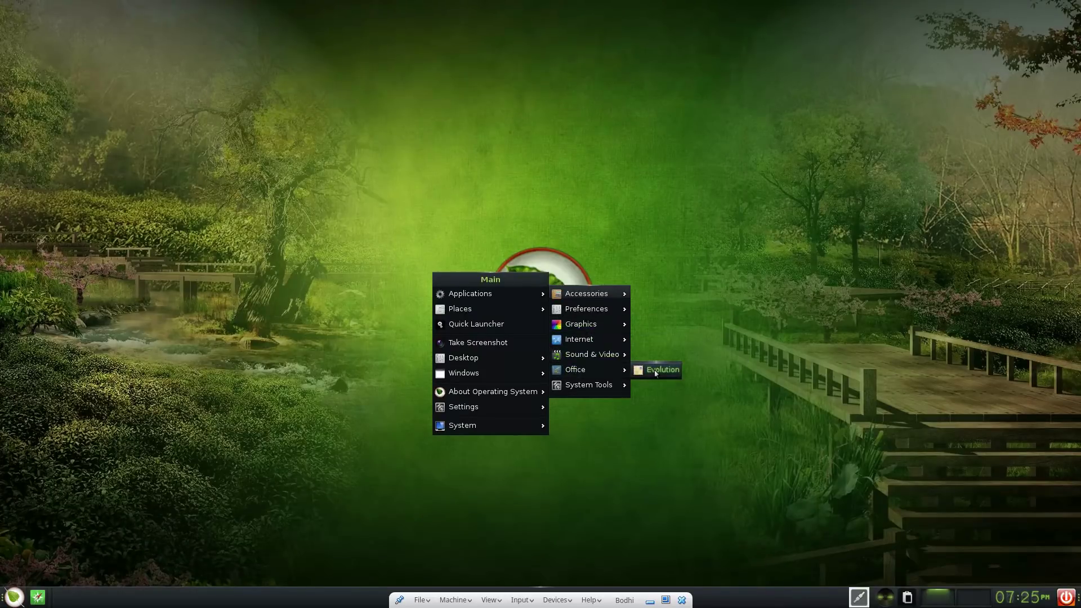
{"action": "left_click", "coordinate": [386, 382]}
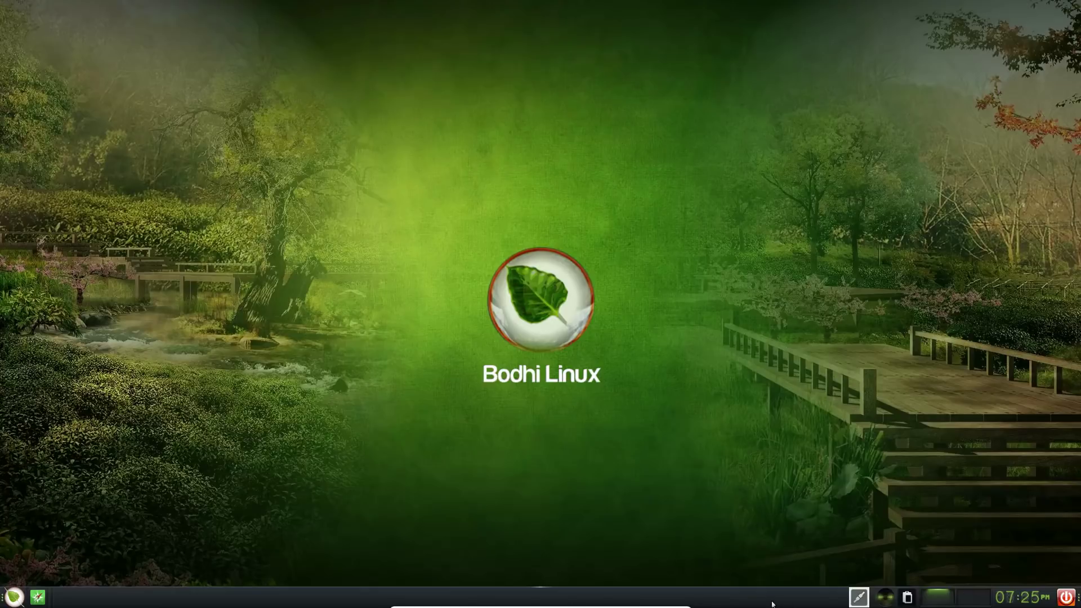
Open the Shelves settings, enlarge the window and open the settings of the configured shelf.
{"action": "left_click", "coordinate": [625, 355]}
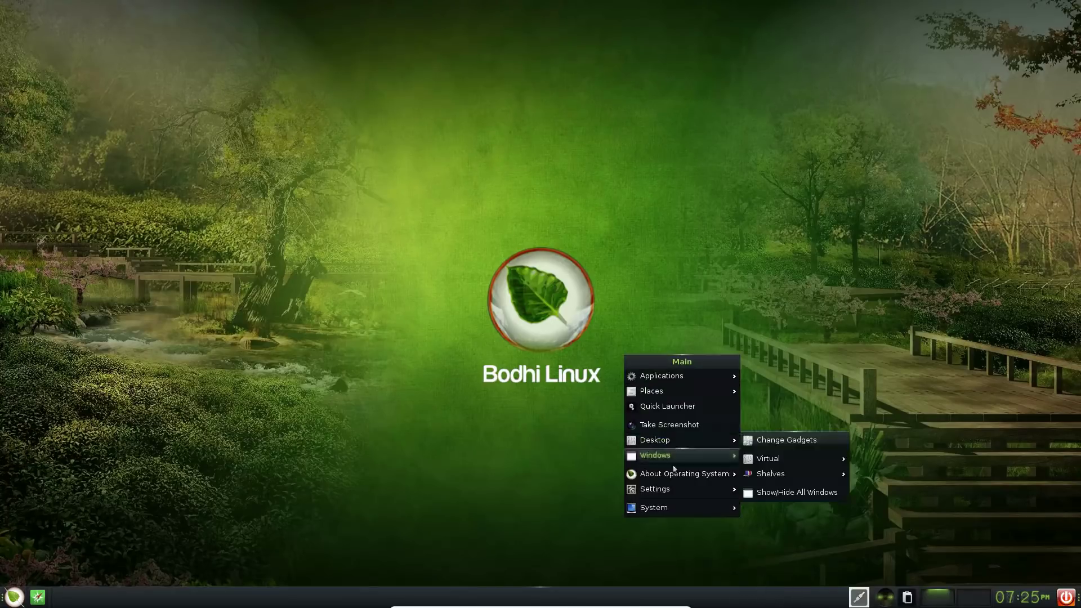
{"action": "mouse_move", "coordinate": [693, 493]}
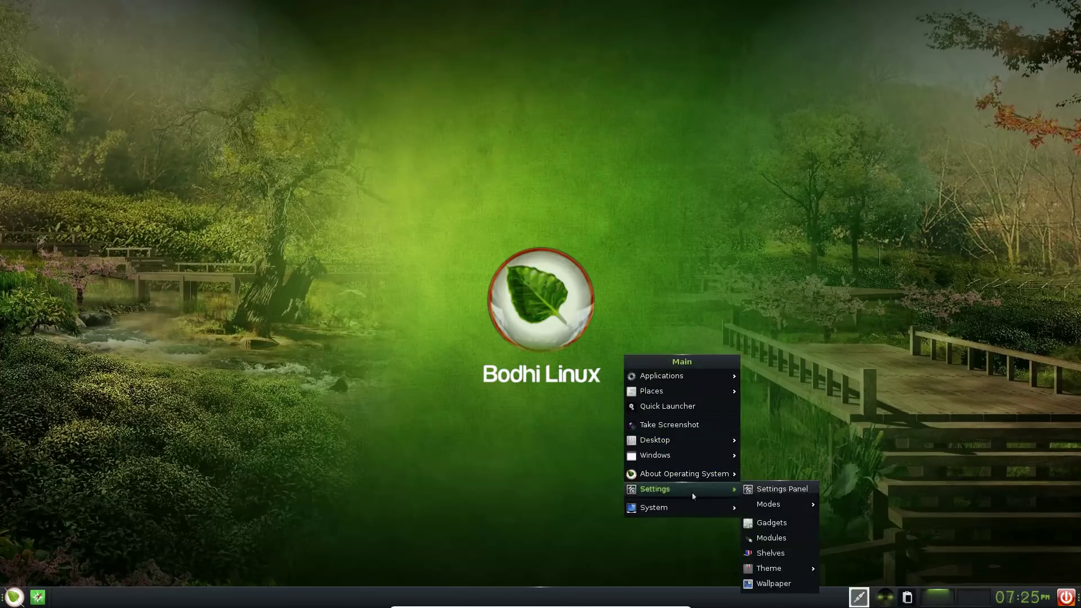
{"action": "left_click", "coordinate": [784, 557]}
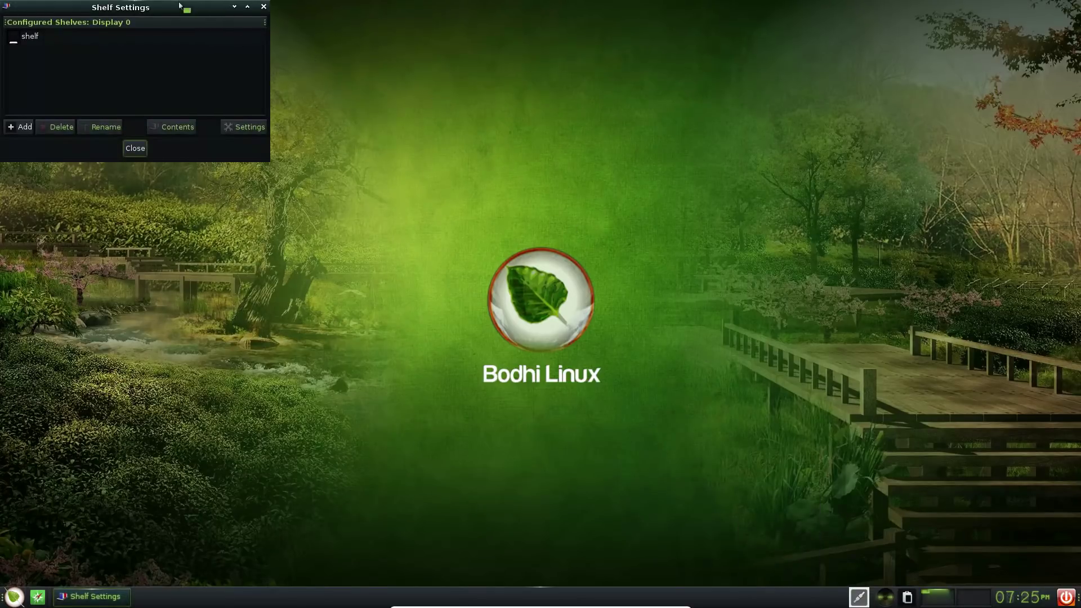
{"action": "left_click", "coordinate": [522, 166]}
{"action": "left_click", "coordinate": [259, 116]}
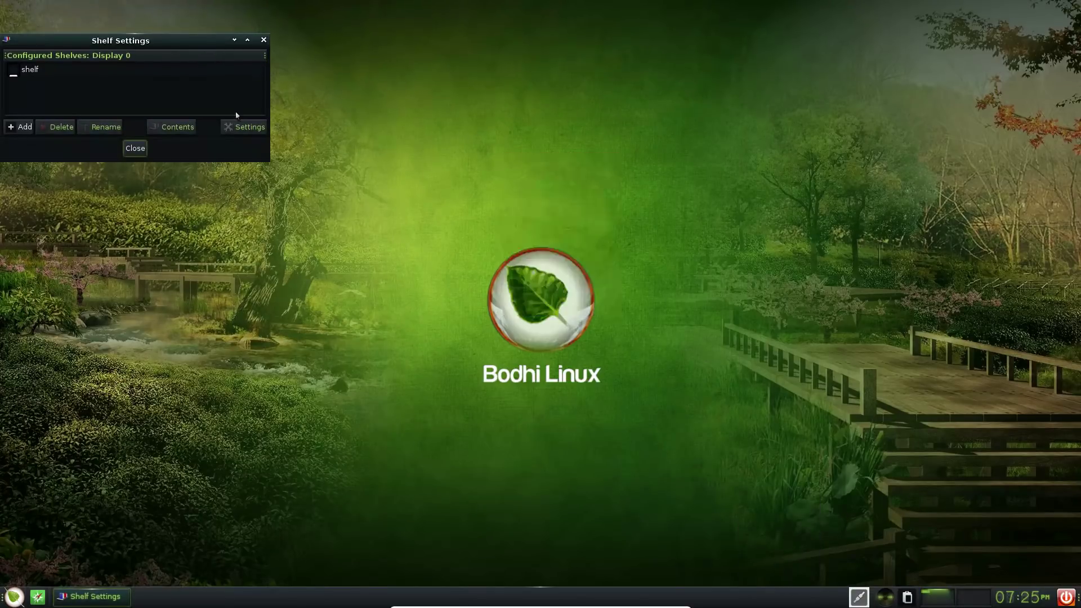
{"action": "left_click_drag", "start_coordinate": [272, 170], "coordinate": [394, 259]}
{"action": "left_click", "coordinate": [31, 69]}
{"action": "left_click", "coordinate": [368, 224]}
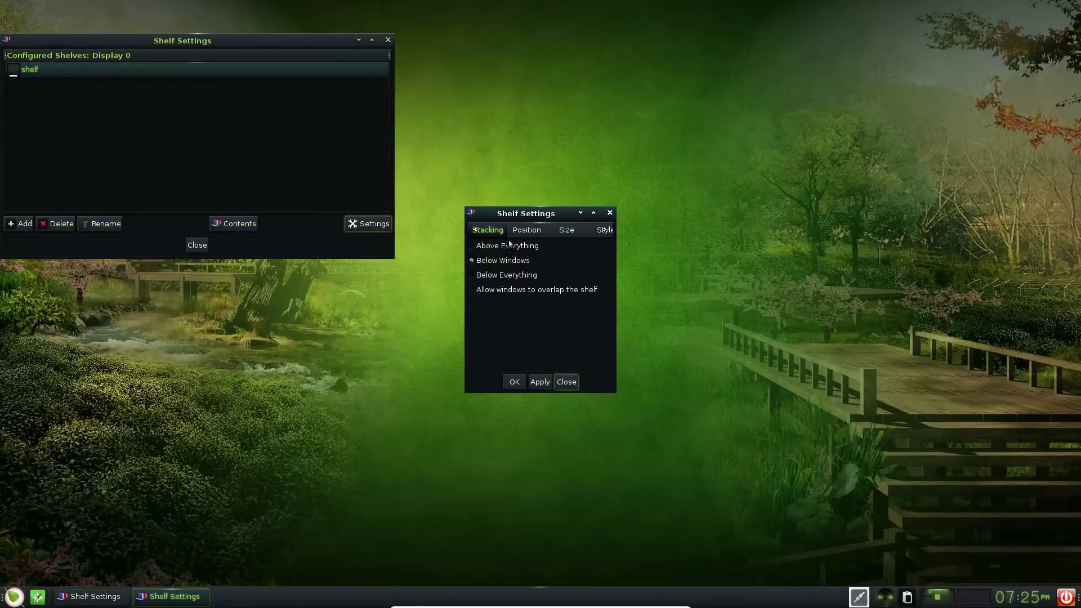
Review the shelf's position options, set its height to 52 pixels and apply the change.
{"action": "left_click", "coordinate": [521, 231]}
{"action": "left_click", "coordinate": [567, 230]}
{"action": "left_click", "coordinate": [540, 230]}
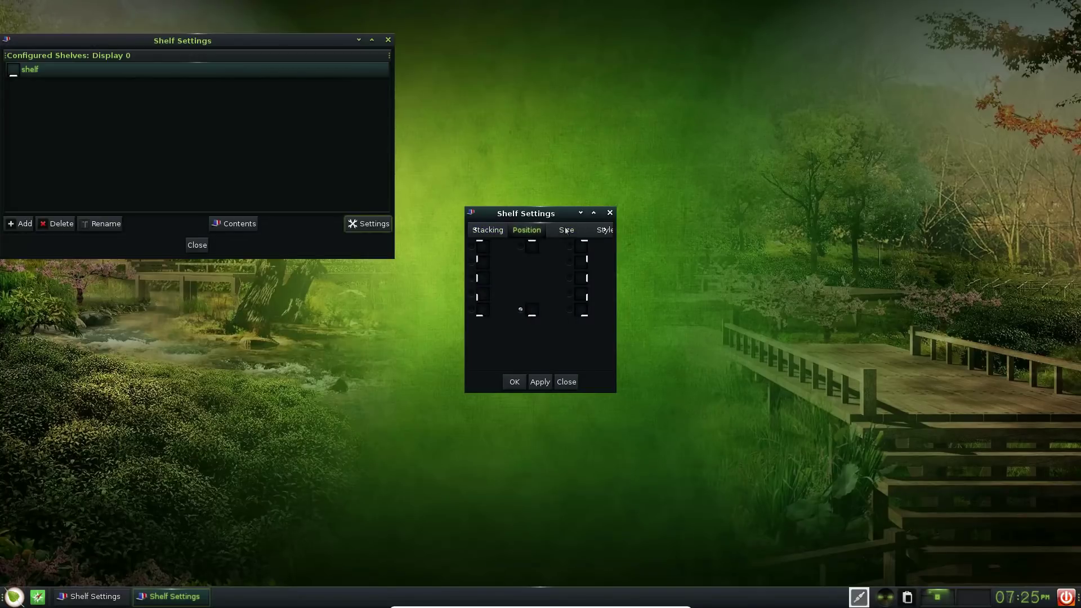
{"action": "left_click", "coordinate": [566, 231]}
{"action": "left_click_drag", "start_coordinate": [483, 246], "coordinate": [487, 246]}
{"action": "left_click", "coordinate": [540, 382]}
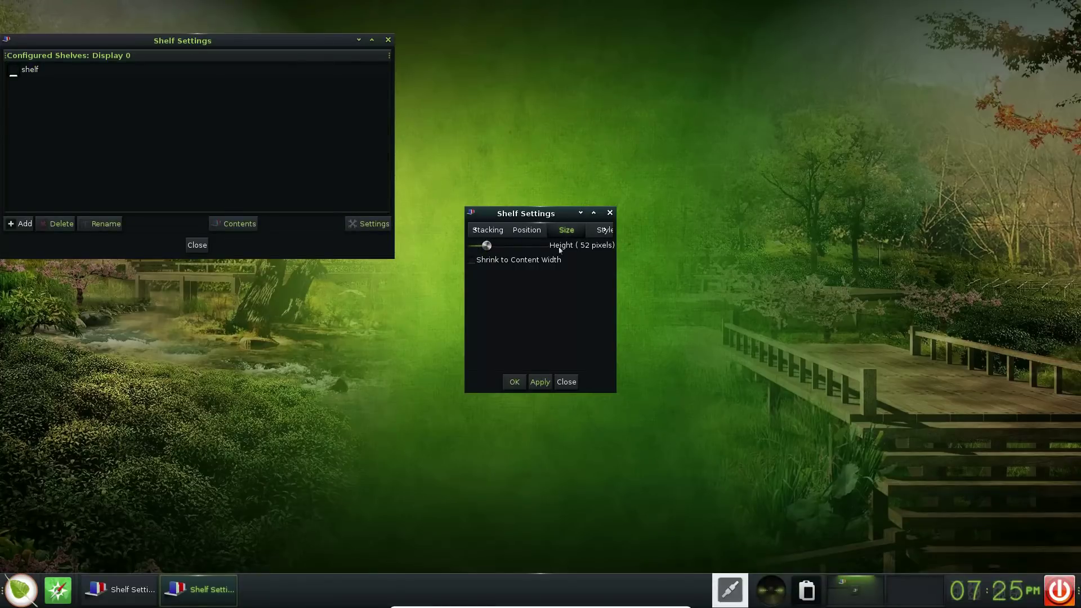
Try the invisible style on the shelf, dismiss the systray error and reapply the default style.
{"action": "left_click", "coordinate": [590, 230]}
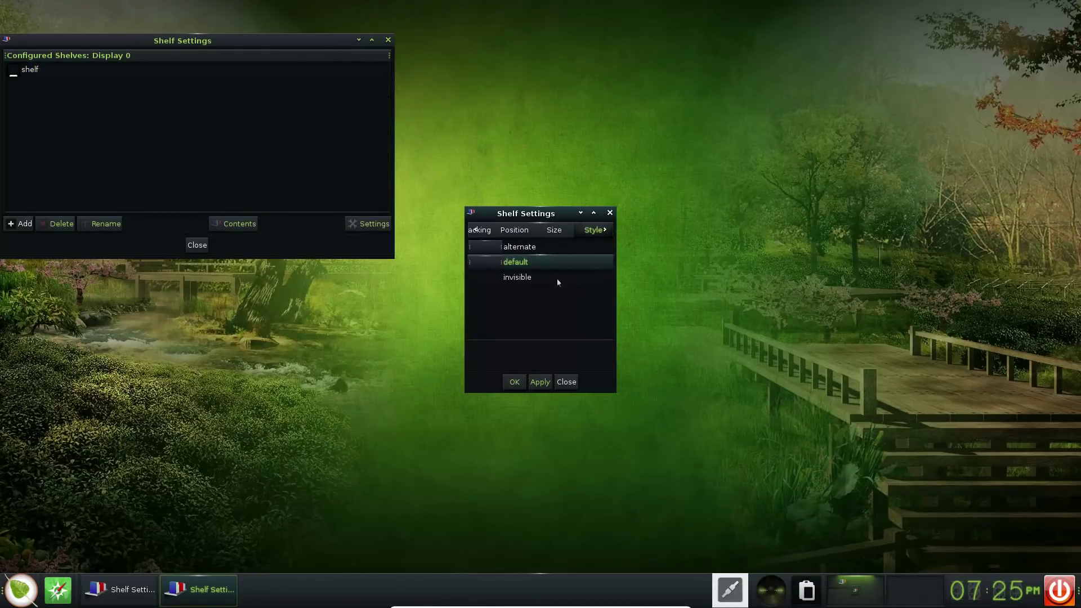
{"action": "left_click", "coordinate": [518, 277]}
{"action": "left_click", "coordinate": [540, 383]}
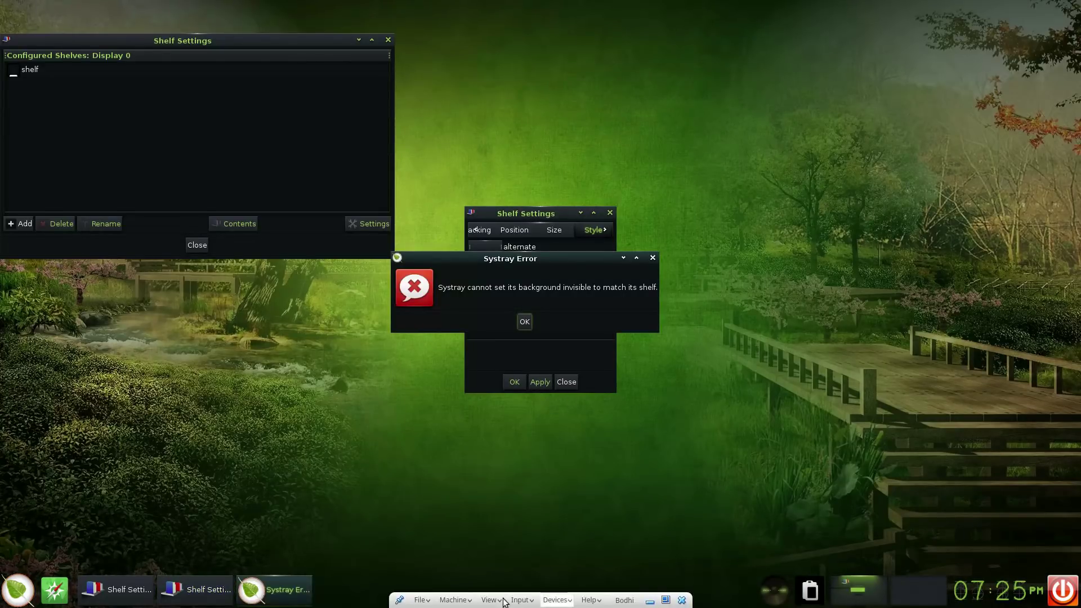
{"action": "left_click", "coordinate": [524, 322]}
{"action": "left_click", "coordinate": [514, 263]}
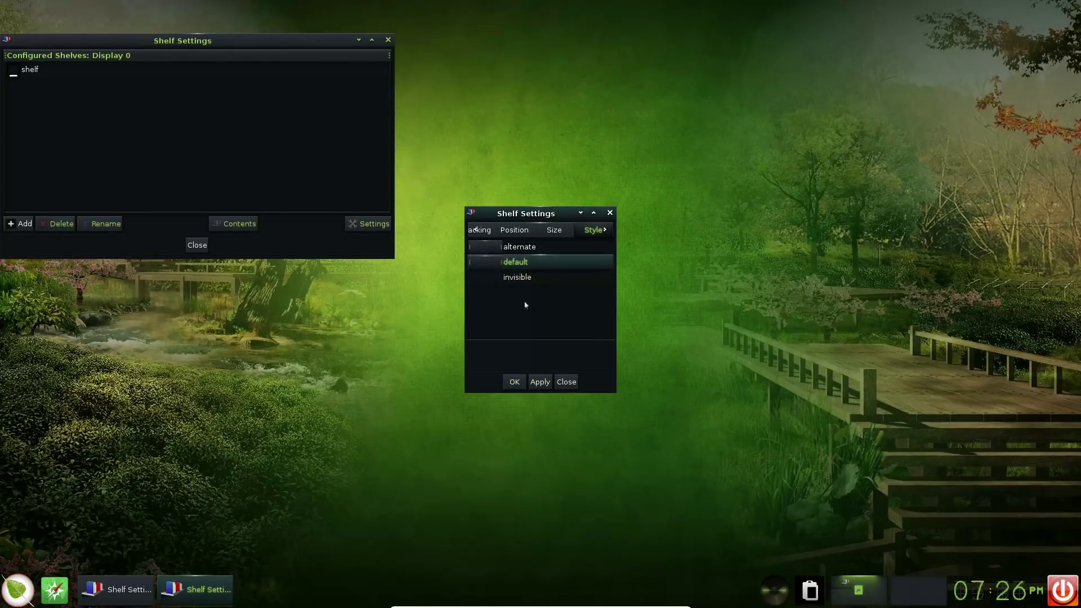
{"action": "left_click", "coordinate": [539, 382]}
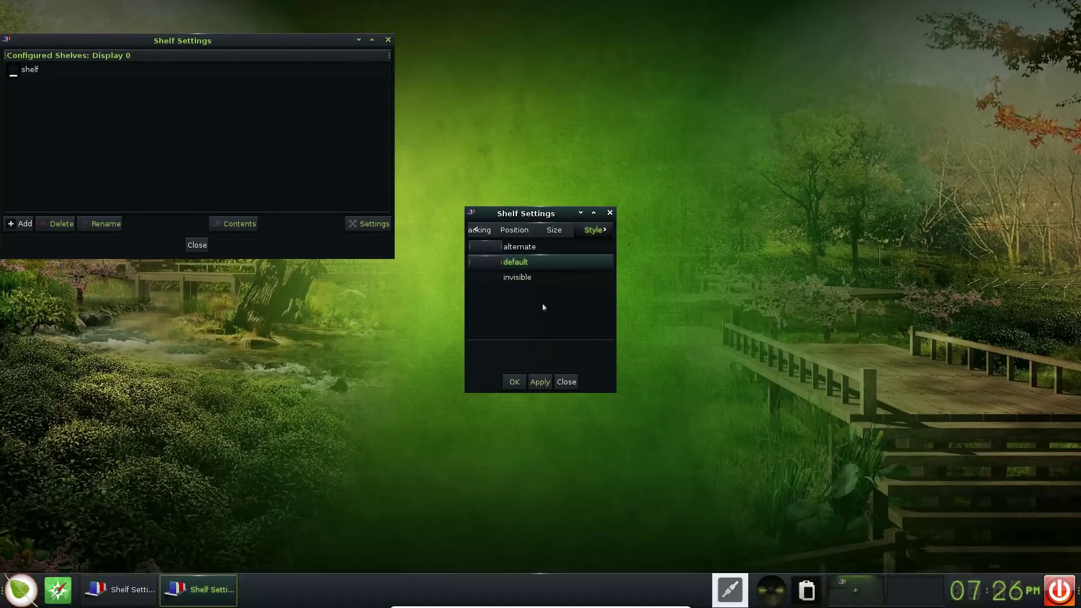
Apply the alternate style to the shelf and view its auto-hide and desktop display options.
{"action": "left_click", "coordinate": [525, 248]}
{"action": "left_click", "coordinate": [540, 382]}
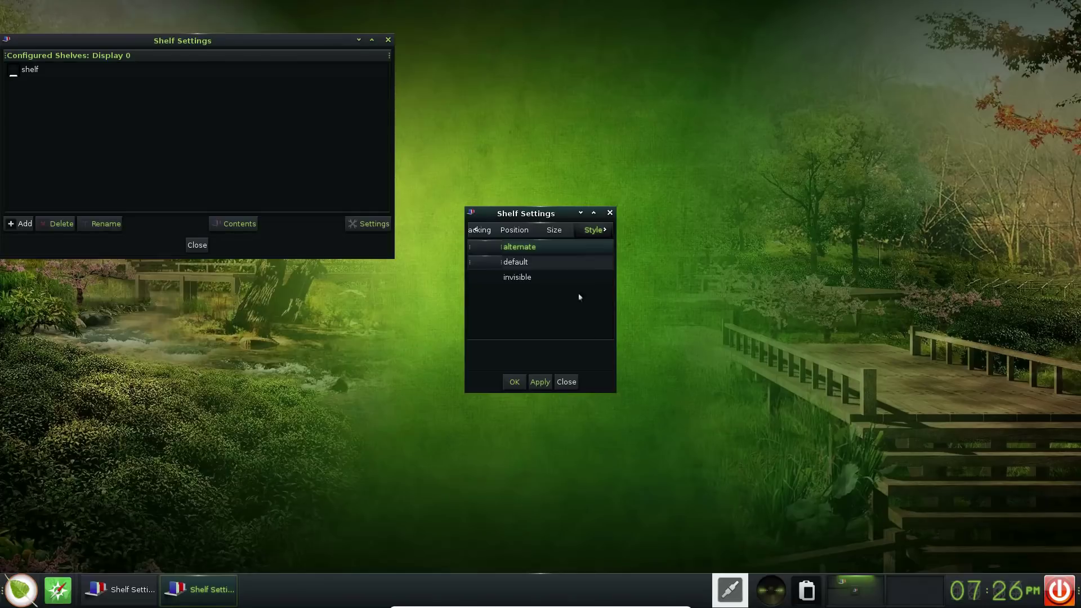
{"action": "left_click", "coordinate": [604, 230]}
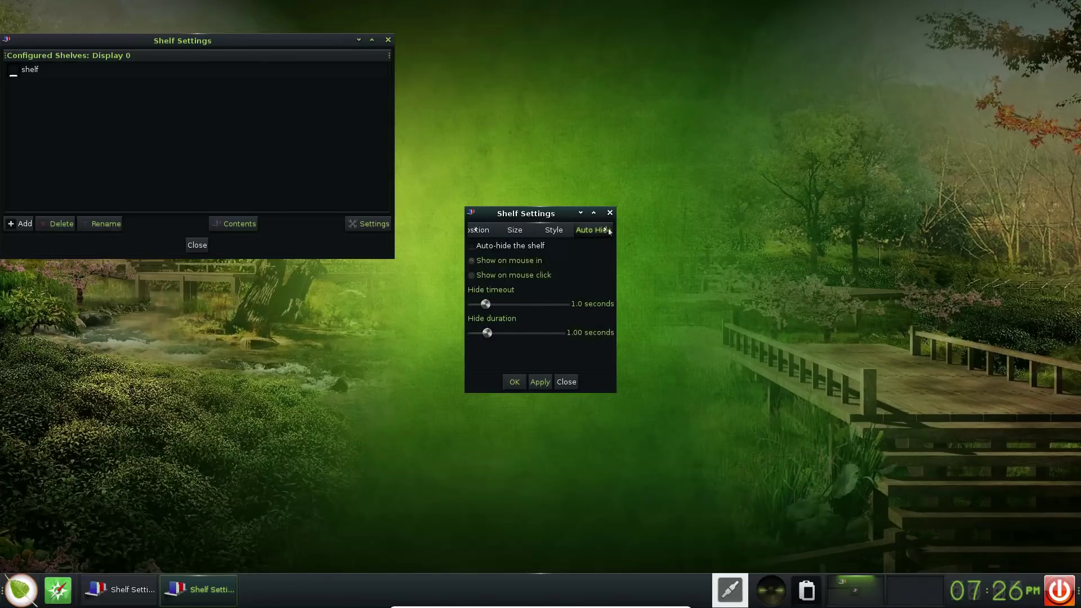
{"action": "left_click", "coordinate": [604, 230]}
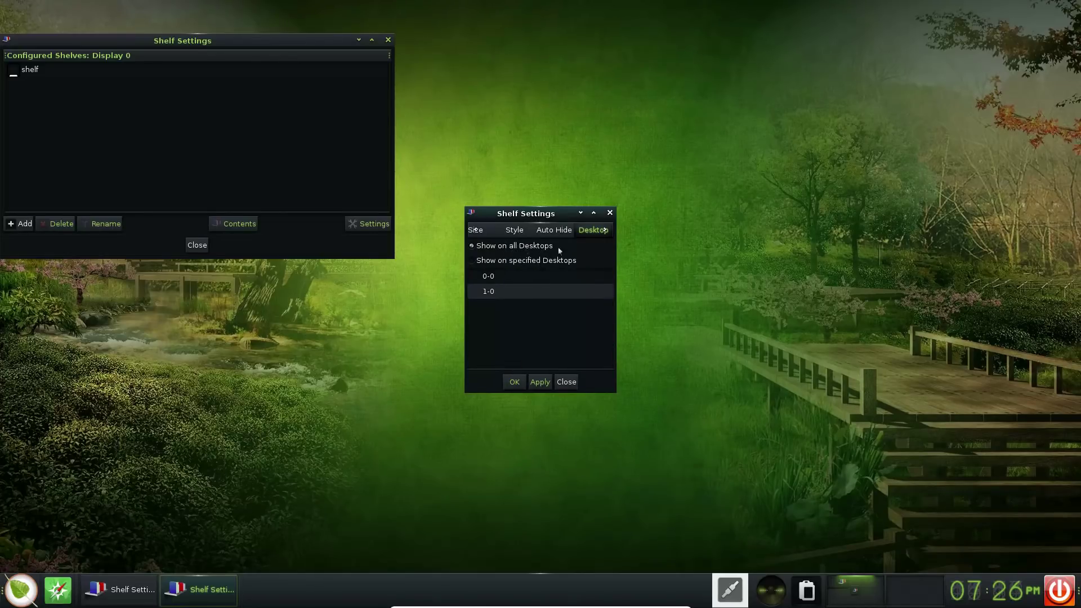
Review the existing shelf's auto-hide, style and stacking options, and close its settings.
{"action": "left_click", "coordinate": [561, 230]}
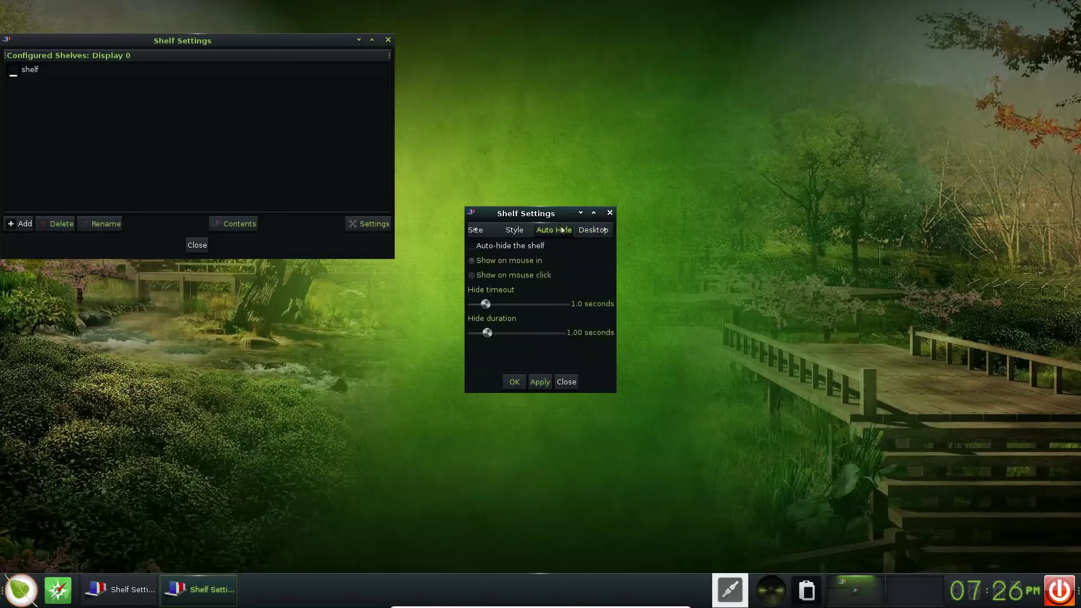
{"action": "left_click", "coordinate": [515, 231]}
{"action": "left_click", "coordinate": [476, 232]}
{"action": "left_click", "coordinate": [475, 232]}
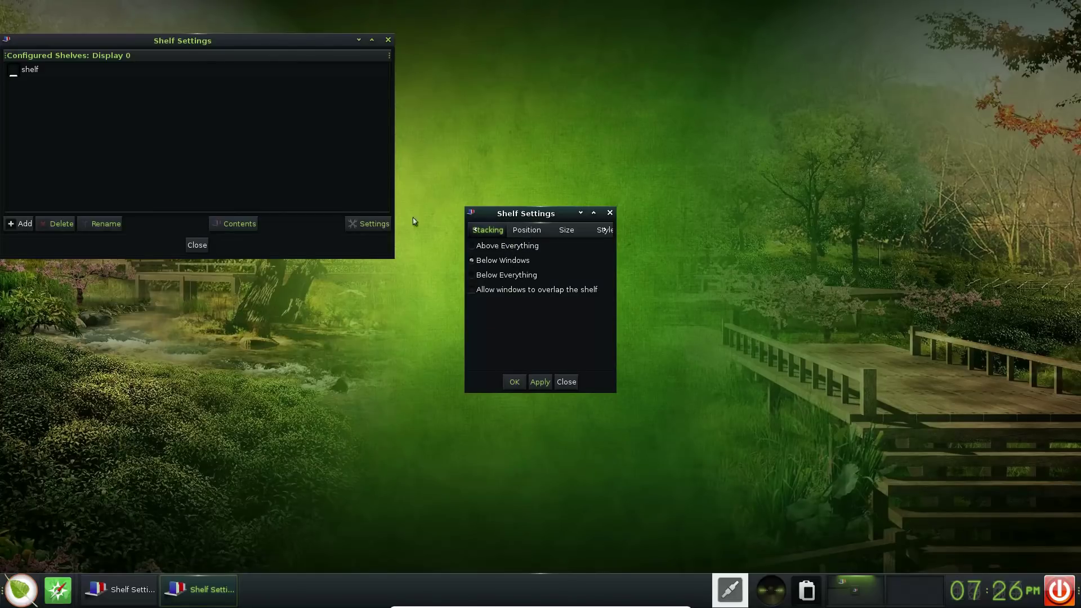
{"action": "left_click", "coordinate": [567, 383]}
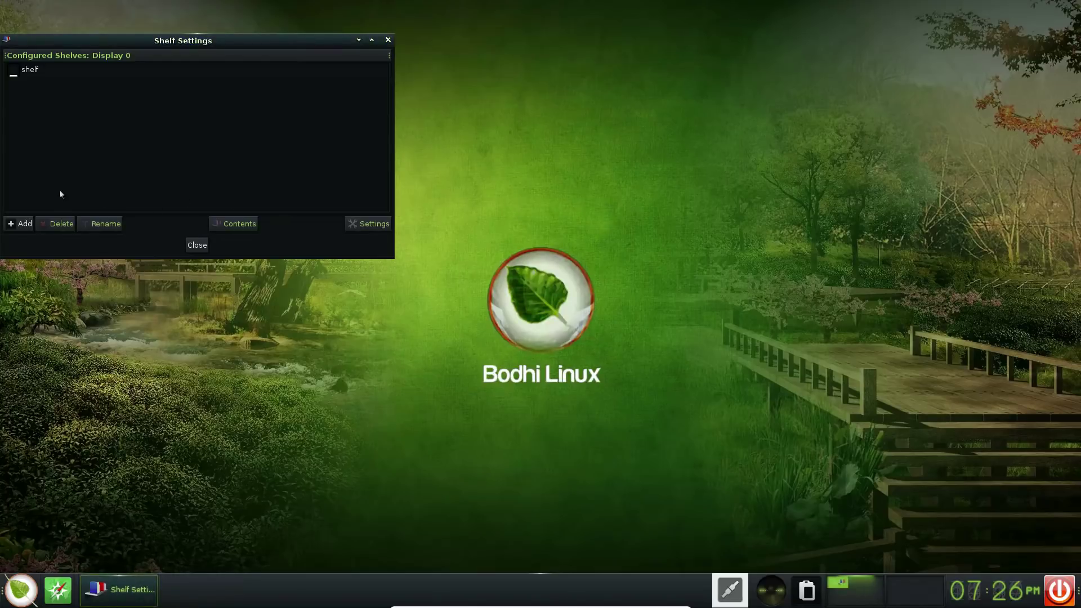
Add a new shelf named top.
{"action": "left_click", "coordinate": [21, 223]}
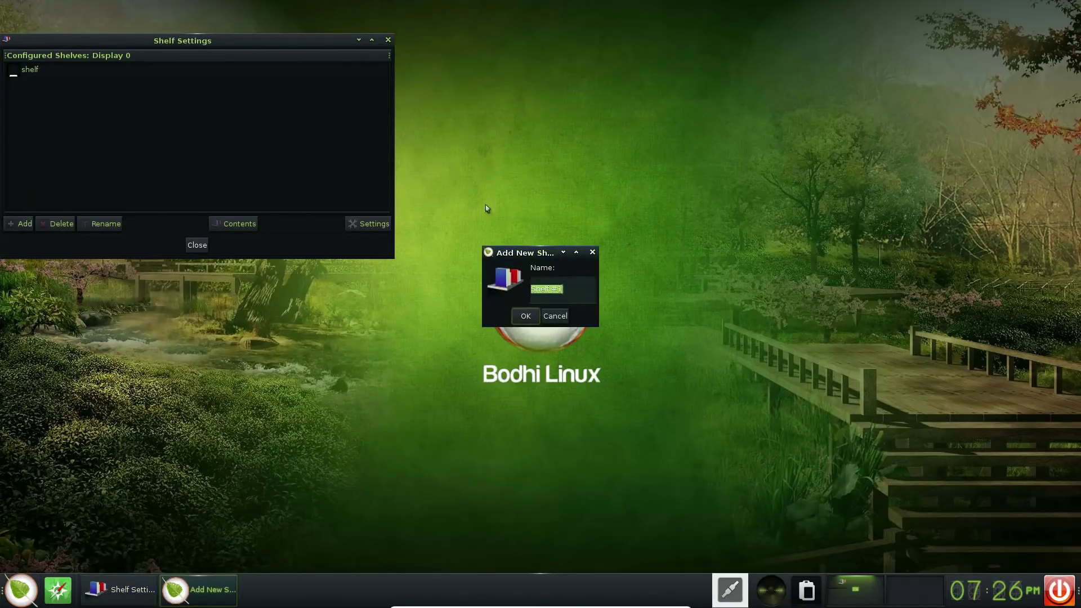
{"action": "type", "text": "top"}
{"action": "left_click", "coordinate": [527, 315]}
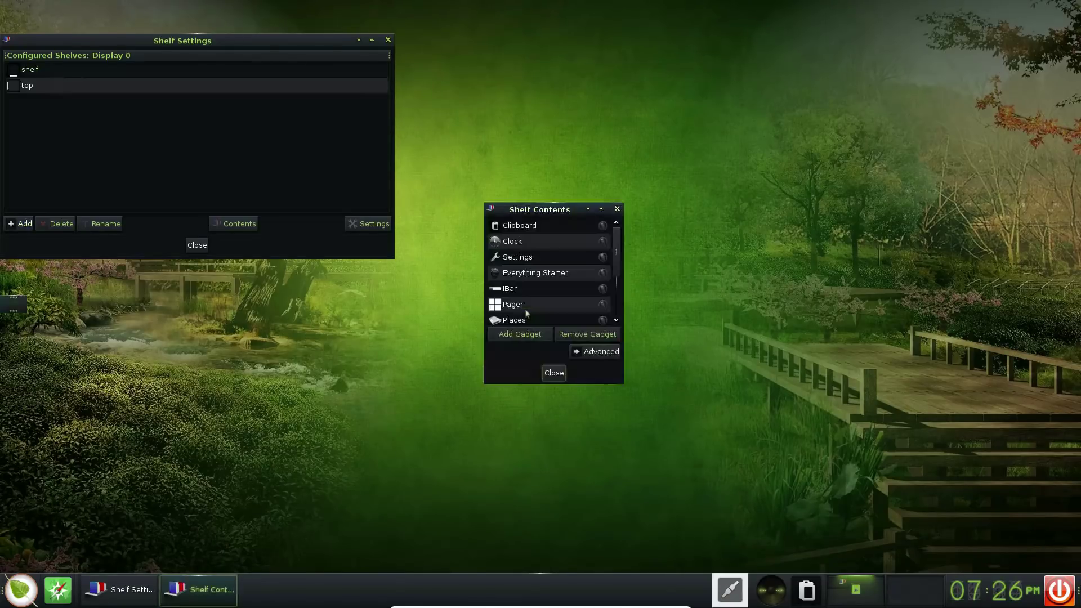
Add the Clock and IBar gadgets to the top shelf.
{"action": "left_click", "coordinate": [48, 86]}
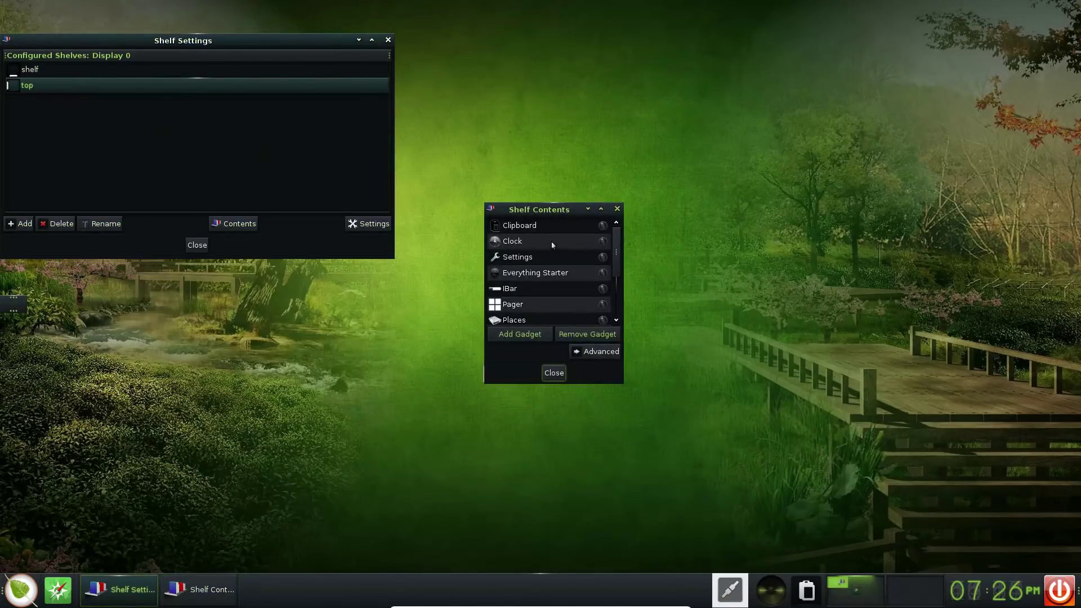
{"action": "left_click", "coordinate": [513, 242]}
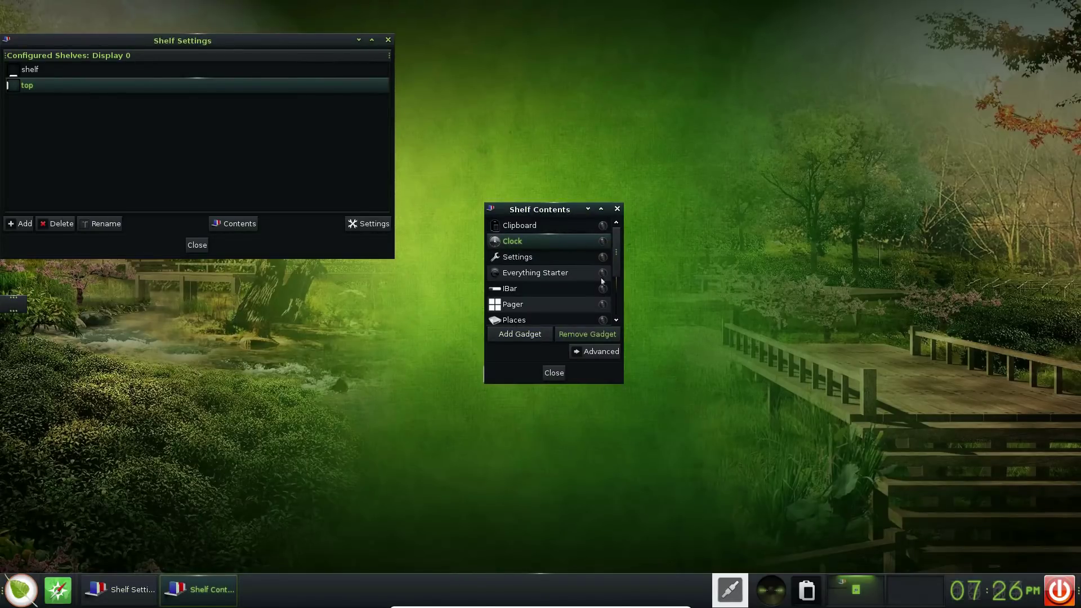
{"action": "left_click", "coordinate": [531, 335]}
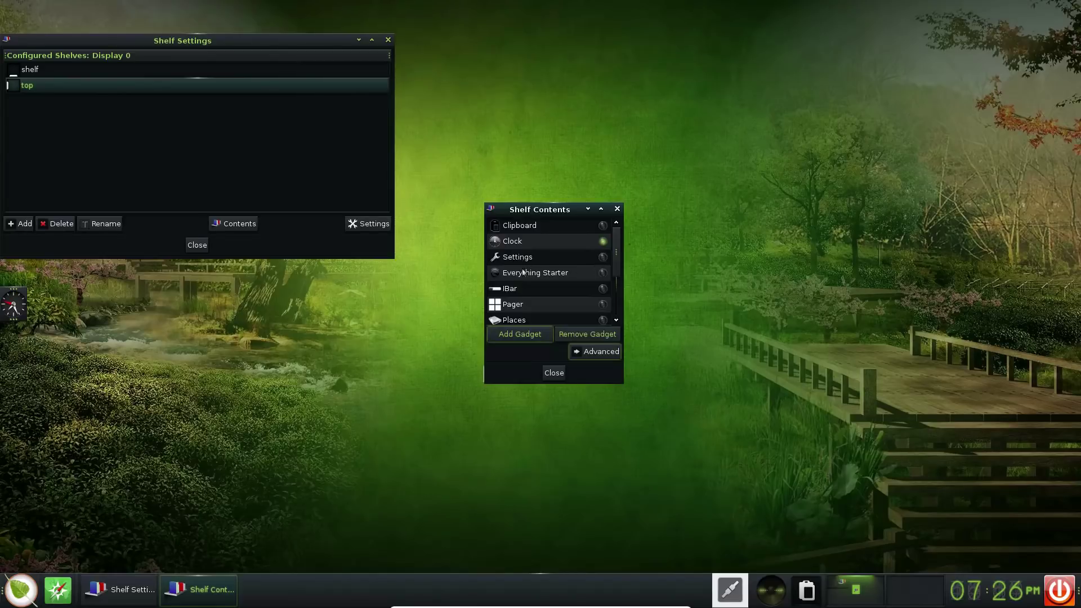
{"action": "left_click", "coordinate": [522, 294]}
{"action": "left_click", "coordinate": [522, 333]}
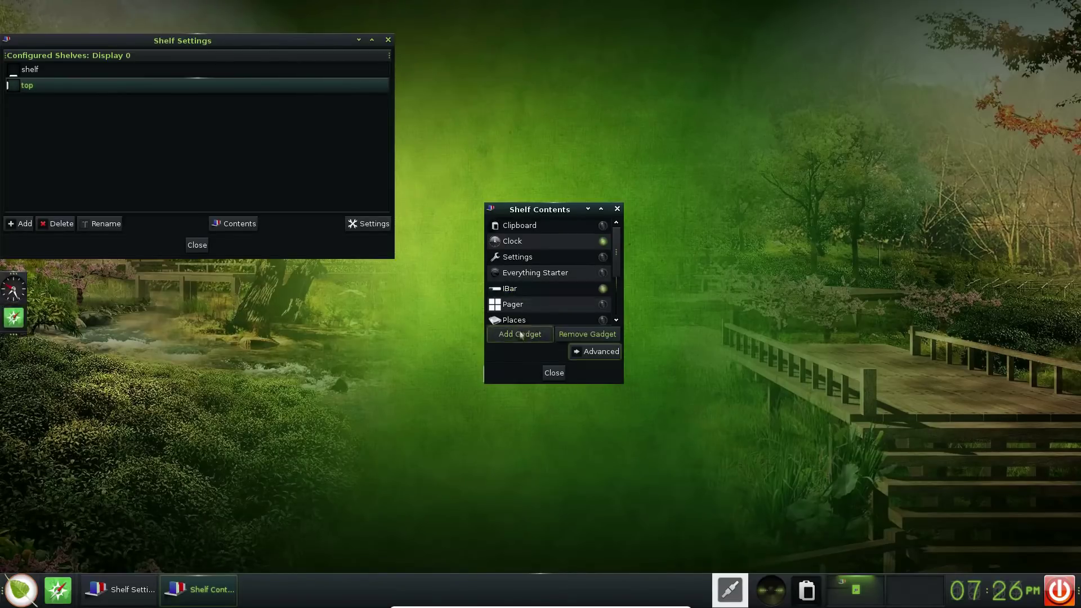
Add the System and Clipboard gadgets to the top shelf.
{"action": "scroll", "coordinate": [523, 293], "scroll_direction": "down", "scroll_amount": 3}
{"action": "left_click", "coordinate": [514, 315]}
{"action": "left_click", "coordinate": [518, 334]}
{"action": "scroll", "coordinate": [535, 279], "scroll_direction": "down", "scroll_amount": 5}
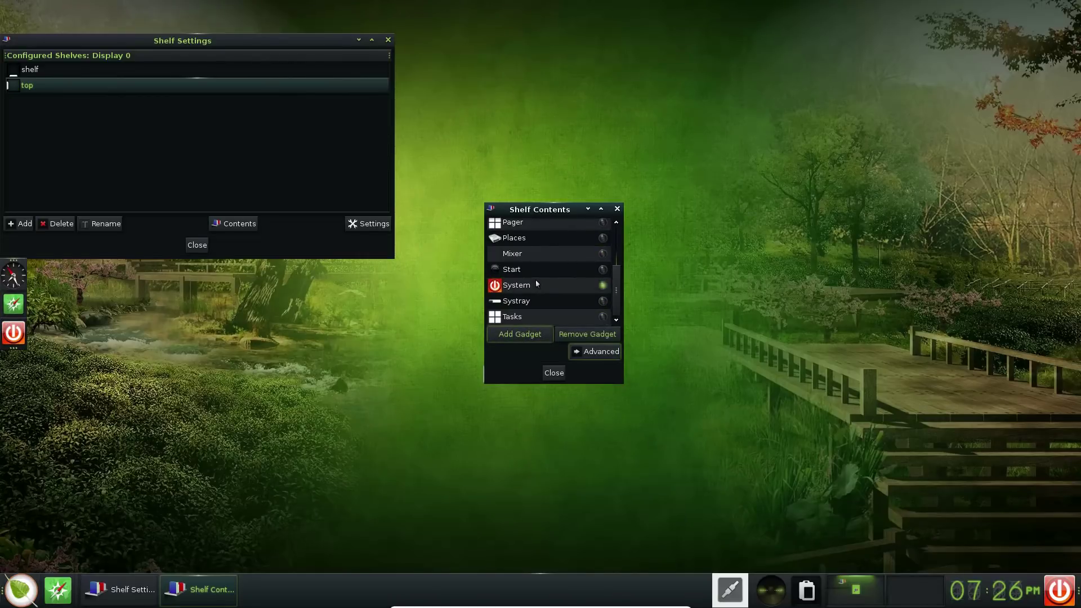
{"action": "scroll", "coordinate": [534, 317], "scroll_direction": "up", "scroll_amount": 5}
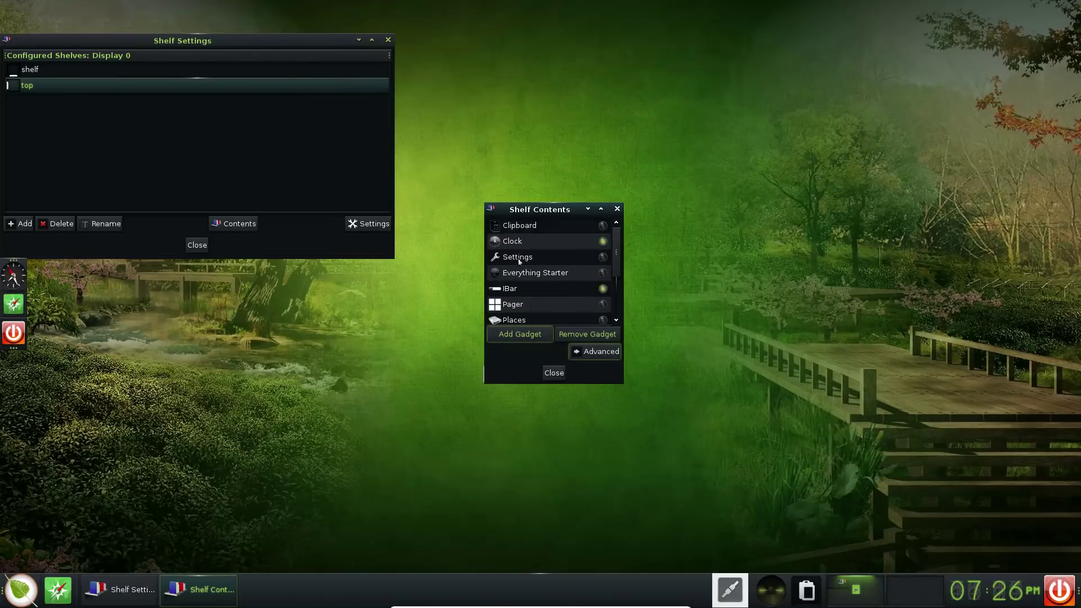
{"action": "left_click", "coordinate": [525, 231]}
{"action": "left_click", "coordinate": [538, 337]}
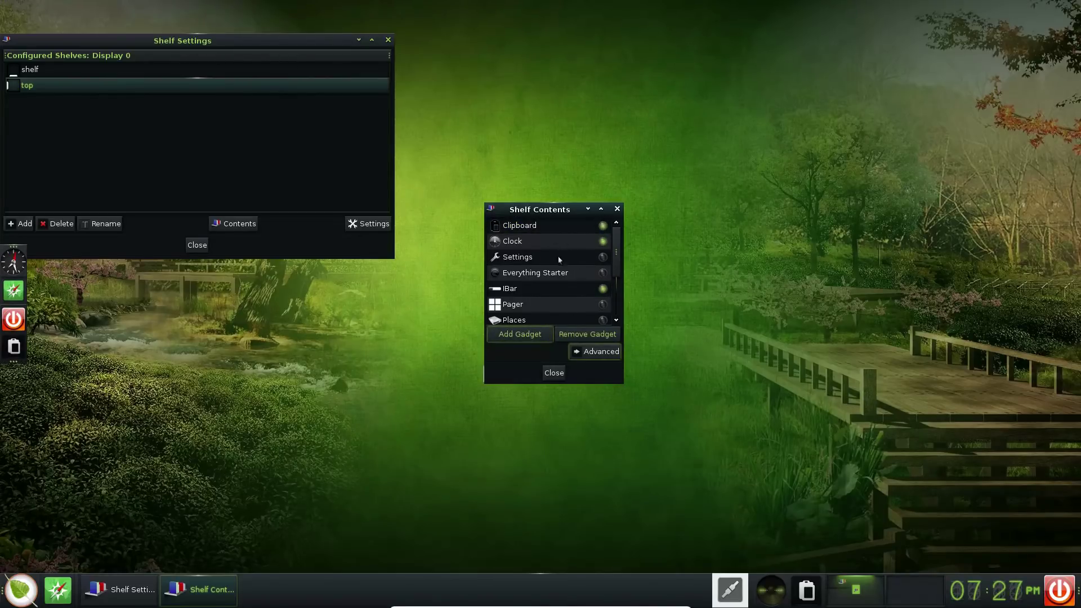
View the top shelf's loaded and available gadgets in the advanced view, and close its contents window.
{"action": "left_click", "coordinate": [605, 352]}
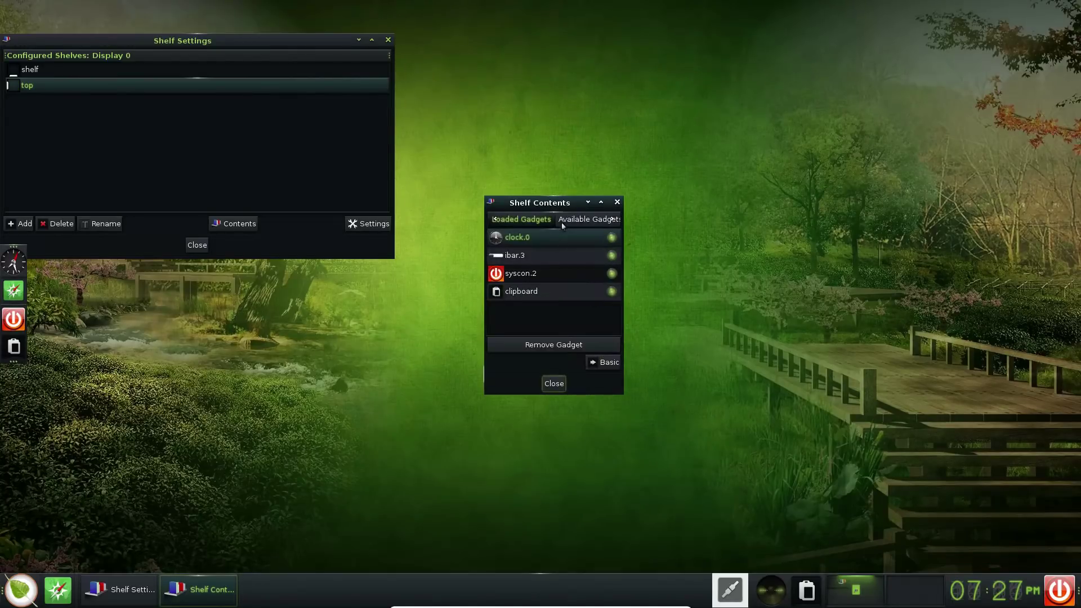
{"action": "left_click", "coordinate": [588, 220]}
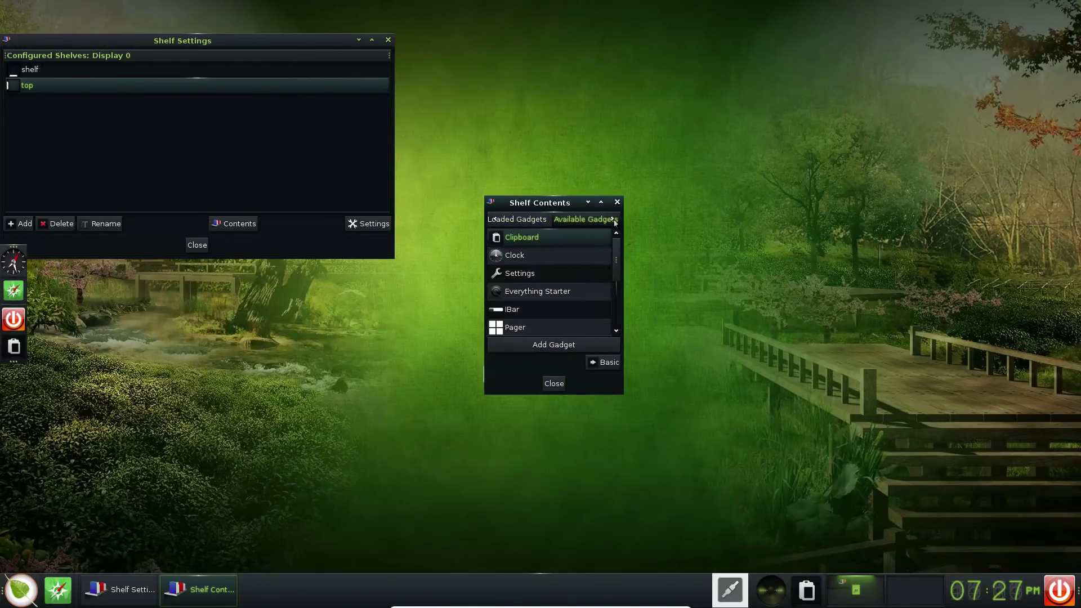
{"action": "left_click", "coordinate": [559, 383]}
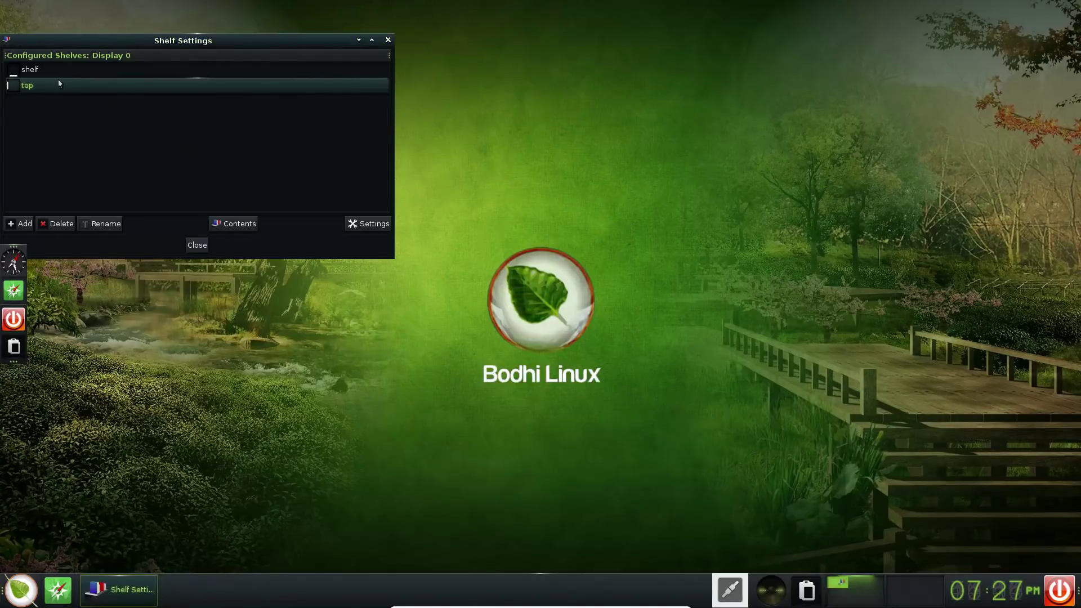
Position the new top shelf at the centre of the screen's upper edge and apply the change.
{"action": "left_click", "coordinate": [373, 226]}
{"action": "left_click", "coordinate": [543, 225]}
{"action": "left_click", "coordinate": [546, 240]}
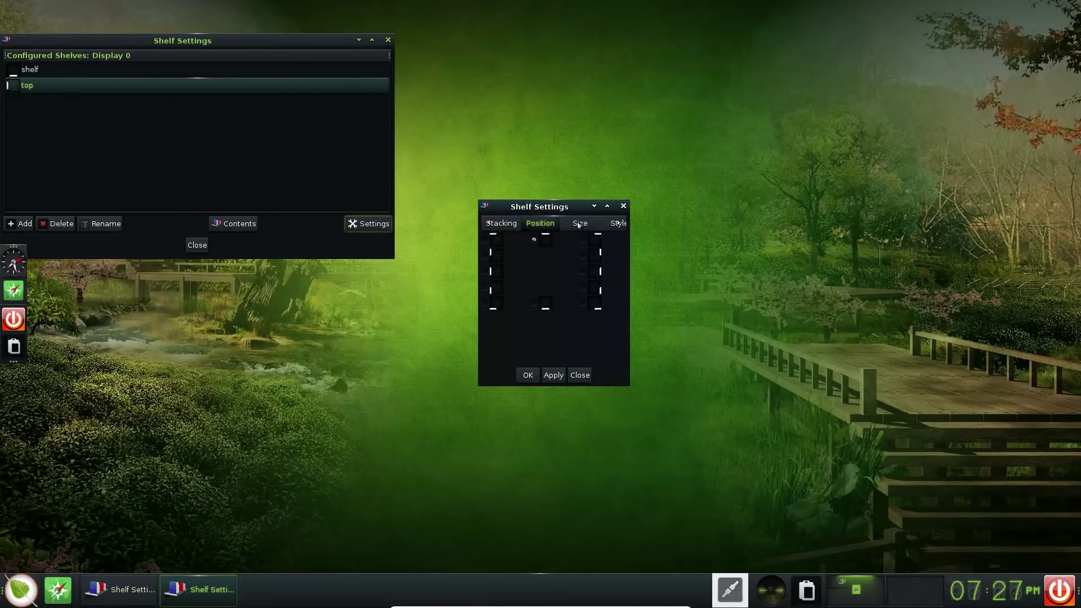
{"action": "left_click", "coordinate": [554, 376]}
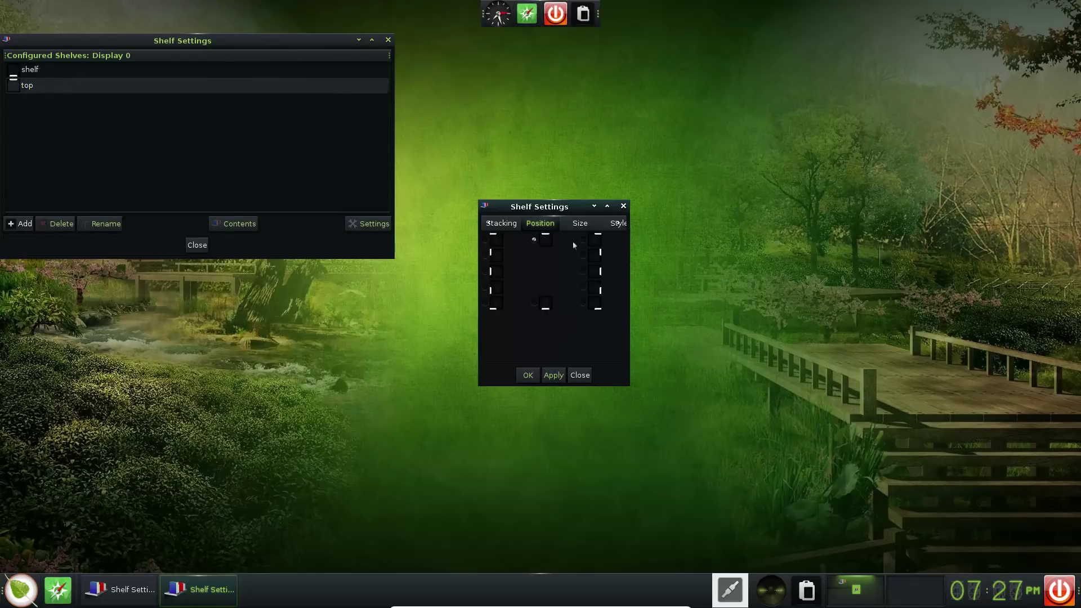
View the top shelf's size options and apply the invisible style to it.
{"action": "left_click", "coordinate": [577, 226]}
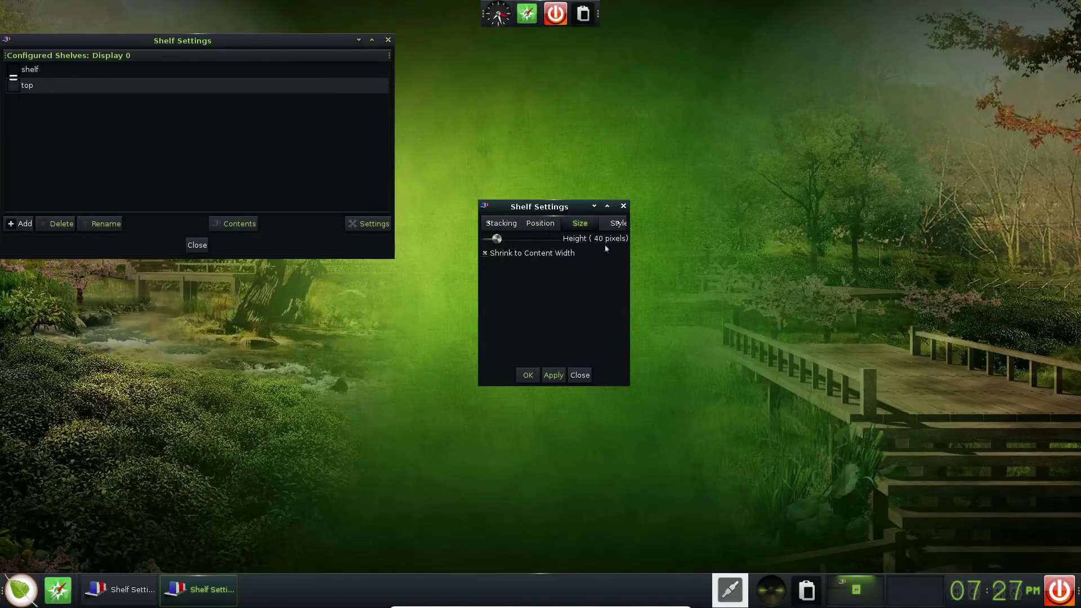
{"action": "left_click", "coordinate": [619, 224]}
{"action": "left_click", "coordinate": [545, 271]}
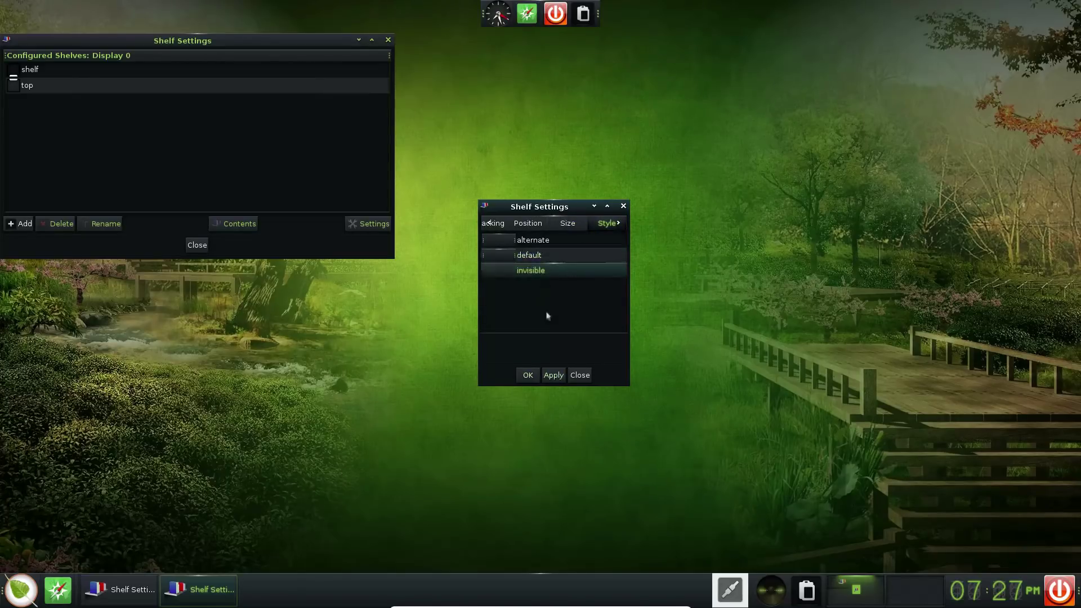
{"action": "left_click", "coordinate": [553, 377]}
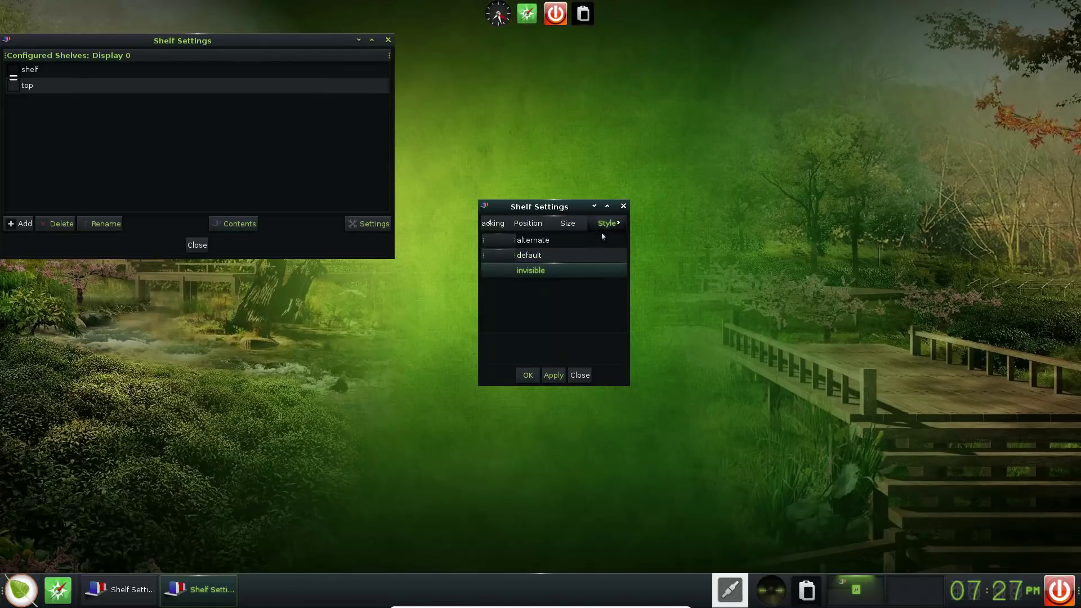
Review the top shelf's desktop, auto-hide and stacking options, and close both shelf windows.
{"action": "left_click", "coordinate": [623, 226]}
{"action": "left_click", "coordinate": [623, 225]}
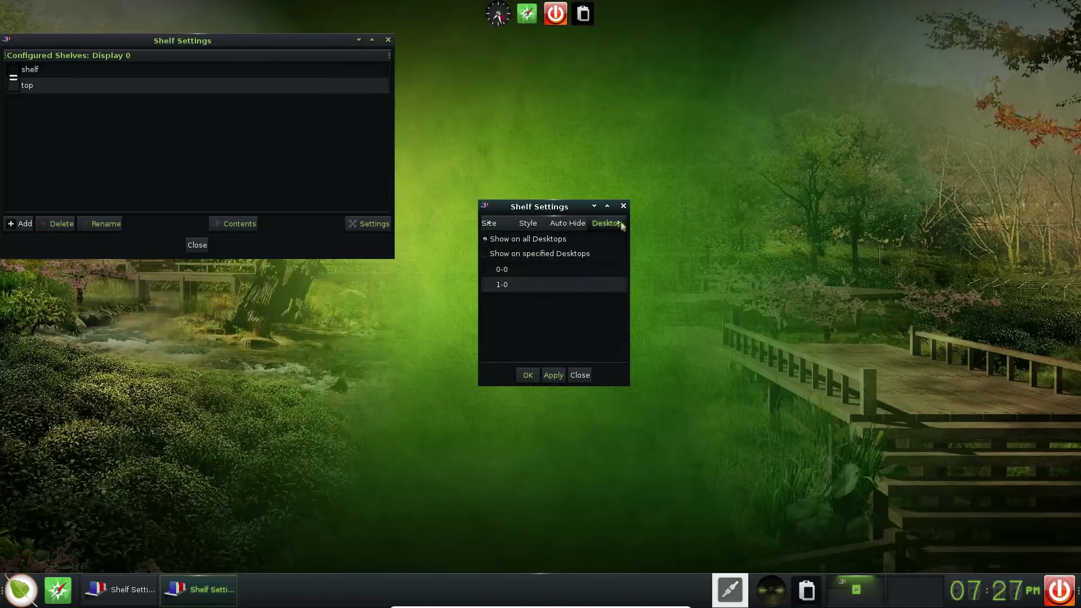
{"action": "left_click", "coordinate": [569, 226]}
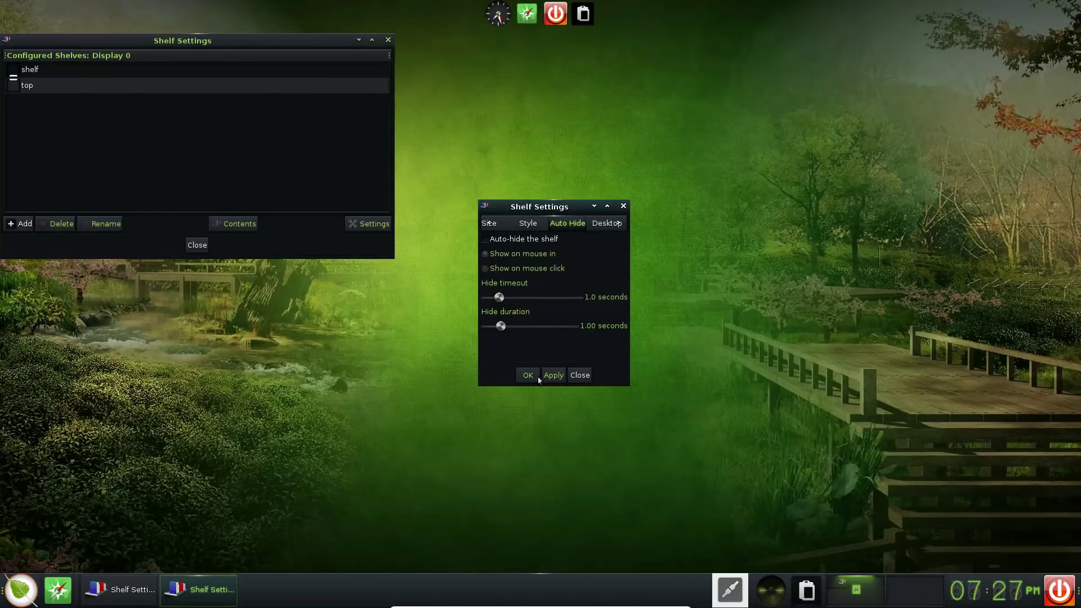
{"action": "left_click", "coordinate": [487, 223]}
{"action": "left_click", "coordinate": [486, 224]}
{"action": "left_click", "coordinate": [487, 223]}
{"action": "left_click", "coordinate": [488, 224]}
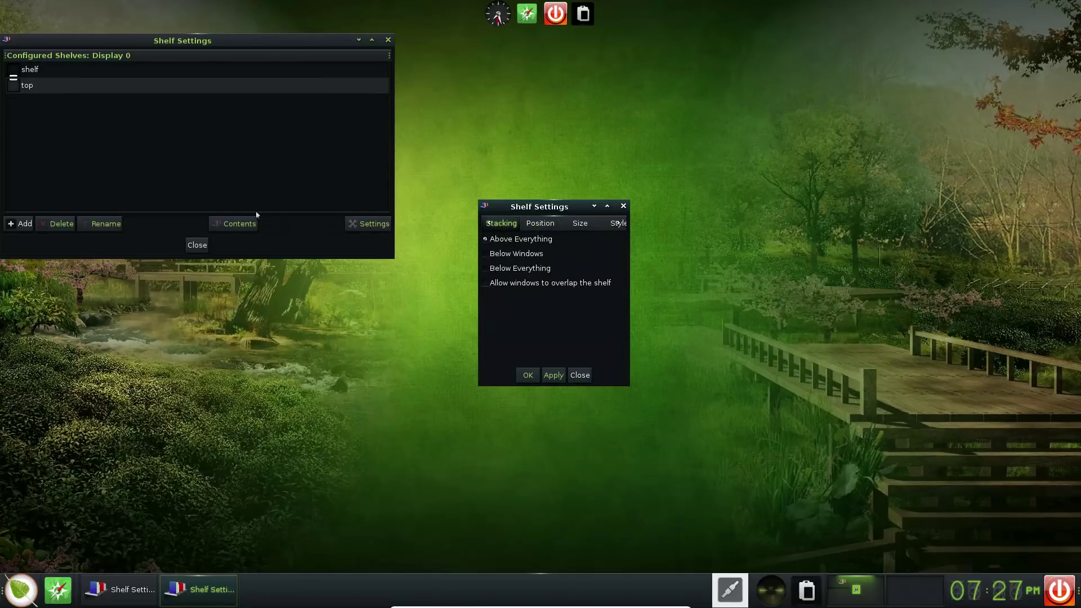
{"action": "left_click", "coordinate": [198, 245]}
{"action": "left_click", "coordinate": [579, 375]}
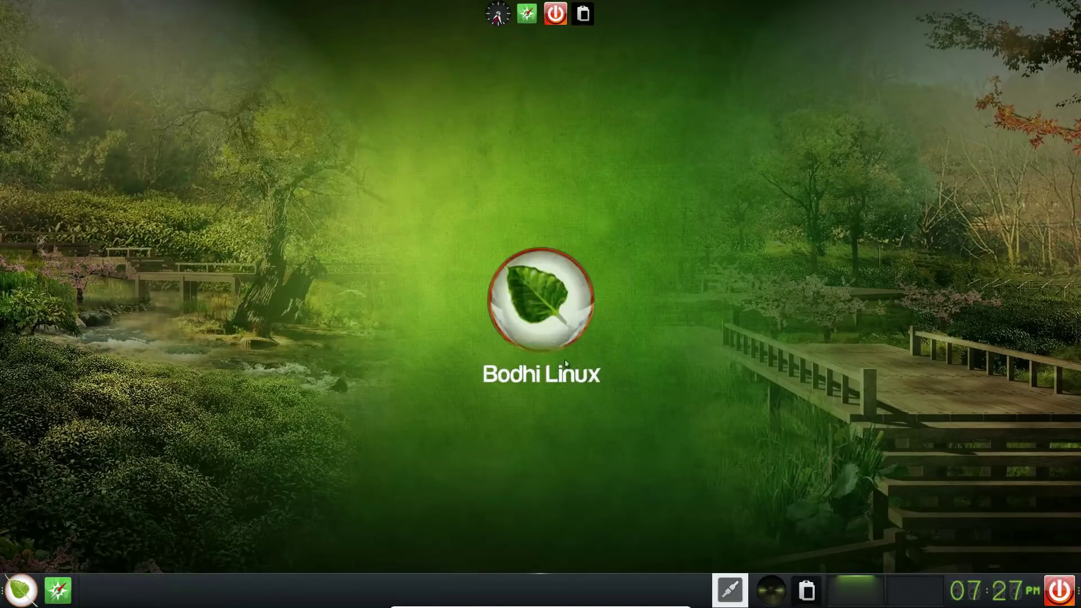
{"action": "left_click", "coordinate": [575, 229]}
{"action": "left_click", "coordinate": [384, 163]}
{"action": "left_click", "coordinate": [527, 13]}
{"action": "left_click", "coordinate": [558, 16]}
{"action": "left_click", "coordinate": [714, 270]}
View the main menu's entries and the network connection options, closing each menu without choosing anything.
{"action": "left_click", "coordinate": [30, 600]}
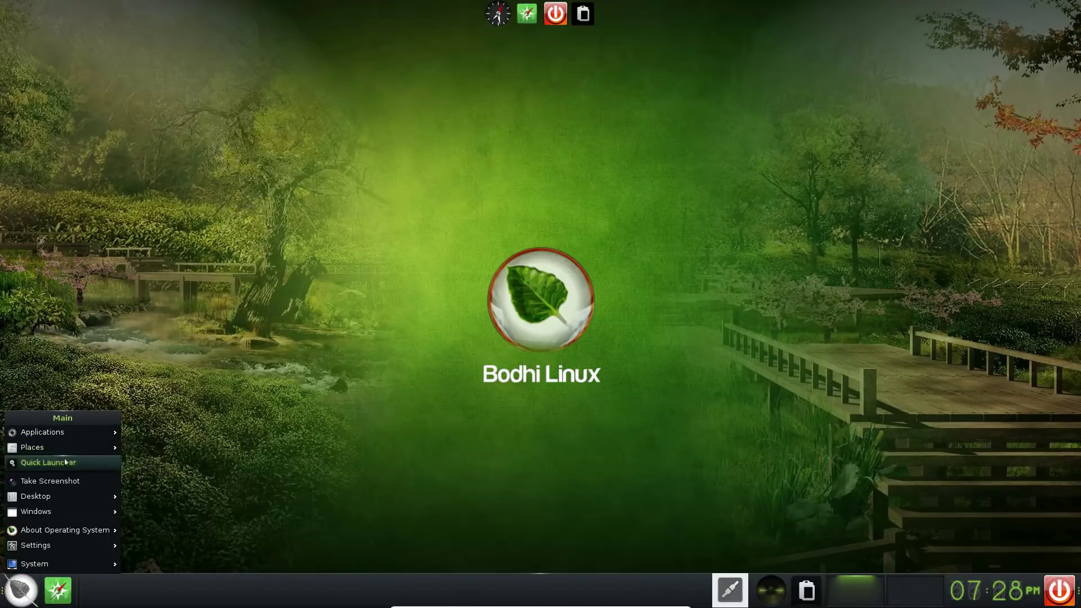
{"action": "mouse_move", "coordinate": [61, 494]}
{"action": "mouse_move", "coordinate": [62, 564]}
{"action": "left_click", "coordinate": [389, 389]}
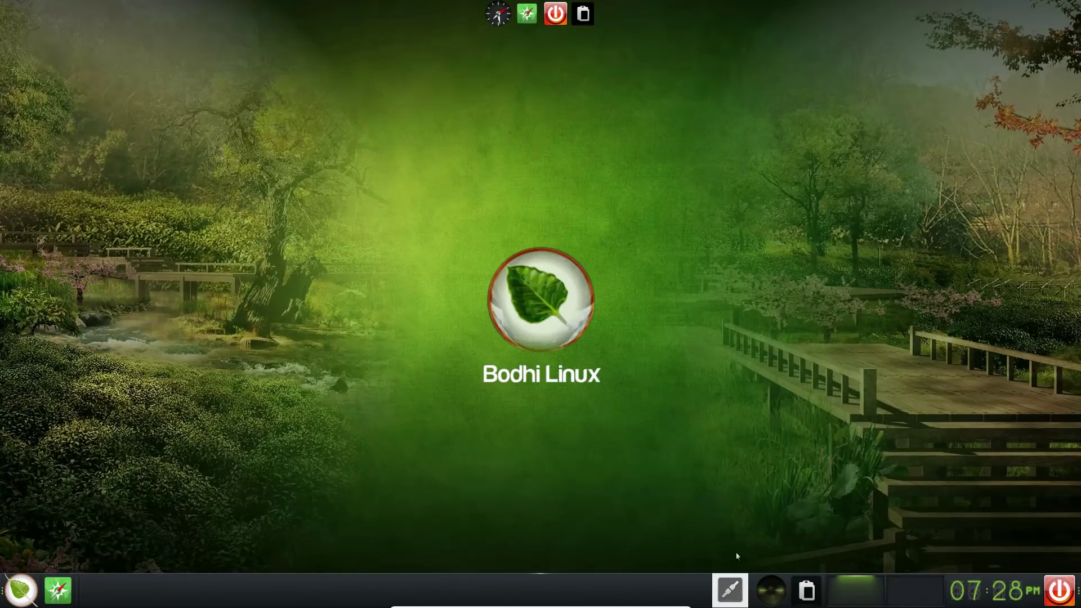
{"action": "left_click", "coordinate": [738, 596]}
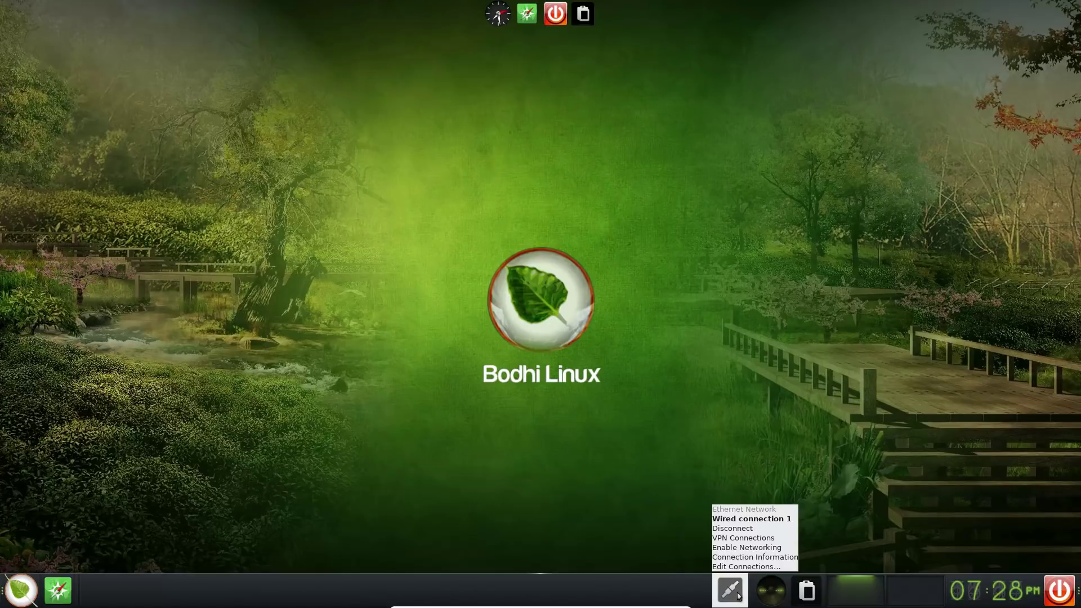
{"action": "left_click", "coordinate": [738, 595]}
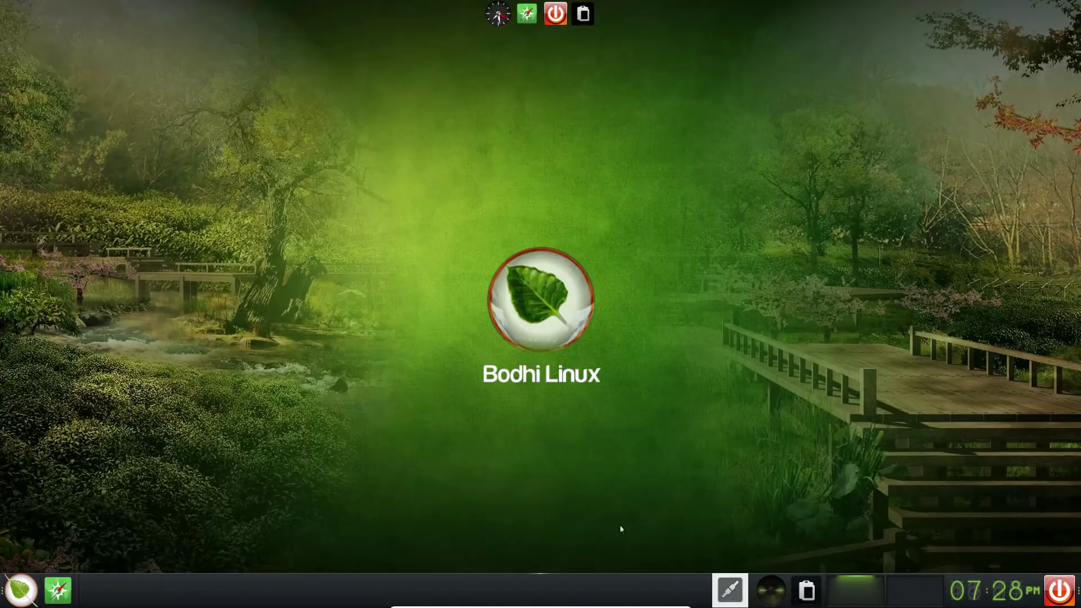
Open the main taskbar shelf's contents and examine which gadgets are loaded in the basic and advanced views.
{"action": "right_click", "coordinate": [315, 595]}
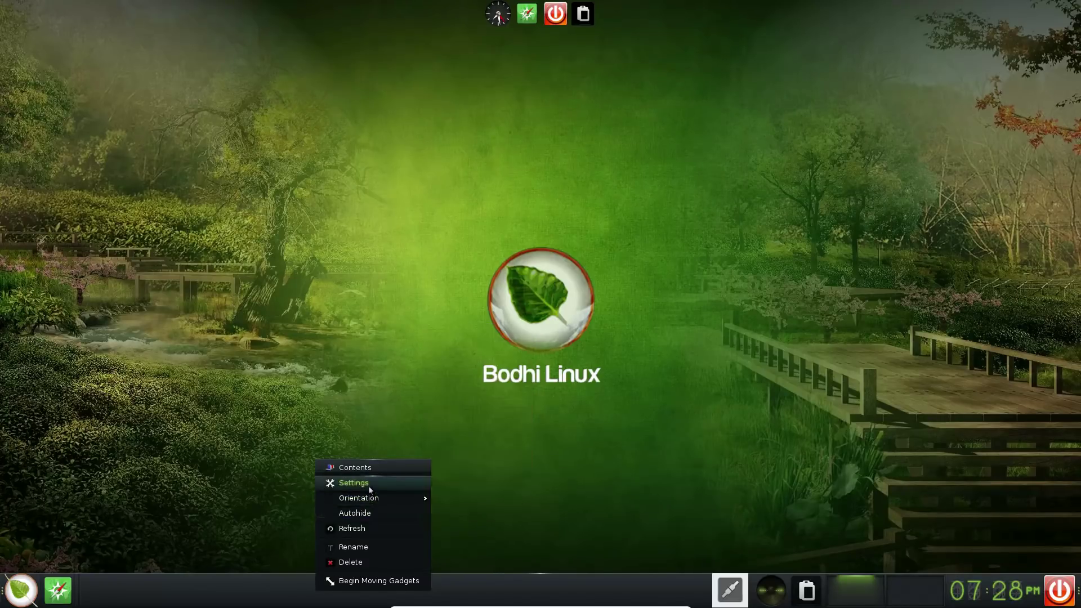
{"action": "left_click", "coordinate": [361, 467]}
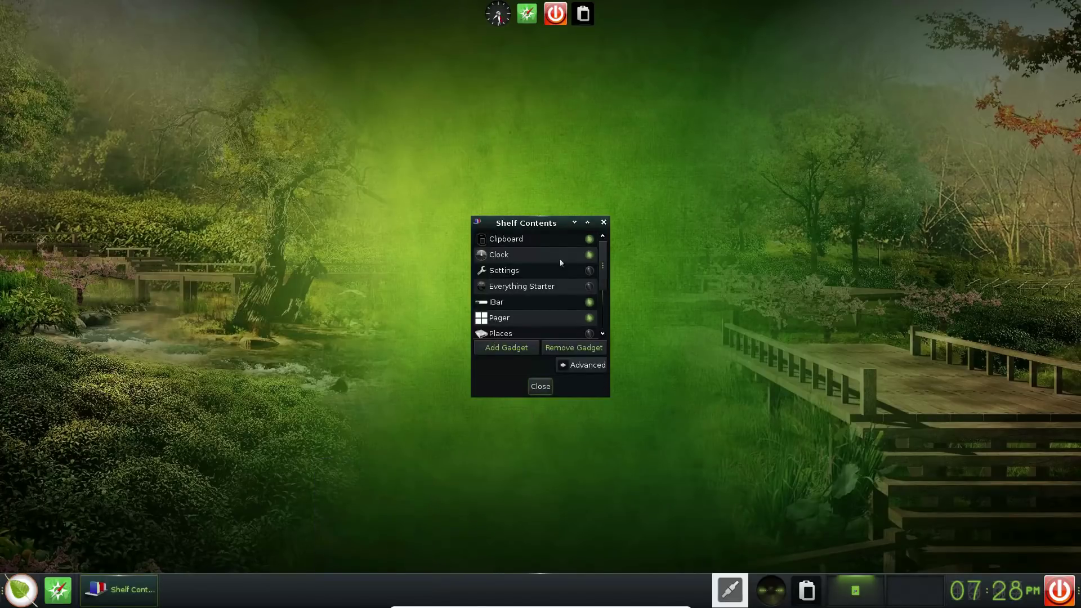
{"action": "scroll", "coordinate": [557, 306], "scroll_direction": "up", "scroll_amount": 3}
{"action": "scroll", "coordinate": [532, 282], "scroll_direction": "down", "scroll_amount": 3}
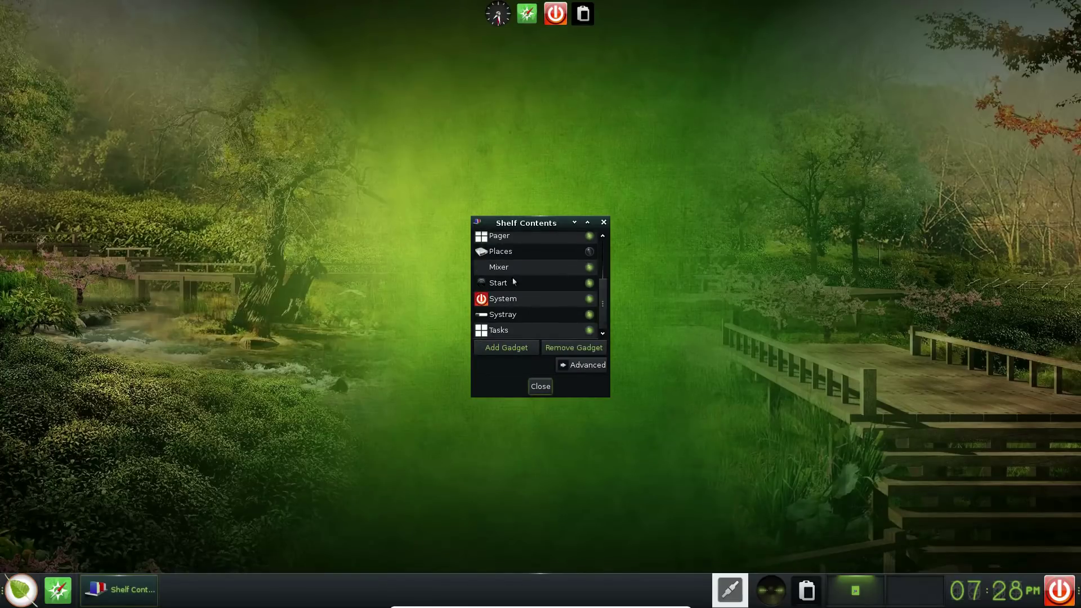
{"action": "left_click", "coordinate": [584, 365]}
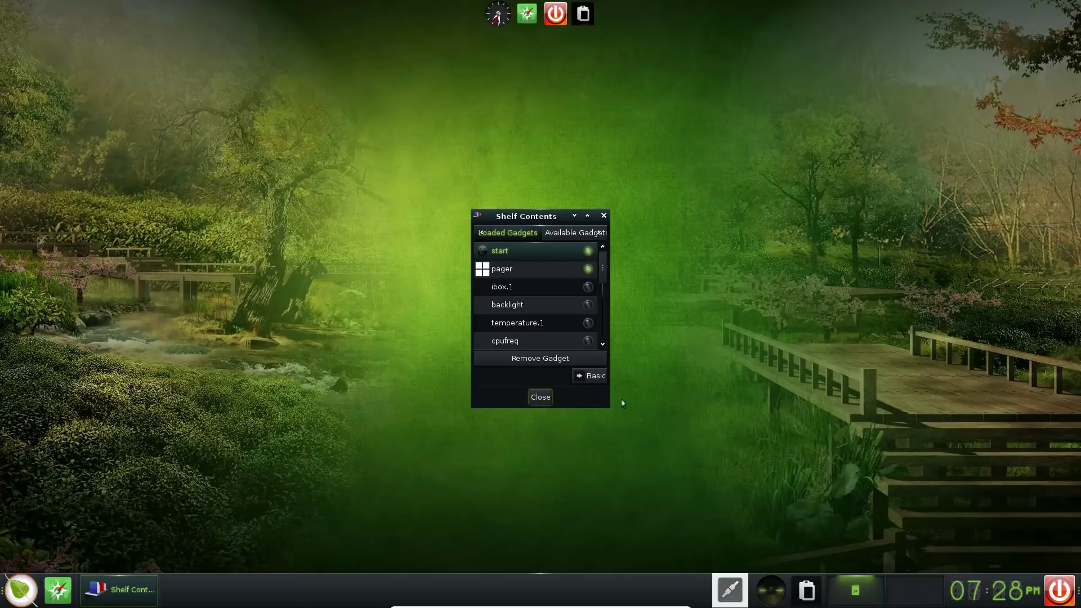
{"action": "scroll", "coordinate": [537, 281], "scroll_direction": "down", "scroll_amount": 3}
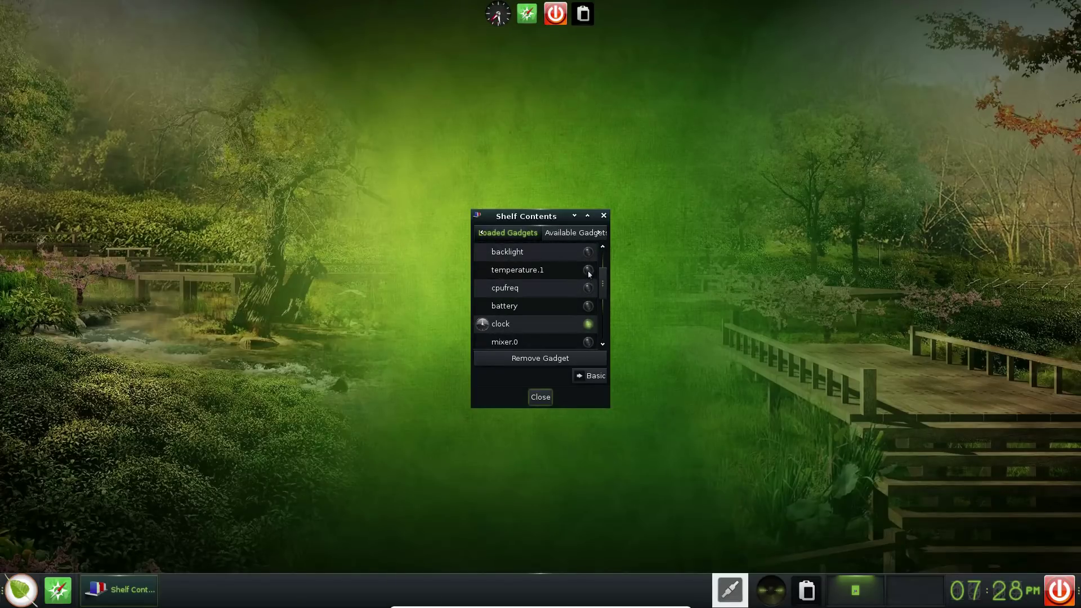
{"action": "scroll", "coordinate": [566, 305], "scroll_direction": "down", "scroll_amount": 3}
{"action": "scroll", "coordinate": [564, 288], "scroll_direction": "down", "scroll_amount": 4}
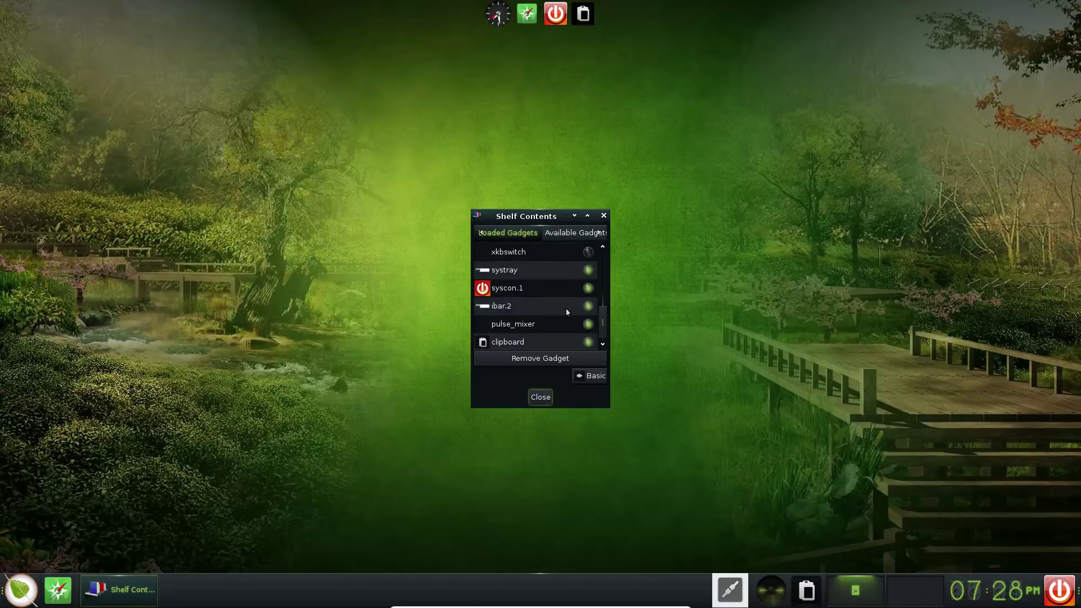
{"action": "scroll", "coordinate": [527, 315], "scroll_direction": "up", "scroll_amount": 2}
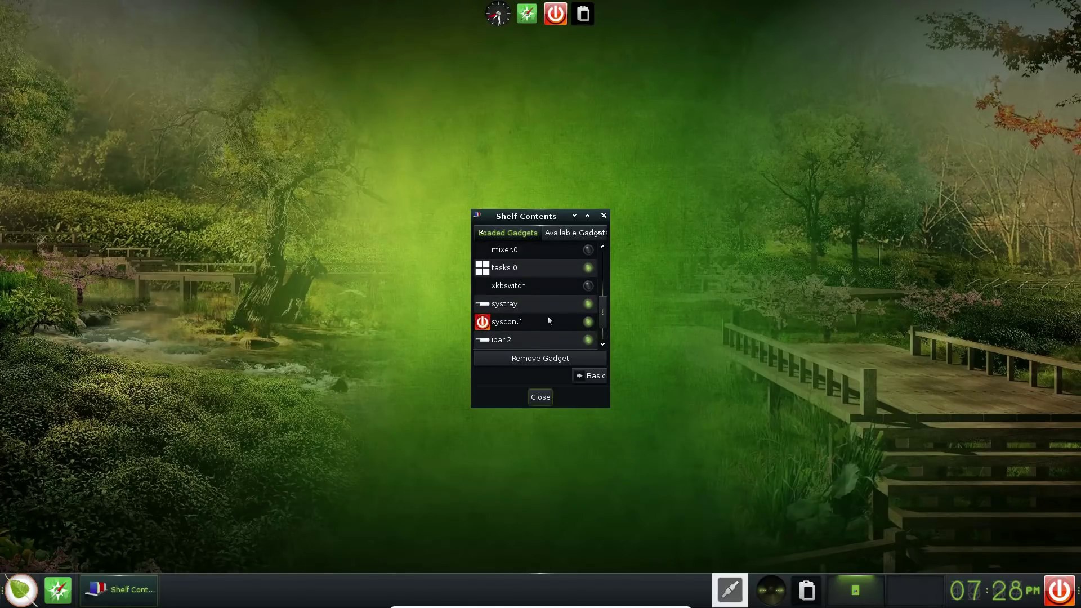
Add another Tasks gadget to the main taskbar shelf from the available gadgets and close the shelf contents window.
{"action": "scroll", "coordinate": [566, 303], "scroll_direction": "up", "scroll_amount": 4}
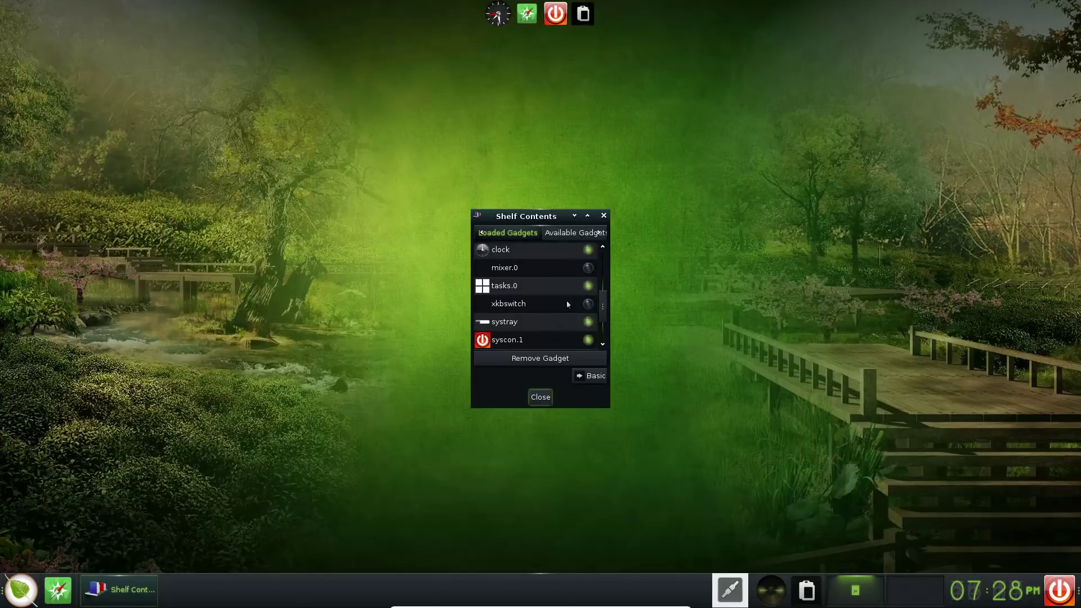
{"action": "scroll", "coordinate": [577, 305], "scroll_direction": "up", "scroll_amount": 4}
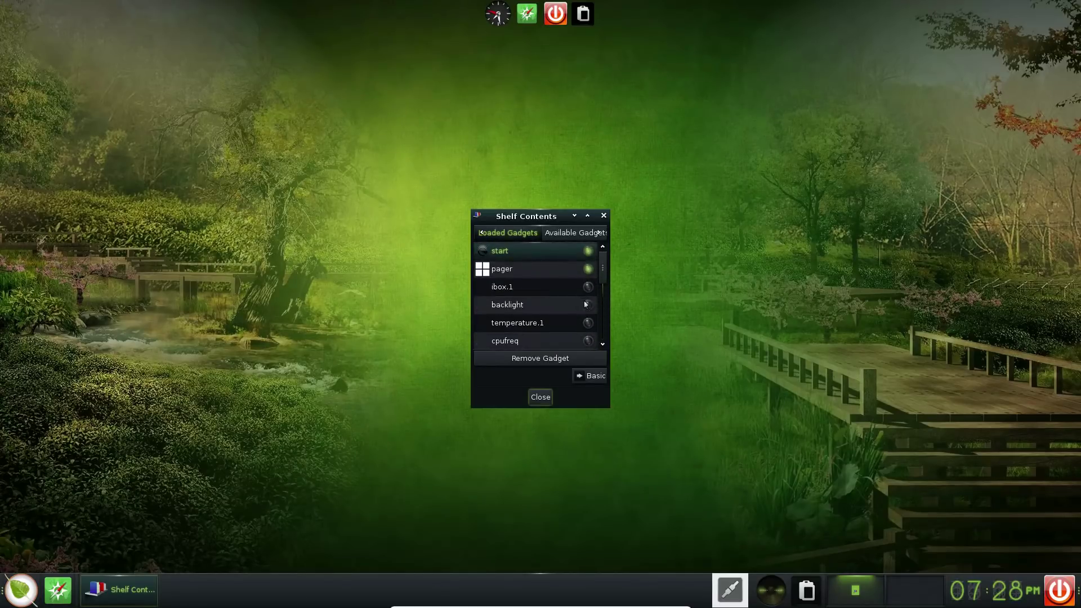
{"action": "left_click", "coordinate": [579, 232]}
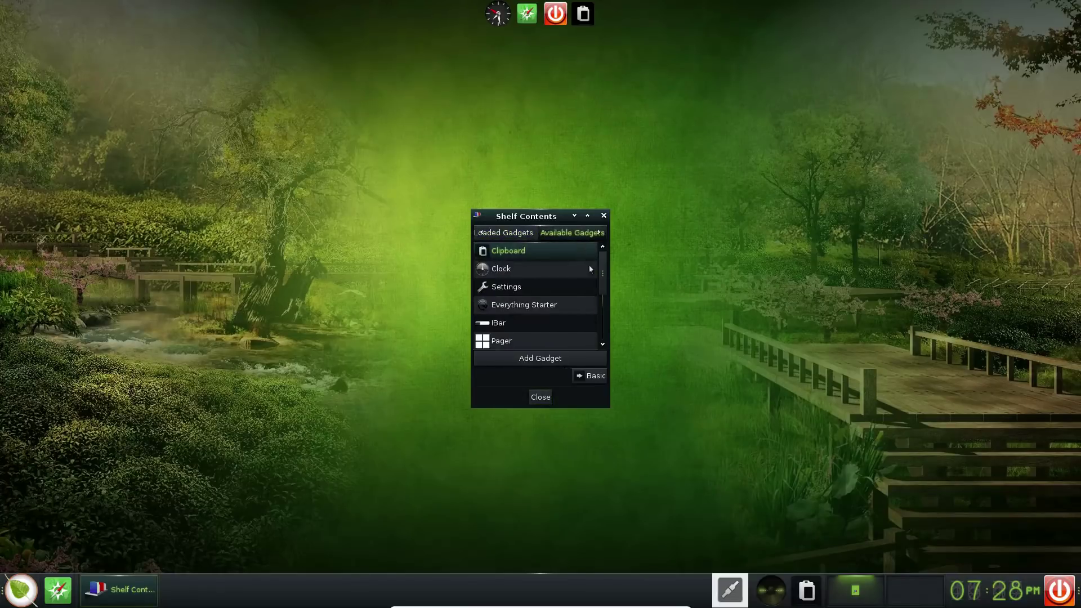
{"action": "scroll", "coordinate": [589, 262], "scroll_direction": "down", "scroll_amount": 5}
{"action": "scroll", "coordinate": [595, 292], "scroll_direction": "down", "scroll_amount": 1}
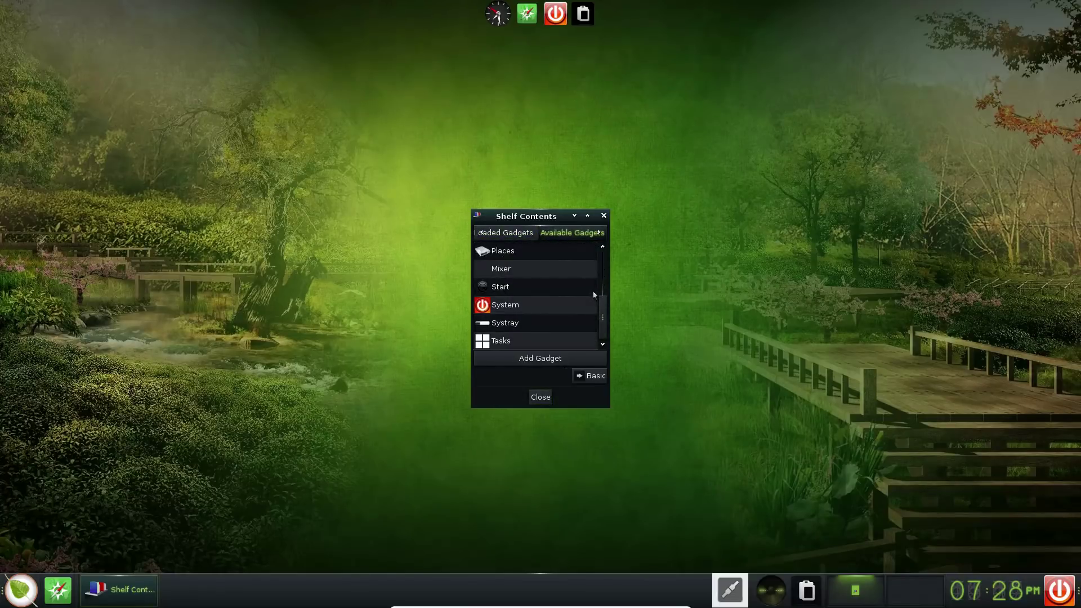
{"action": "left_click", "coordinate": [511, 253]}
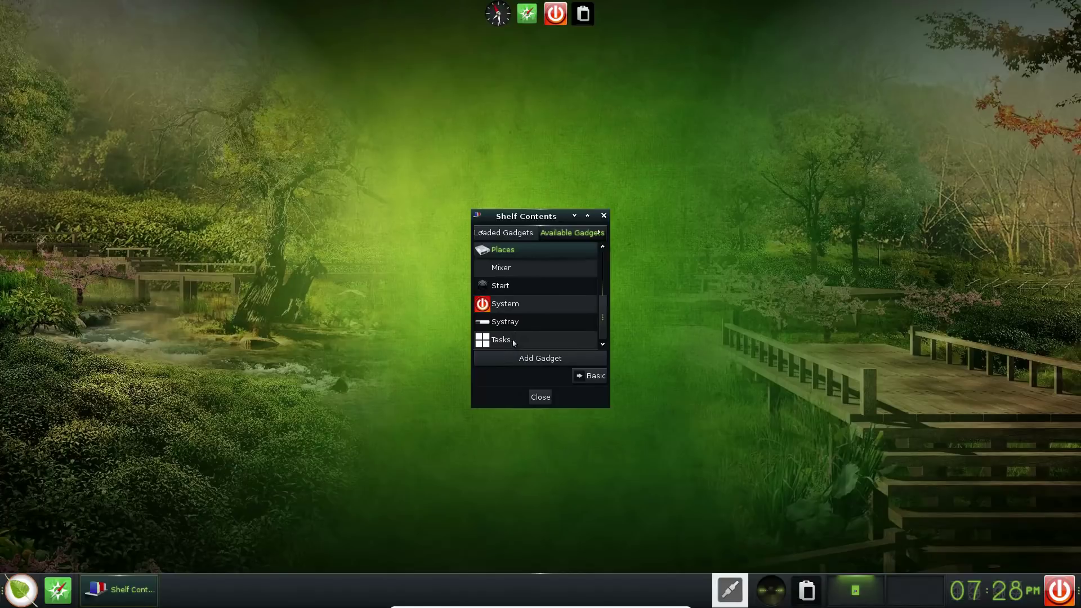
{"action": "left_click", "coordinate": [572, 360]}
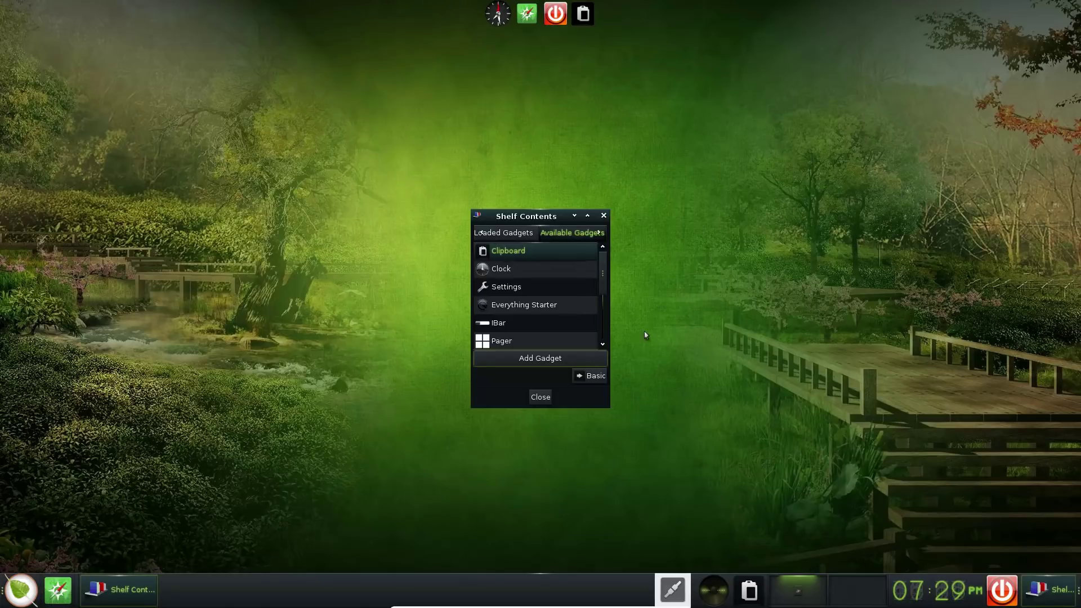
{"action": "left_click", "coordinate": [540, 398]}
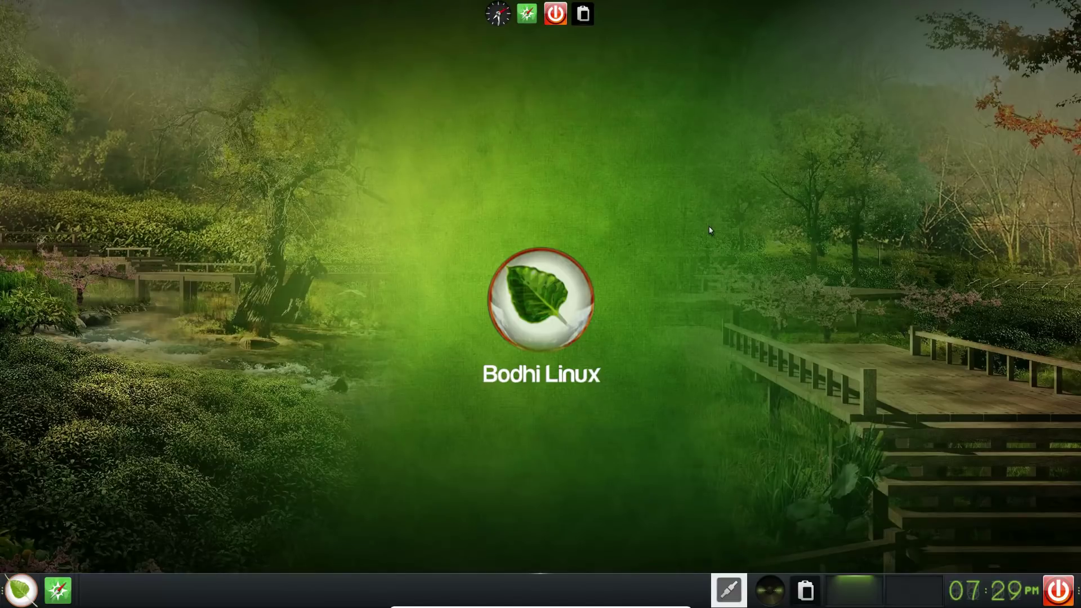
Launch the Terminology terminal from the system tools and move its window to the middle of the desktop.
{"action": "left_click", "coordinate": [21, 591]}
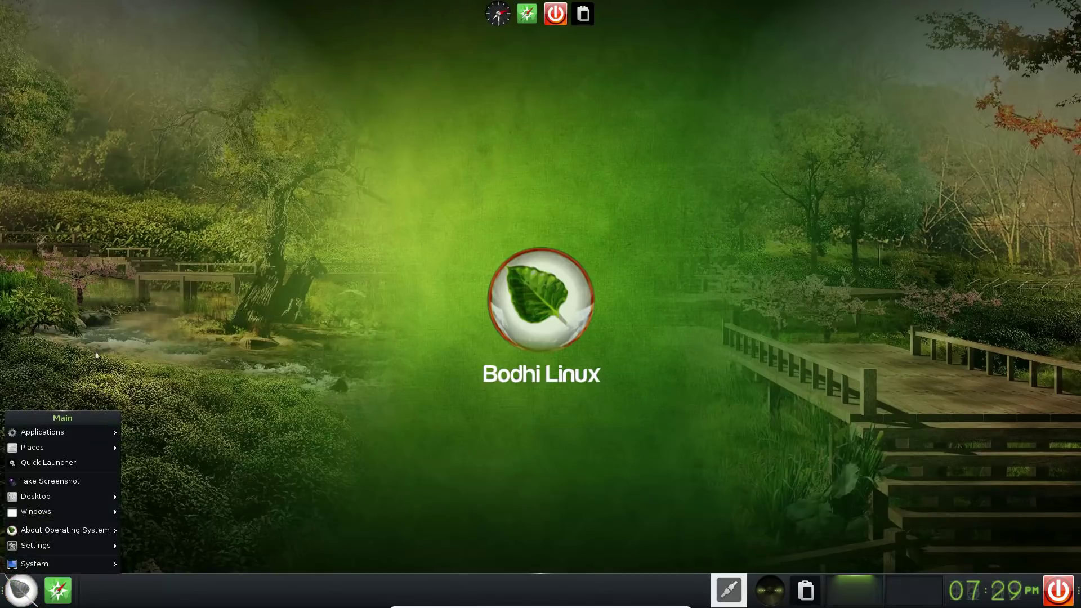
{"action": "mouse_move", "coordinate": [62, 432]}
{"action": "mouse_move", "coordinate": [172, 530]}
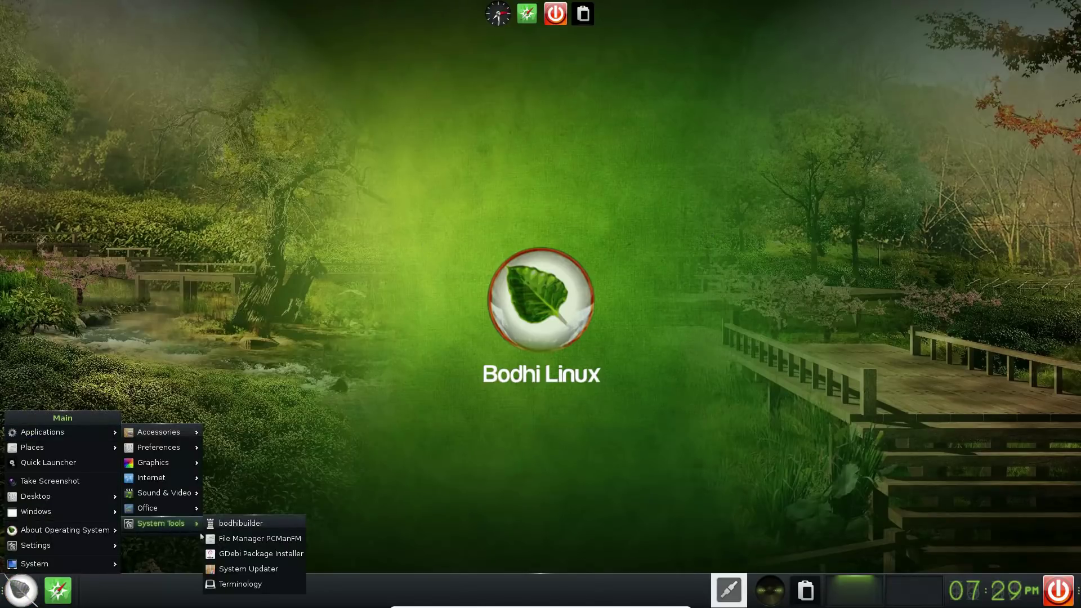
{"action": "left_click", "coordinate": [240, 583]}
{"action": "left_click_drag", "start_coordinate": [292, 28], "coordinate": [664, 224]}
Install htop with the command "sudo apt install htop", authorising it with the account password.
{"action": "type", "text": "sudo apt install h"}
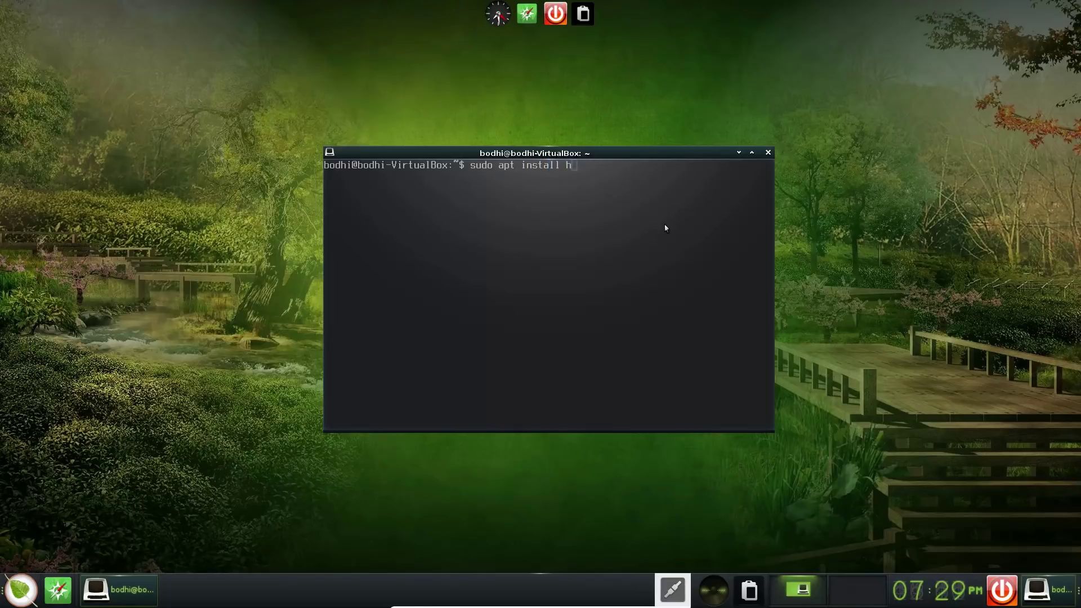
{"action": "type", "text": "top"}
{"action": "key", "text": "Return"}
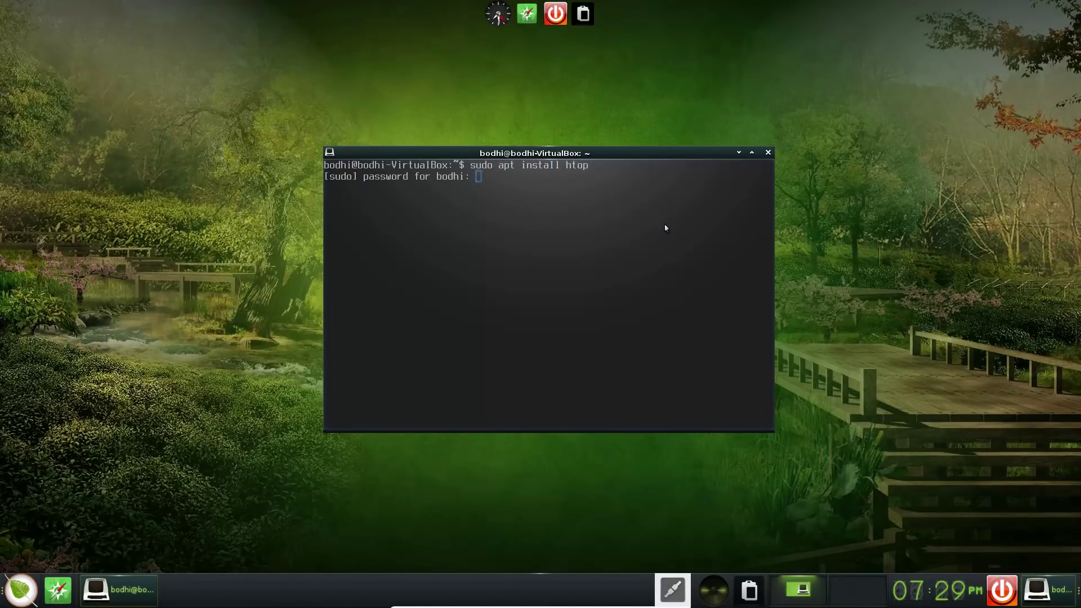
{"action": "key", "text": "Return"}
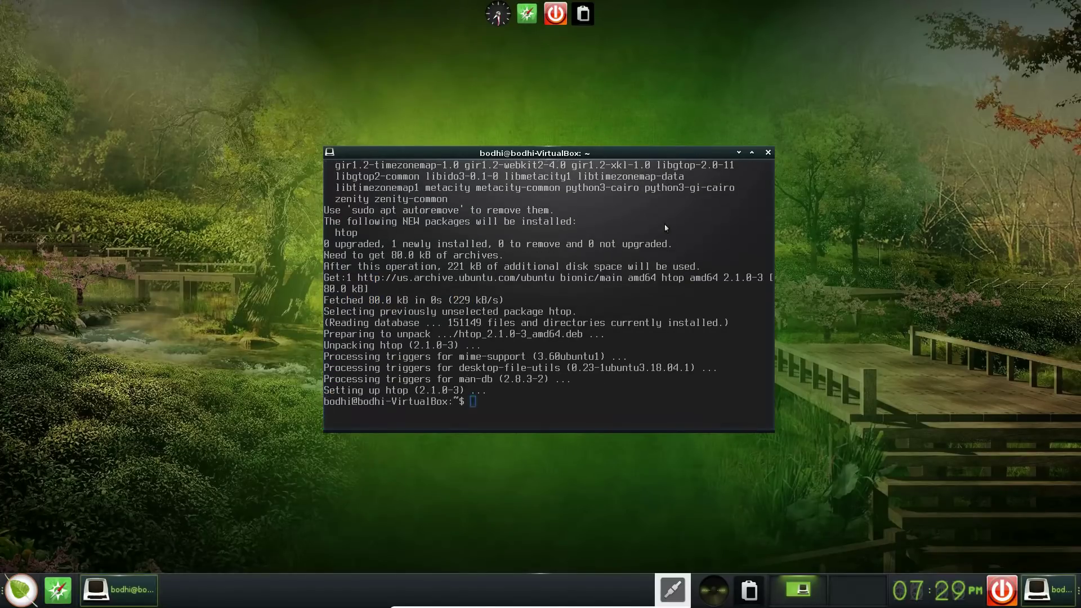
Run htop to examine the memory use, CPU load and running processes, and suspend it.
{"action": "type", "text": "htop"}
{"action": "key", "text": "Return"}
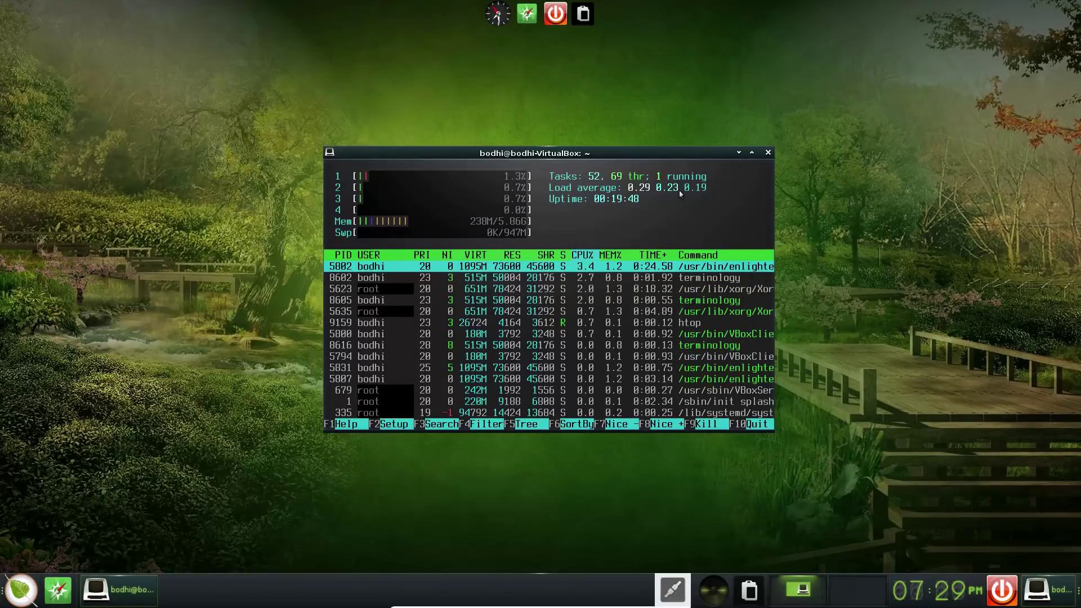
{"action": "key", "text": "ctrl+z"}
End the terminal session with the exit command, repeating it to leave despite the stopped htop job.
{"action": "type", "text": "exit"}
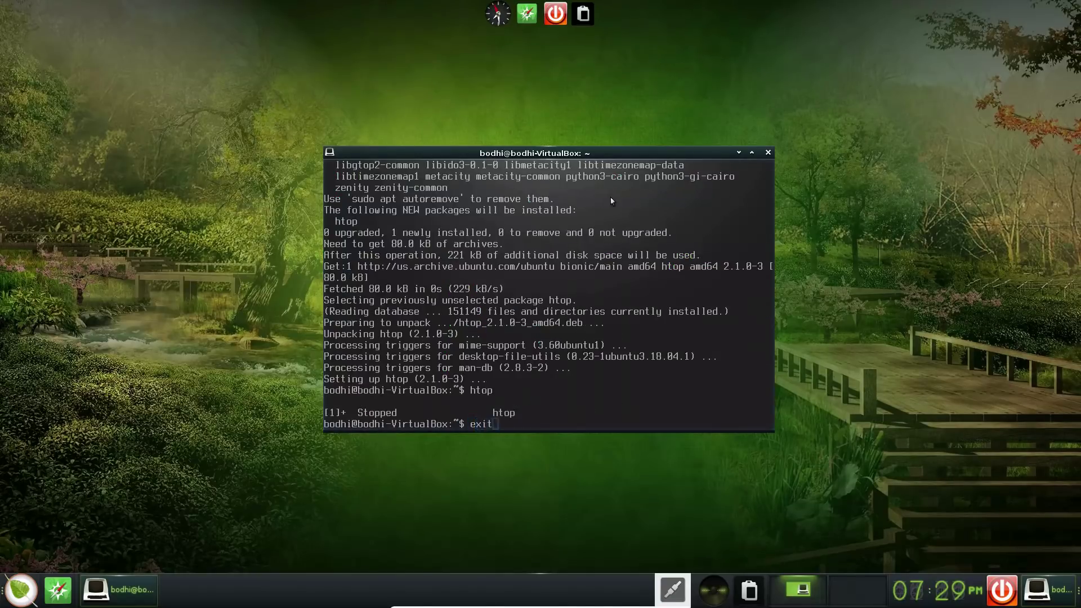
{"action": "key", "text": "Return"}
{"action": "type", "text": "exit"}
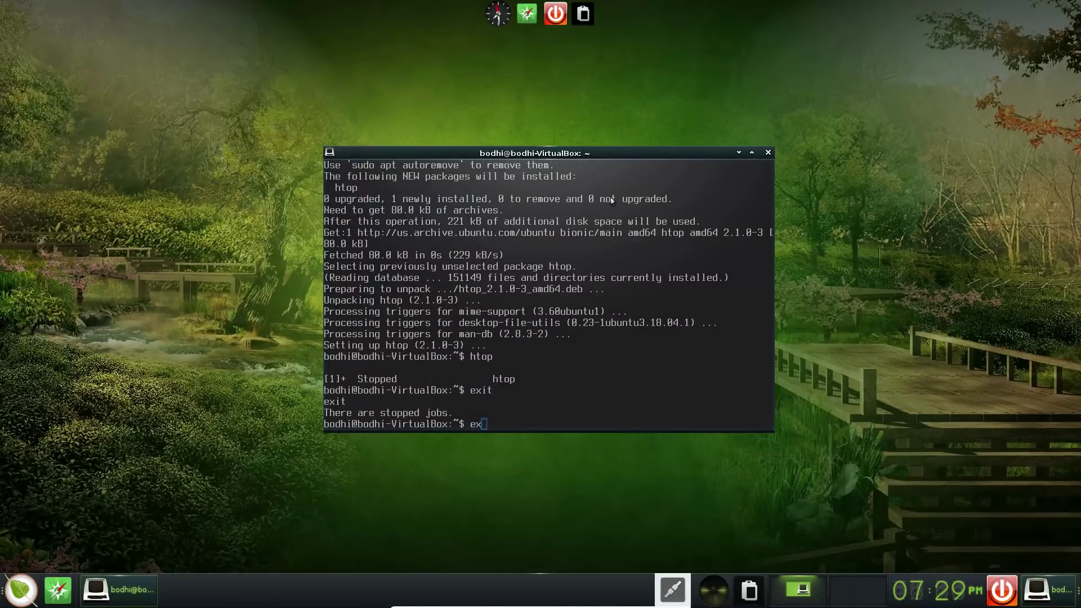
{"action": "key", "text": "Return"}
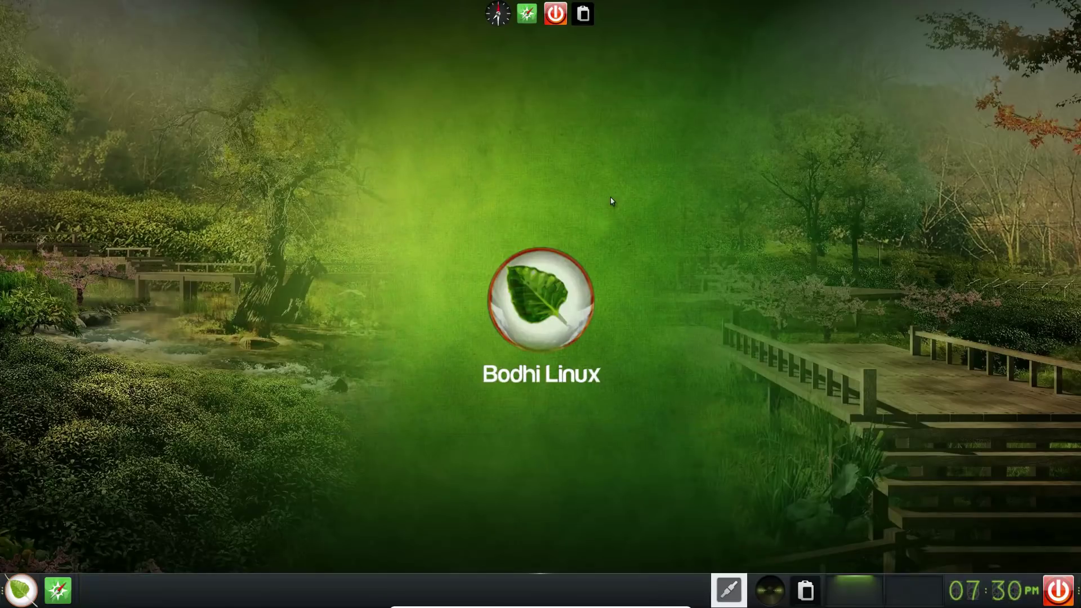